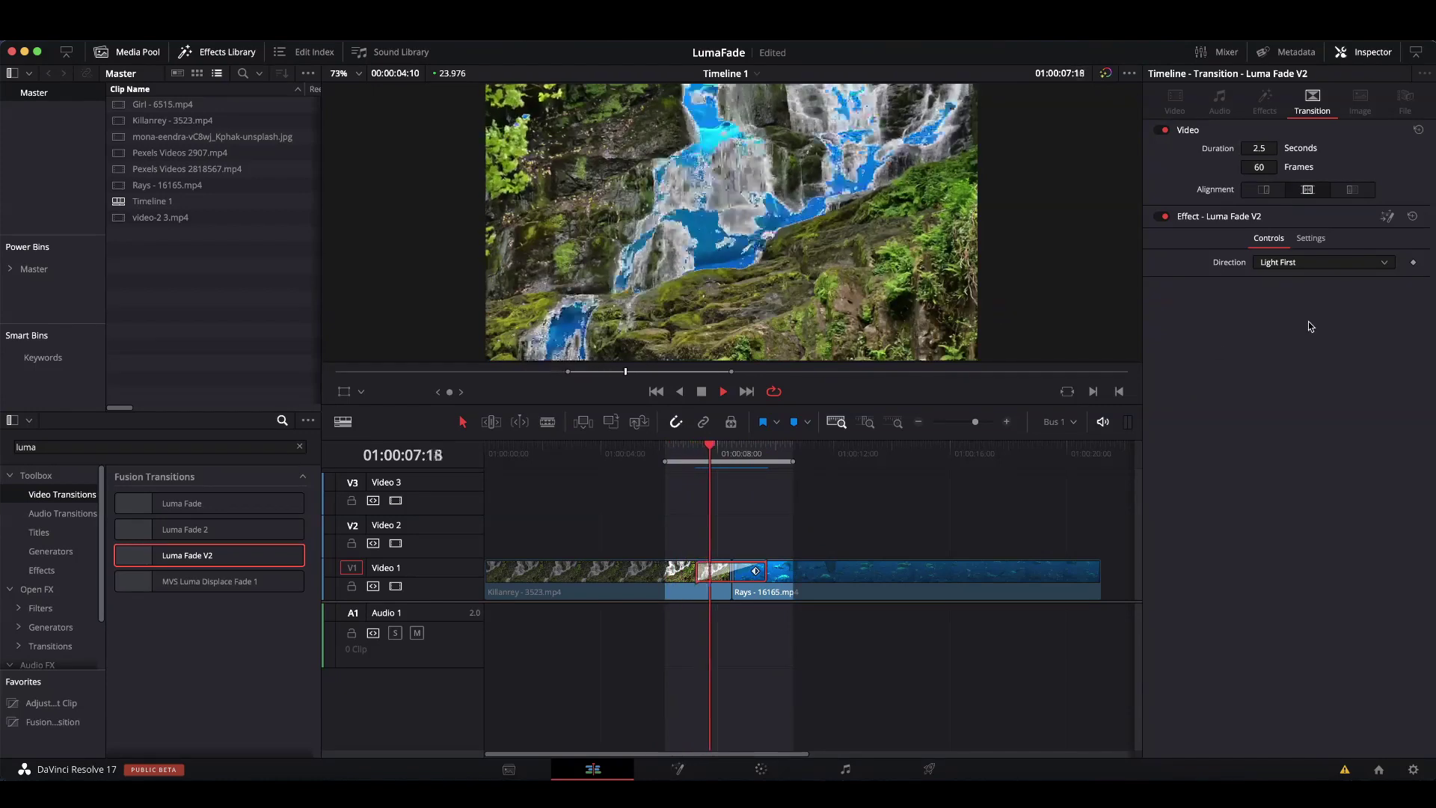
Step: Try the Luma Fade V2 transition with the Dark First direction and return it to Light First
click(1320, 268)
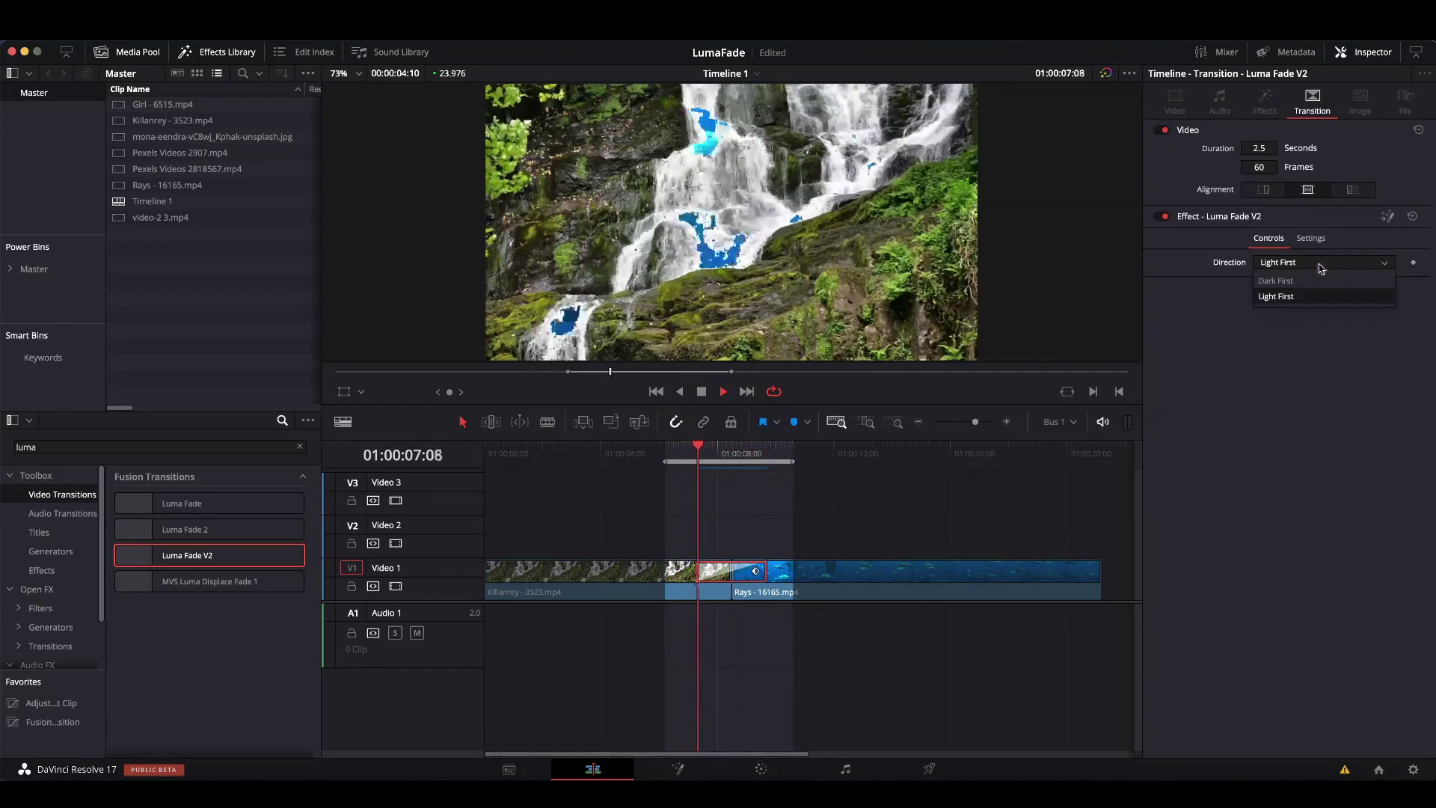
click(1318, 283)
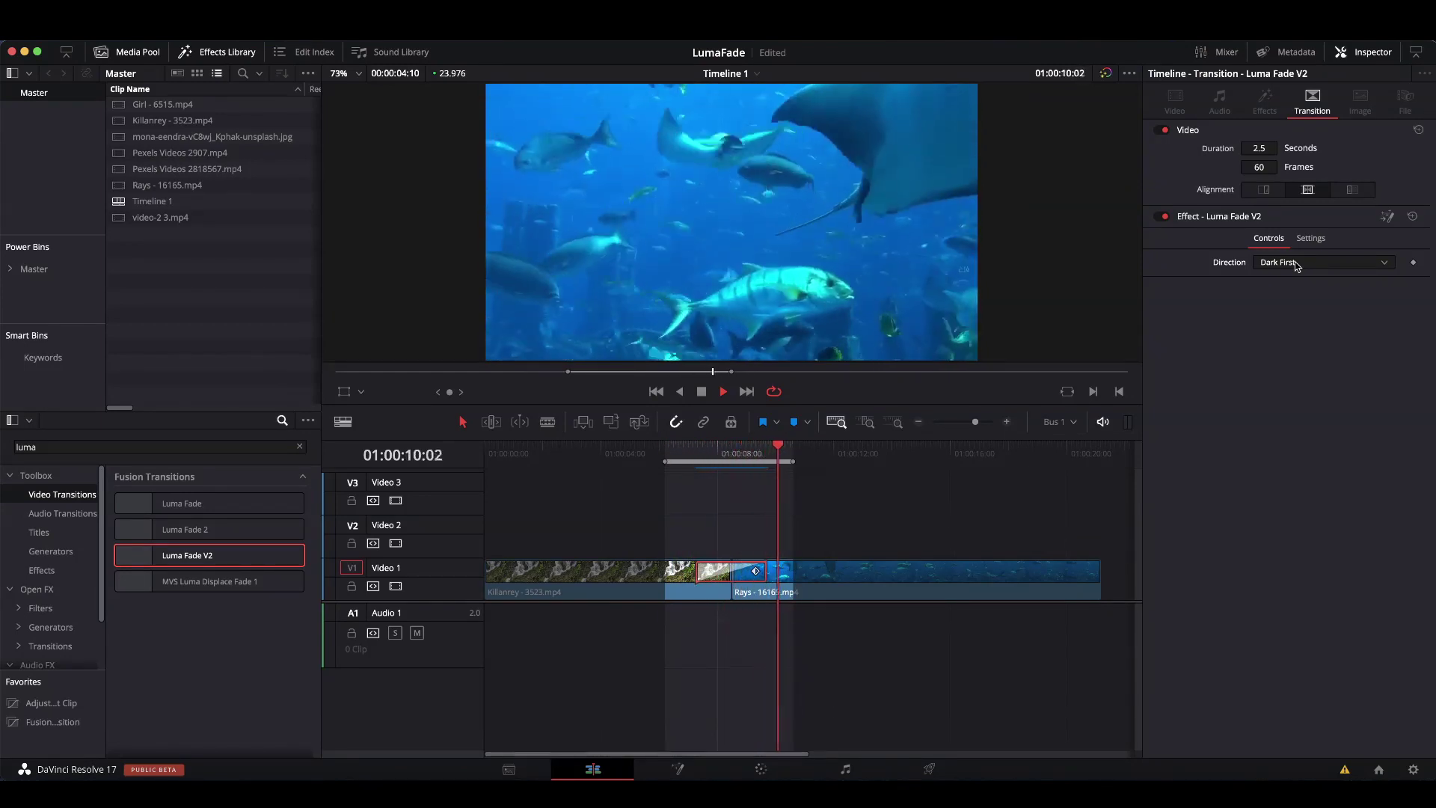
click(1296, 265)
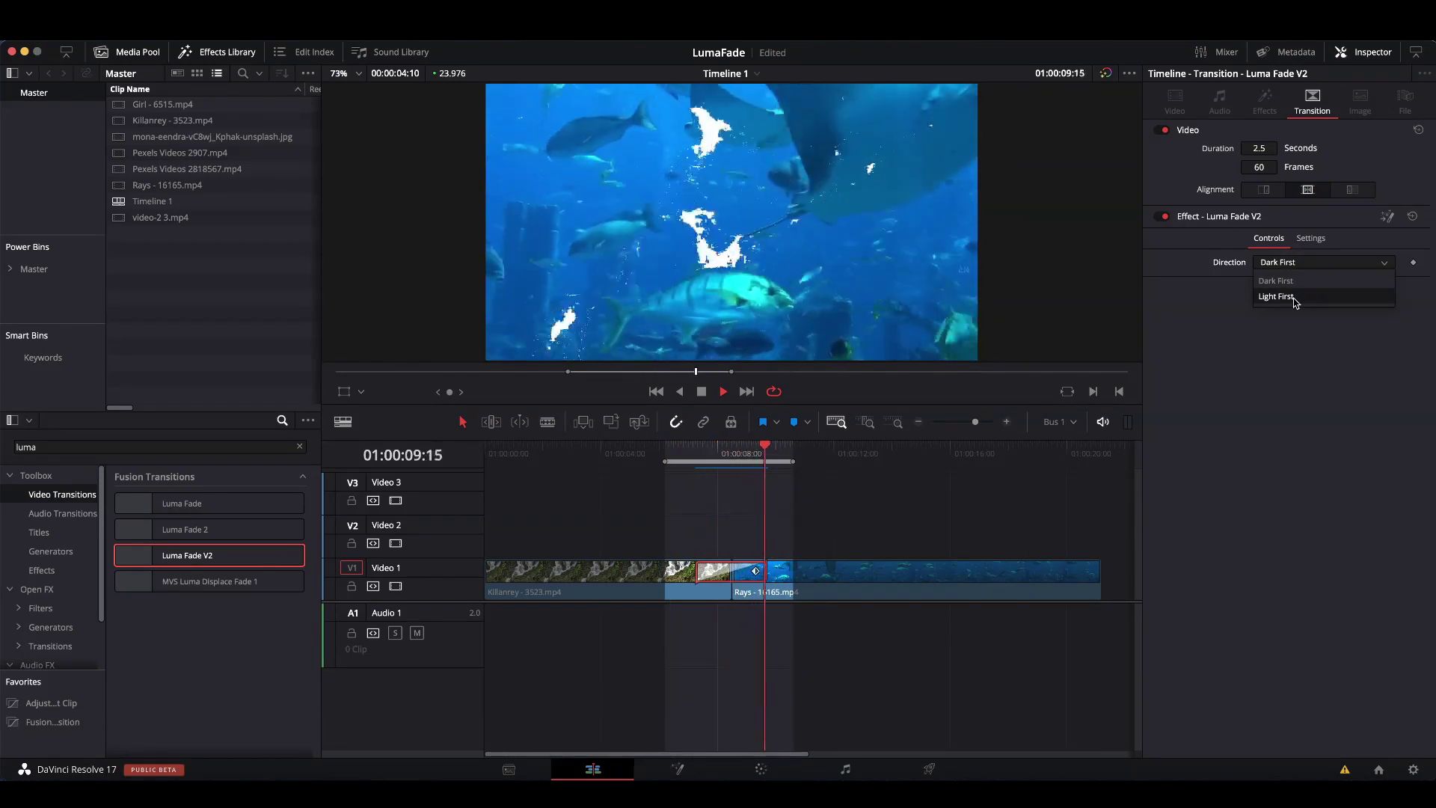
click(1279, 296)
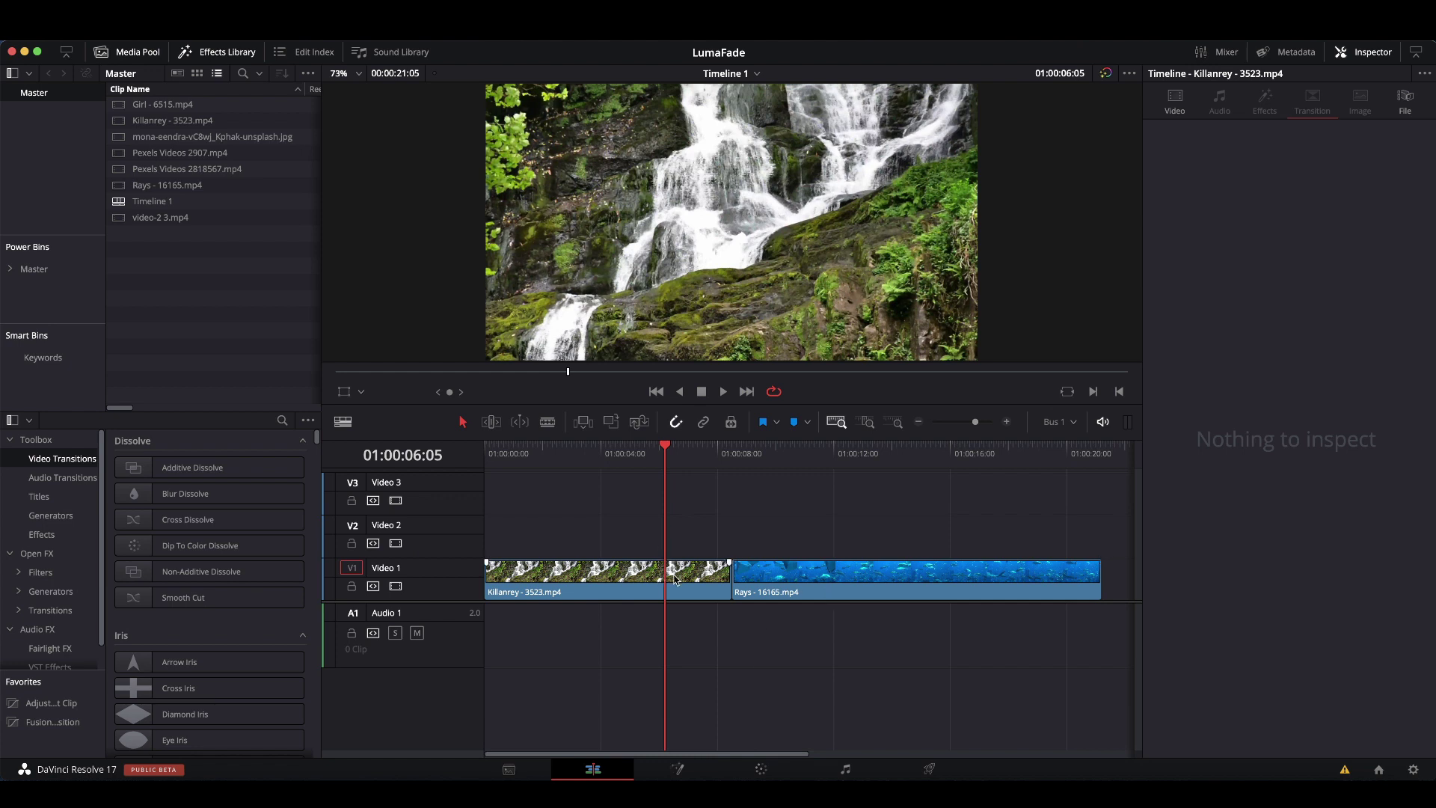
Step: Apply an Additive Dissolve transition at the cut between the Killarrey and Rays clips
click(725, 577)
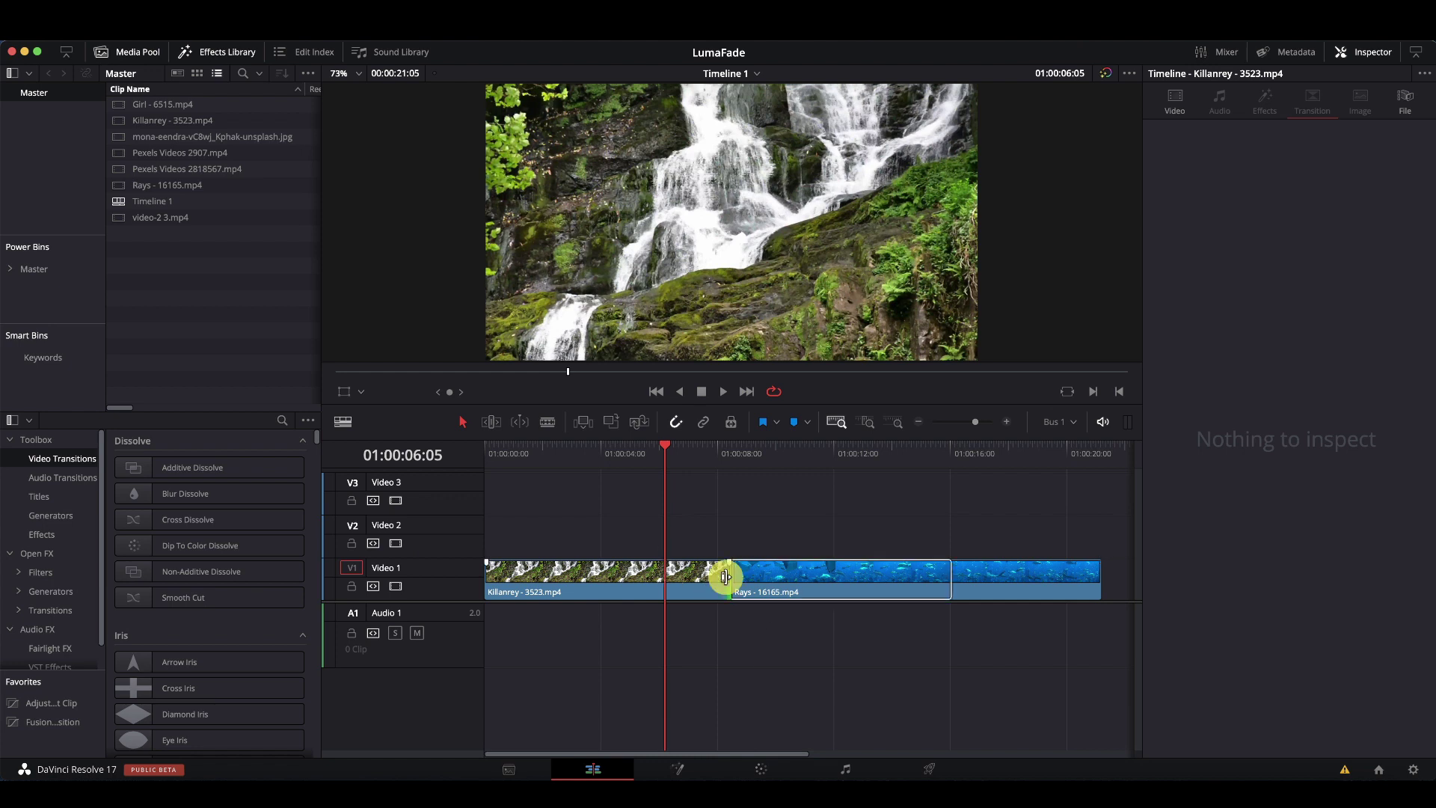
click(740, 575)
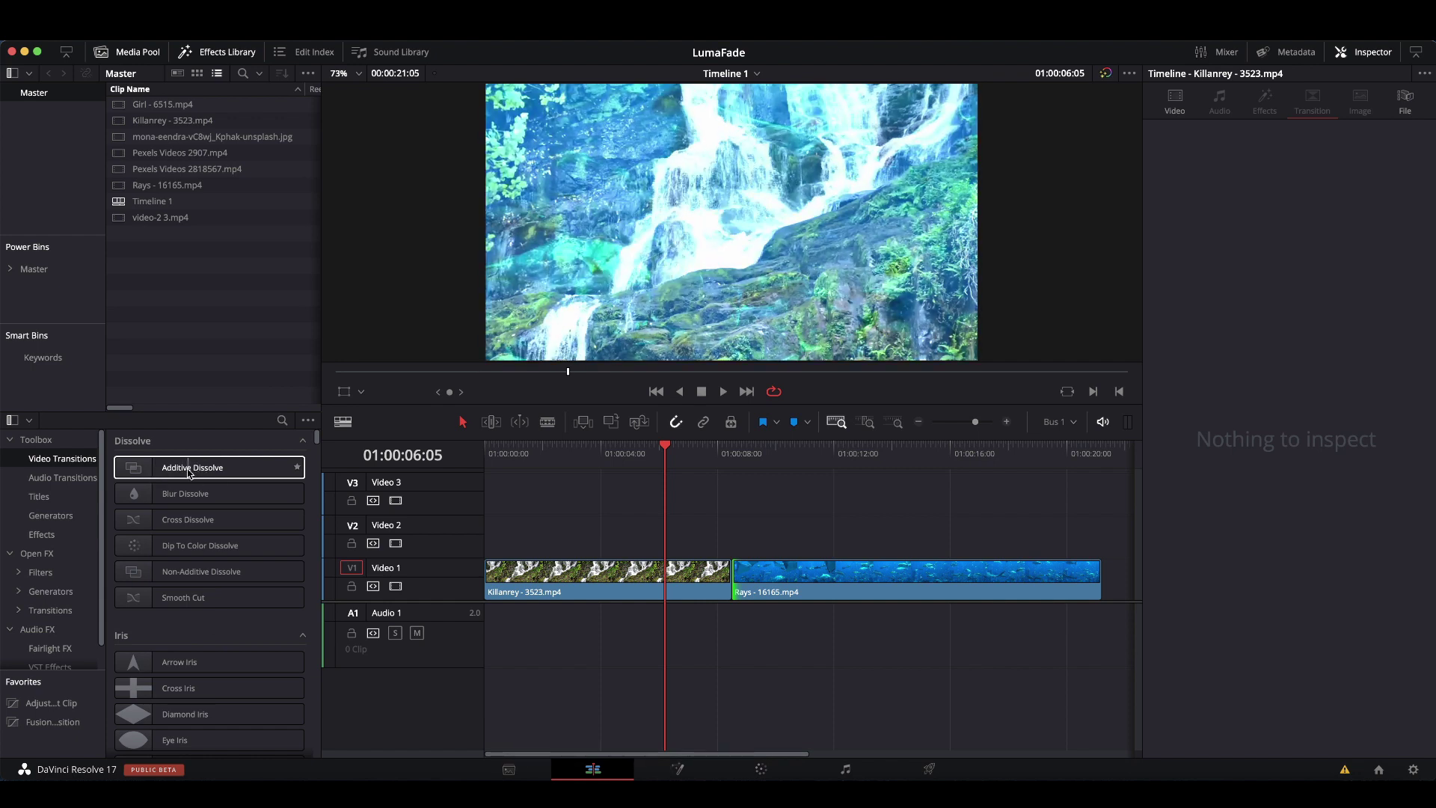
drag(189, 473, 776, 574)
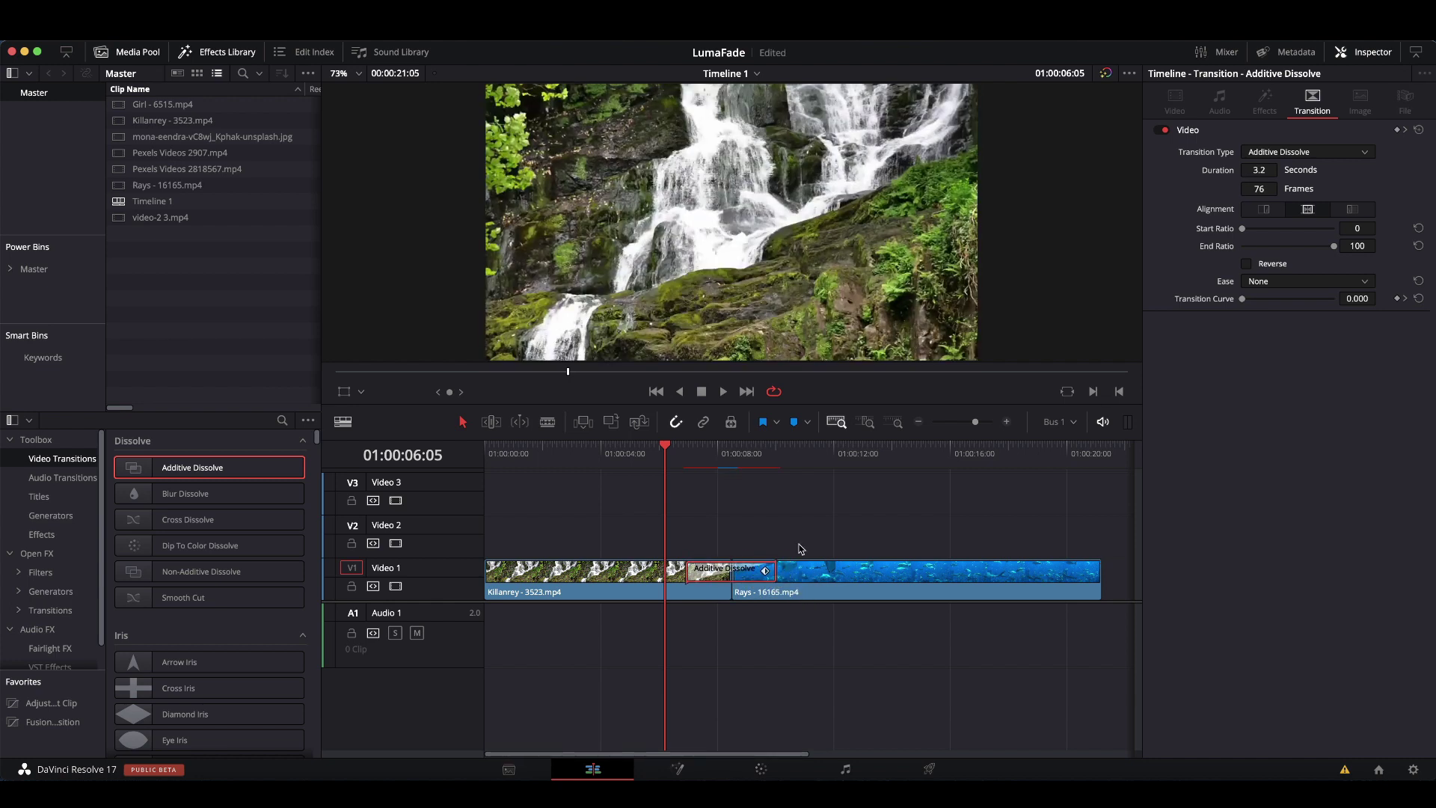
Step: Convert the Additive Dissolve to a Fusion Cross Dissolve and open the transition in Fusion
right_click(749, 575)
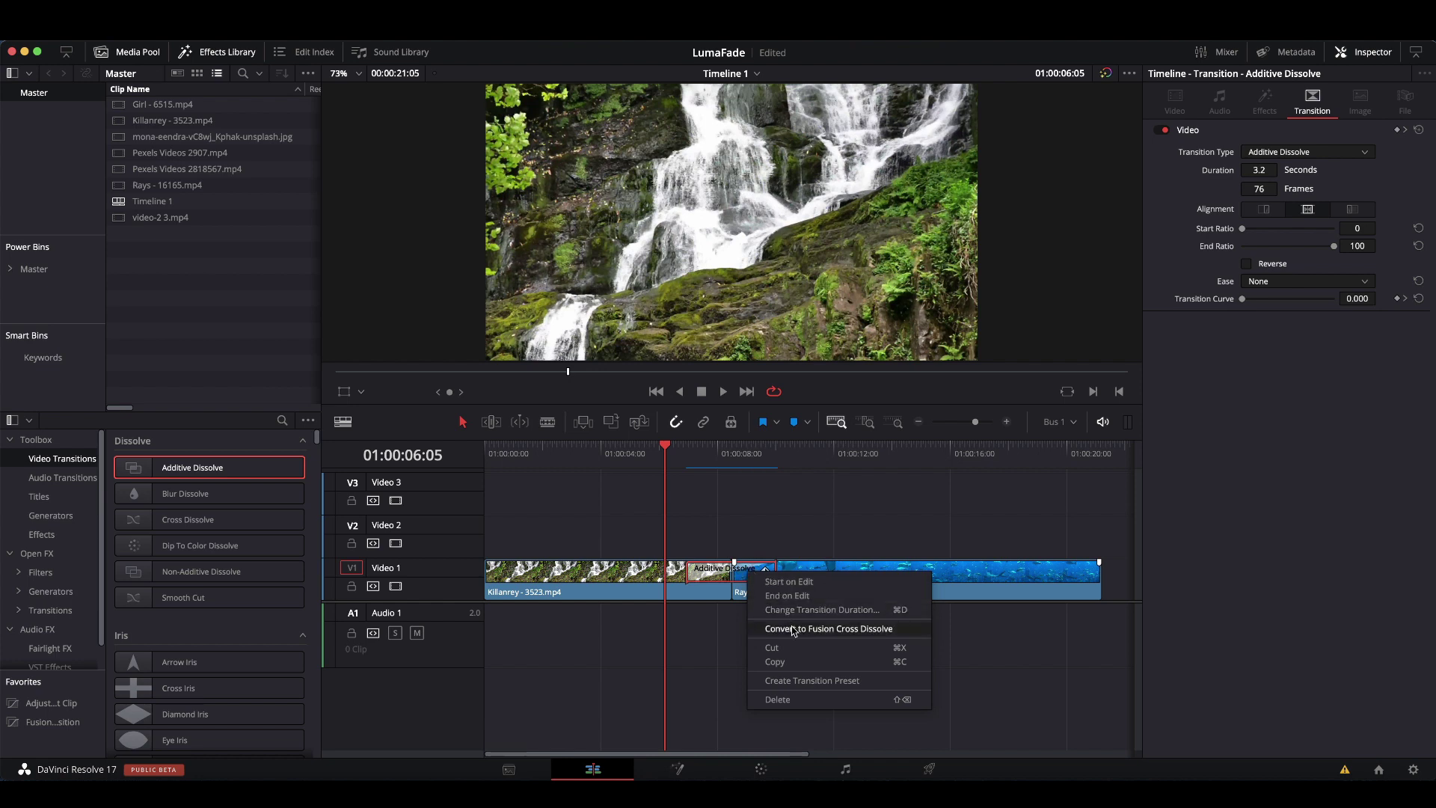
click(794, 630)
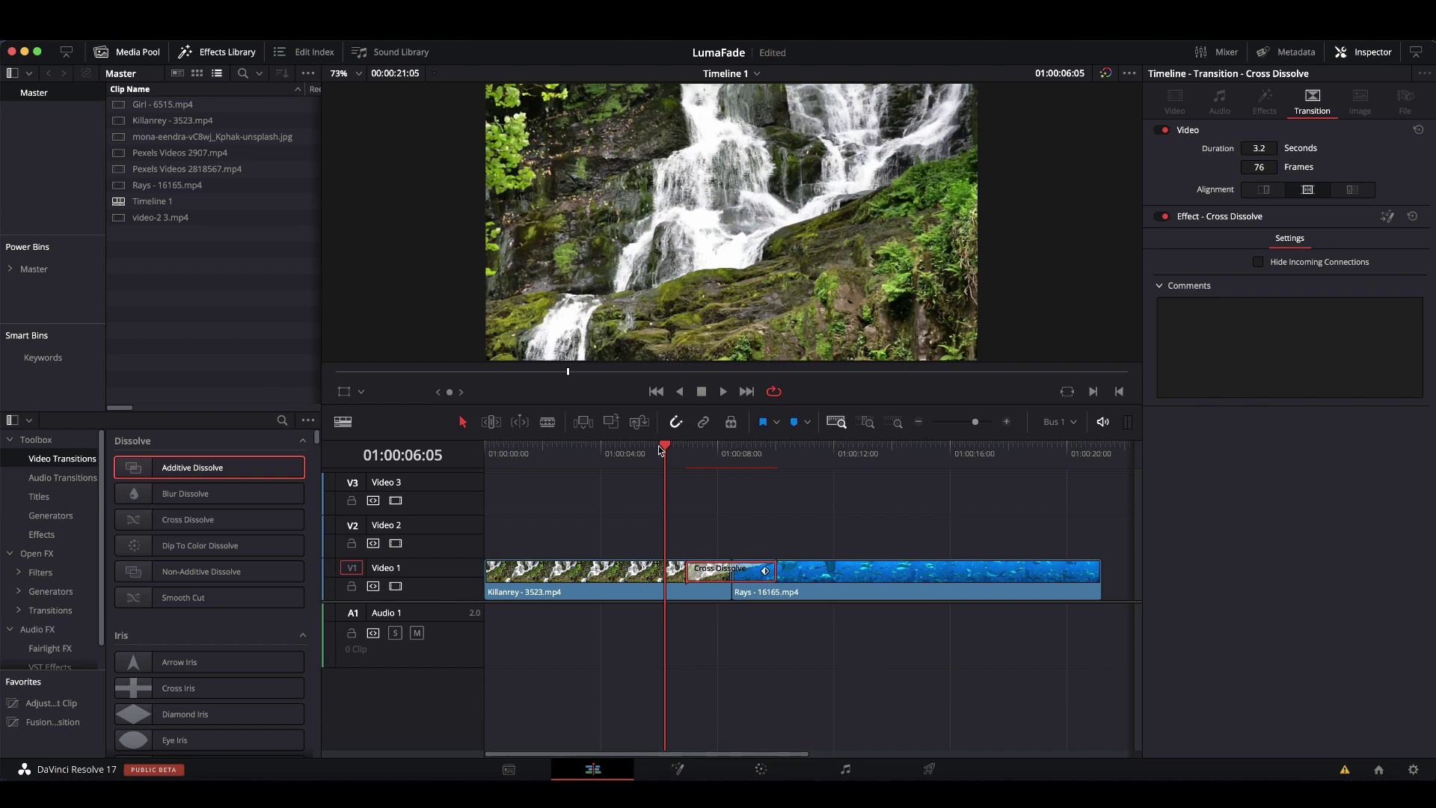
drag(663, 449, 678, 507)
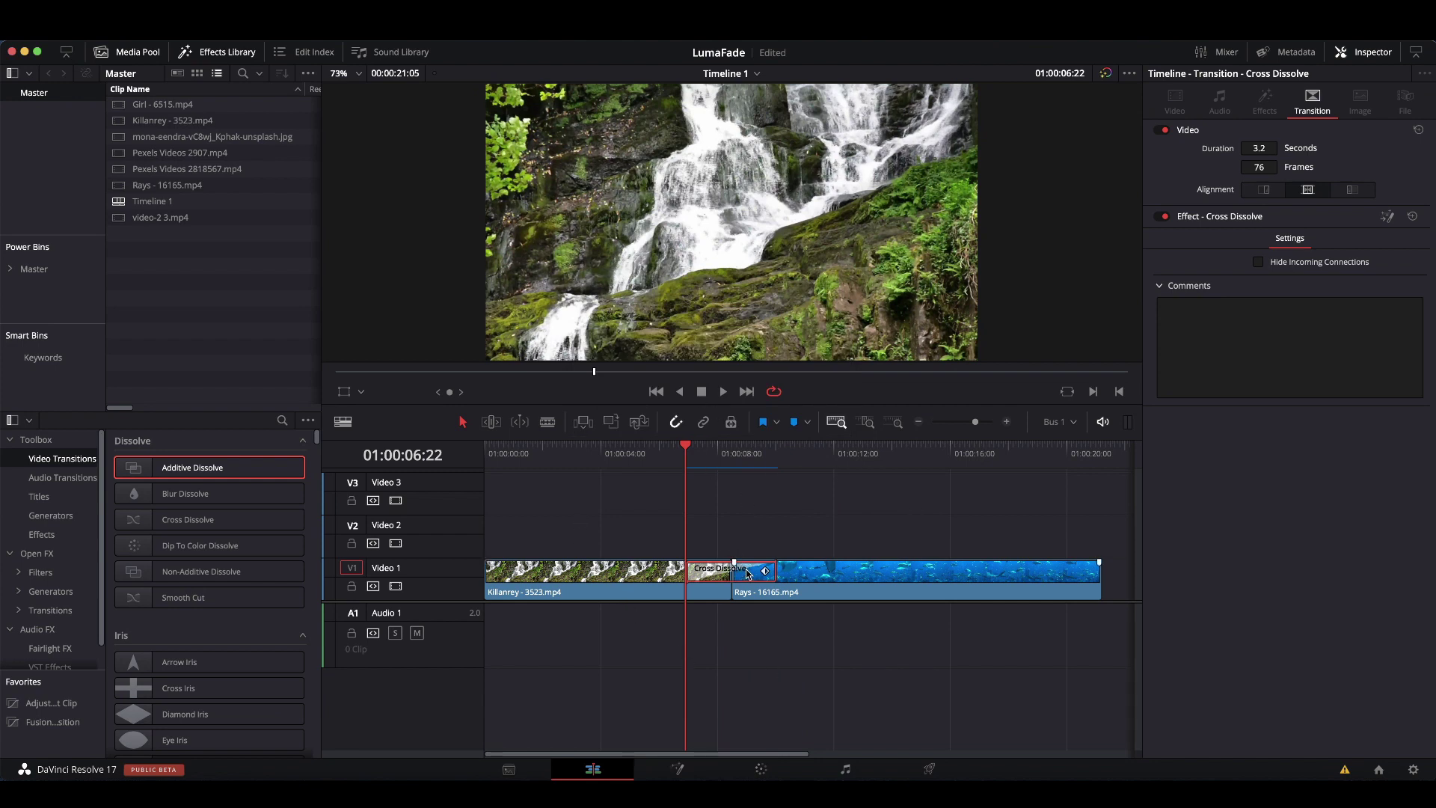
right_click(748, 573)
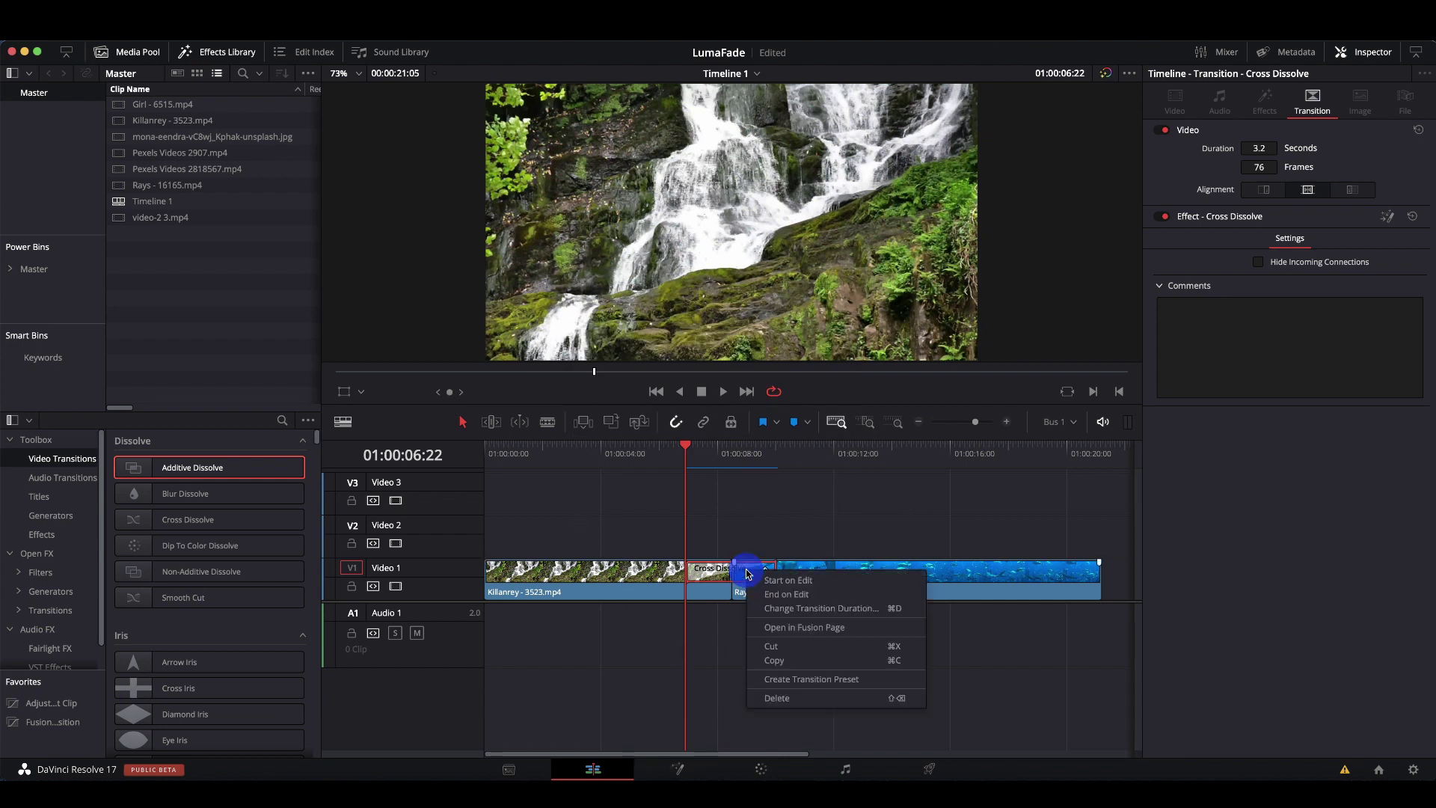
click(780, 628)
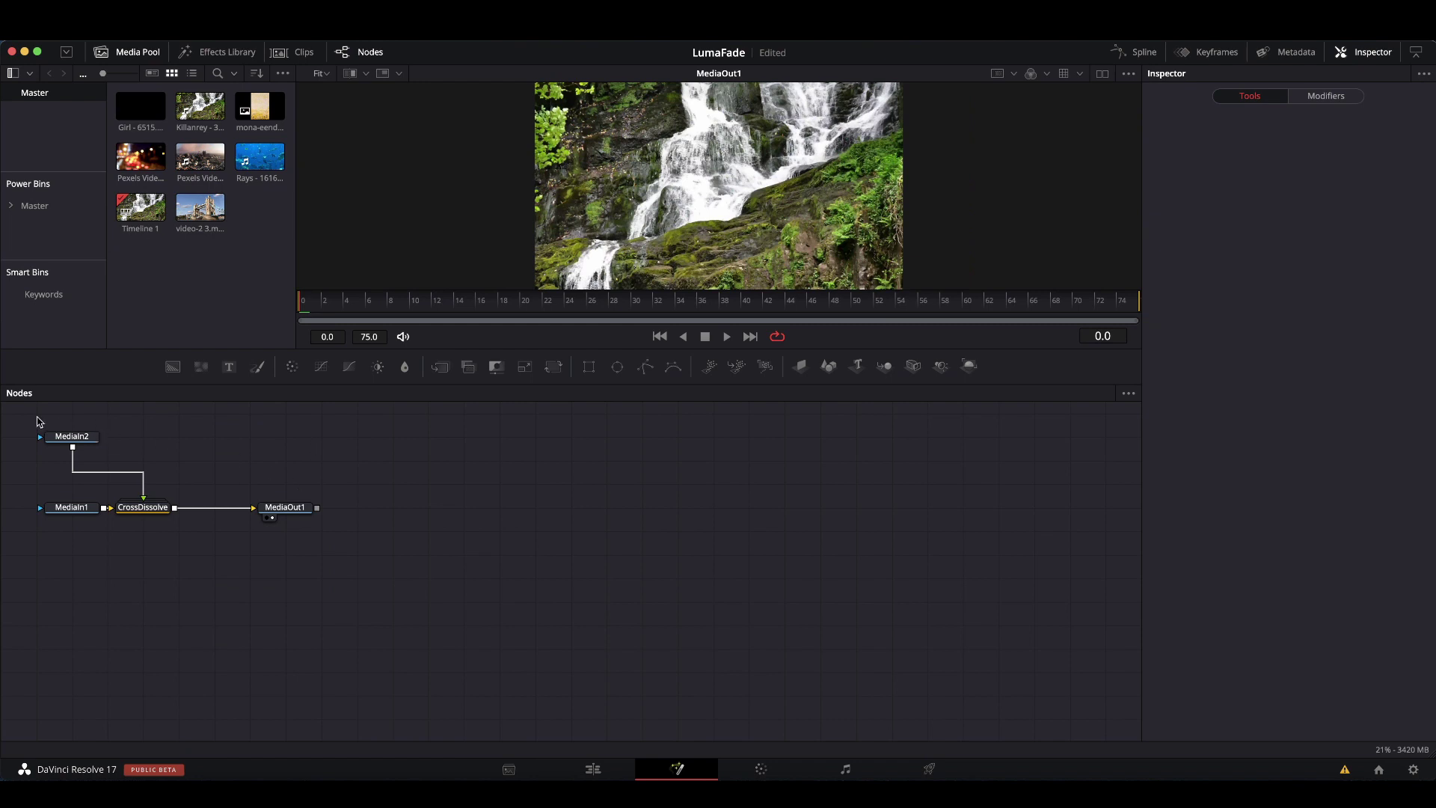
Step: Move the node group to the middle of the node area and space MediaIn1 and MediaIn2 well away from CrossDissolve
drag(16, 421, 386, 583)
drag(271, 501, 770, 543)
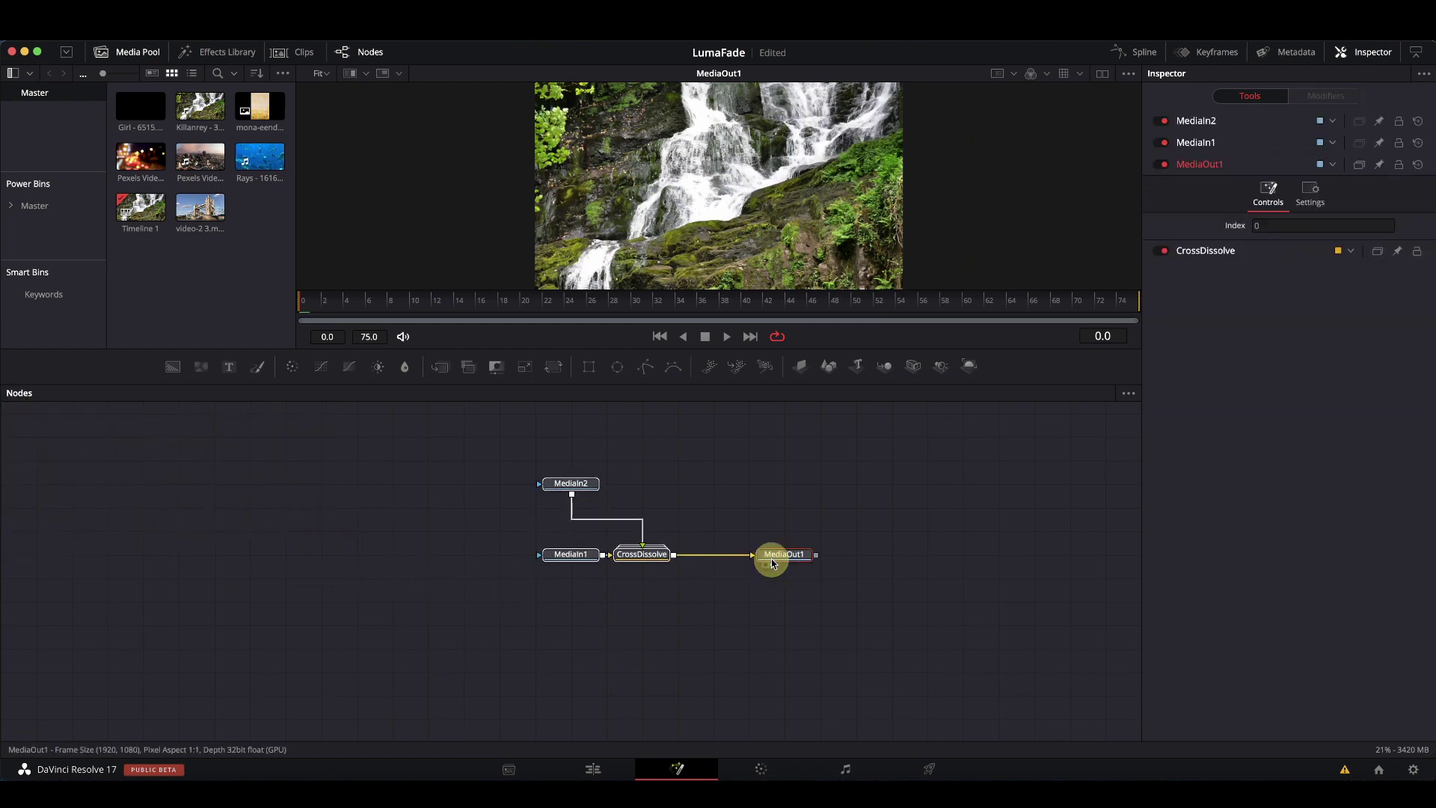
click(578, 583)
drag(572, 555, 393, 555)
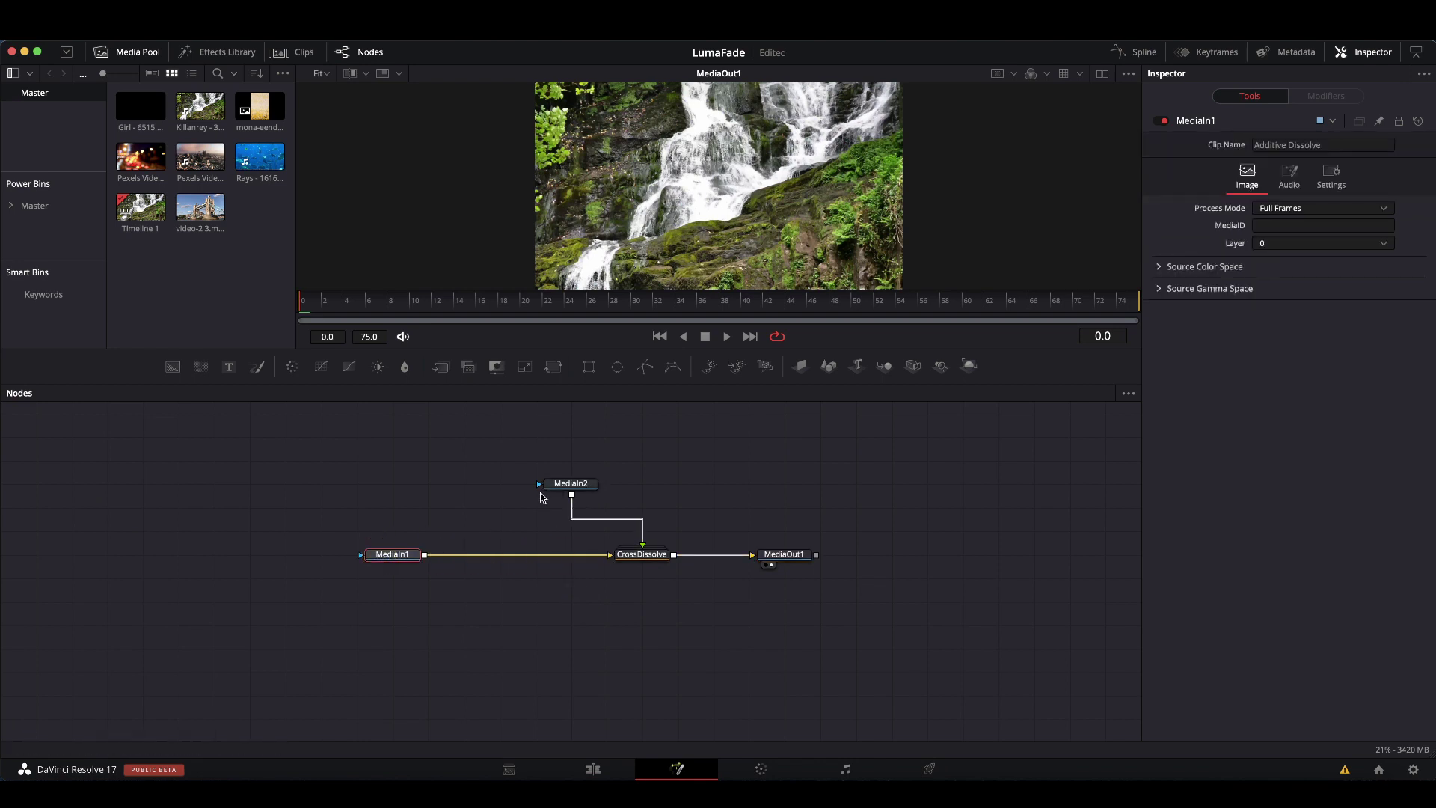
drag(572, 486, 403, 493)
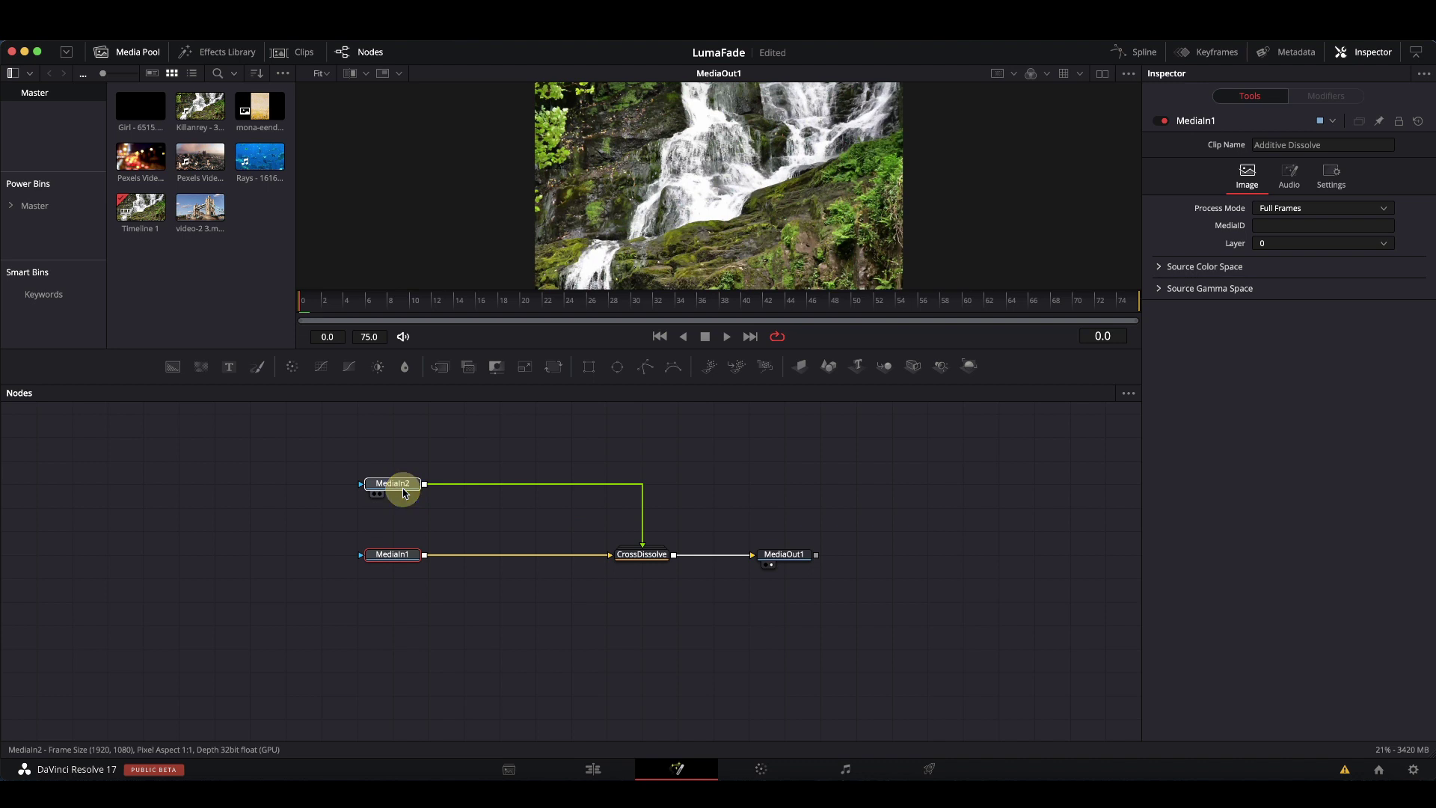
click(403, 493)
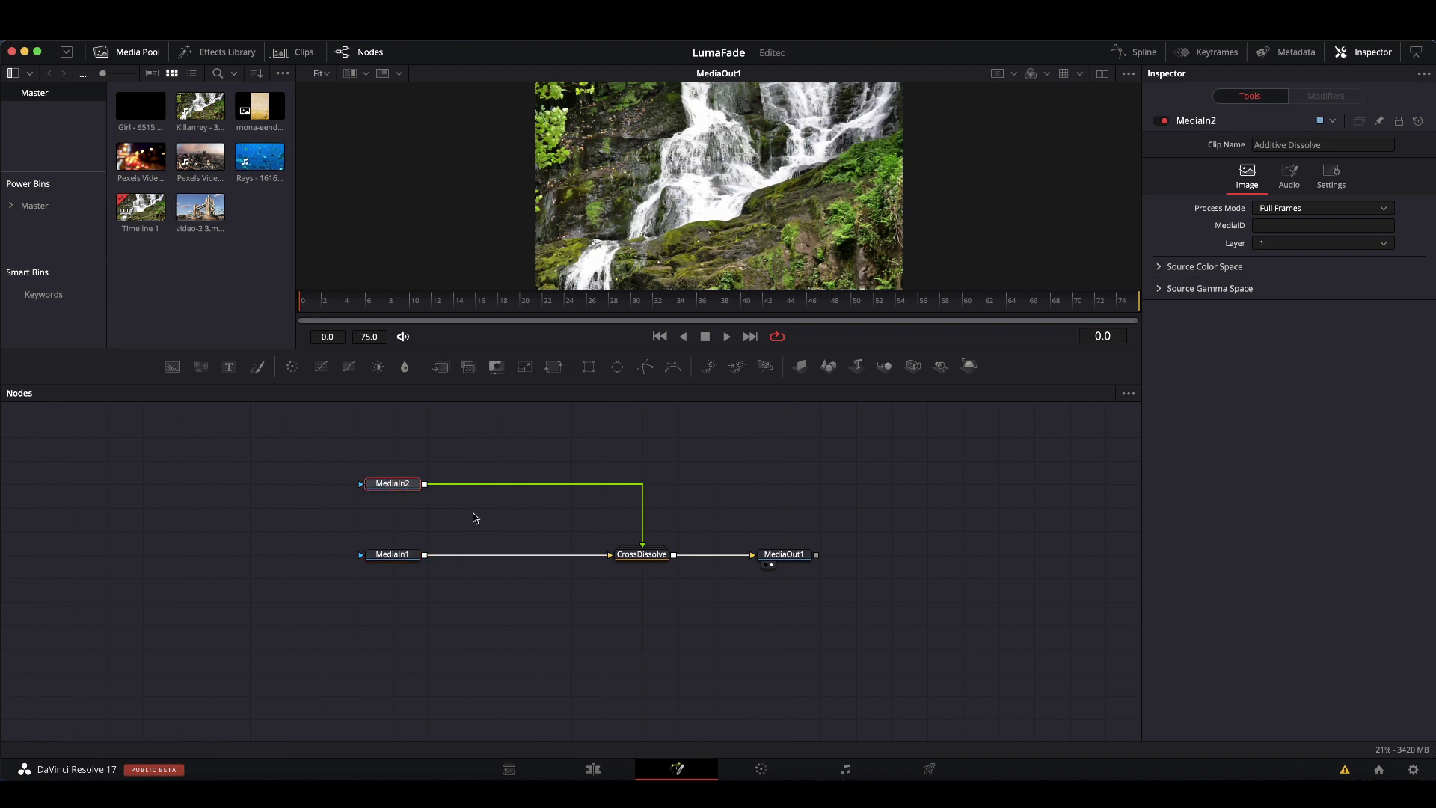
Step: View the MediaIn1 and MediaIn2 nodes in the viewer to compare the outgoing and incoming clips
drag(404, 554, 648, 280)
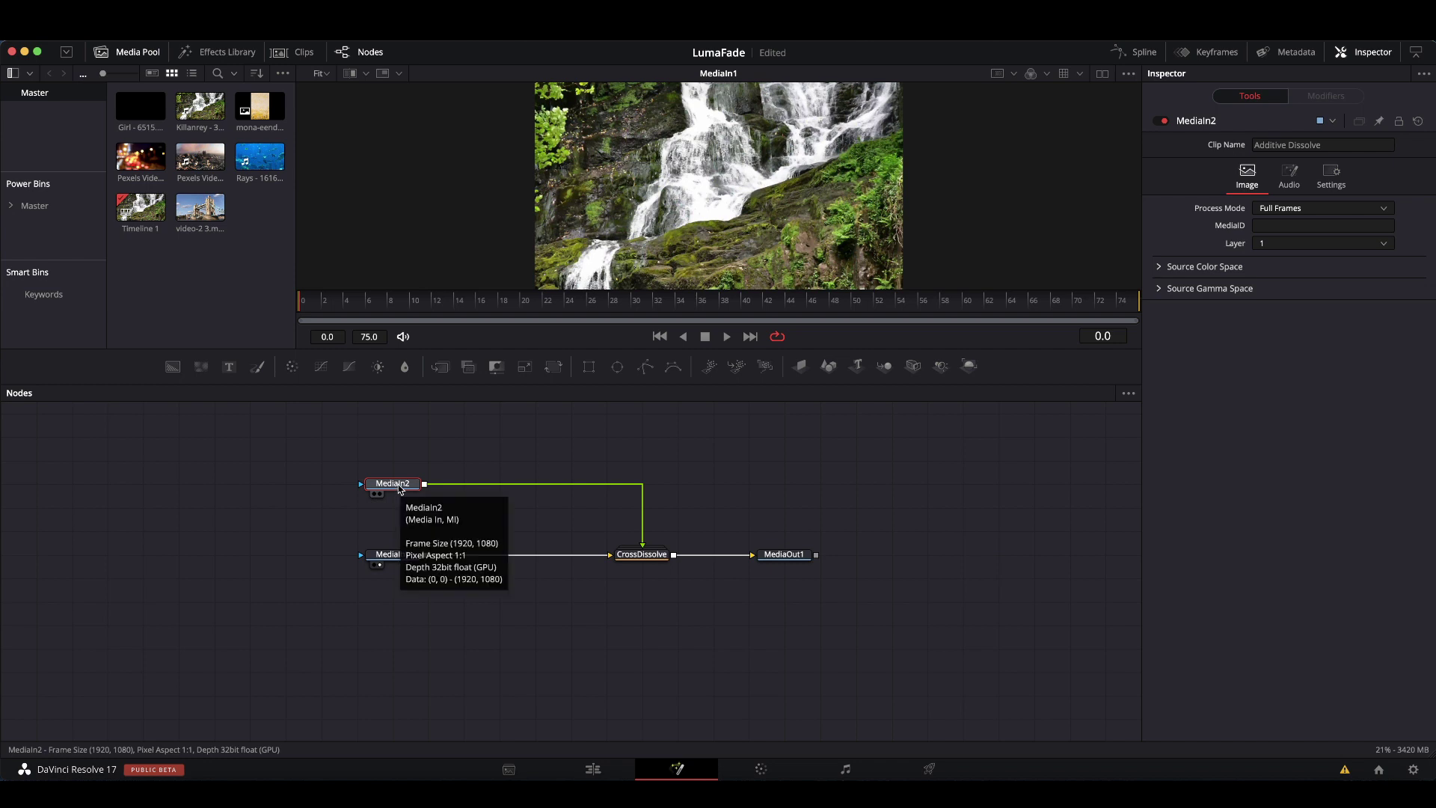
drag(394, 486, 702, 194)
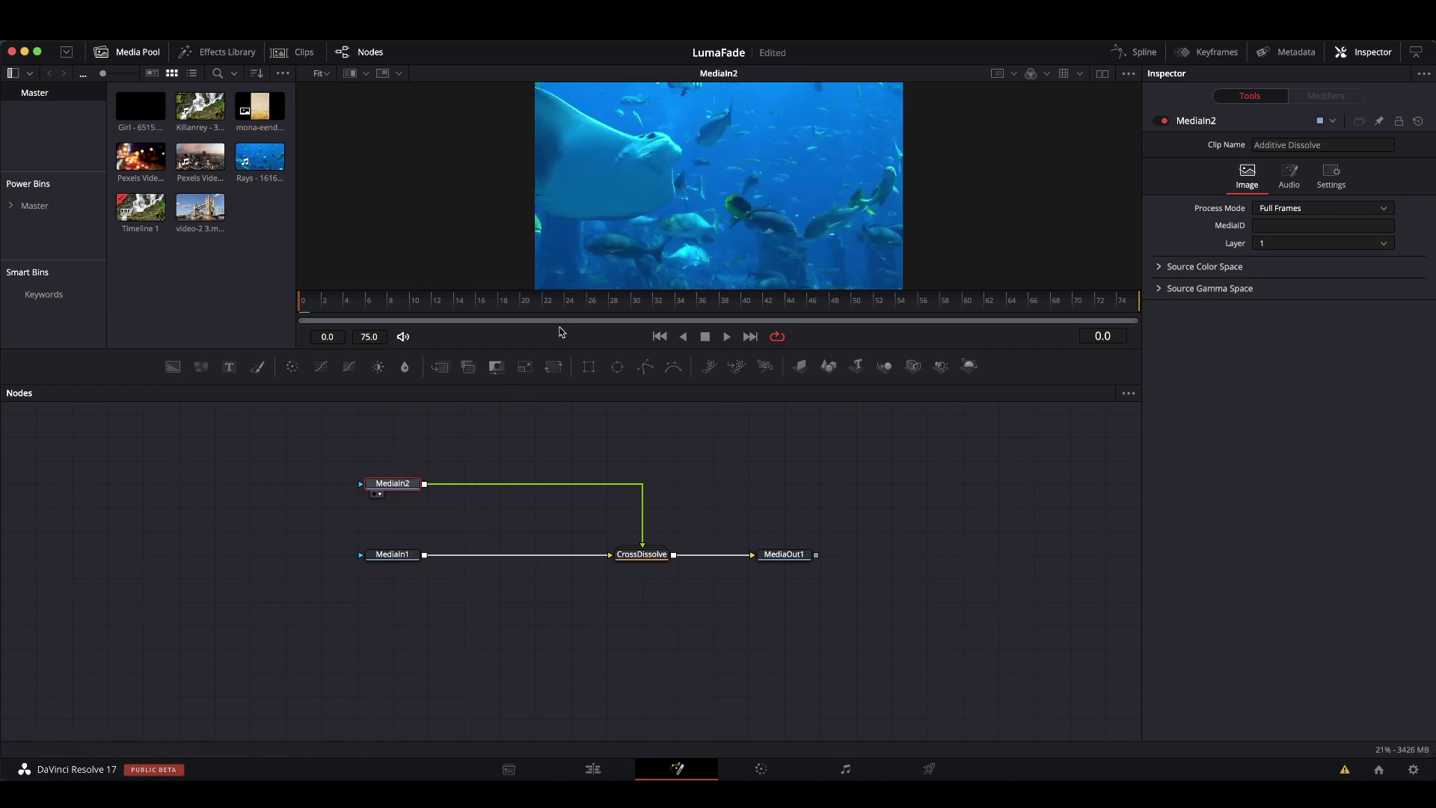
drag(385, 555, 645, 315)
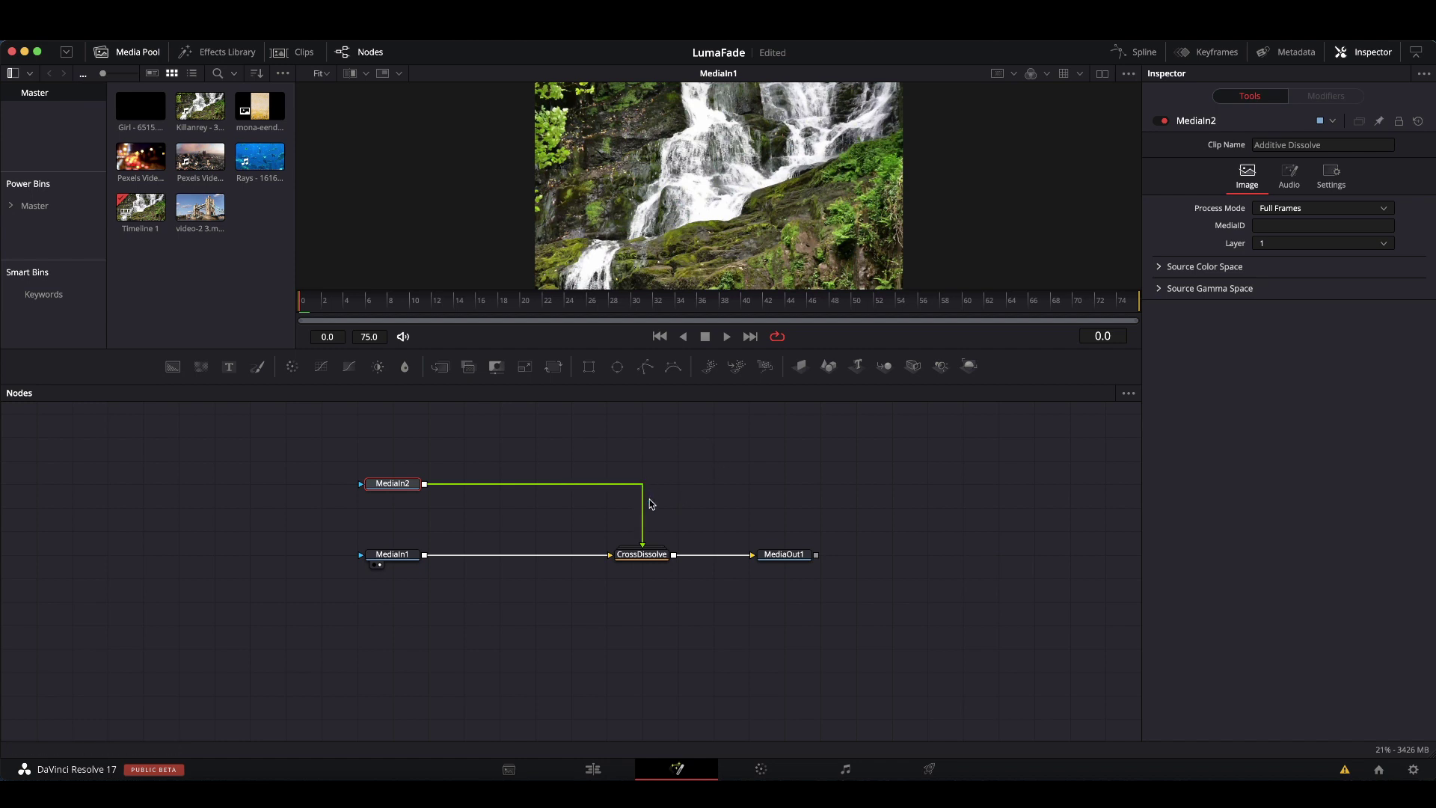
Step: Delete the CrossDissolve node and add a Merge node before MediaOut1
drag(707, 485, 643, 576)
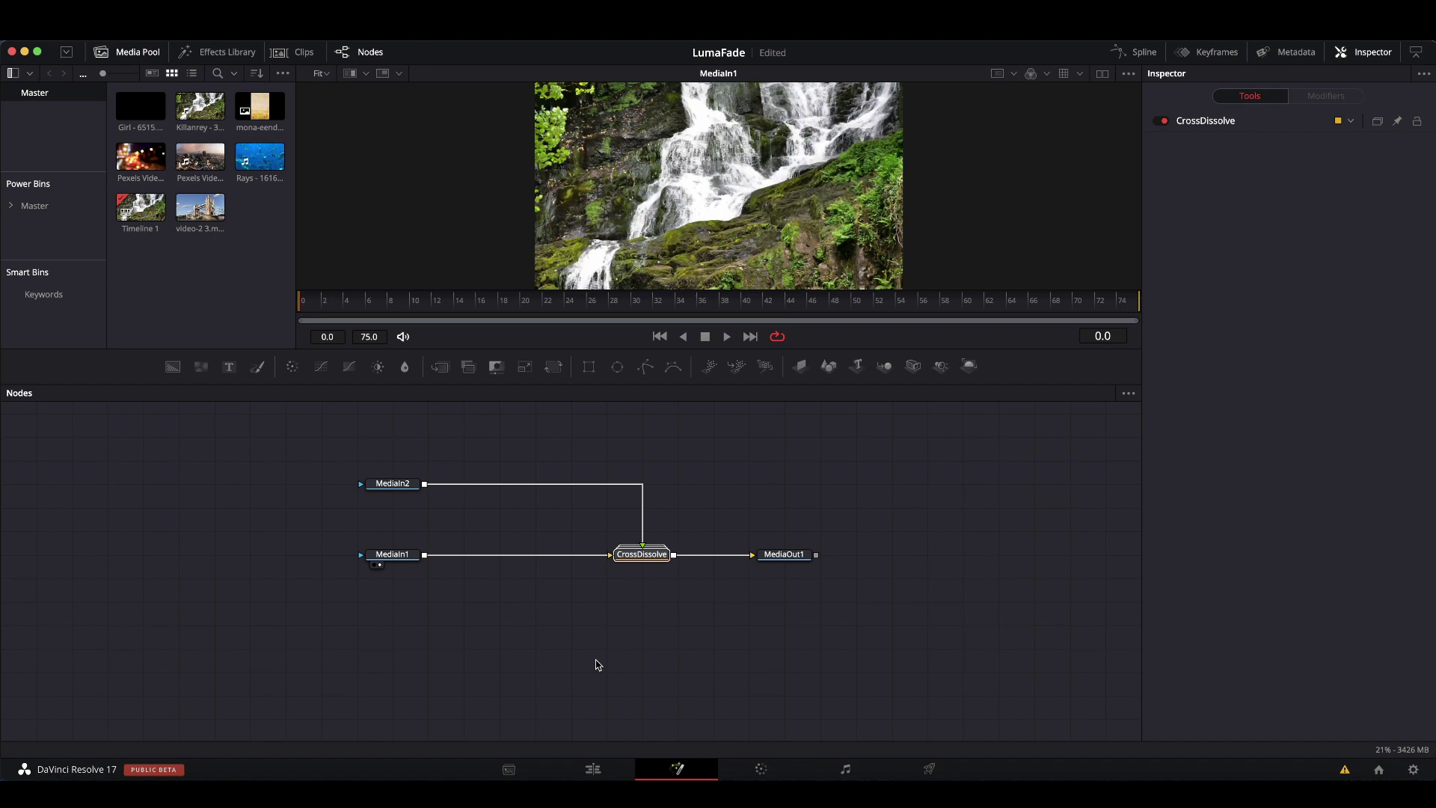
key(BackSpace)
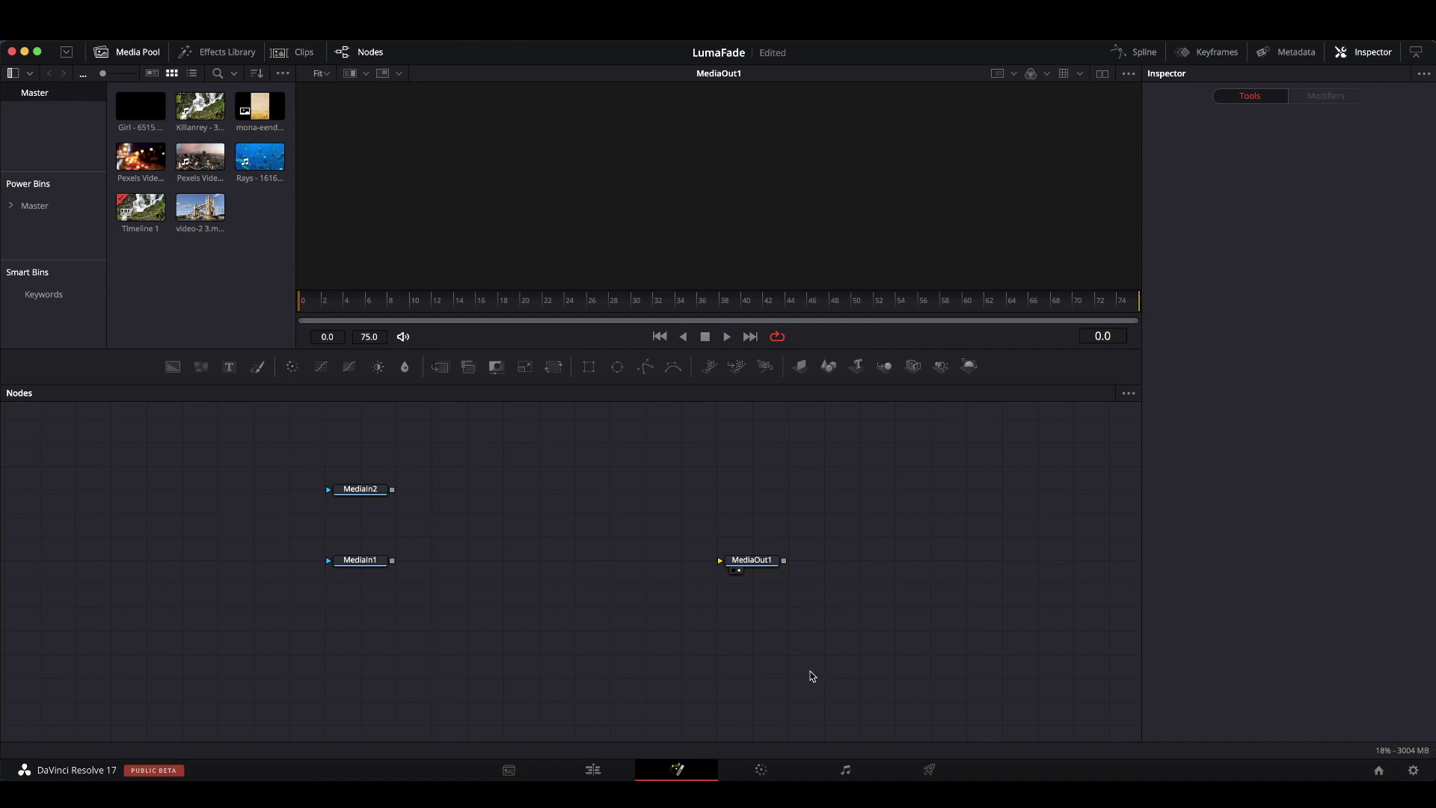
drag(444, 374, 621, 568)
Step: Add a Luma Keyer node between MediaIn1 and Merge1
click(493, 566)
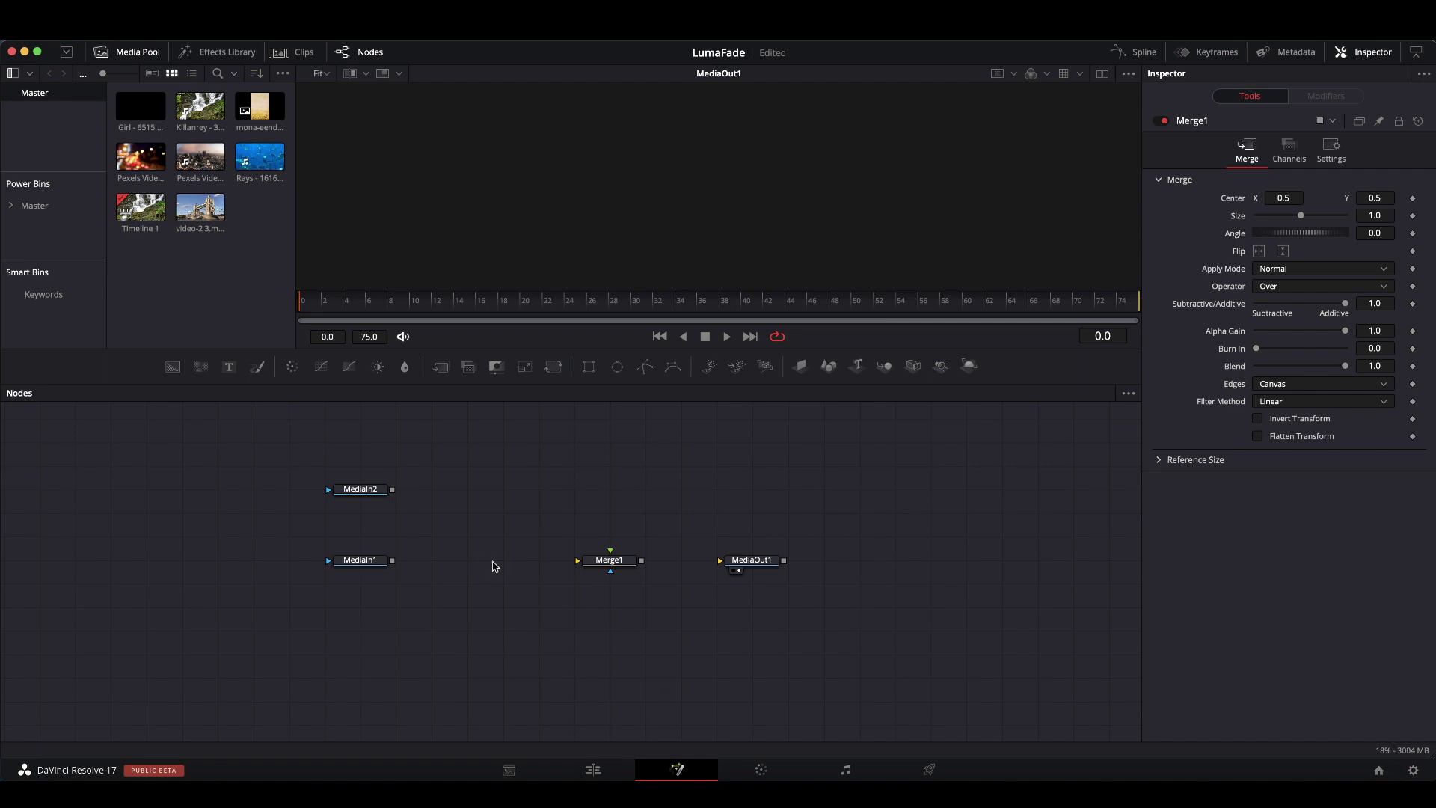
key(shift+space)
text(lum)
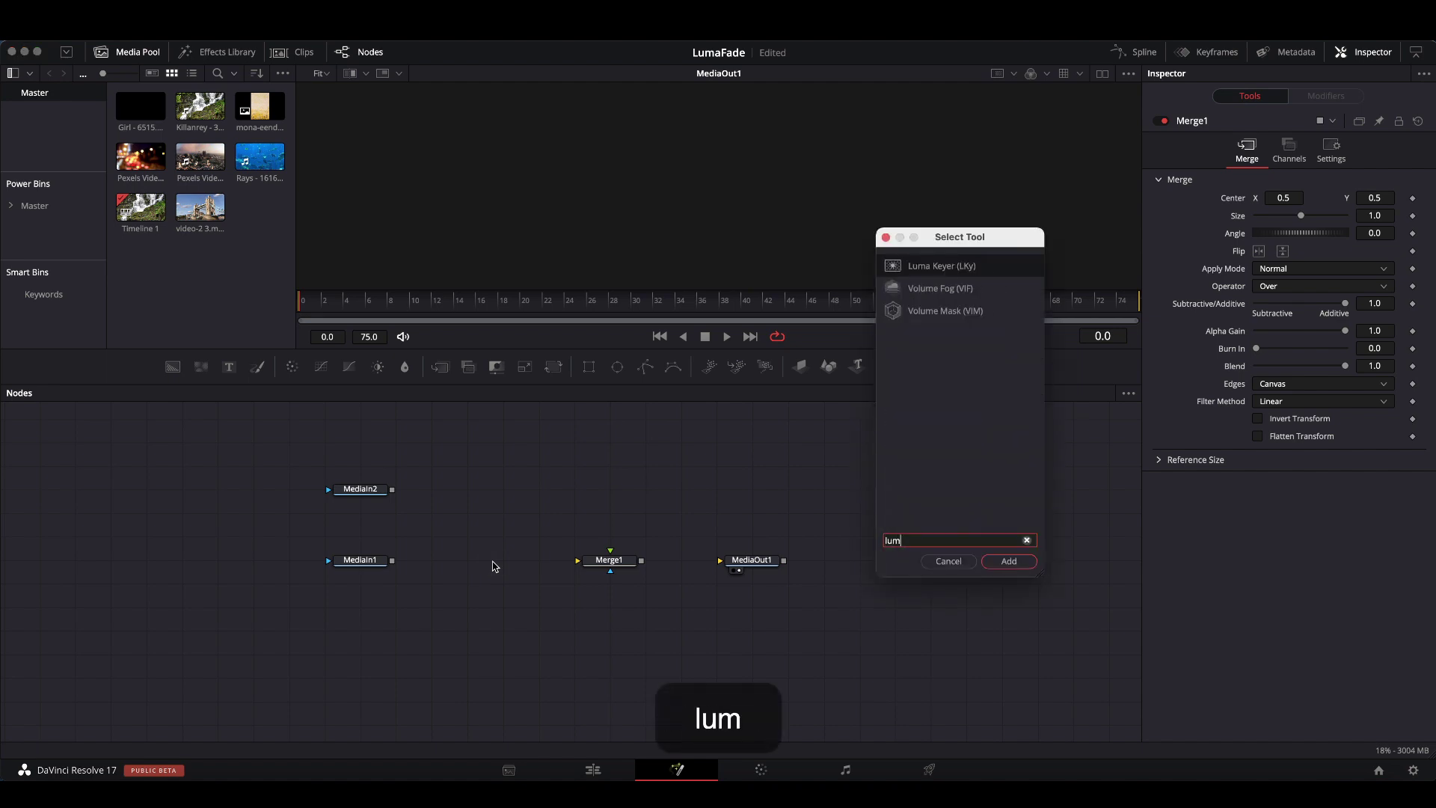
text(a)
key(Return)
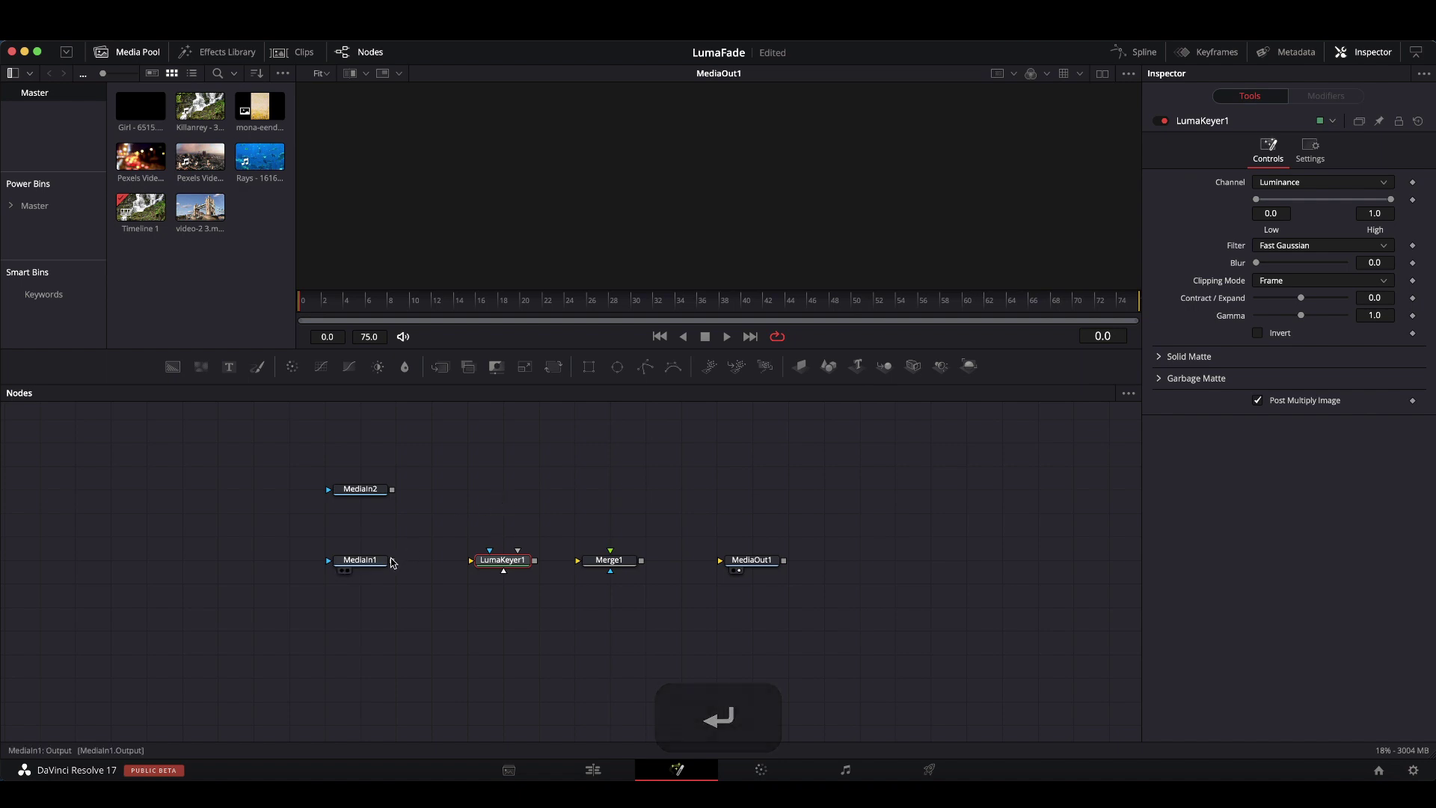
Step: Connect MediaIn1 through LumaKeyer1 and Merge1 to MediaOut1, feed MediaIn2 into Merge1's background, and view MediaOut1
drag(377, 562, 600, 223)
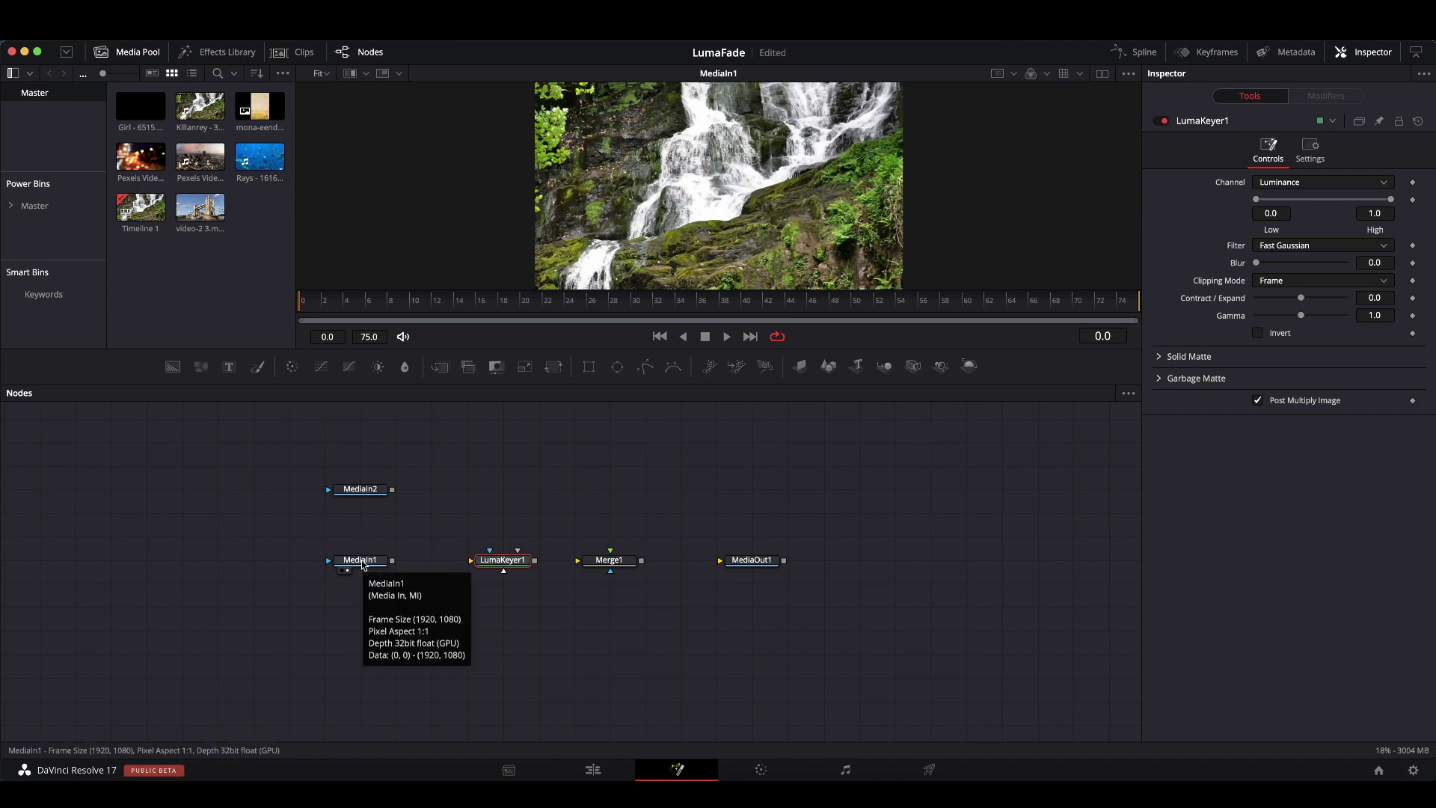
drag(392, 560, 762, 567)
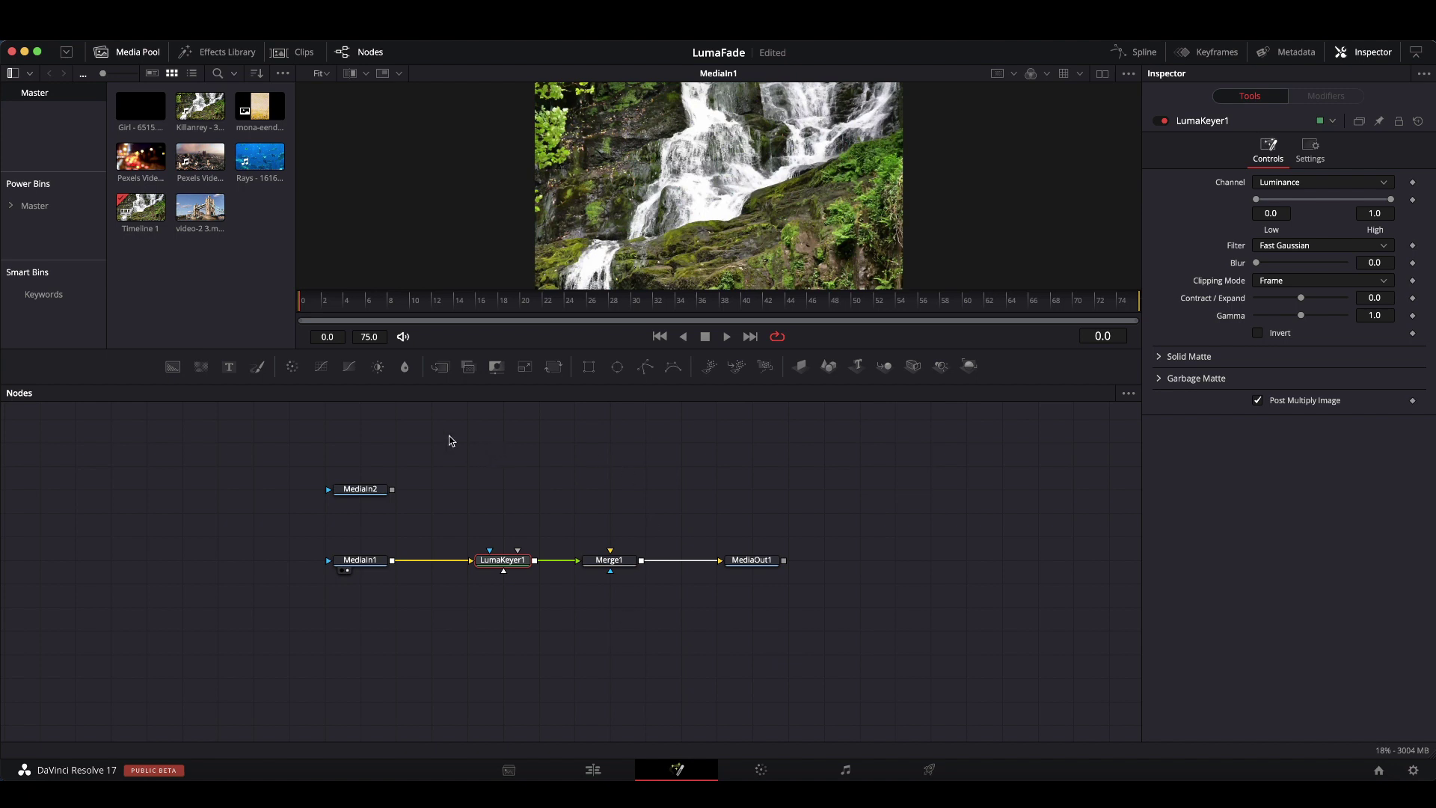
drag(371, 488, 614, 217)
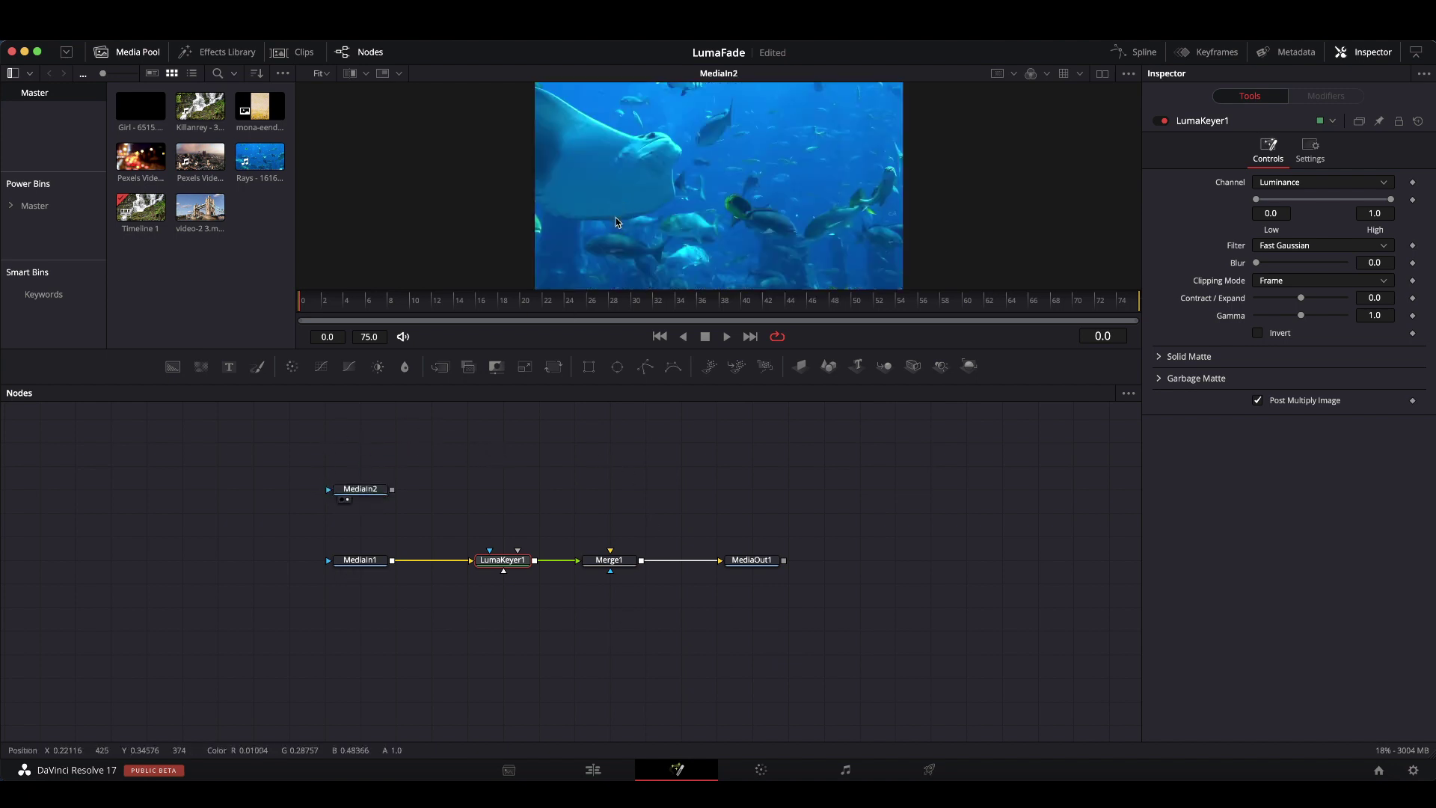
drag(391, 489, 611, 551)
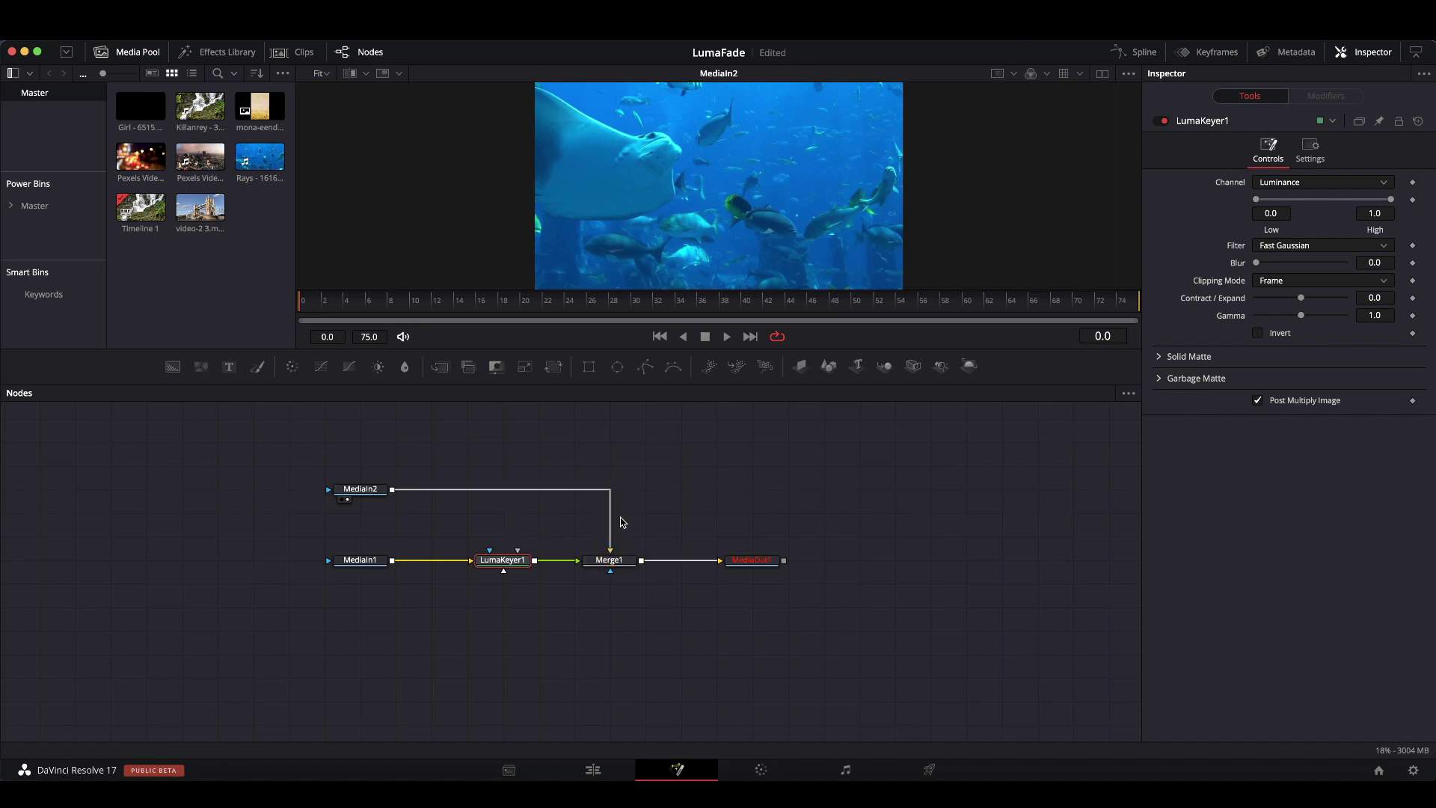
drag(751, 560, 761, 177)
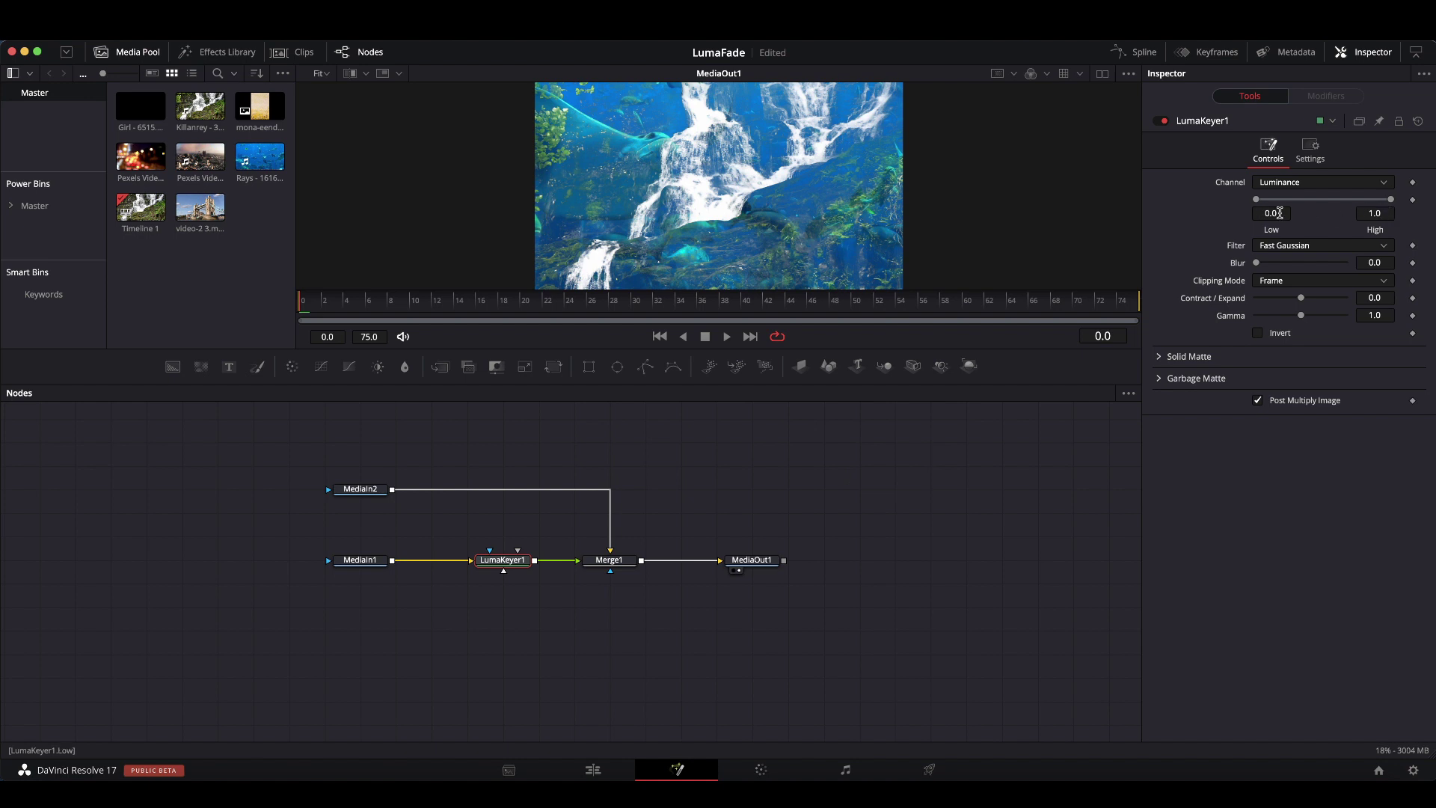
Step: Lower the Luma Keyer's luminance High value to 0.0 at the first frame and save the project
drag(1393, 200, 1204, 213)
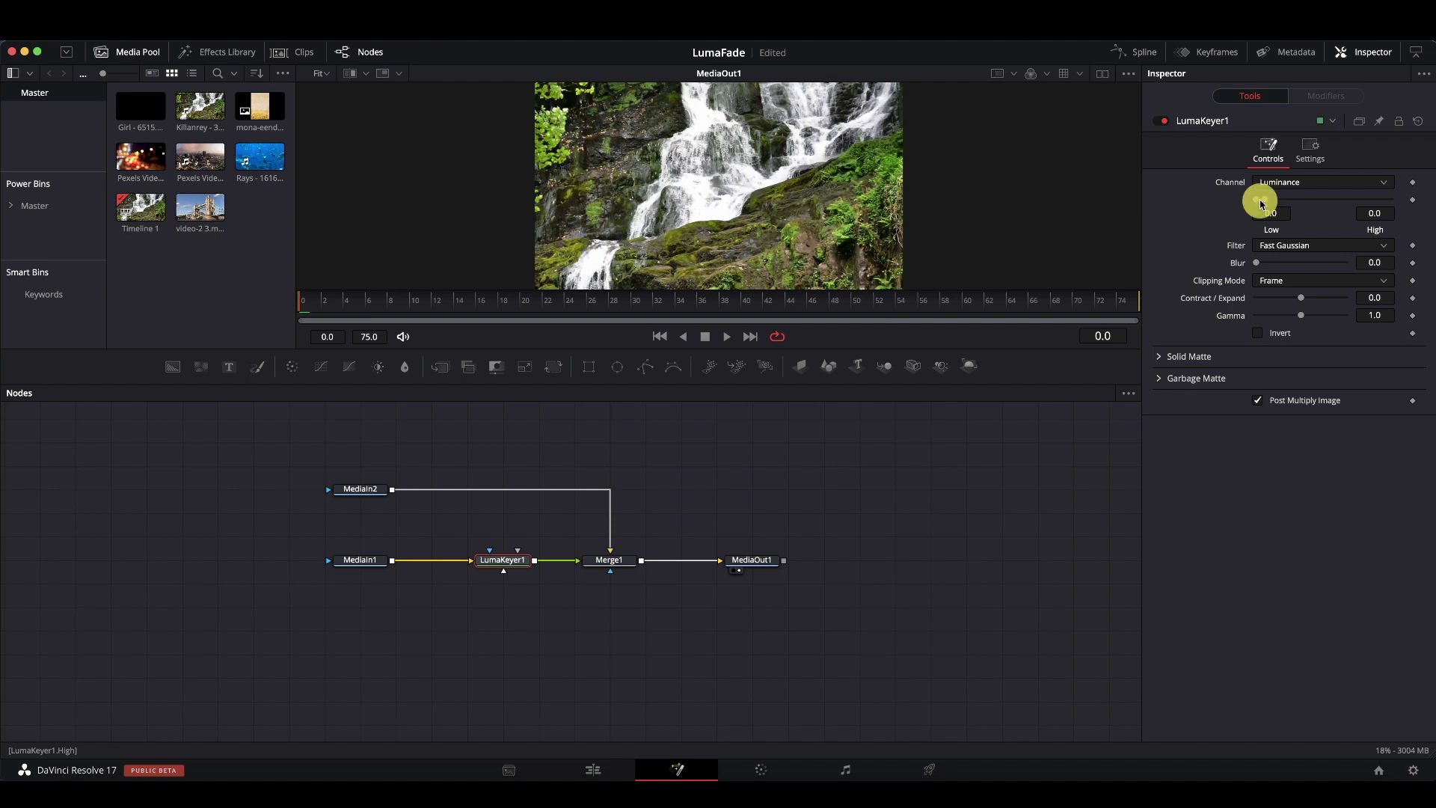
drag(1261, 203, 1195, 254)
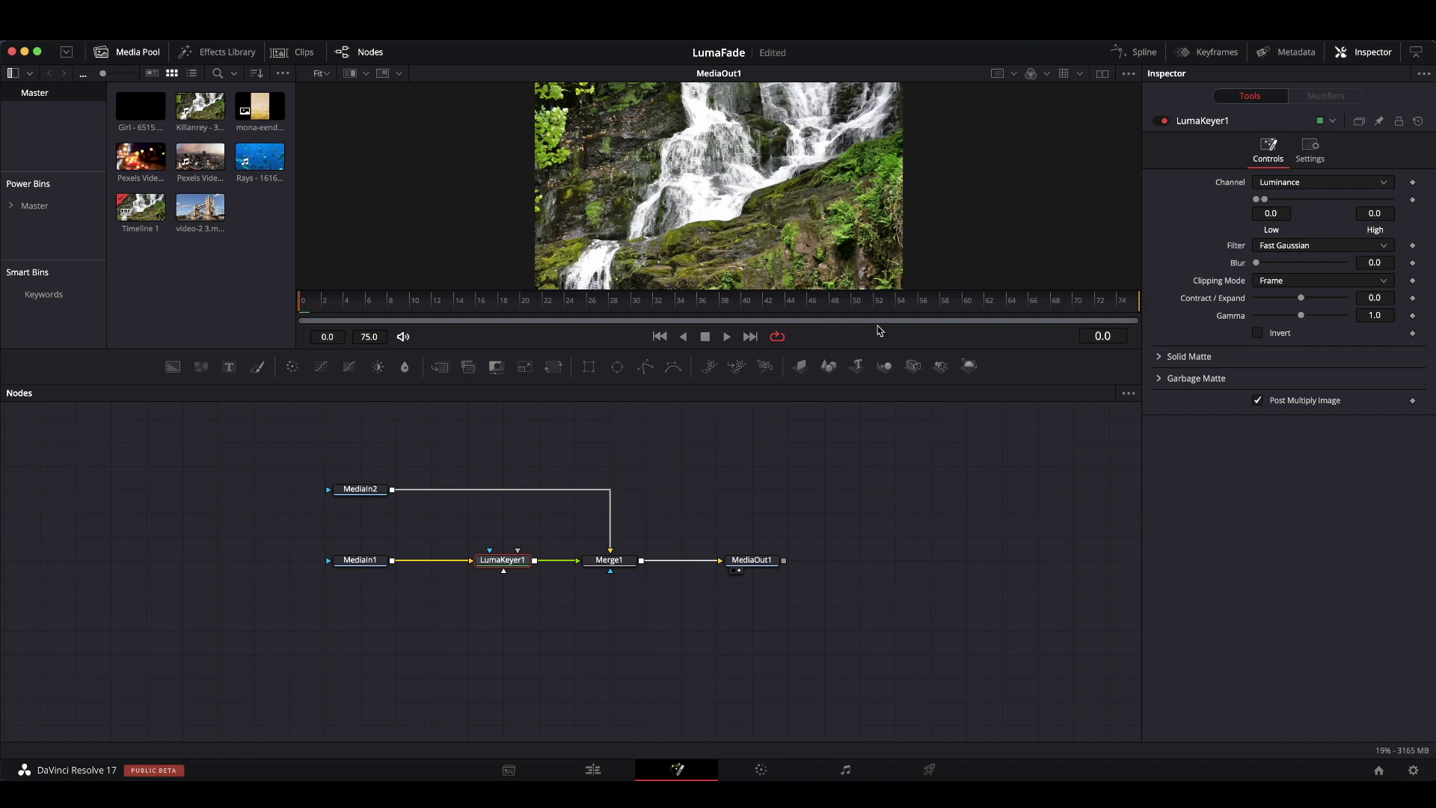
key(super+s)
drag(301, 310, 252, 339)
drag(1264, 200, 1229, 211)
drag(1261, 202, 1172, 214)
Step: Modify the Luma Keyer's Low value with Anim Curves
right_click(1272, 232)
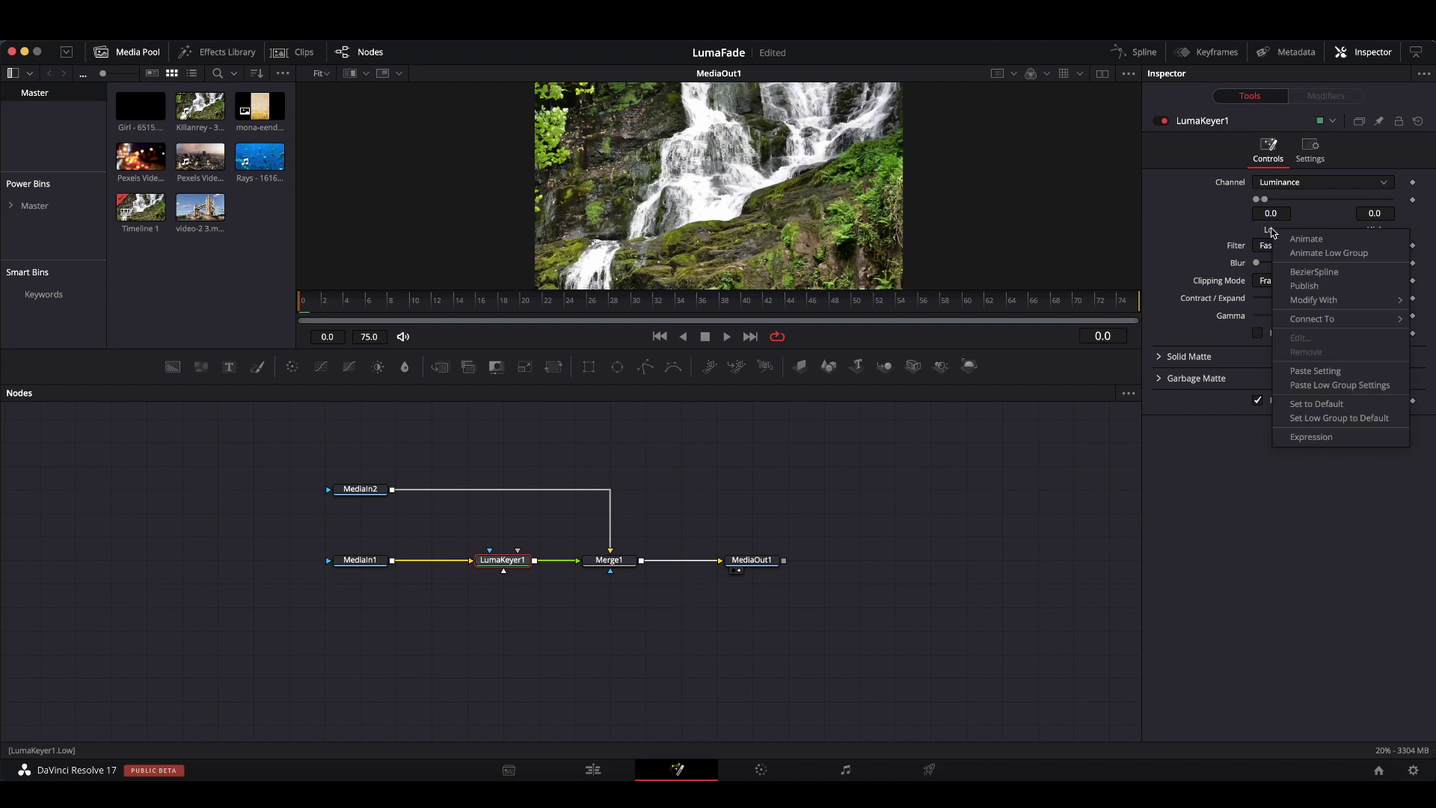
mouse_move(1328, 302)
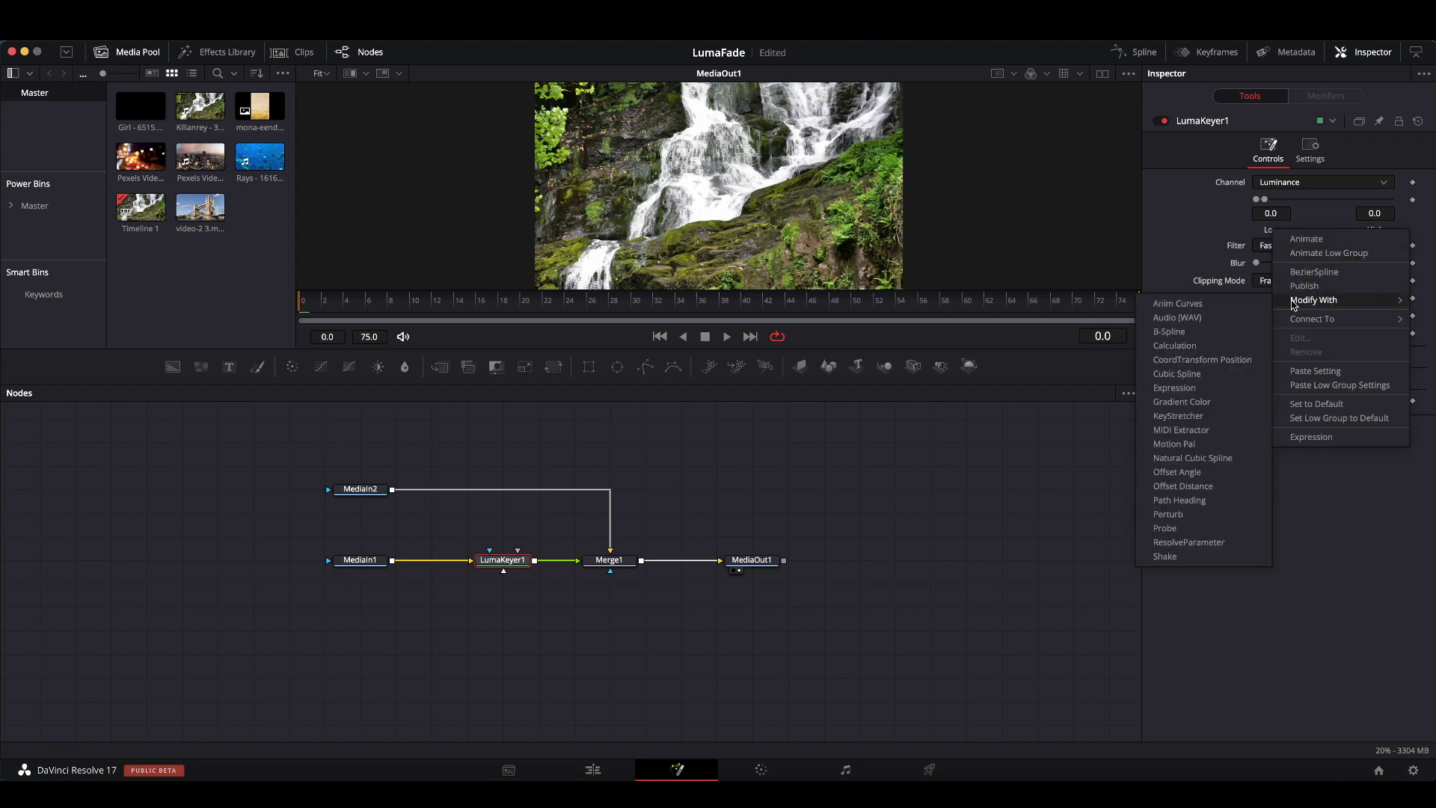
click(1177, 303)
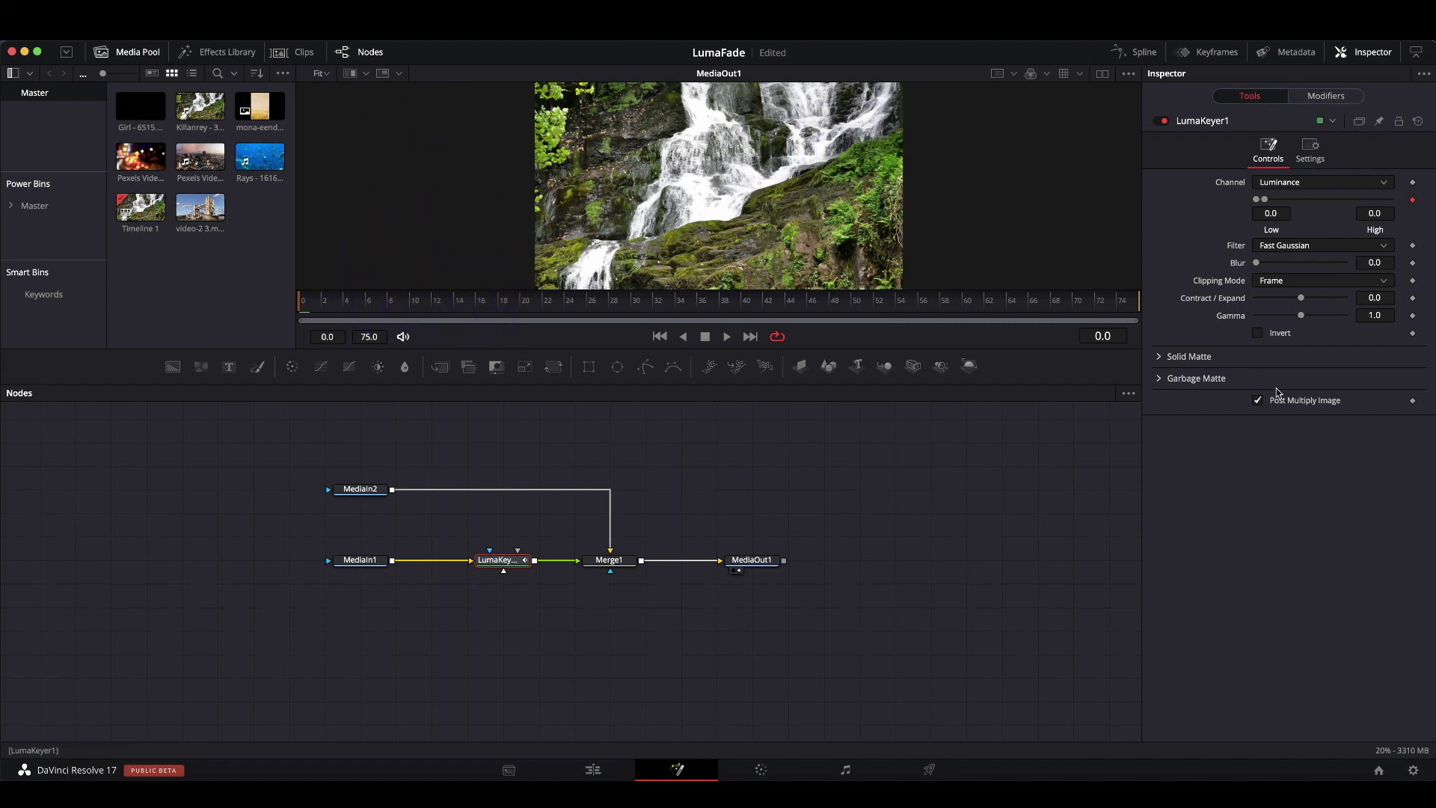
Step: Modify the Luma Keyer's High value with Anim Curves
right_click(1380, 233)
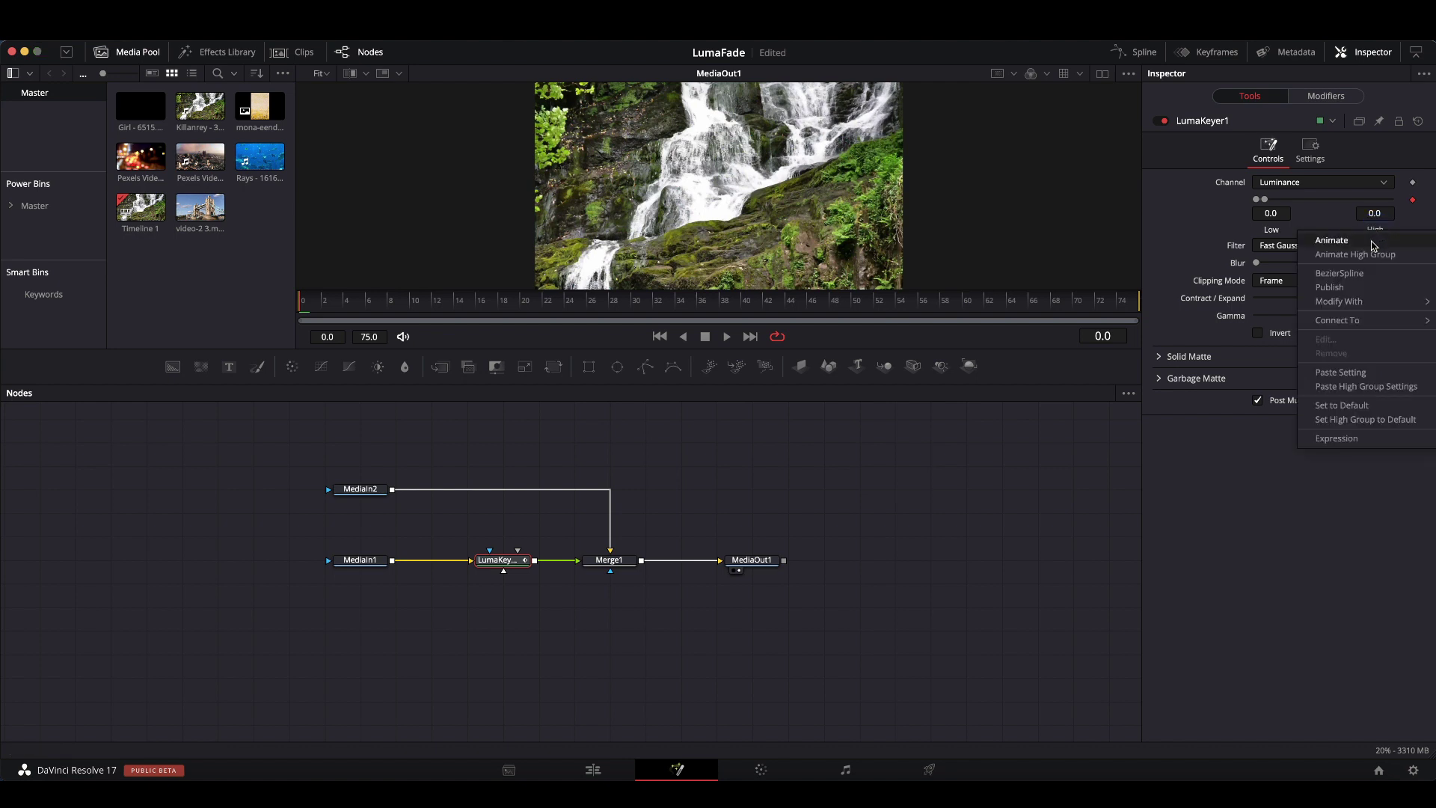
mouse_move(1354, 311)
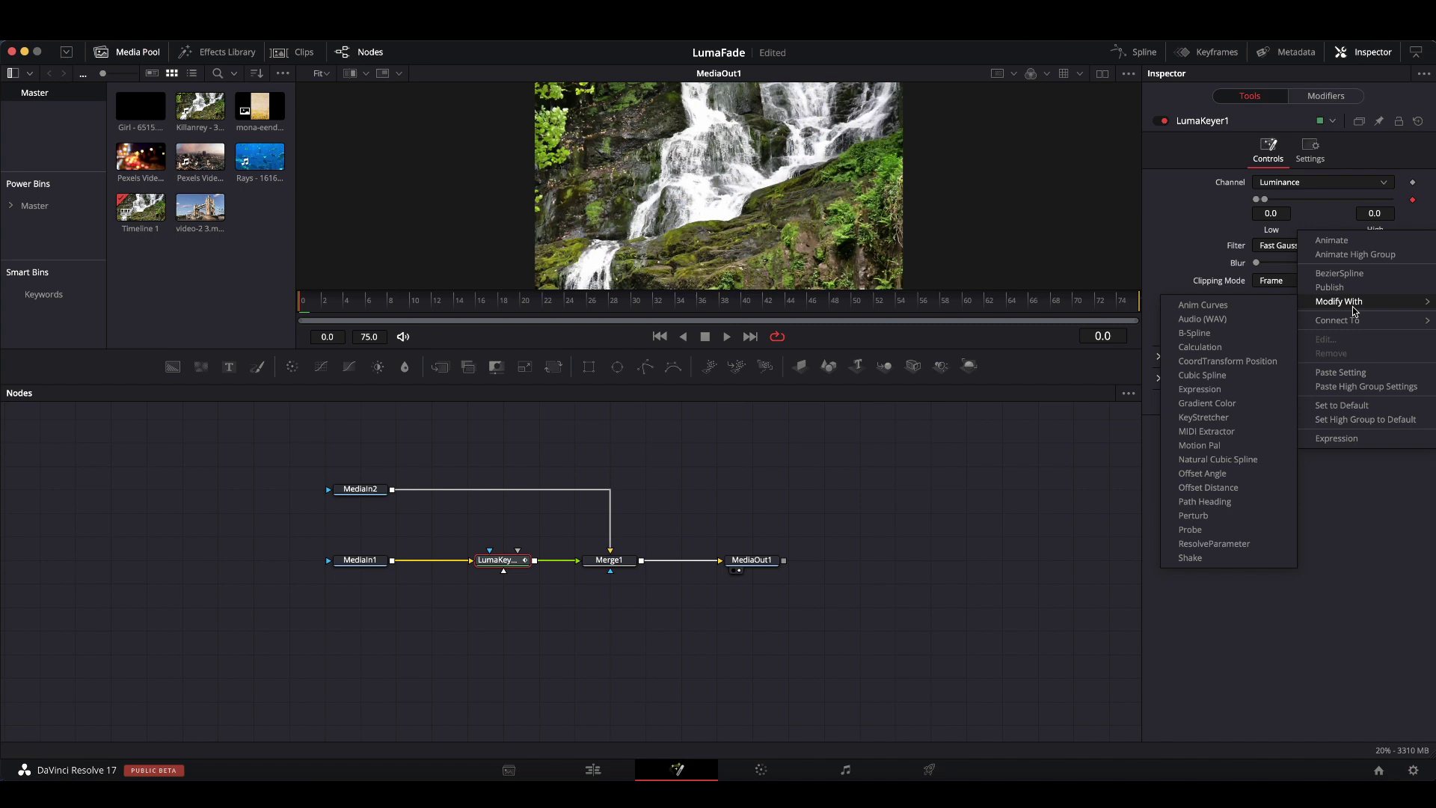
click(1197, 310)
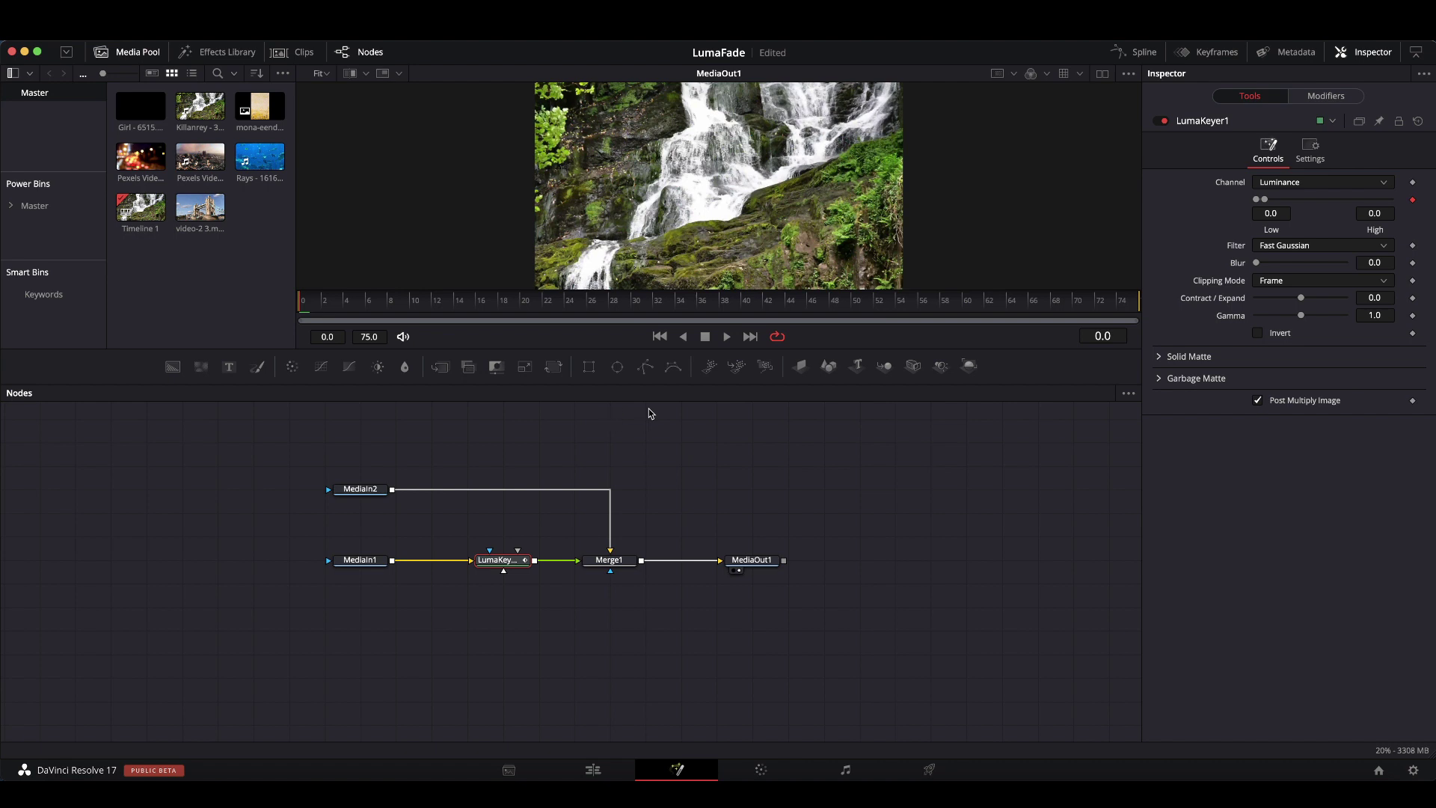
Step: Play back the luma fade to preview it, stop playback and save the project
key(space)
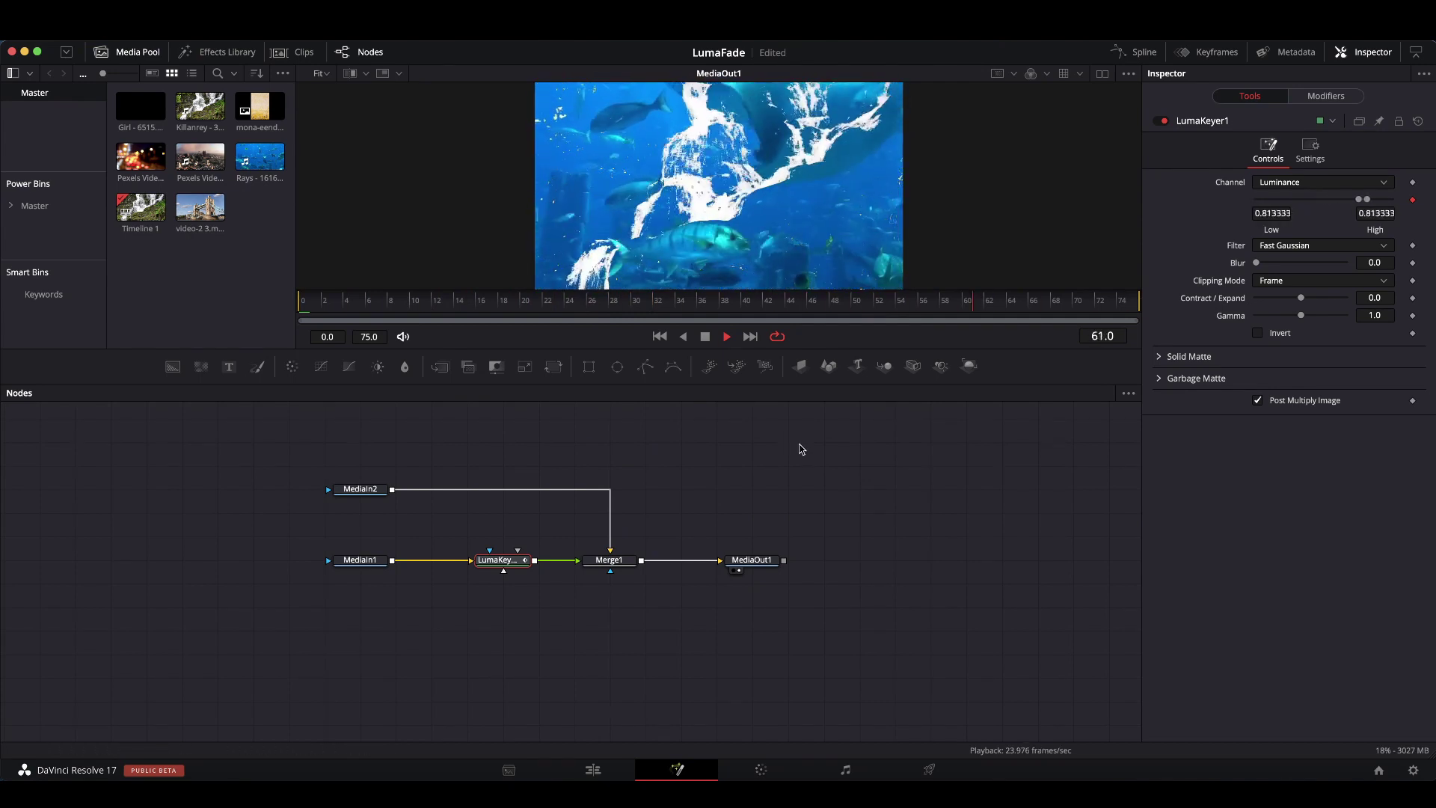
key(space)
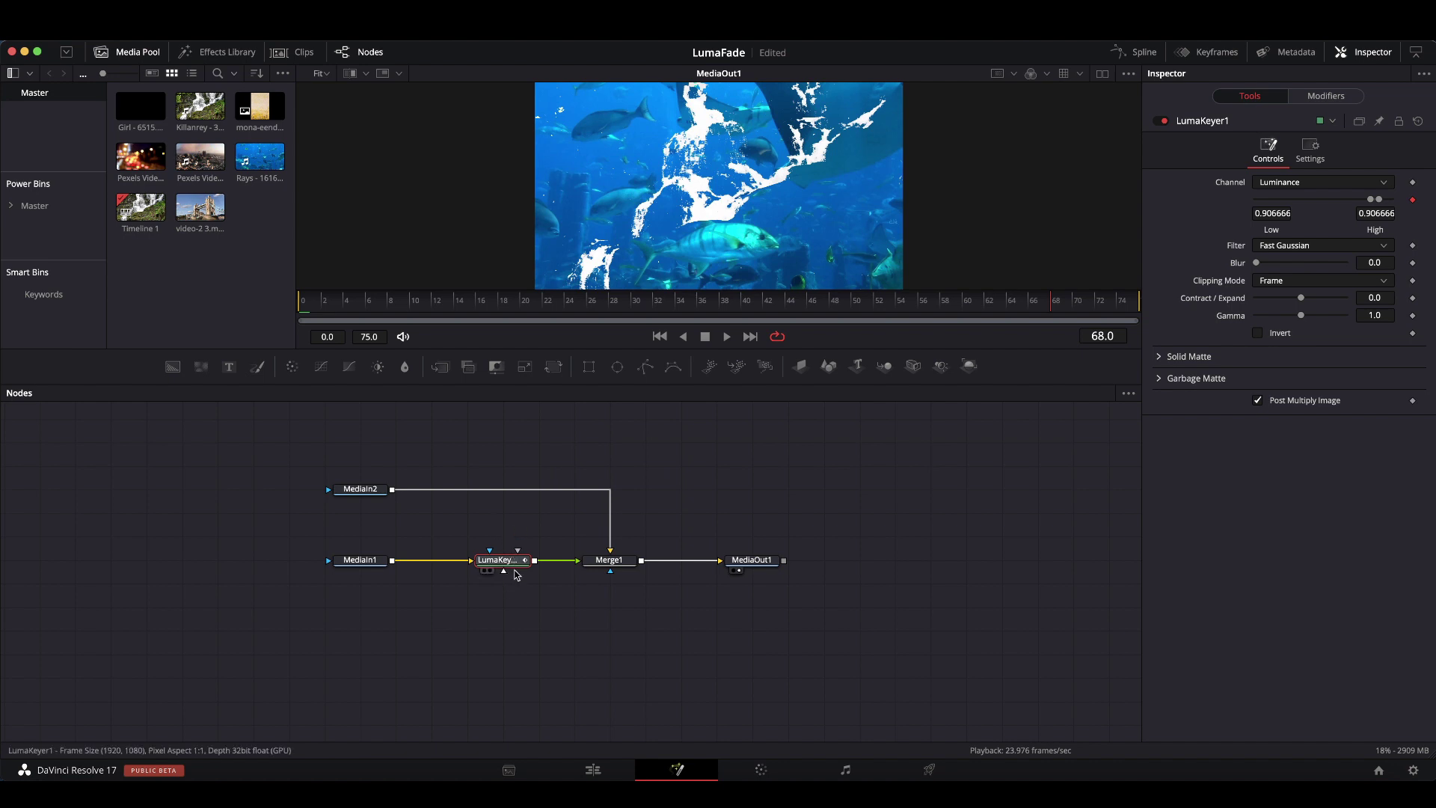
key(super+s)
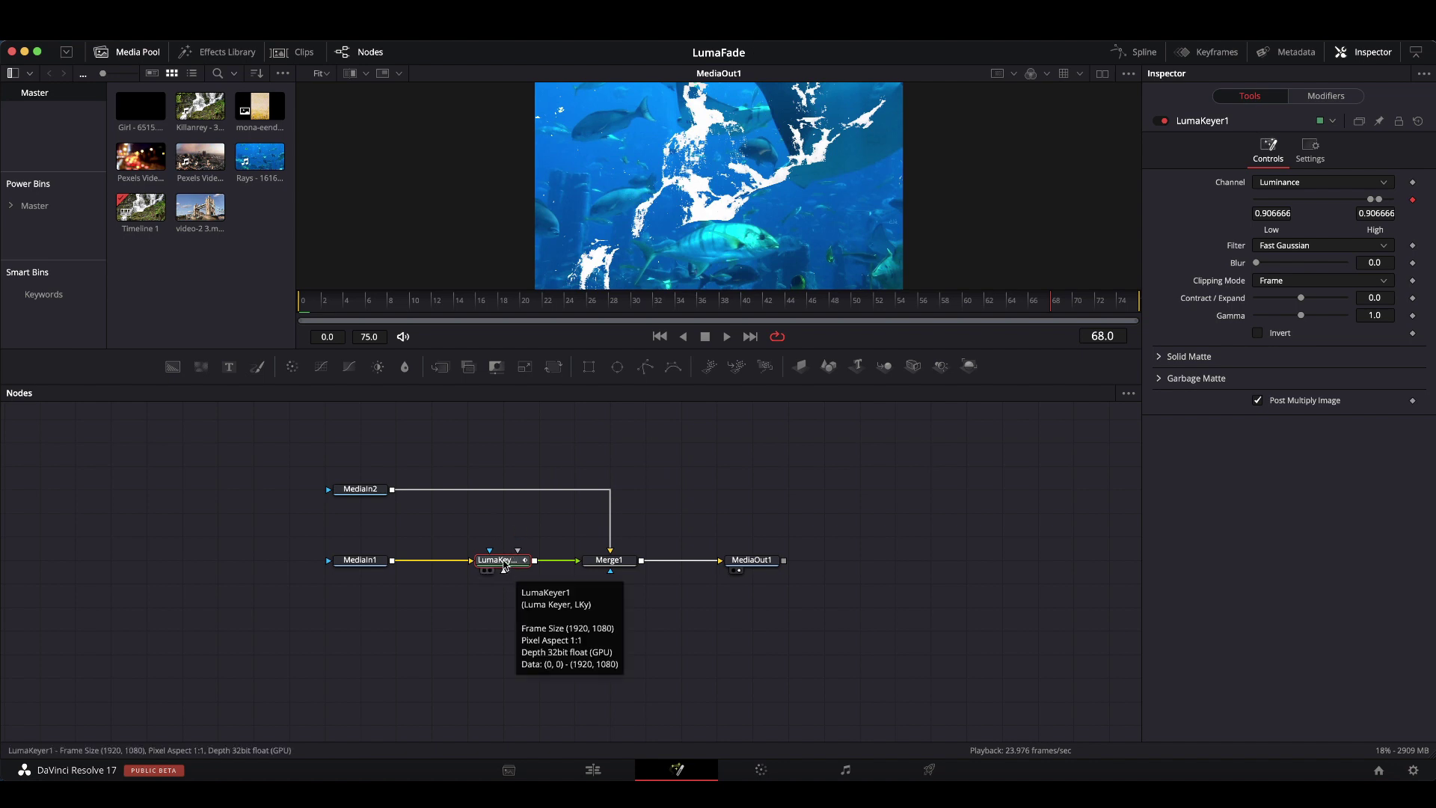
Step: Start a new user control on the LumaKeyer1 node and name it Direction
right_click(504, 566)
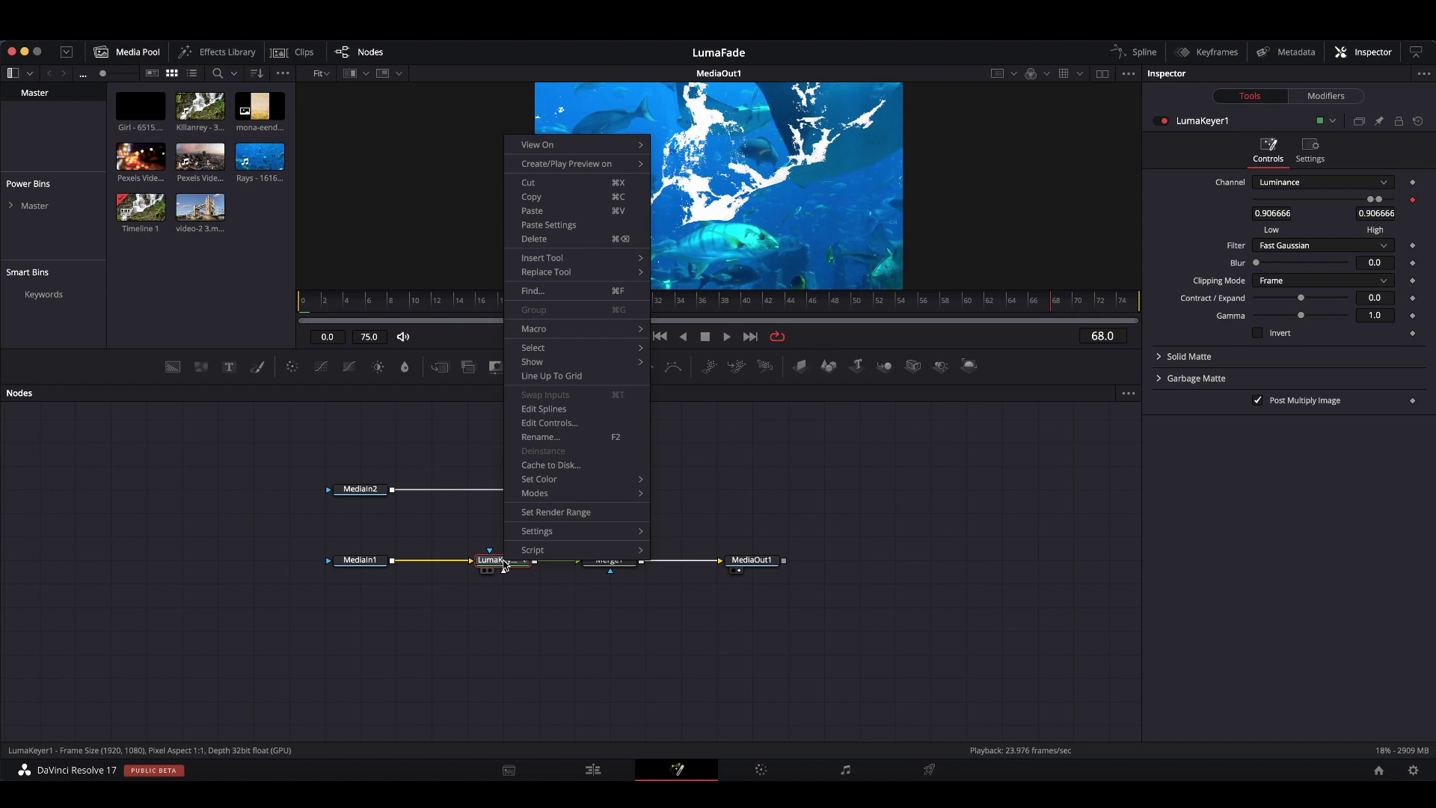
click(561, 424)
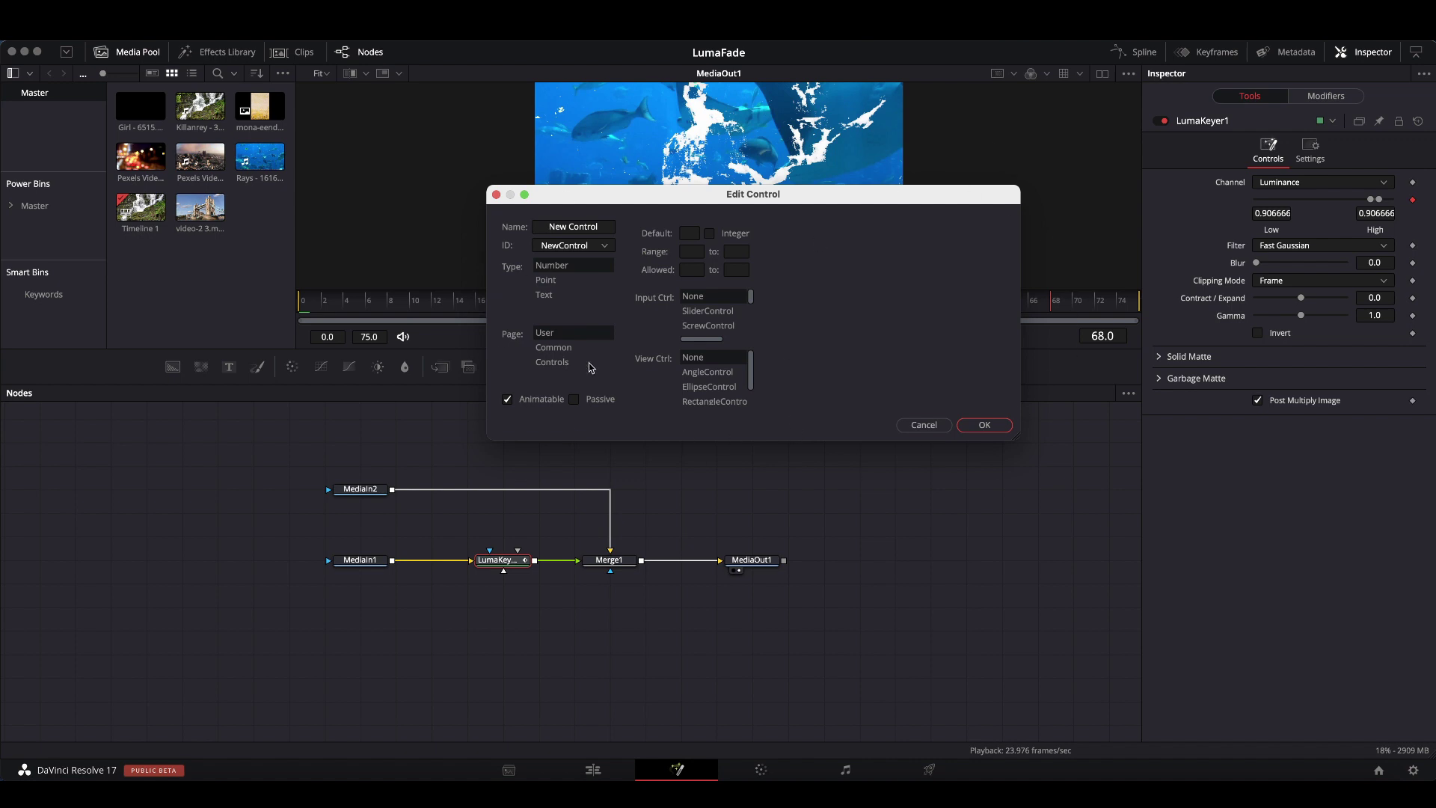
click(600, 225)
key(BackSpace)
key(BackSpace)
key(BackSpace)
key(BackSpace)
key(BackSpace)
key(BackSpace)
key(BackSpace)
key(BackSpace)
key(BackSpace)
key(BackSpace)
key(BackSpace)
key(BackSpace)
key(BackSpace)
text(Direction)
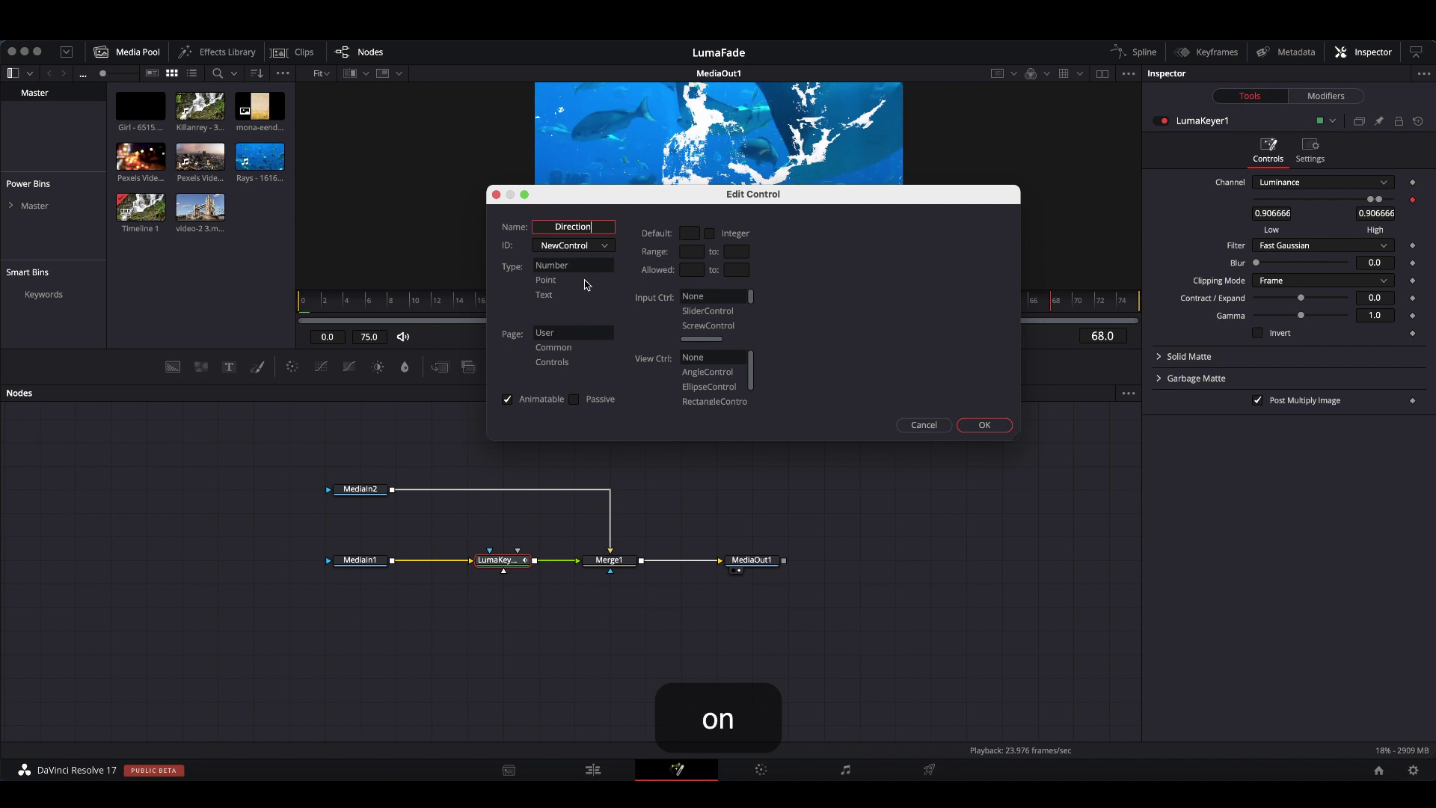
Step: Set the Direction control's type to Text and shorten its ID to Dir
click(603, 296)
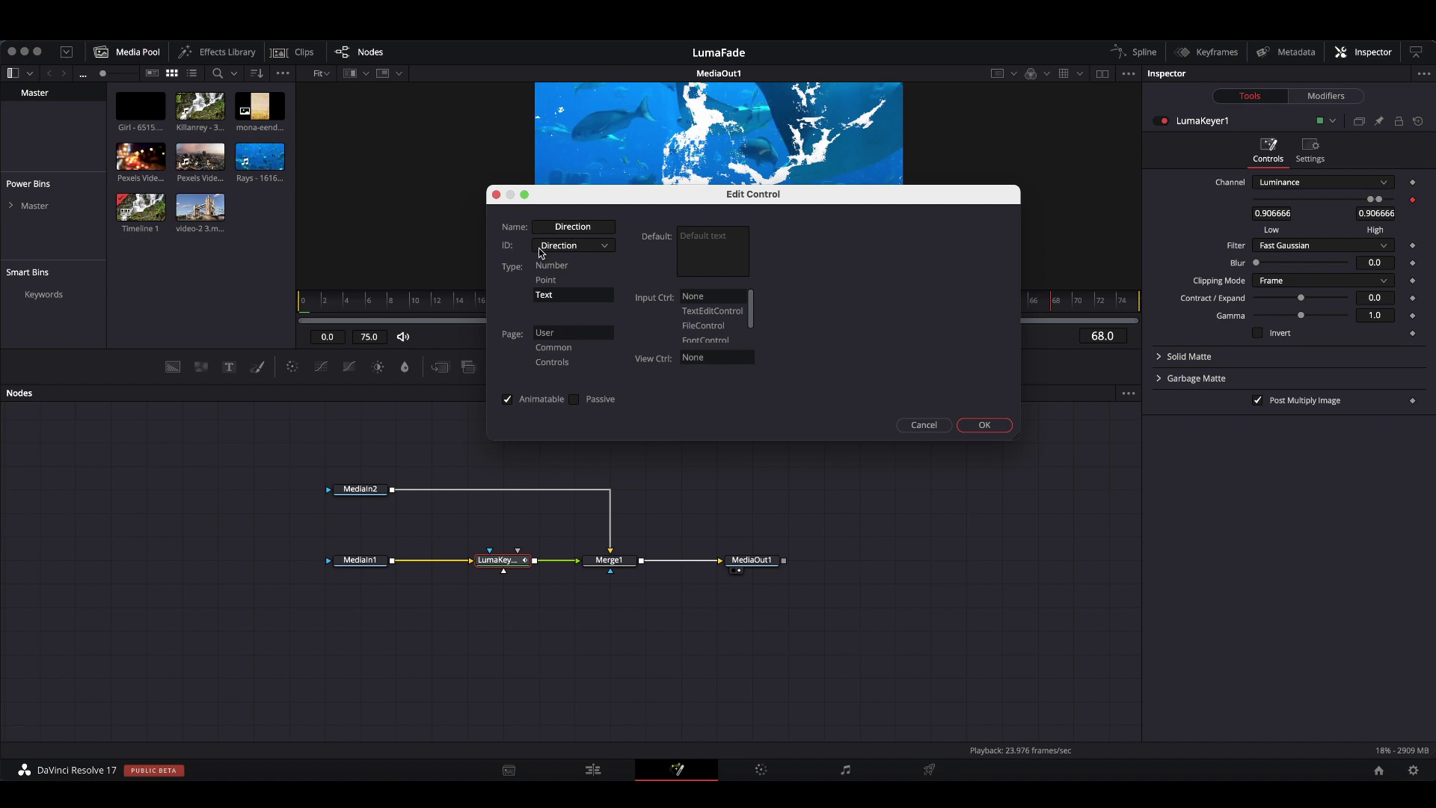
click(583, 246)
key(BackSpace)
key(BackSpace)
key(BackSpace)
key(BackSpace)
key(BackSpace)
key(BackSpace)
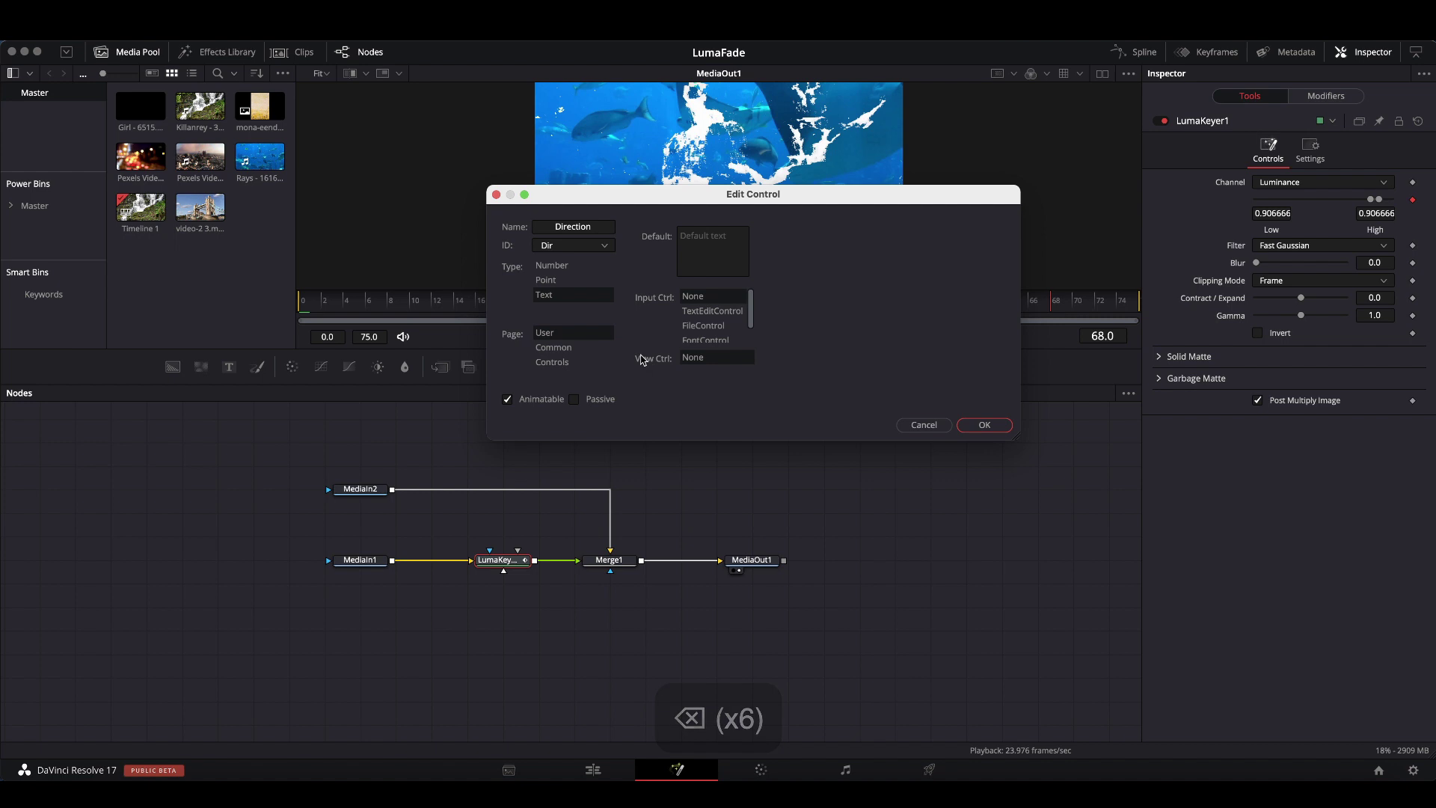
Step: Make the Direction control a Number on the Controls page, using ComboControl as its input control
click(540, 266)
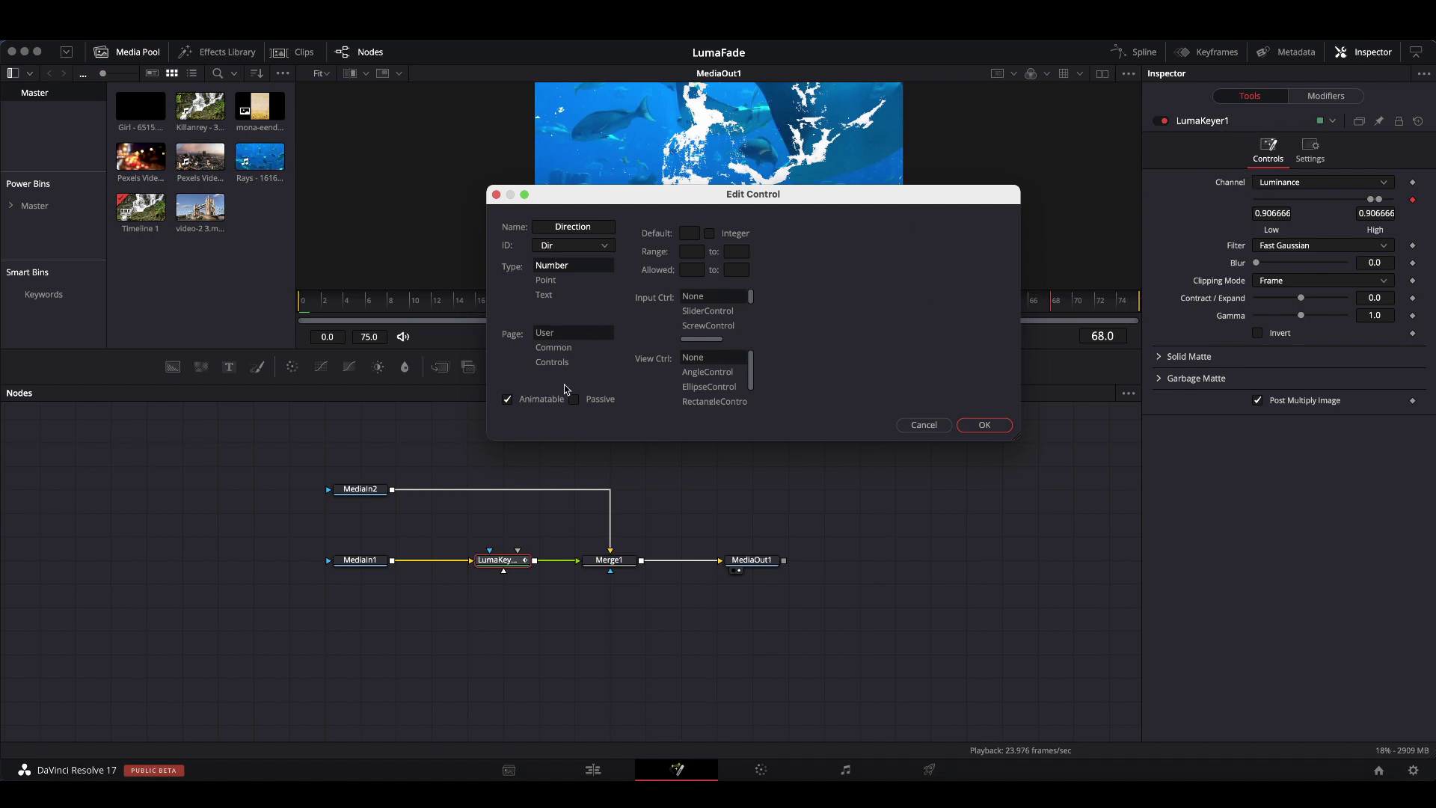
click(553, 362)
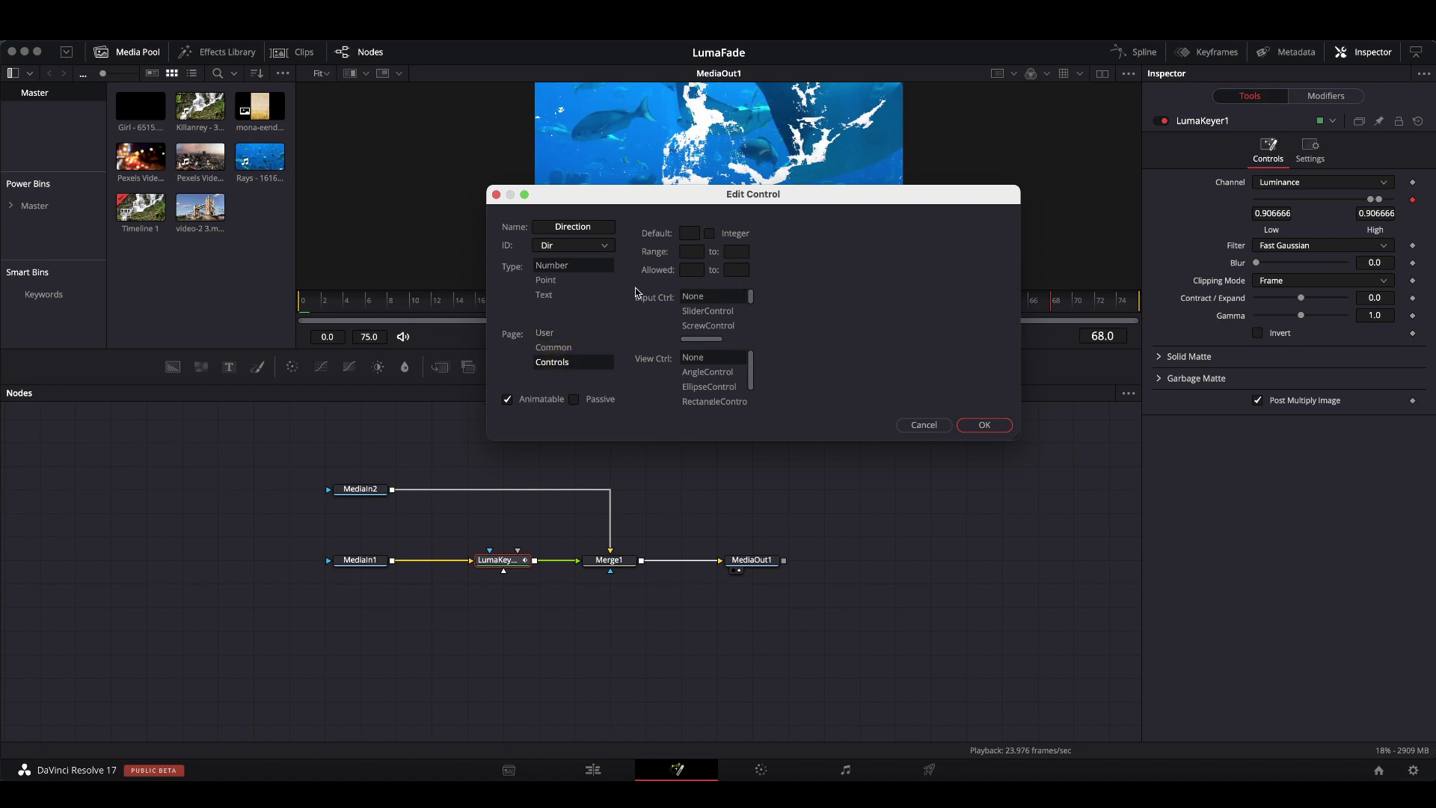
drag(751, 301, 751, 307)
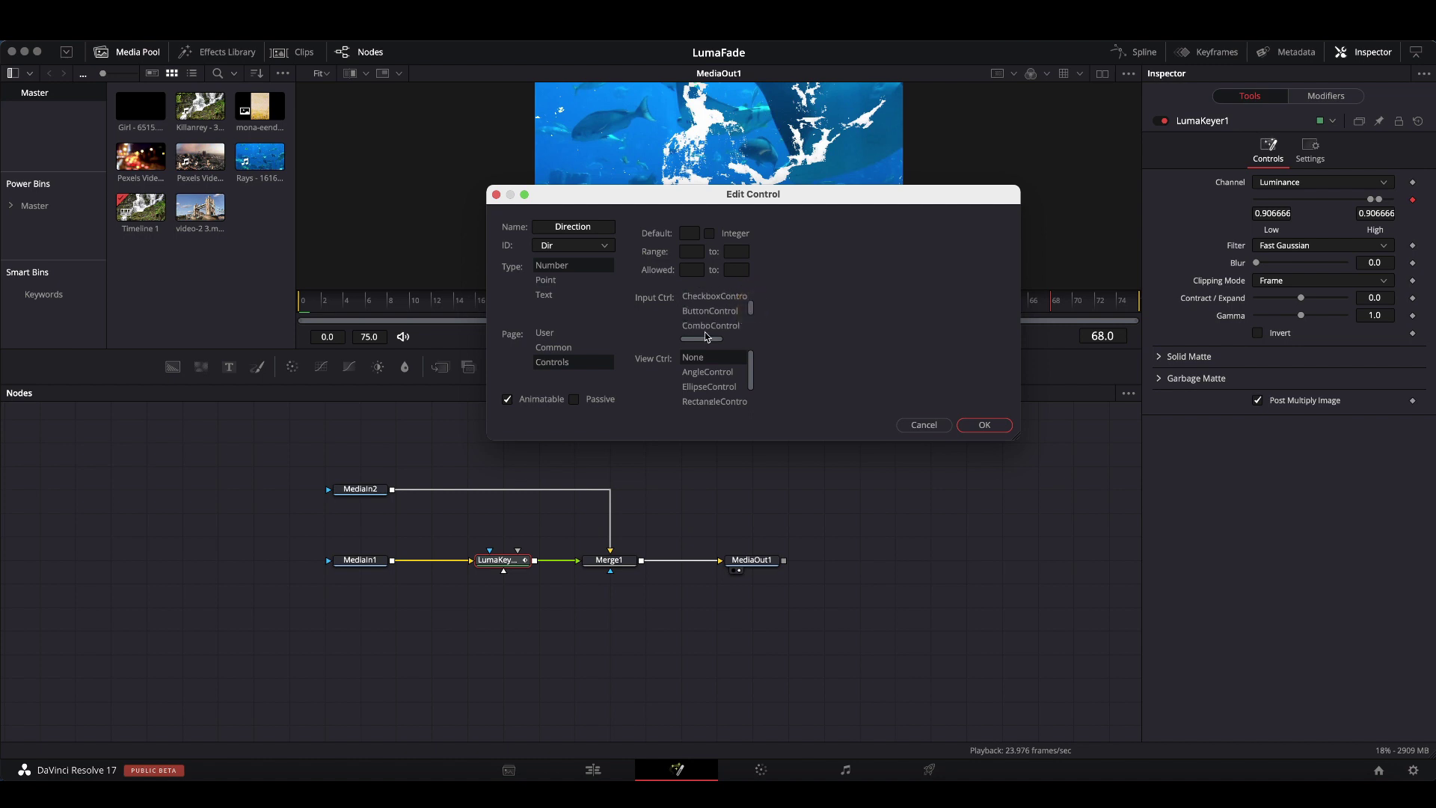
click(706, 326)
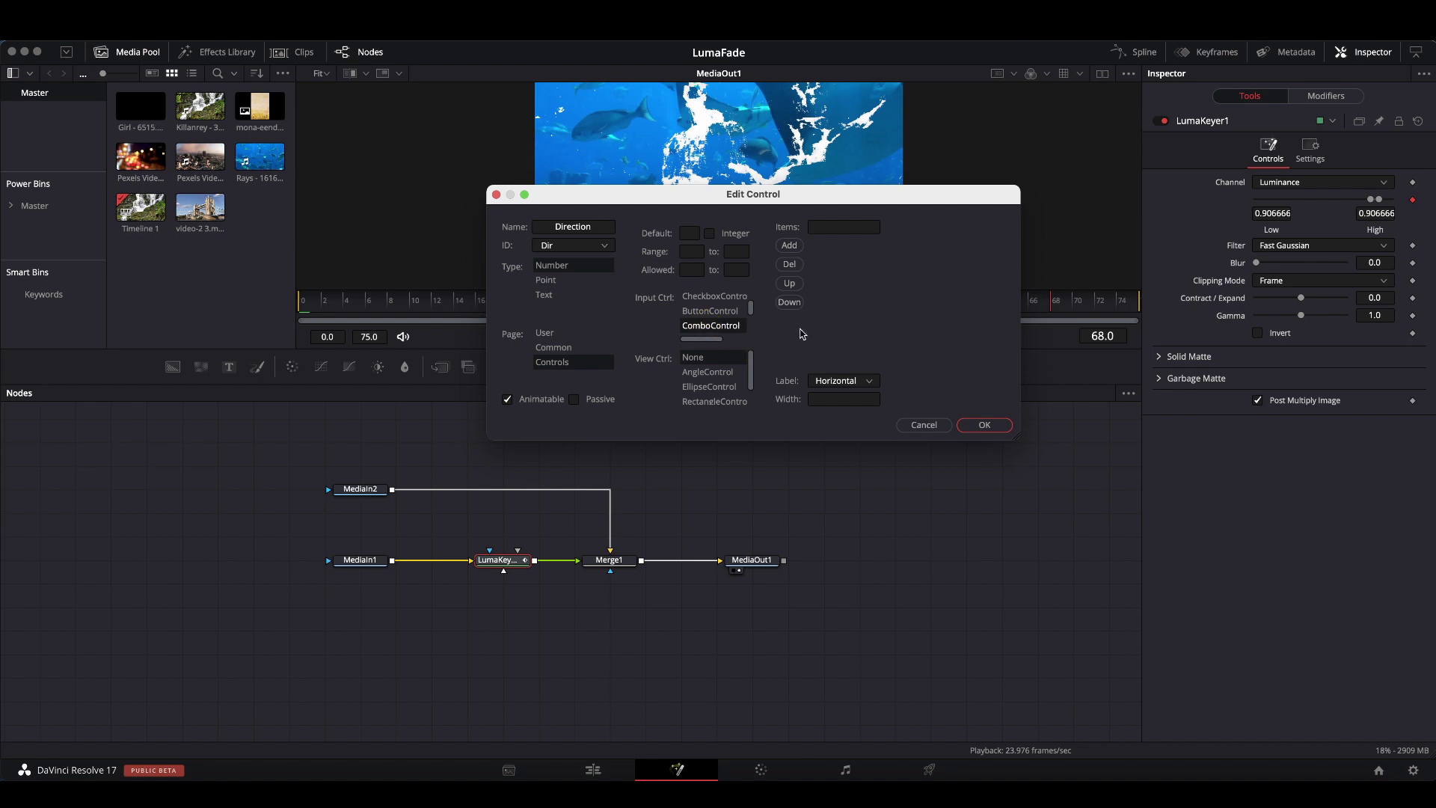
Step: Add the items Dark First and Light First to the Direction control and create it
click(834, 227)
text(Dar)
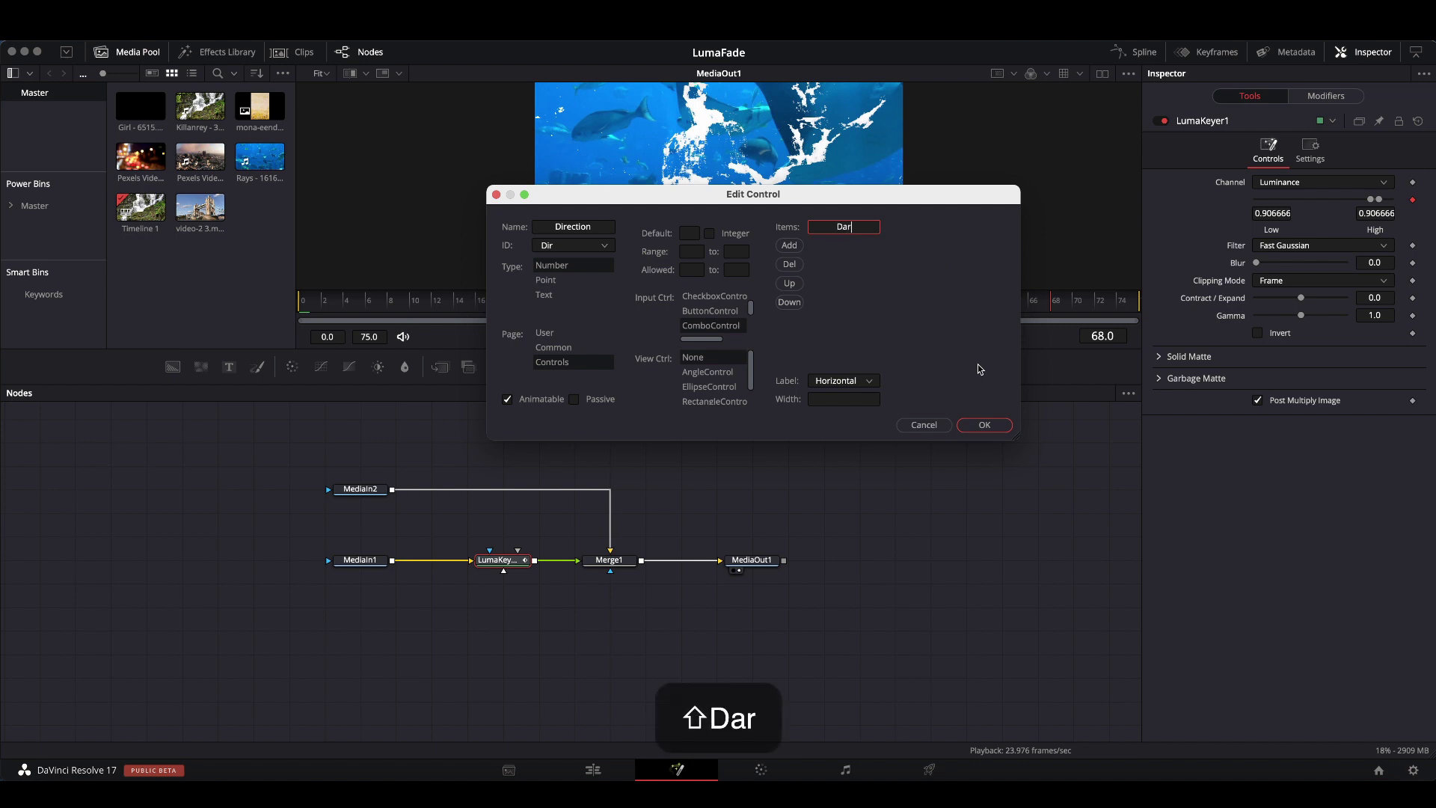
text(k First)
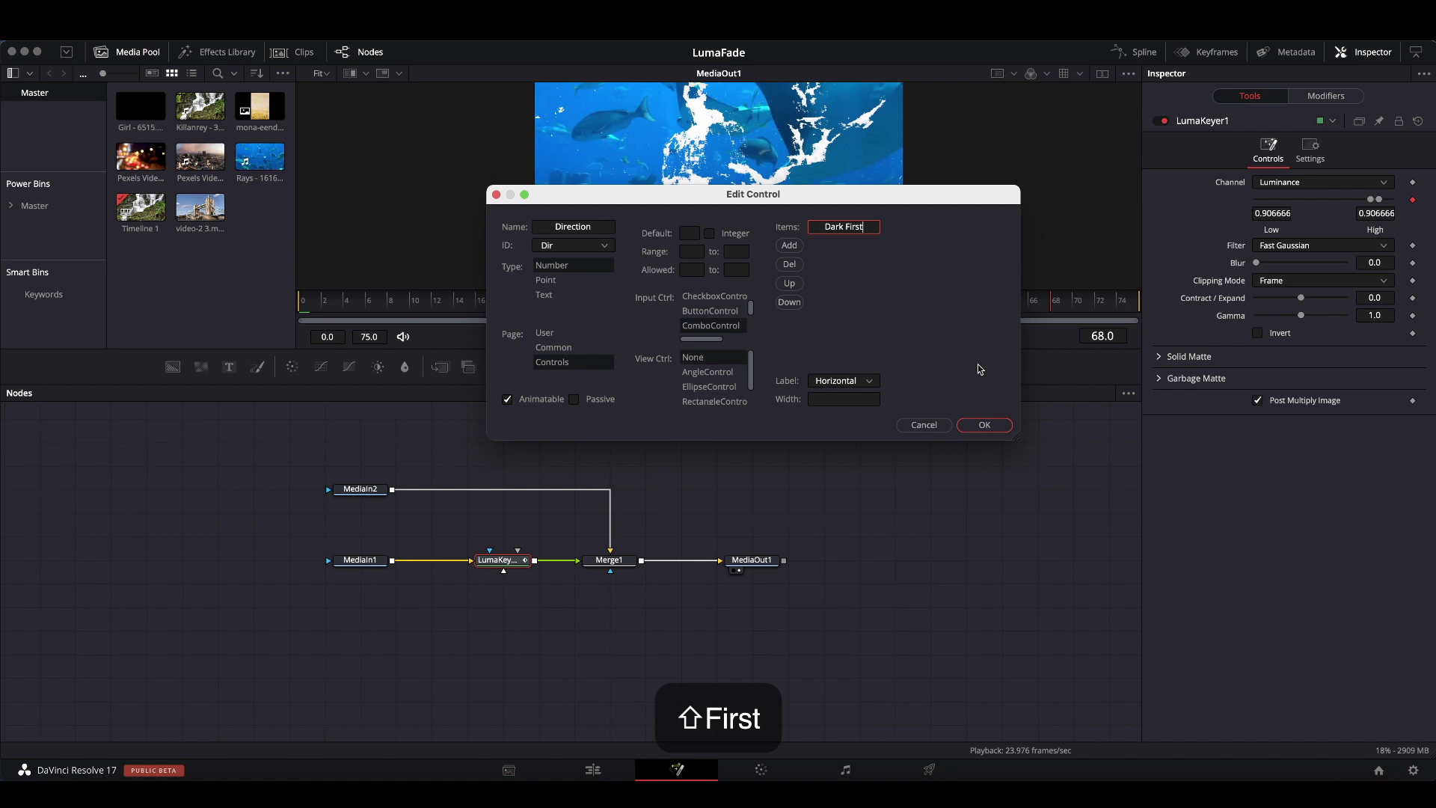
click(790, 247)
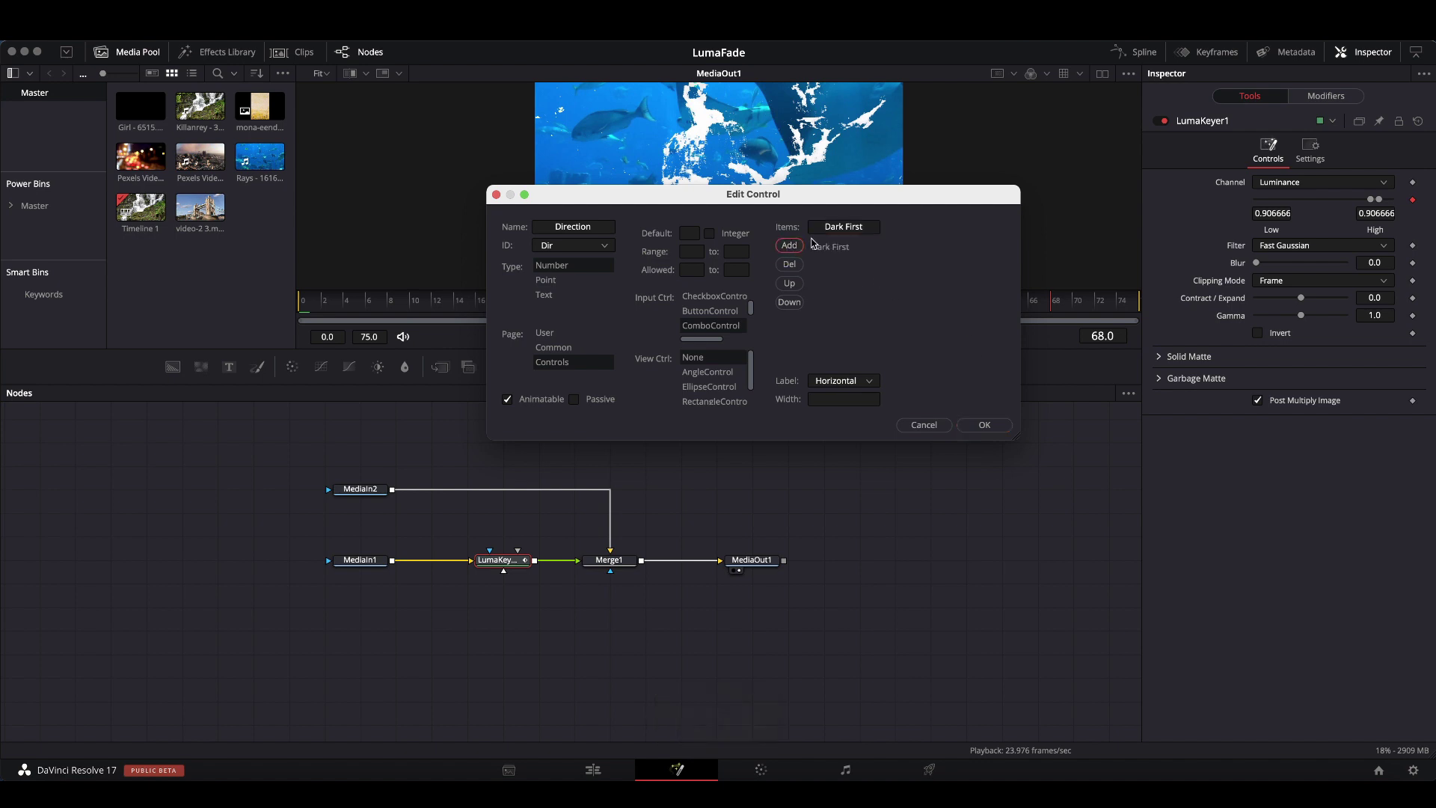
drag(842, 228, 814, 227)
text(Light)
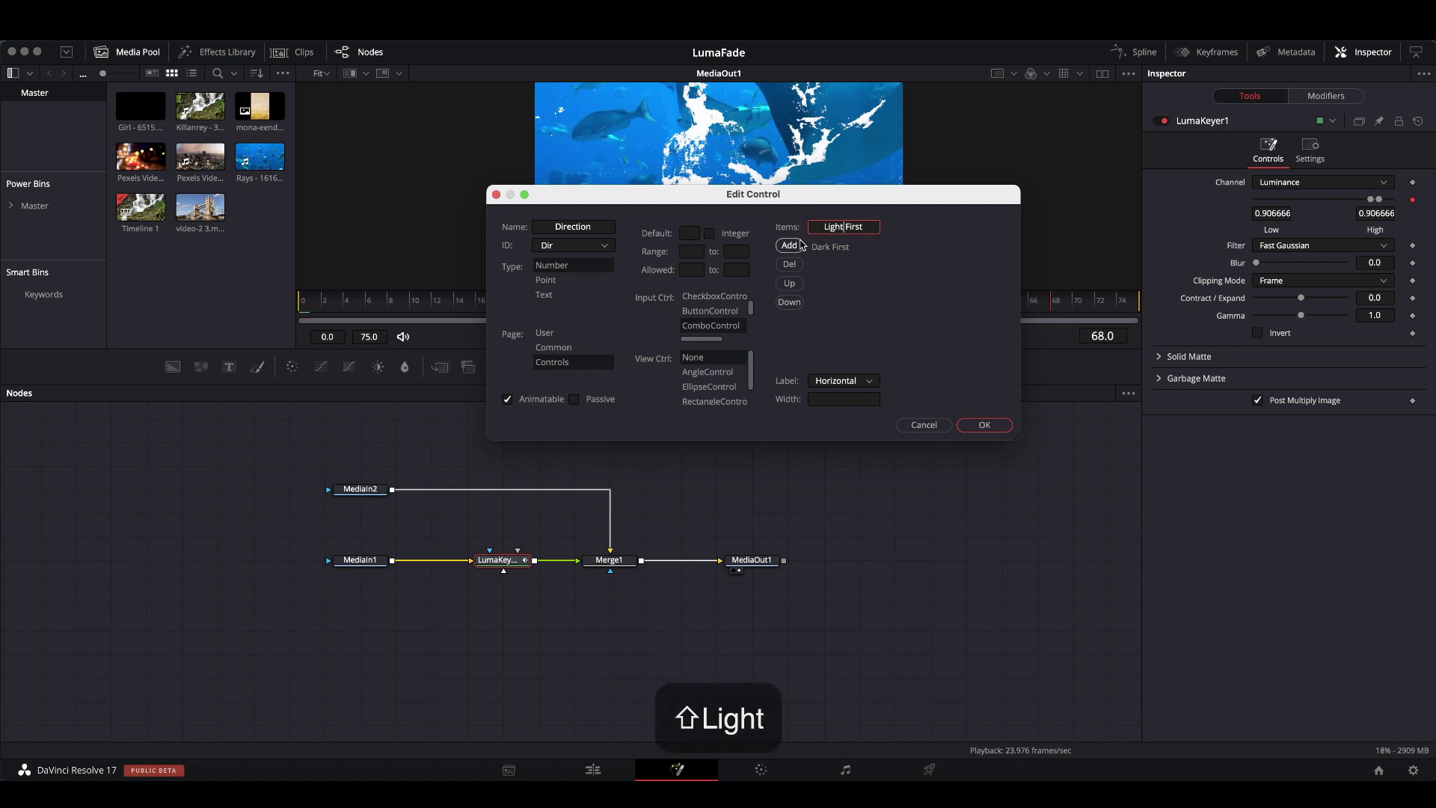
click(791, 245)
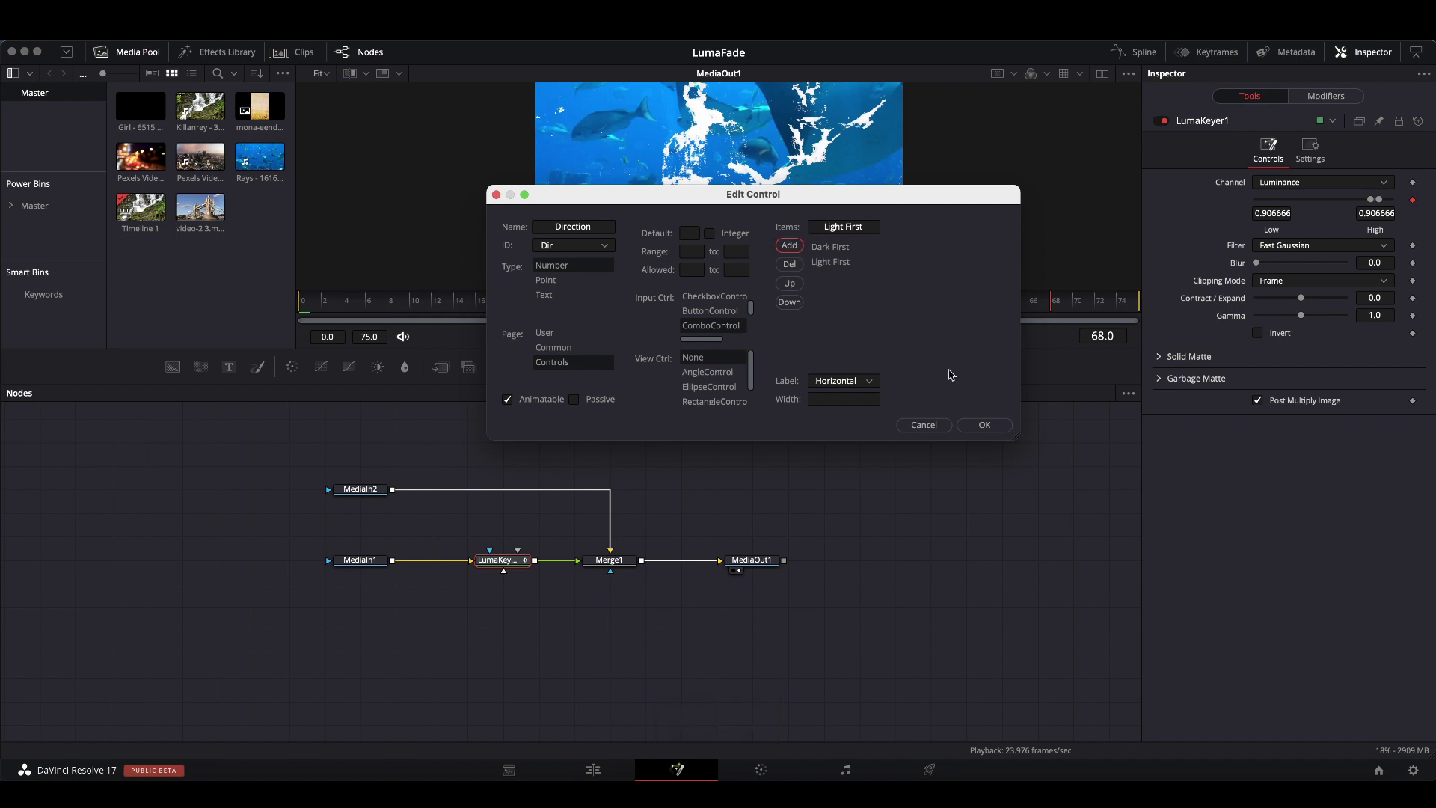
click(985, 424)
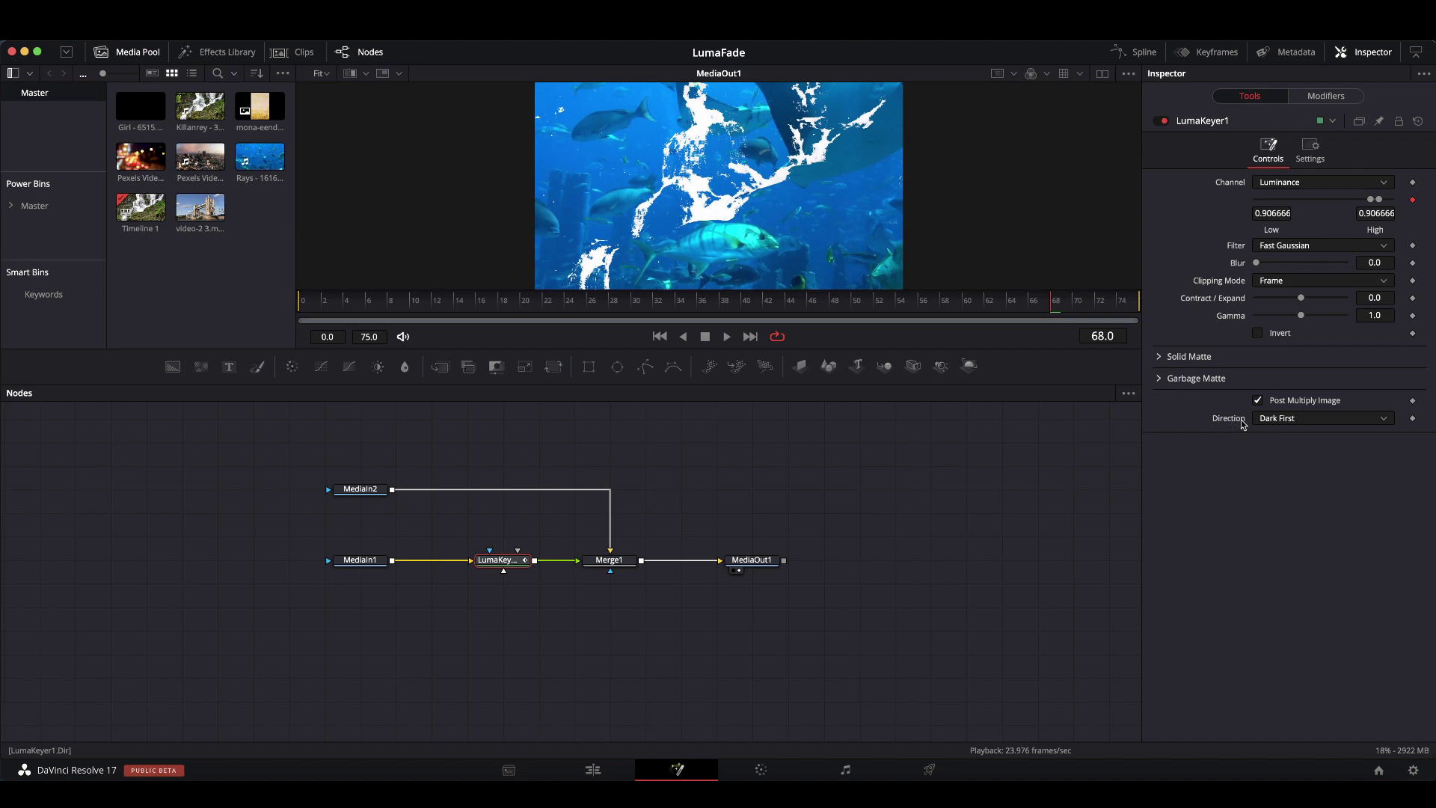
Step: Test the new Direction control by switching it to Light First and back to Dark First
click(1302, 420)
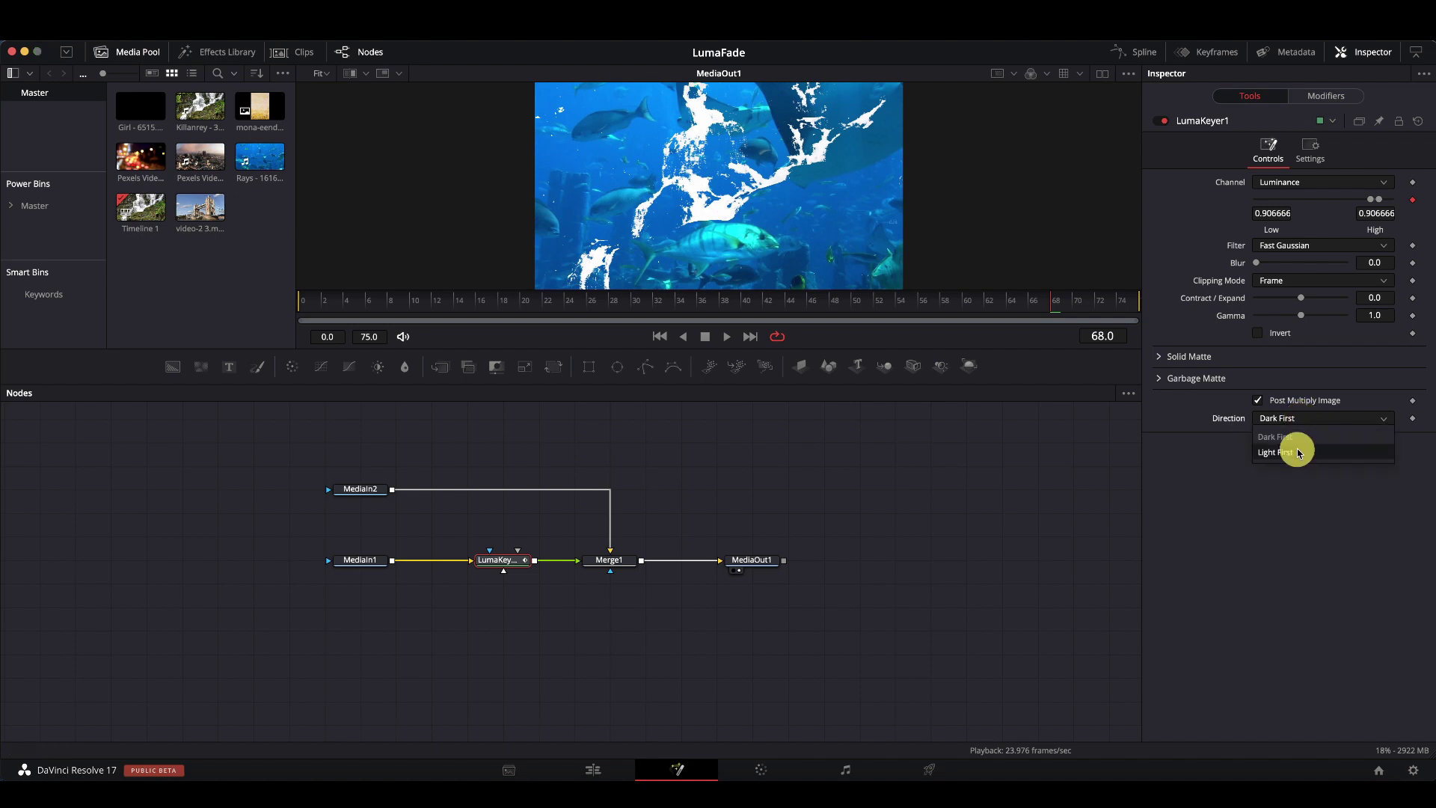
click(1298, 452)
click(1295, 419)
click(1298, 436)
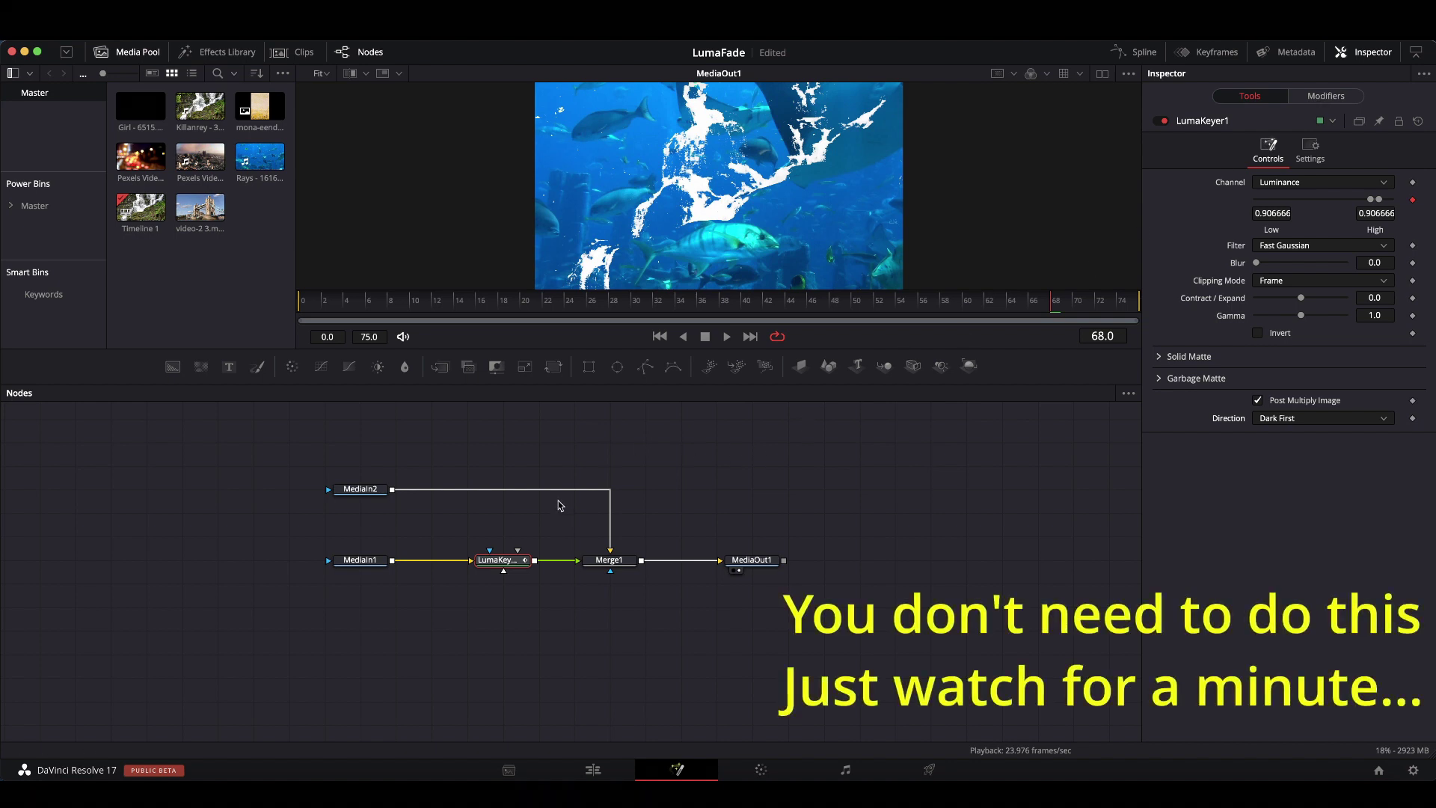
Step: Pull LumaKeyer1 out of the node flow and insert a new Luma Keyer between MediaIn1 and Merge1
drag(509, 564, 513, 640)
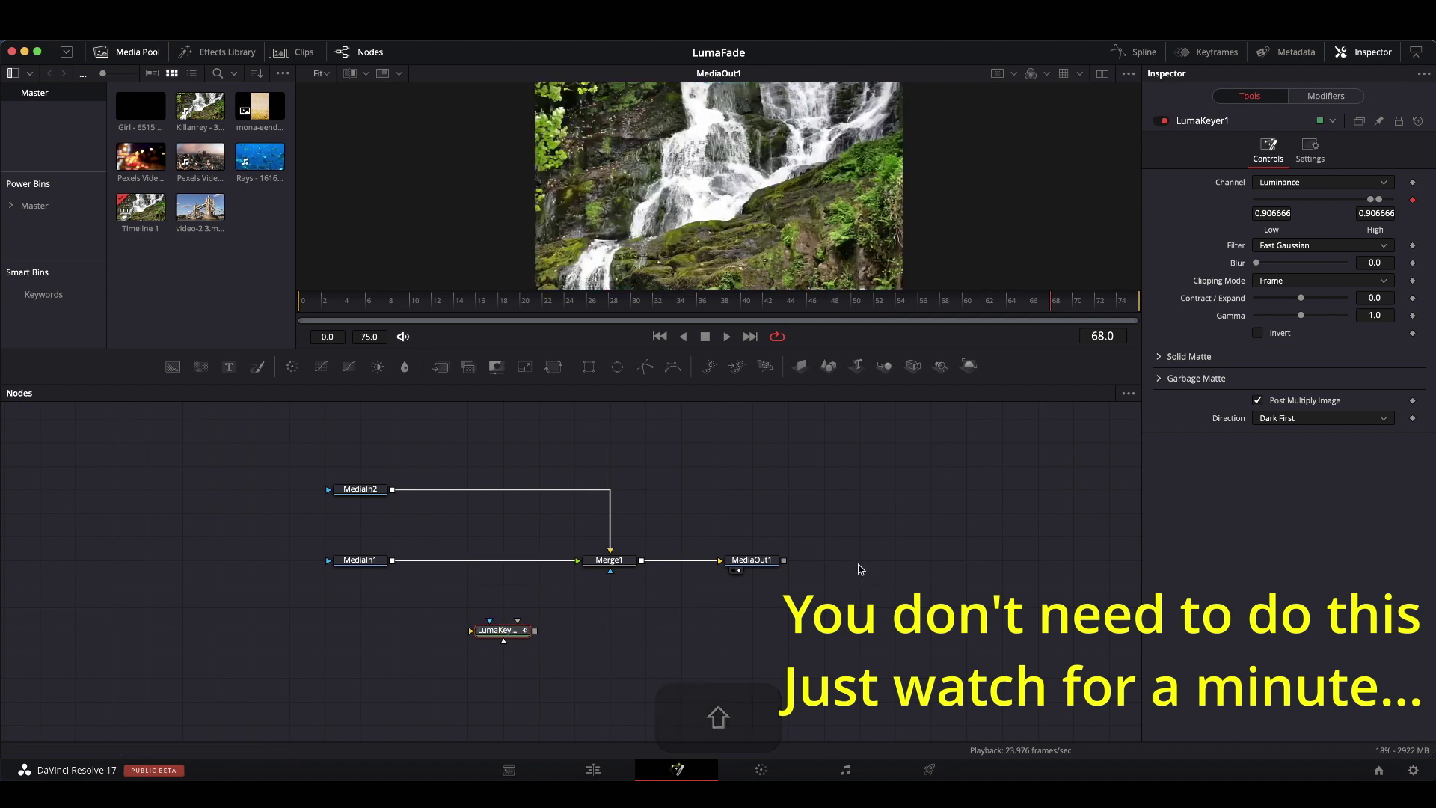
key(shift+space)
text(luma)
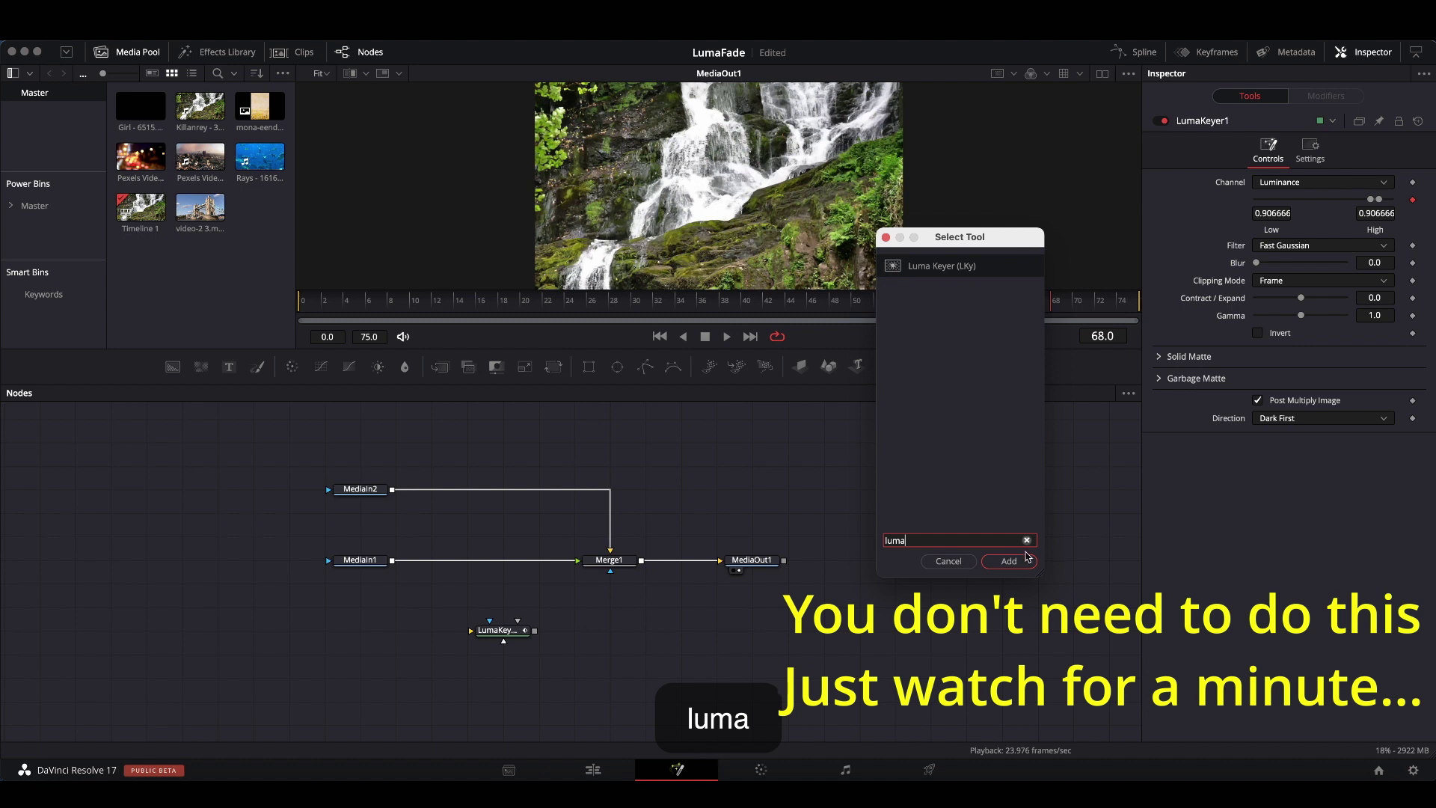
click(1010, 561)
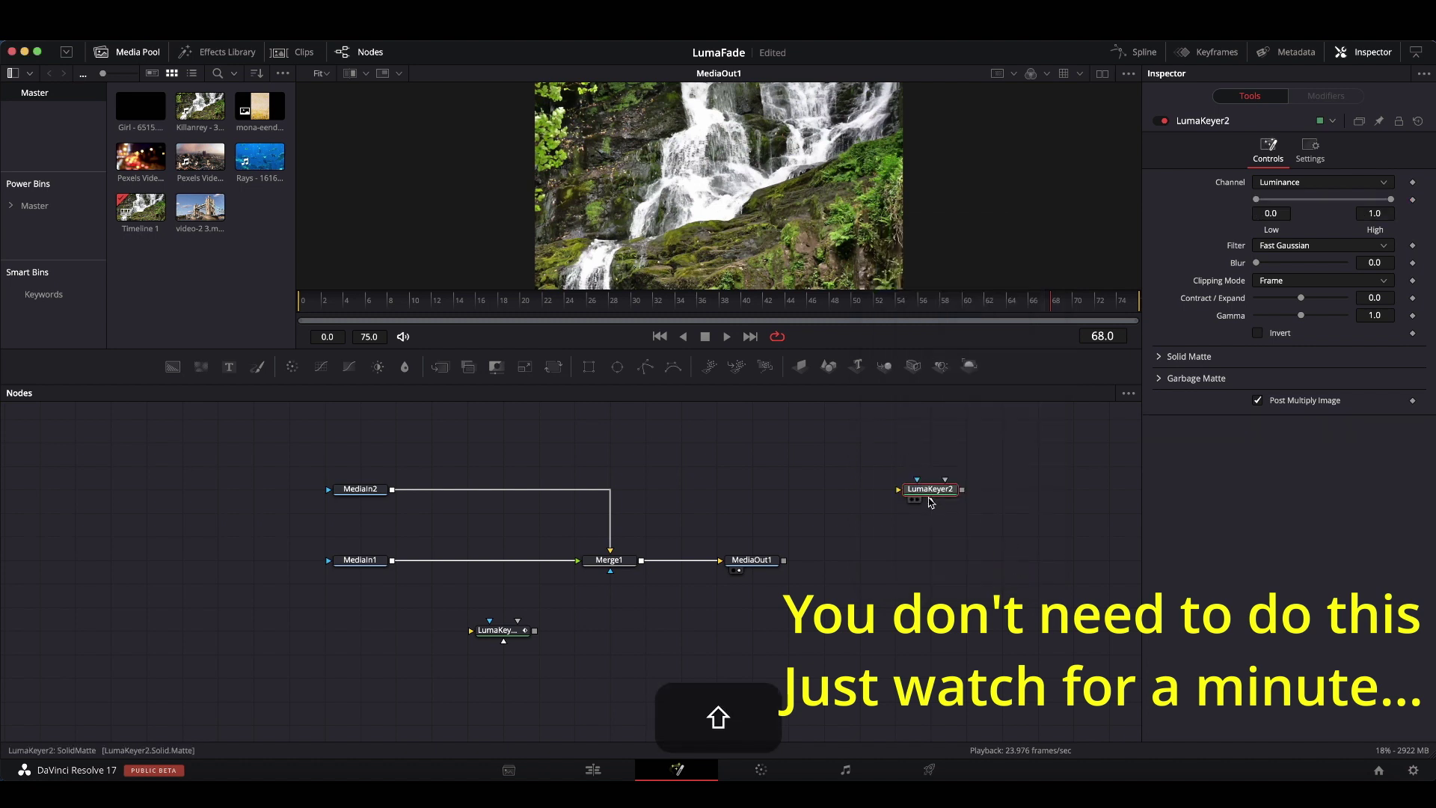
drag(929, 499, 507, 564)
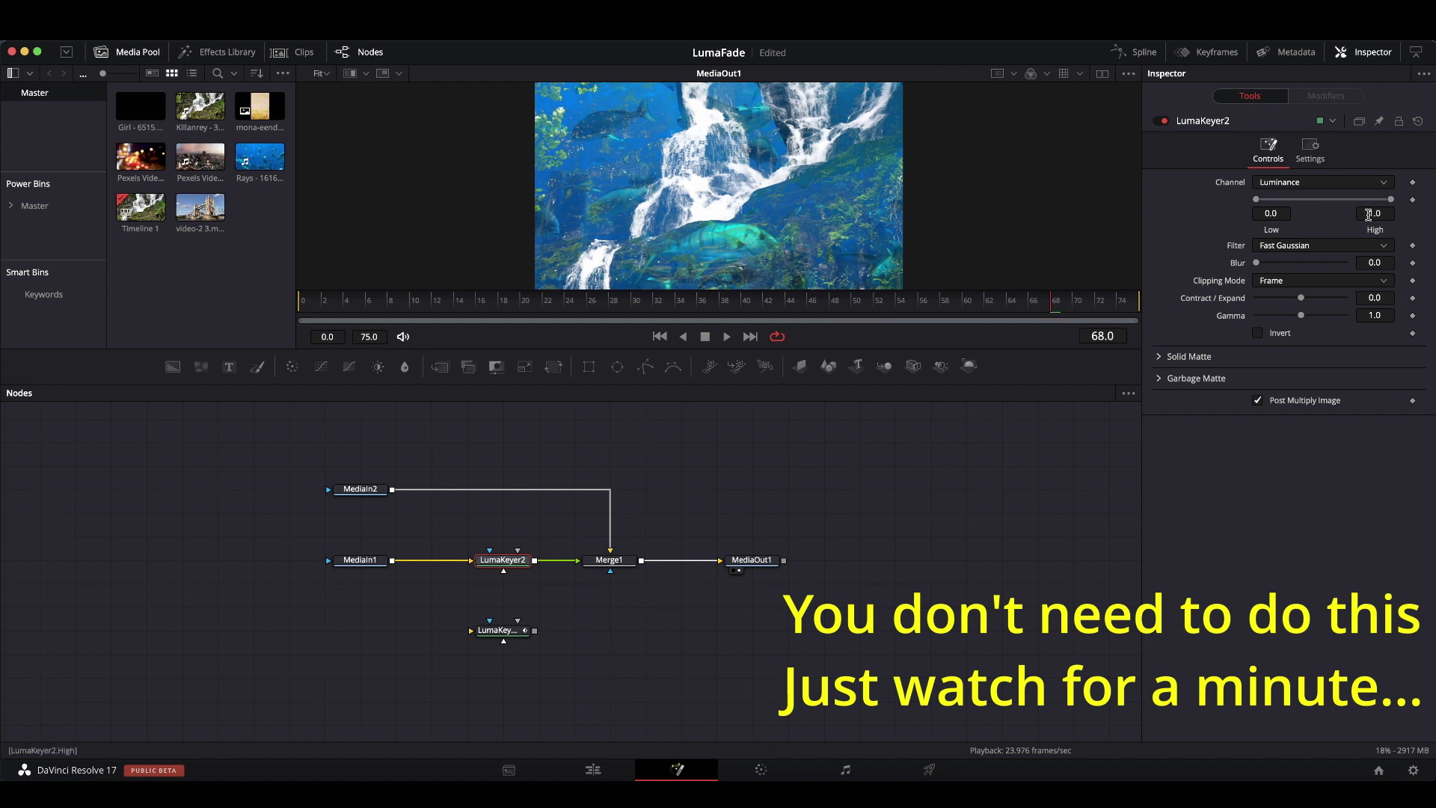
Step: Lower LumaKeyer2's High value to 0.0 and test sliding the luminance range at the low end
drag(1390, 200, 1198, 224)
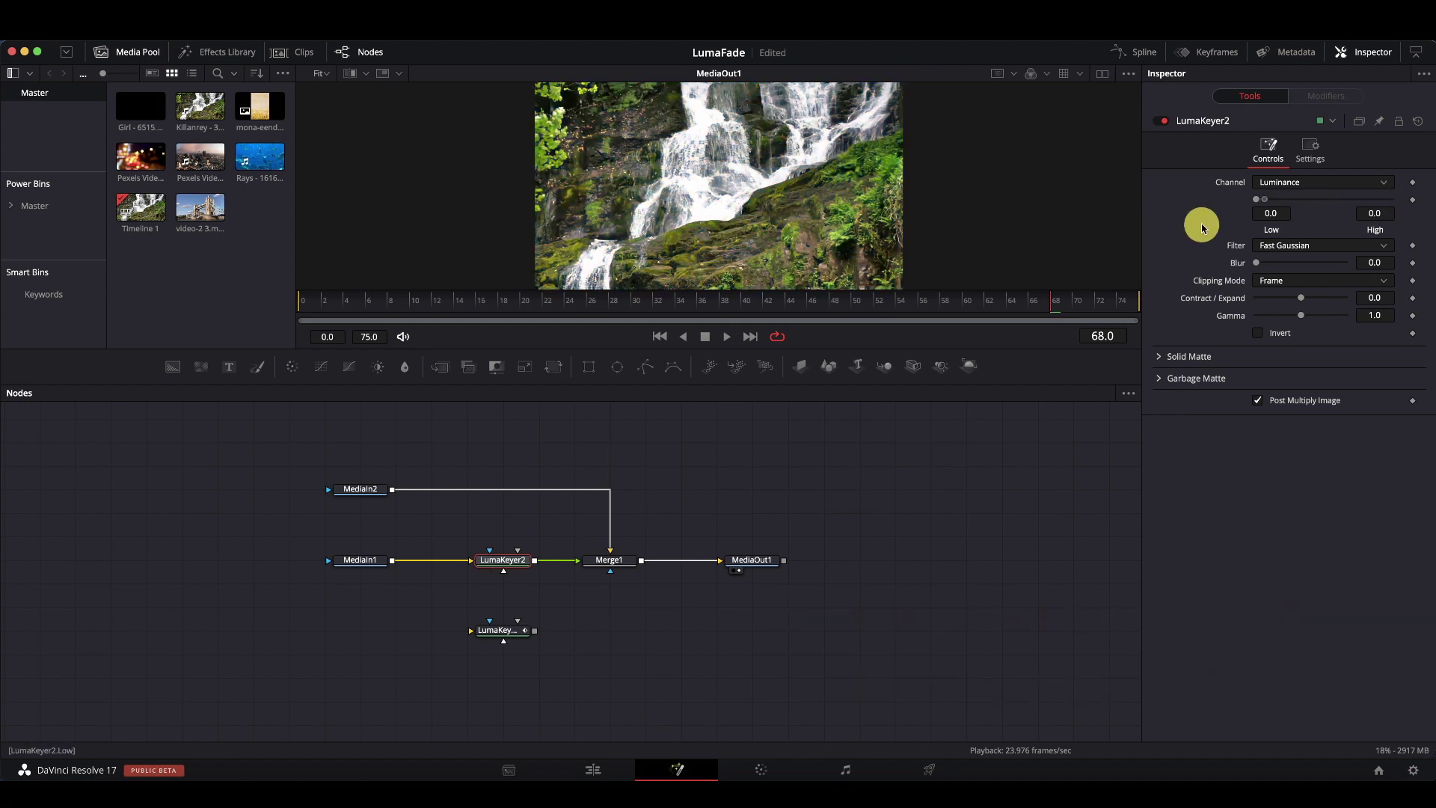
click(1261, 200)
drag(1260, 202, 1161, 220)
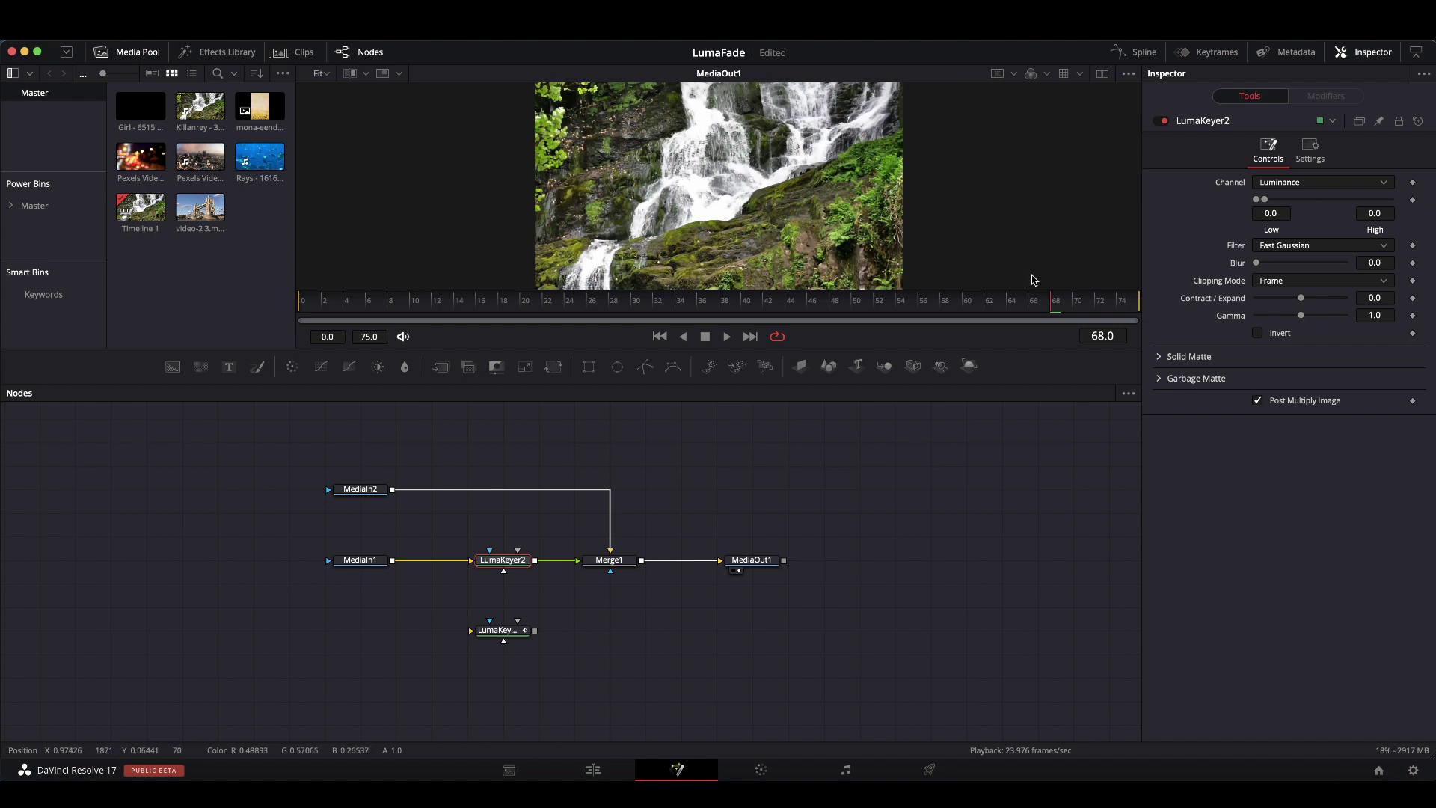
Step: Invert LumaKeyer2's matte and sweep its luminance range up to 1.0 and back down to 0.0
click(1259, 333)
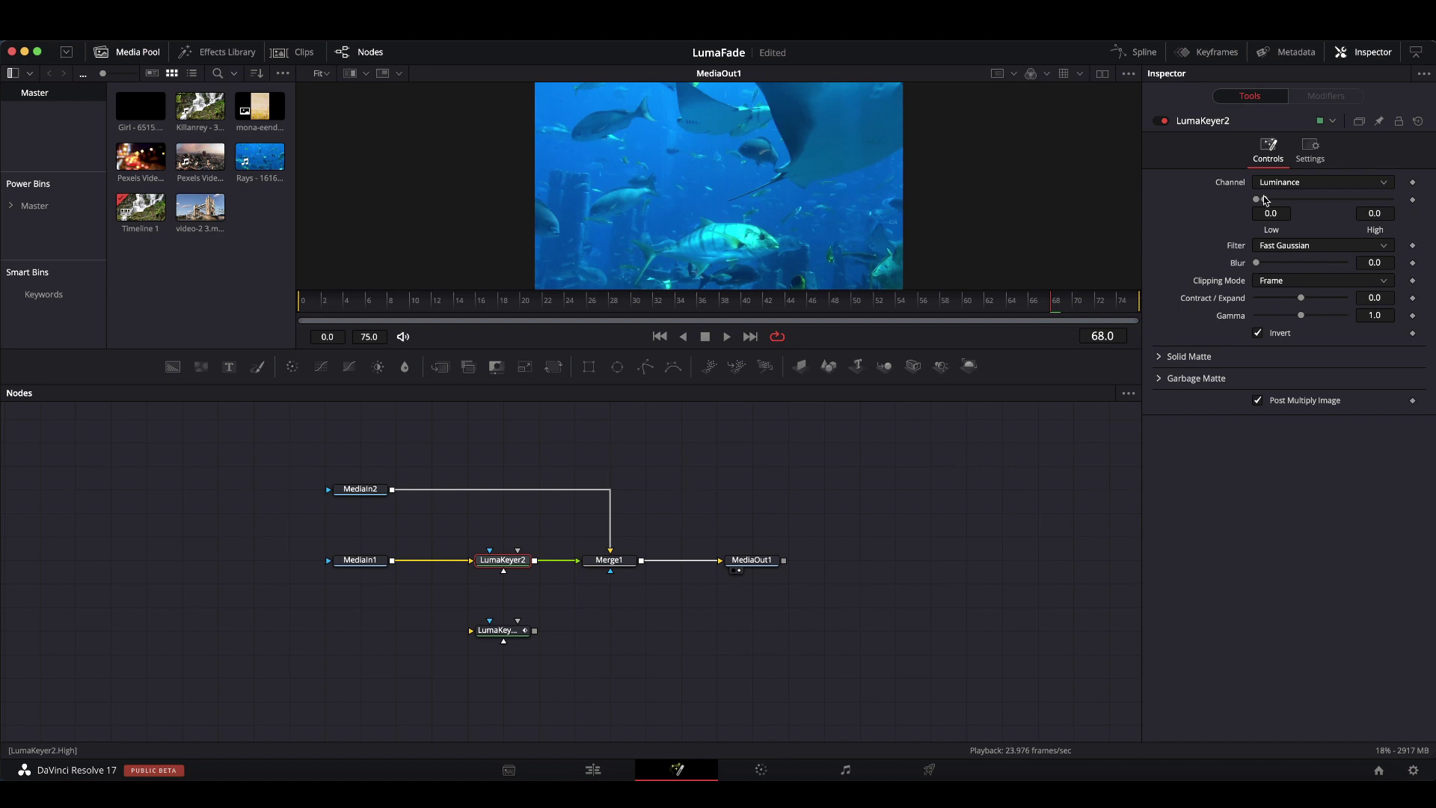
drag(1261, 202, 1432, 196)
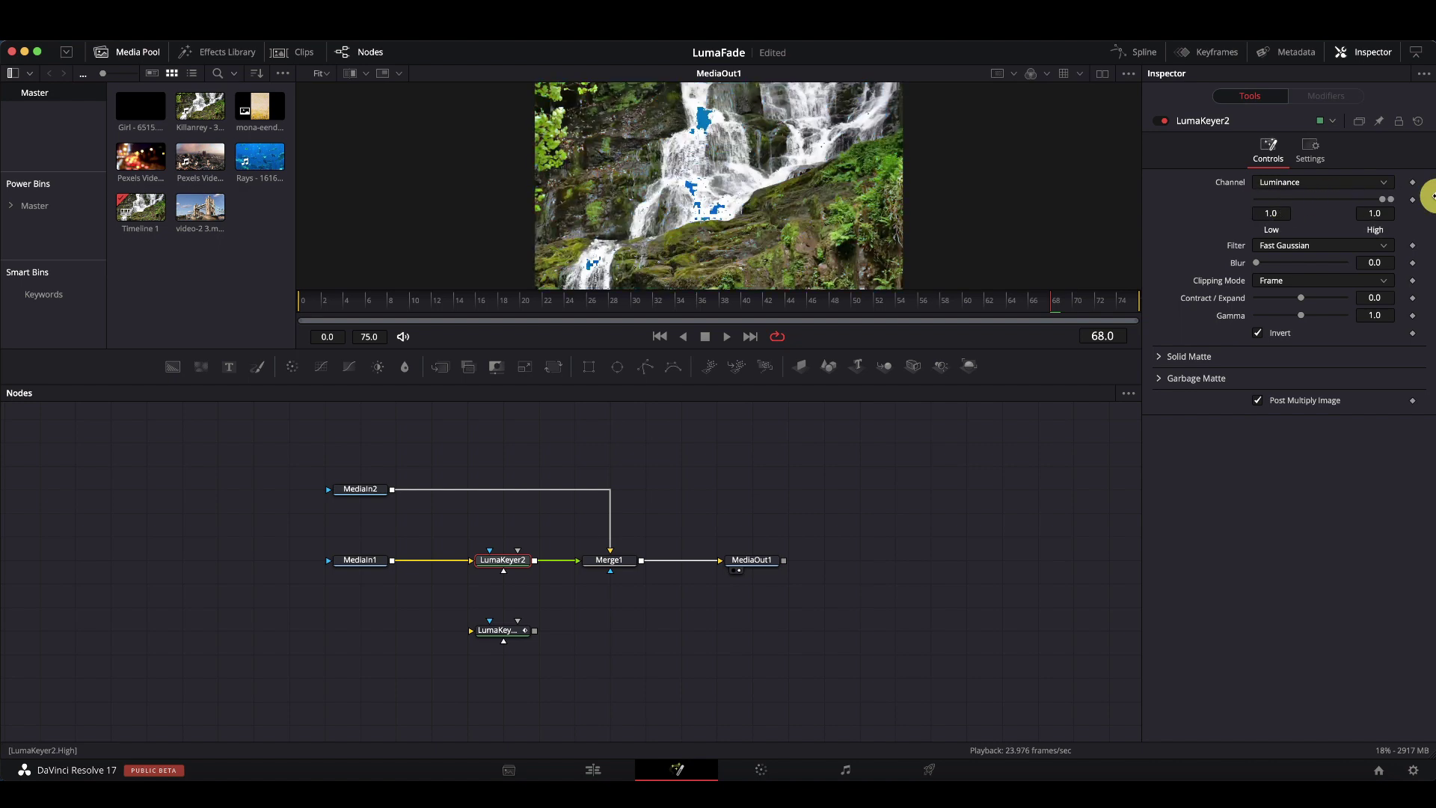
drag(1389, 200, 1174, 218)
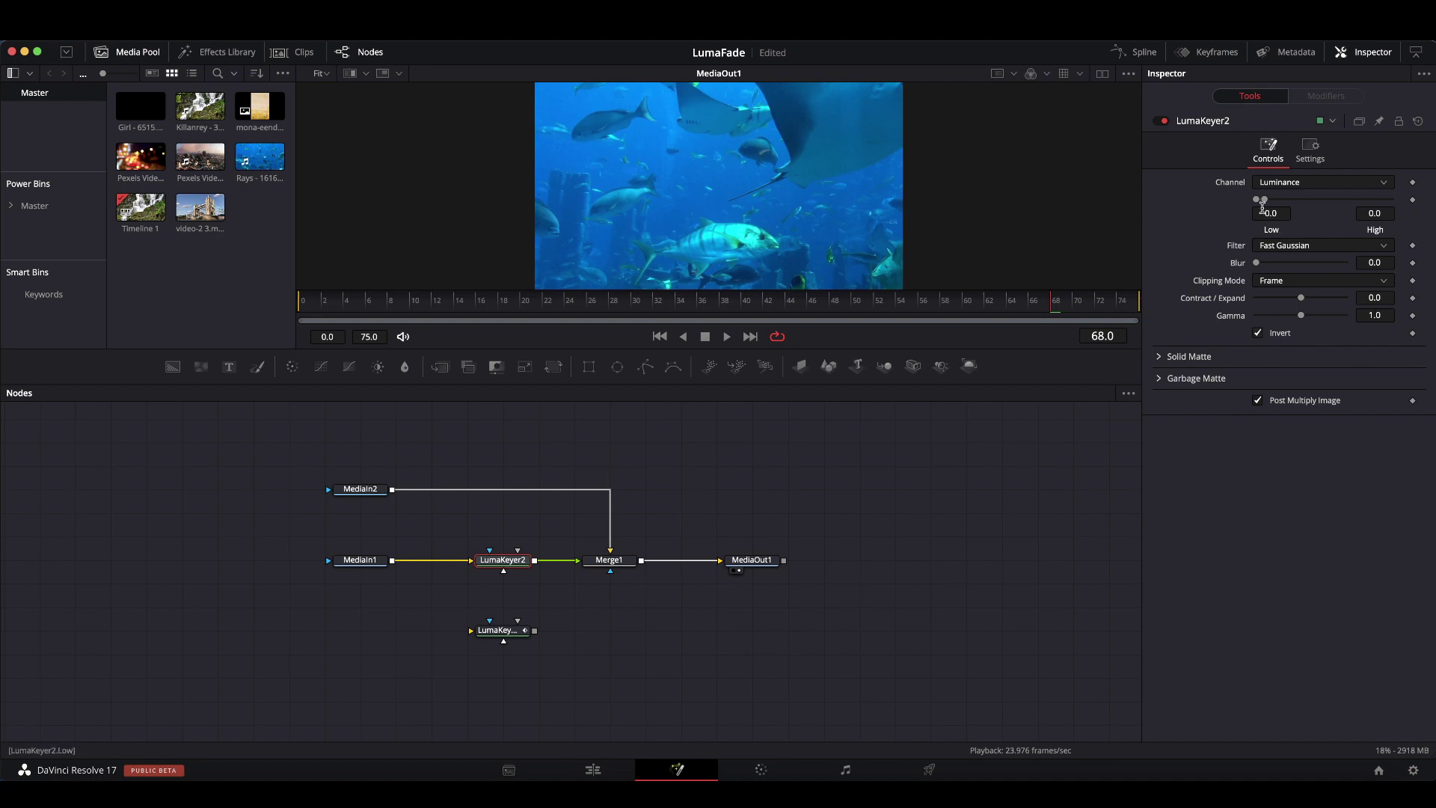
drag(1261, 200, 1102, 223)
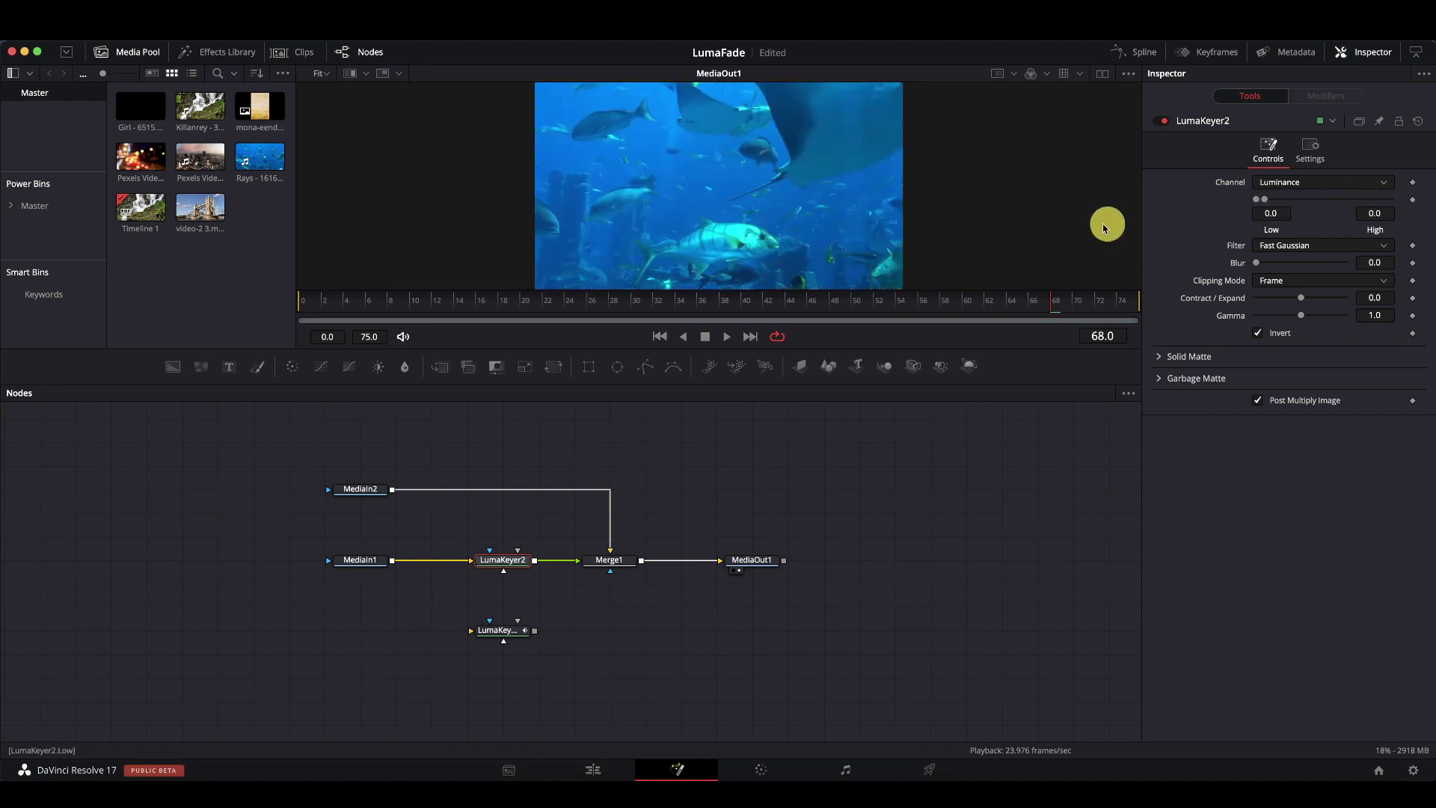
Step: Delete LumaKeyer2 and reinsert LumaKeyer1 between MediaIn1 and Merge1
click(521, 560)
key(BackSpace)
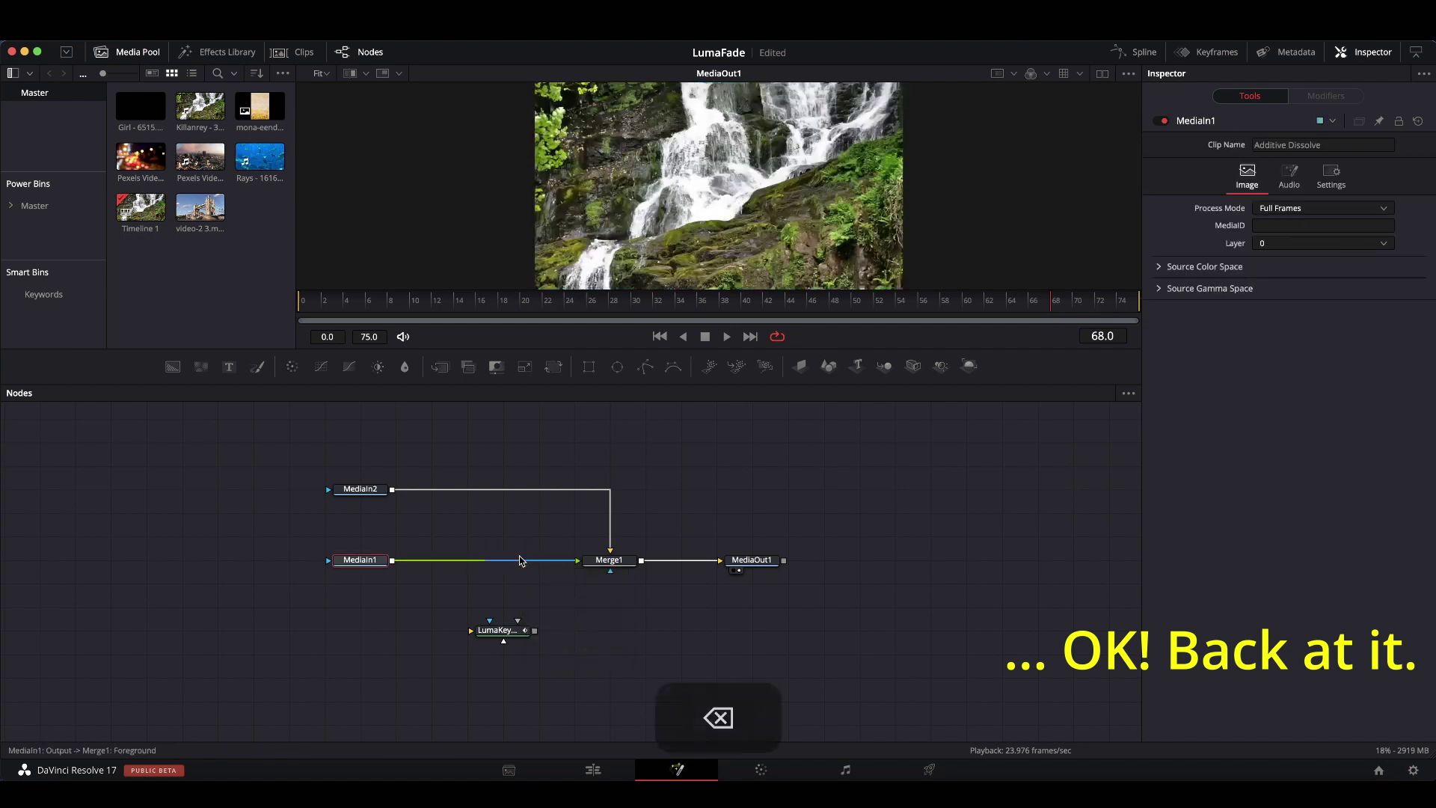
drag(510, 635, 485, 563)
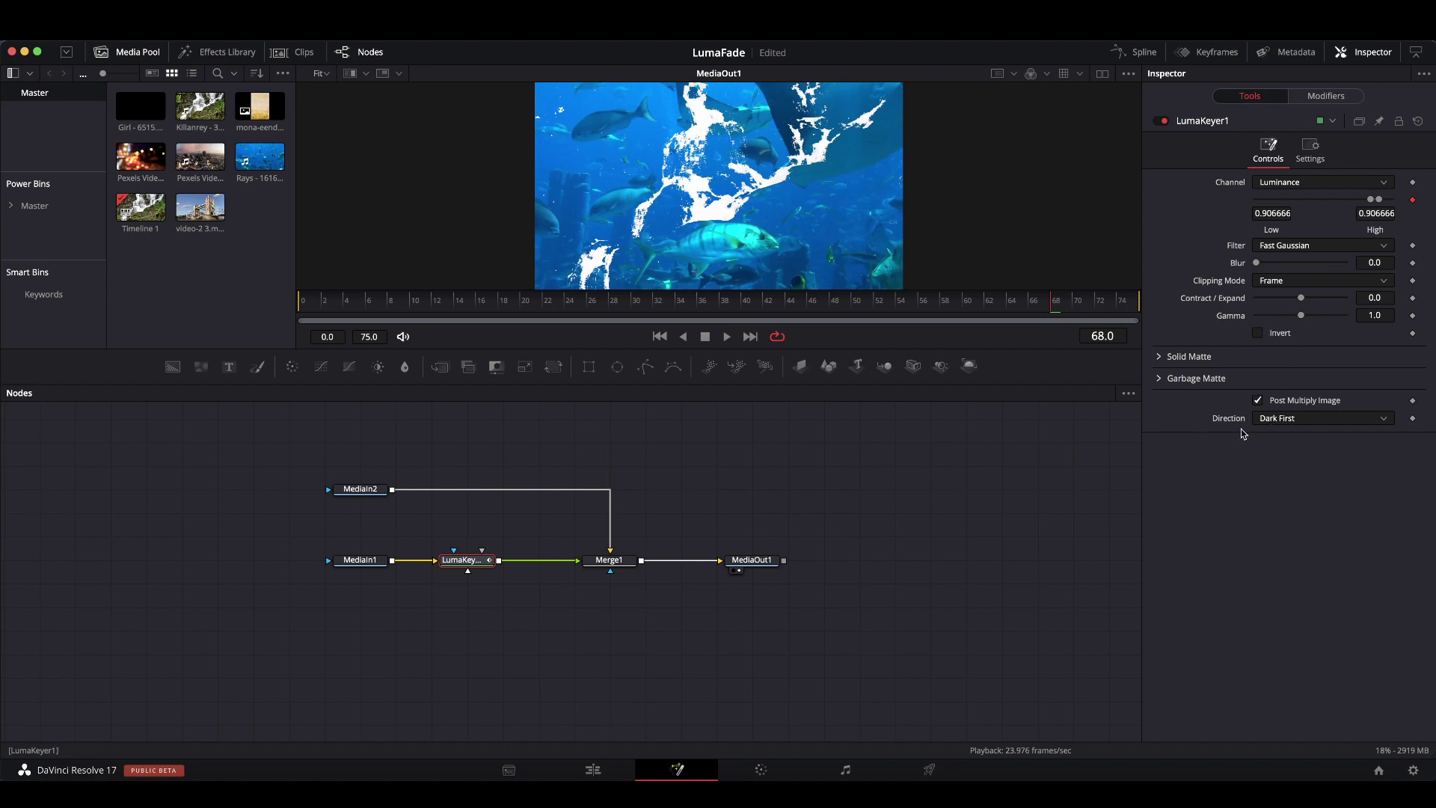
Step: Return the playhead to frame 0 and set LumaKeyer1's Direction to Light First
drag(1050, 313, 243, 318)
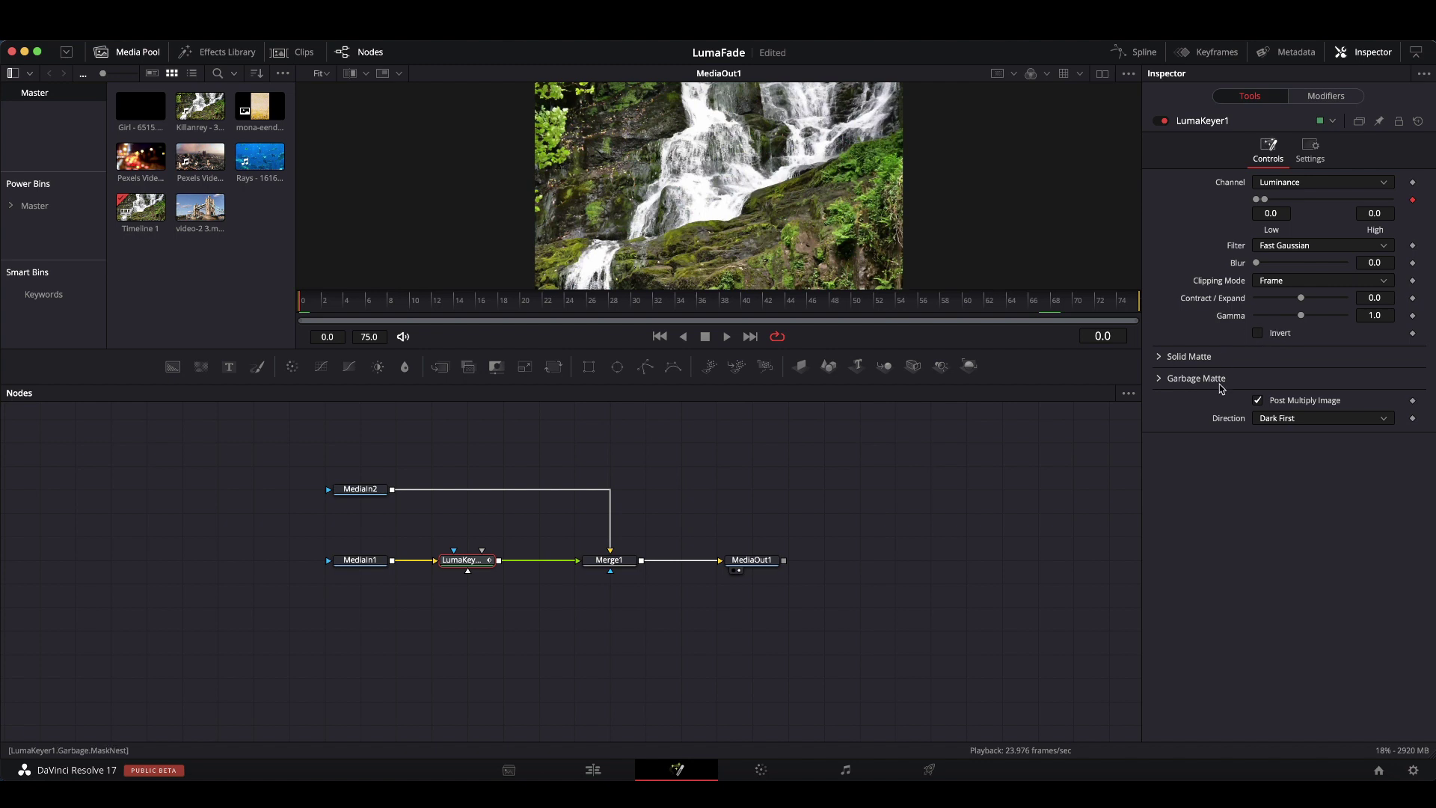
click(1285, 418)
click(1289, 451)
right_click(1280, 337)
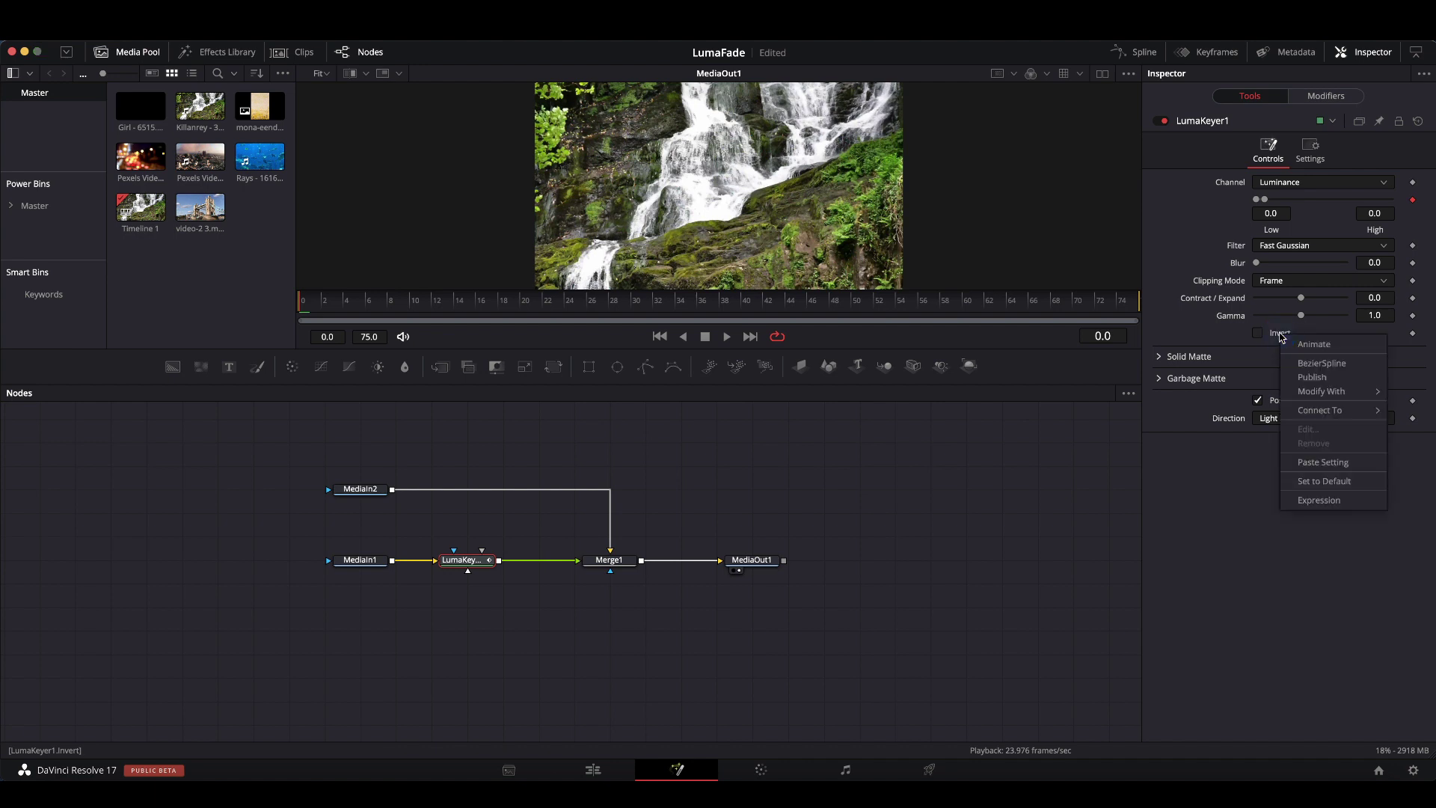
click(1307, 501)
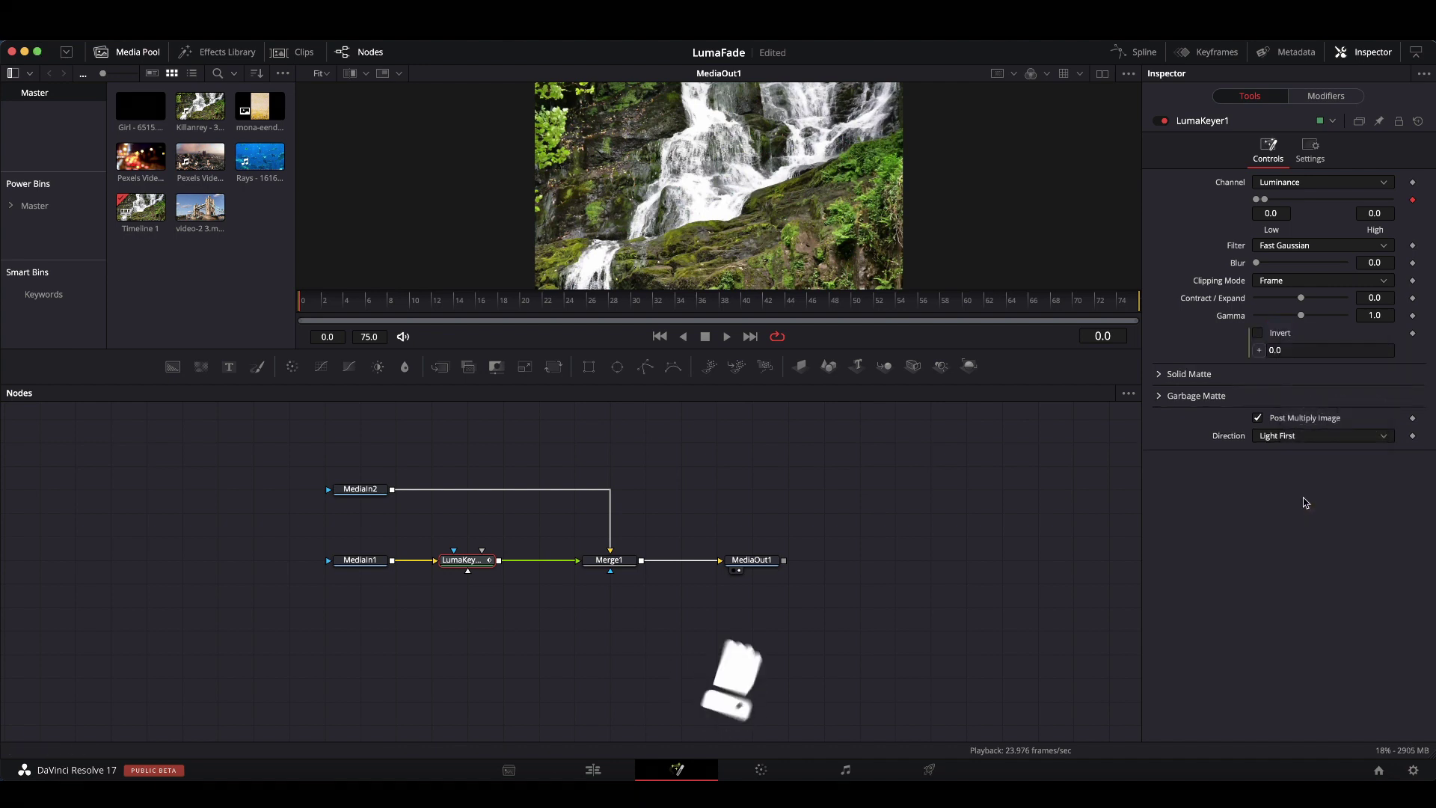
click(1296, 351)
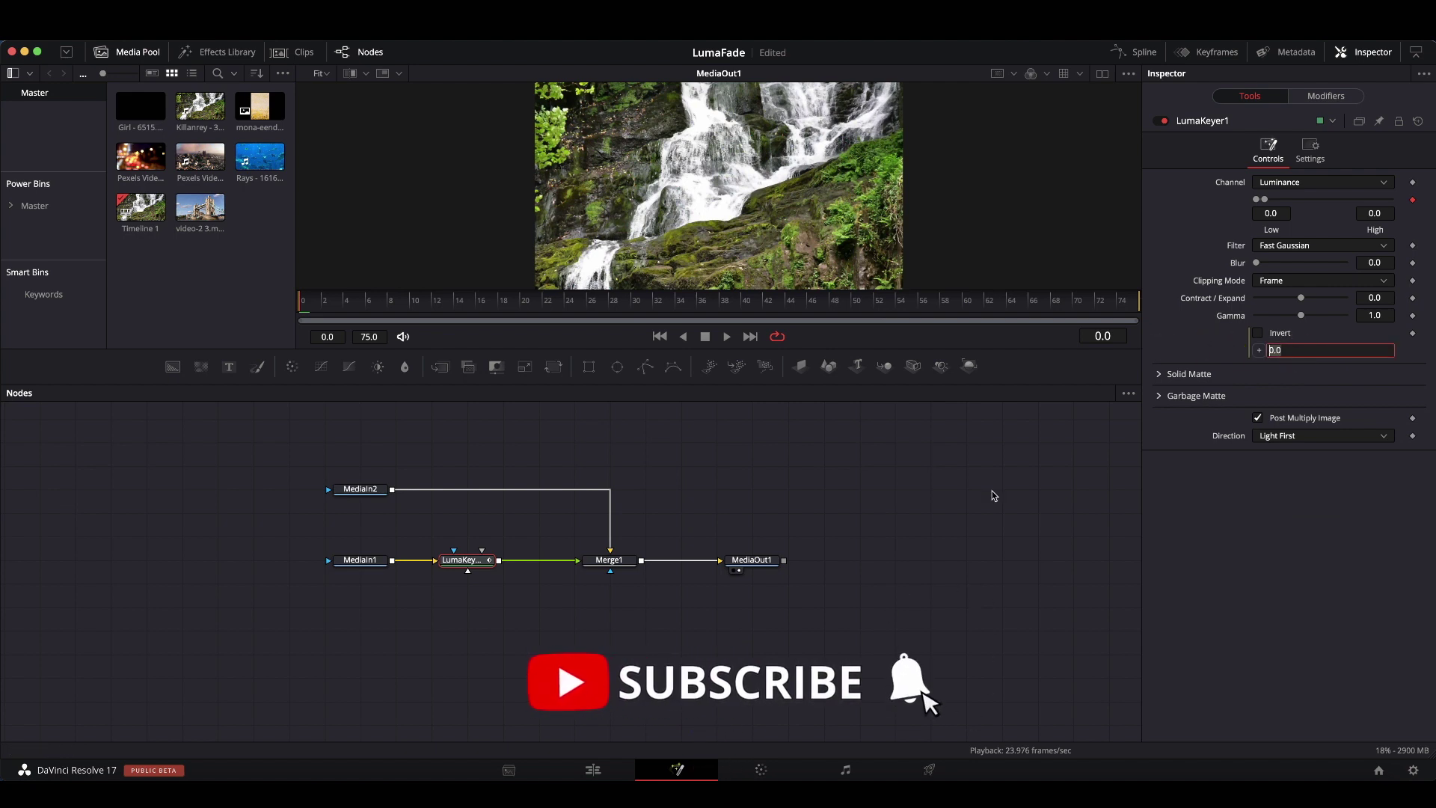
text(ii)
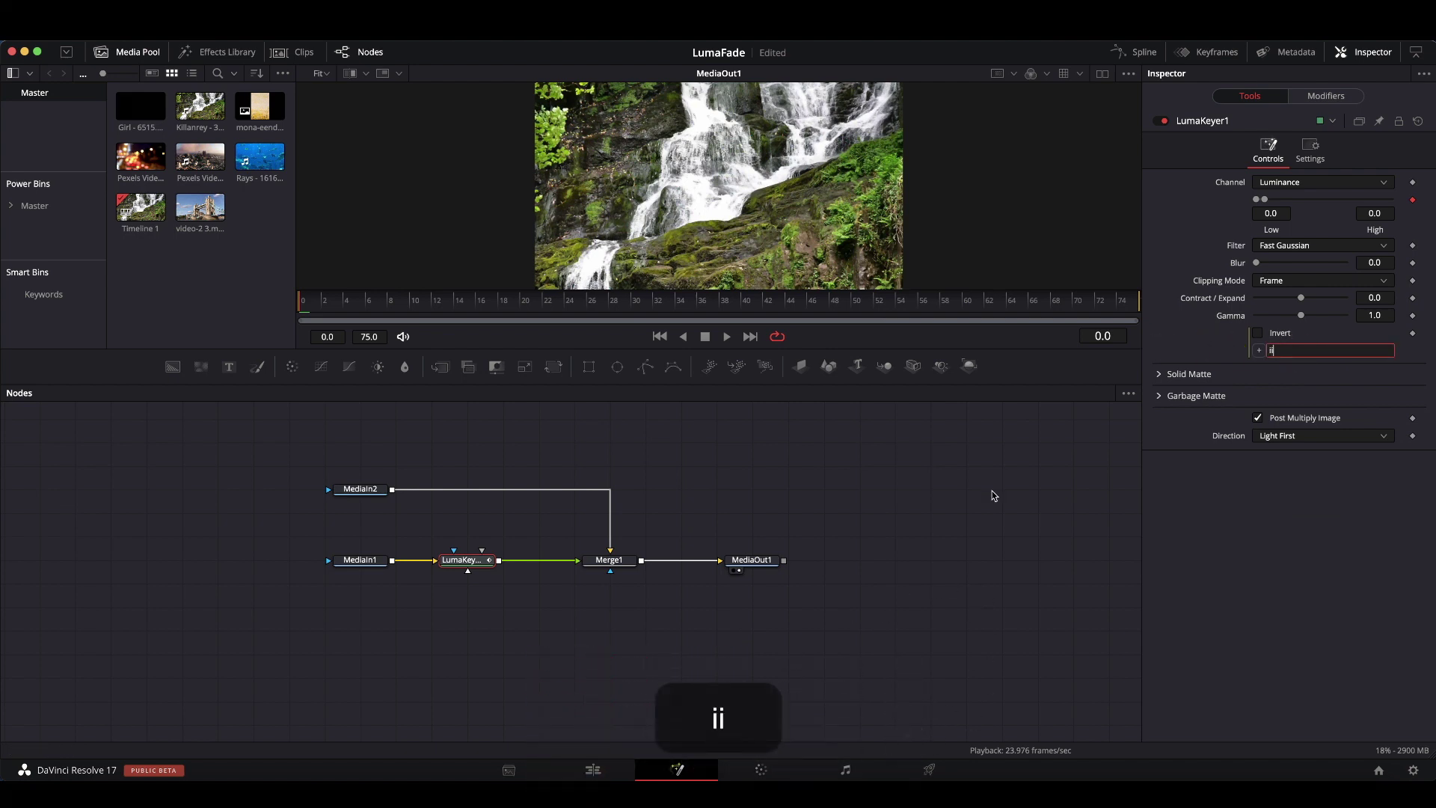
text(f()
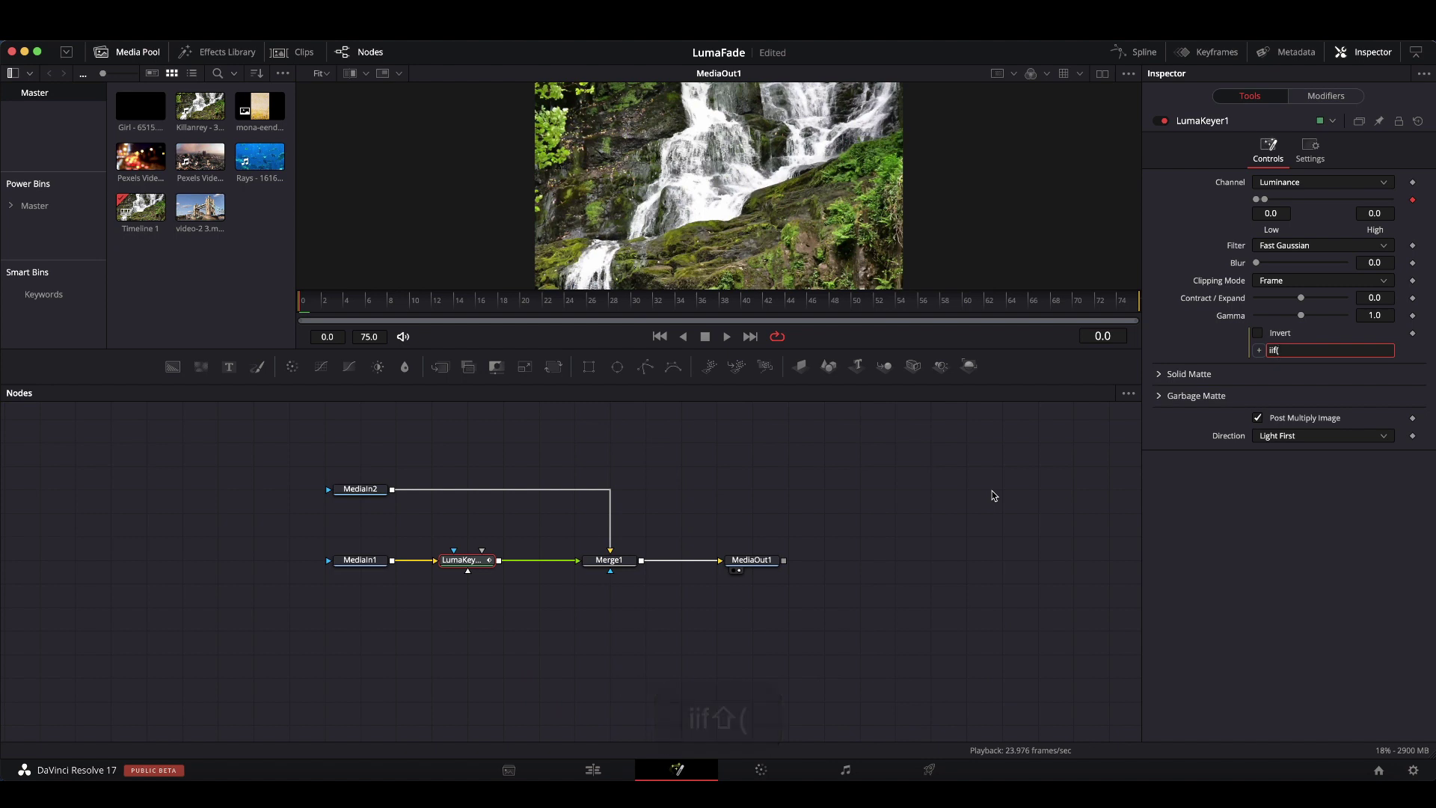
key(BackSpace)
key(BackSpace)
key(BackSpace)
key(BackSpace)
key(BackSpace)
key(BackSpace)
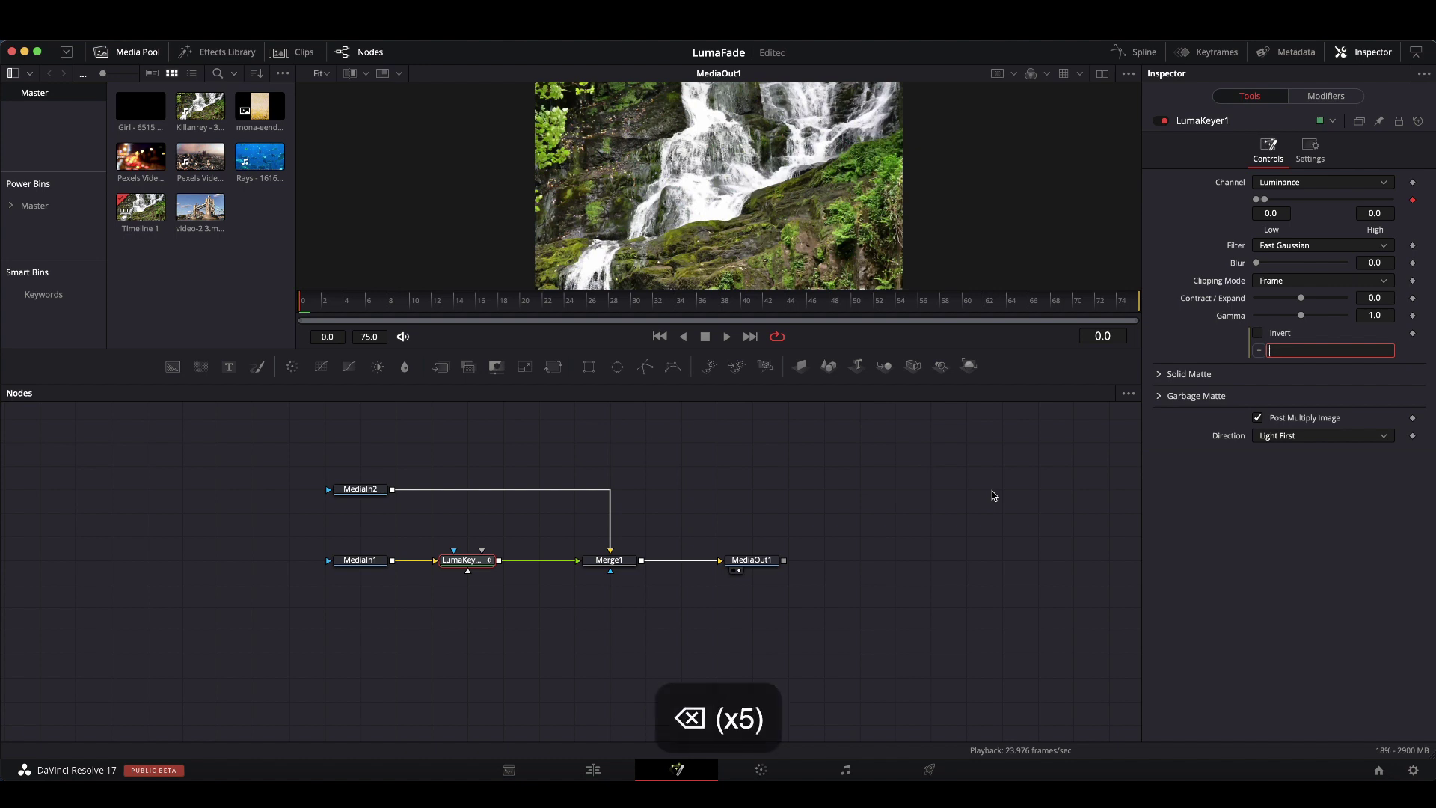
right_click(1278, 338)
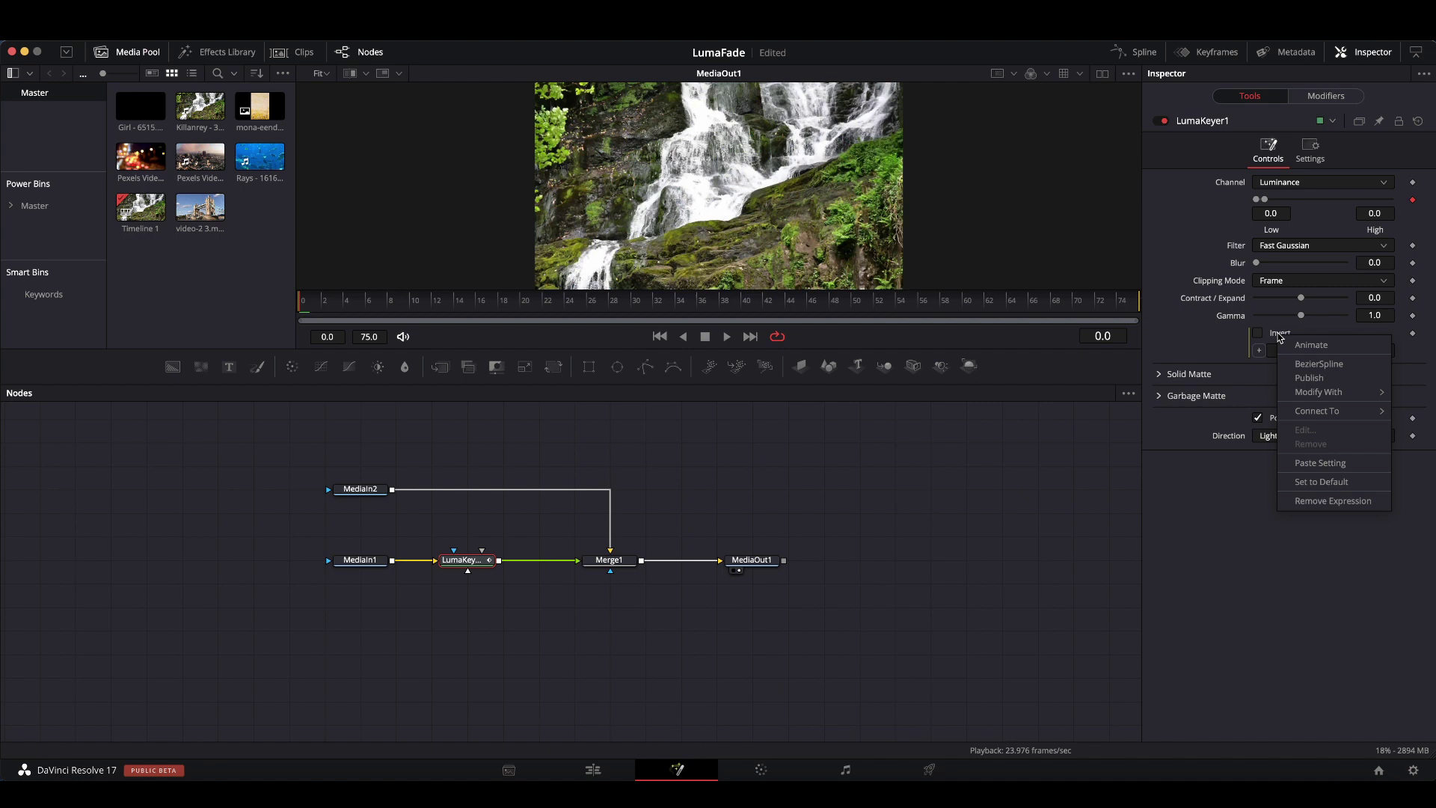
click(1316, 501)
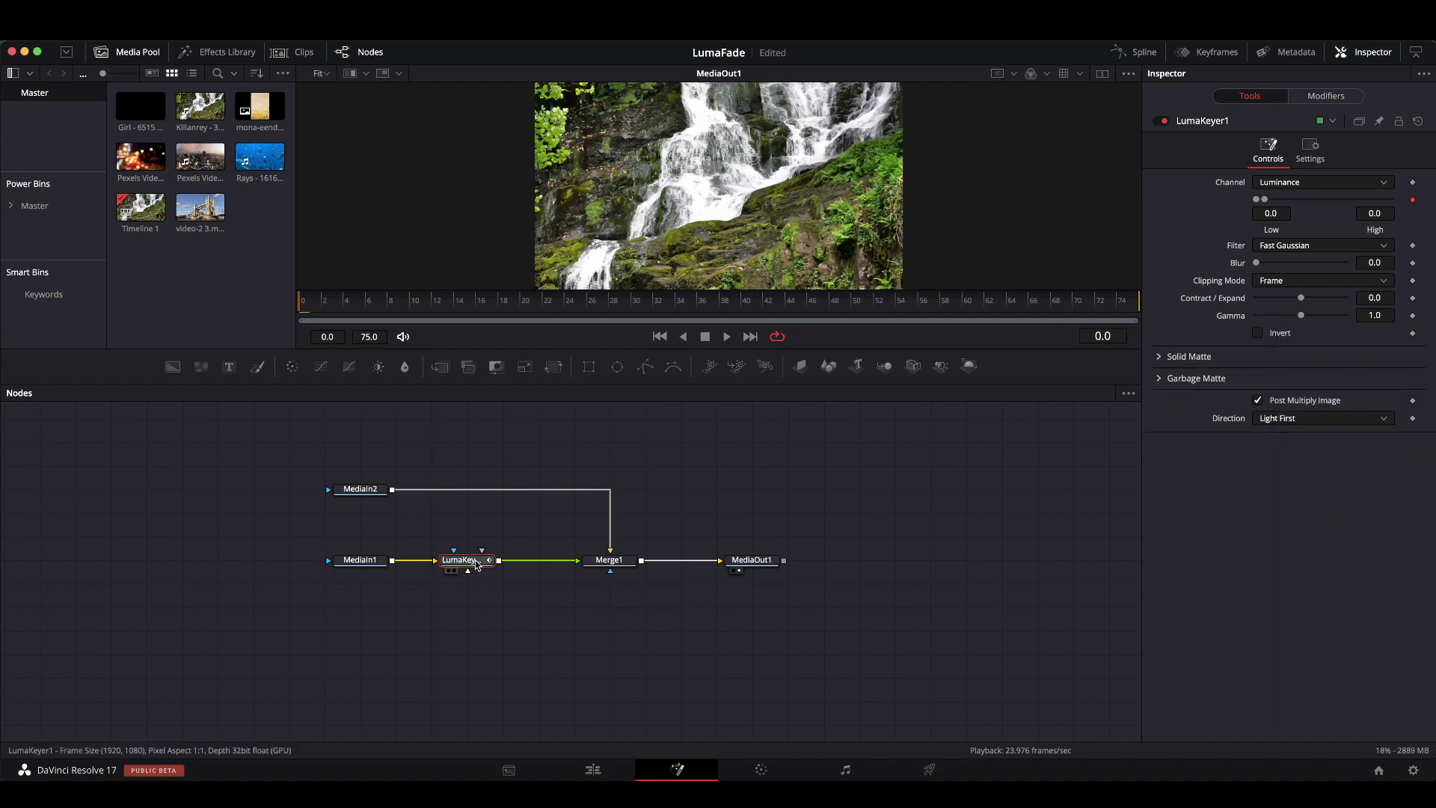
Step: Save the project and rename the LumaKeyer1 node to LK
key(super+s)
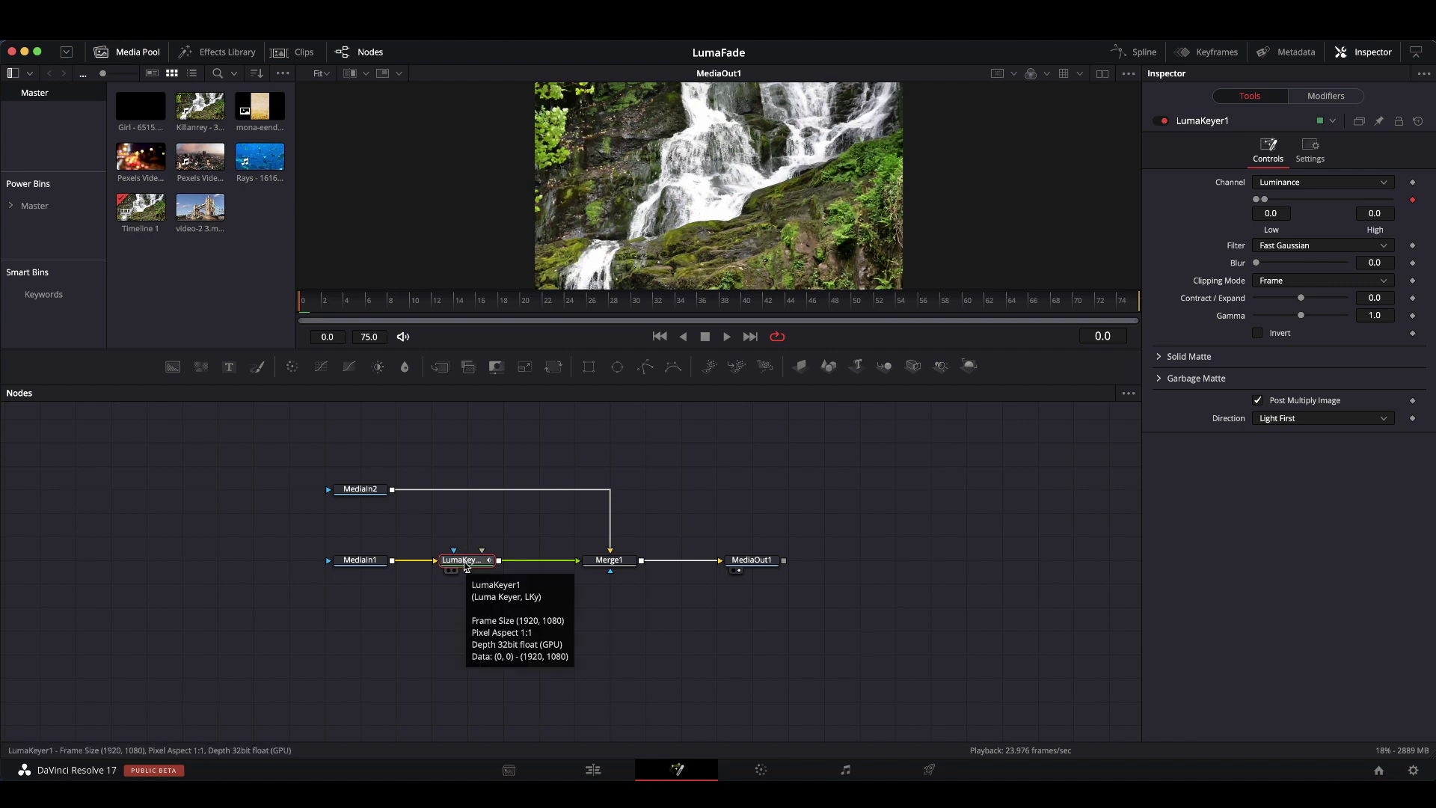
key(F2)
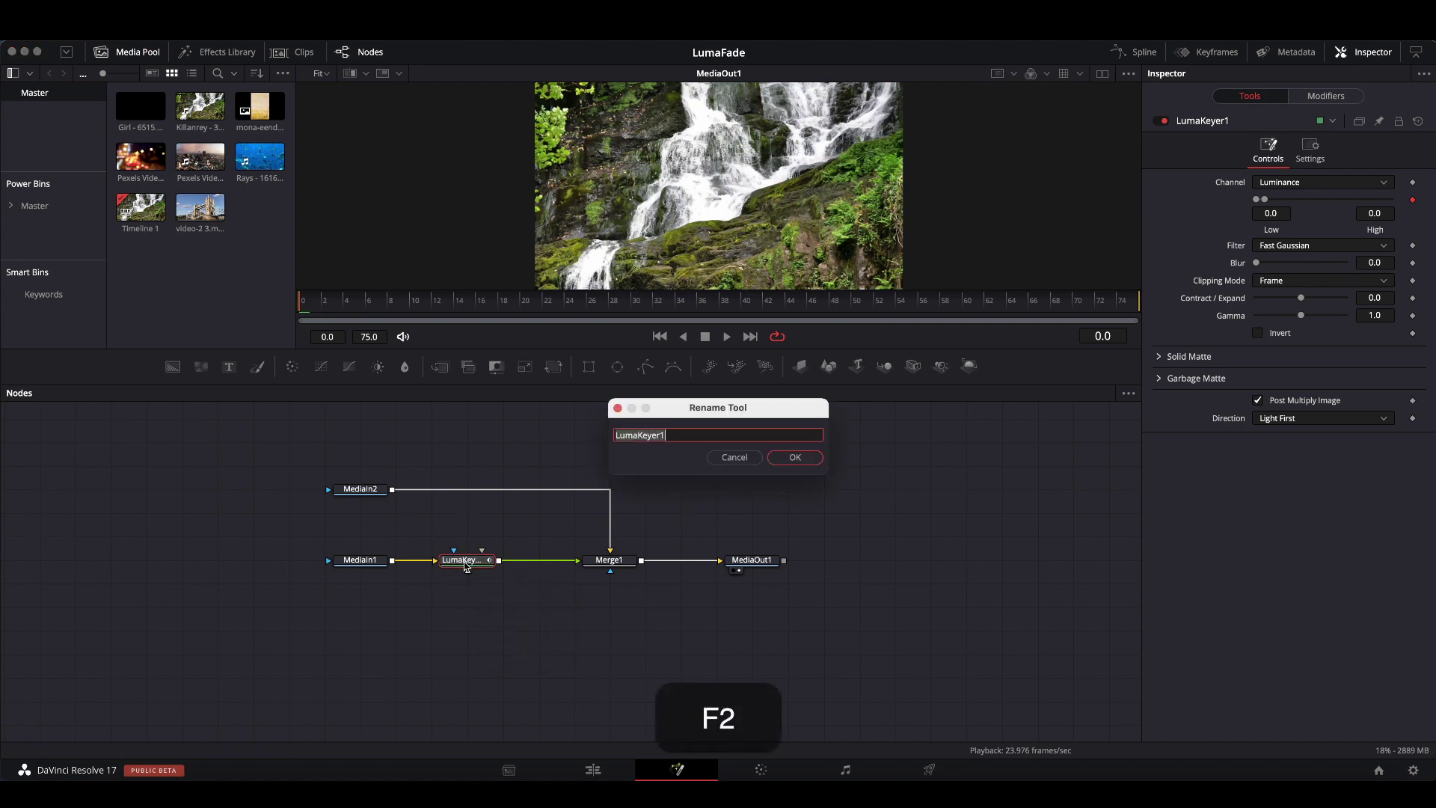
text(LK)
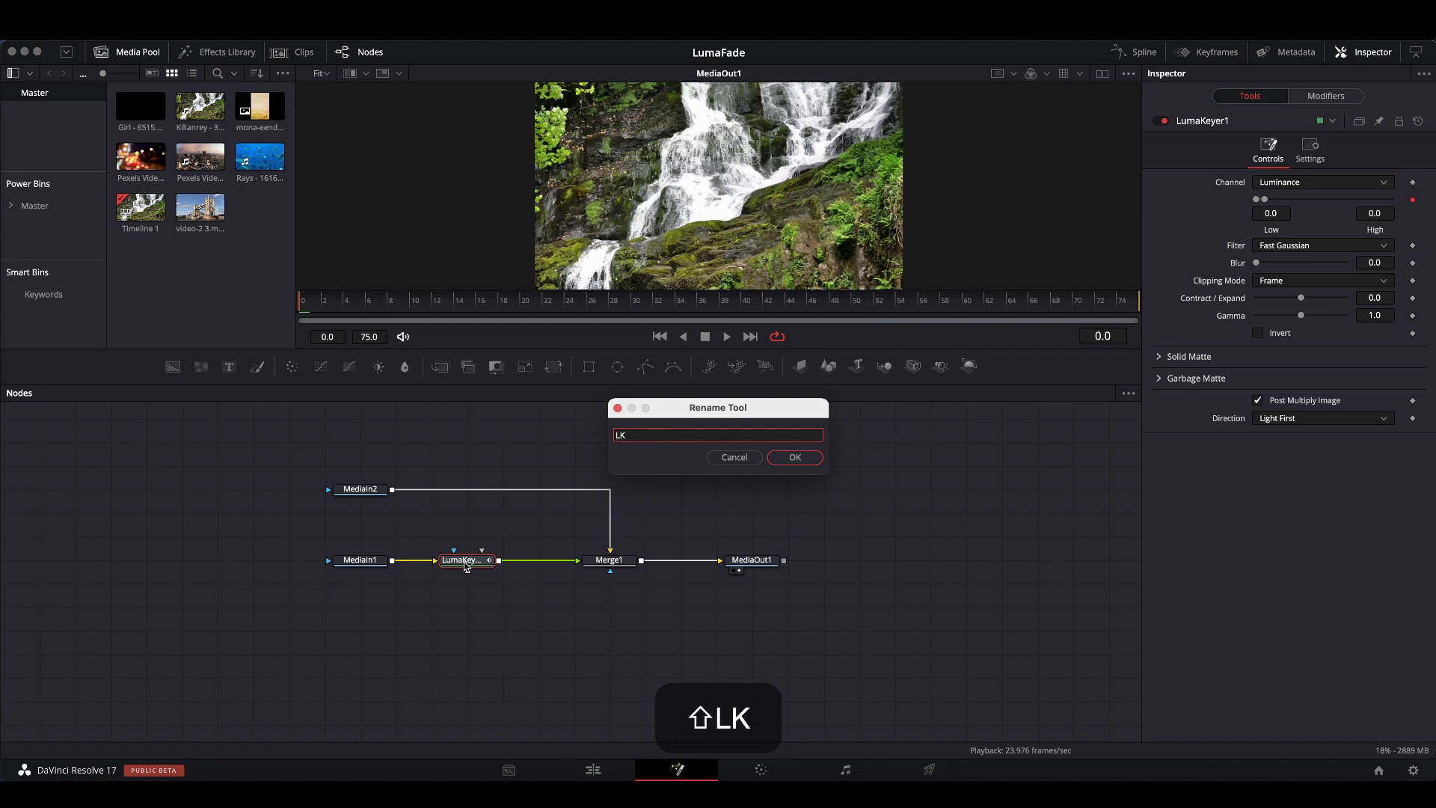
key(Return)
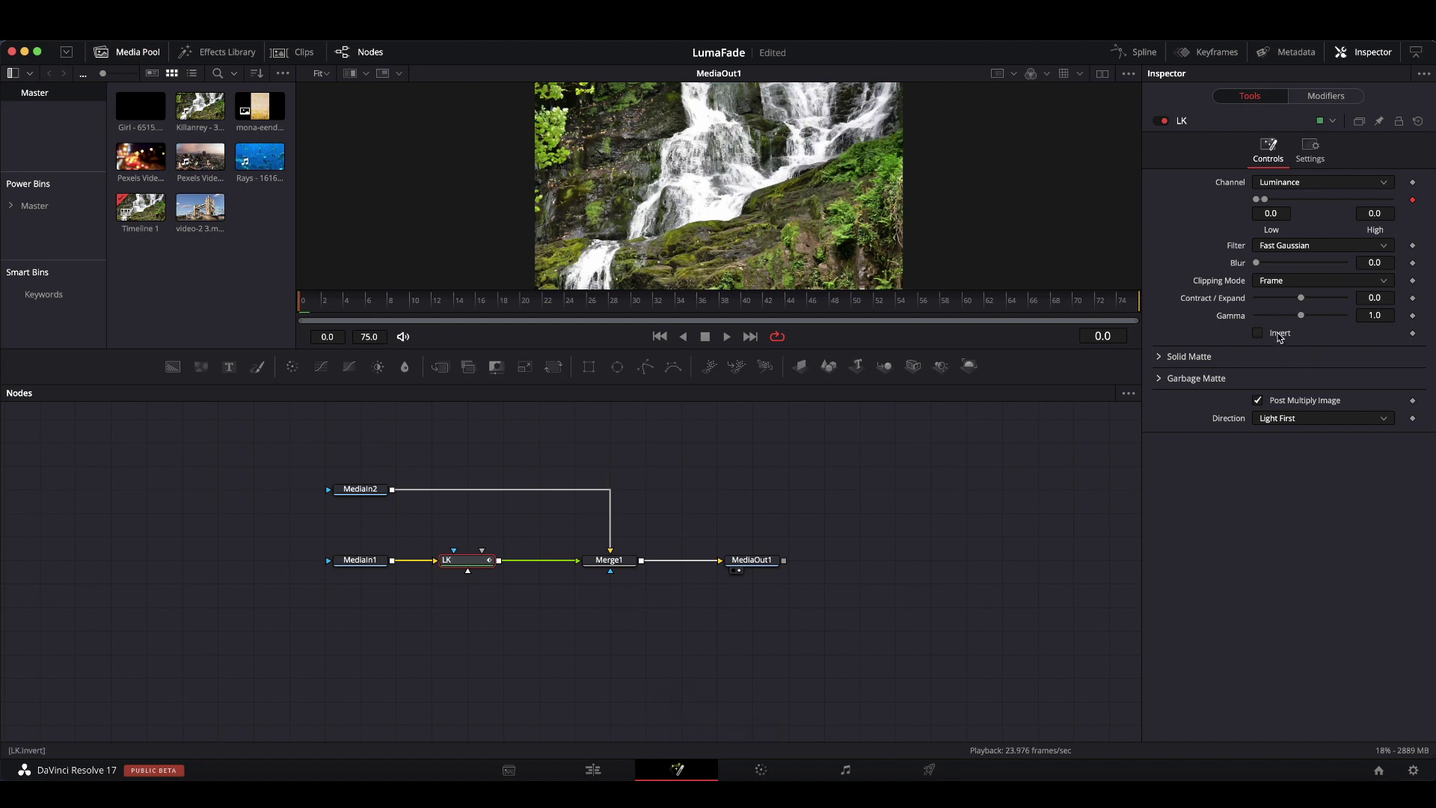
Step: Drive LK's Invert setting with the expression iif(LK.Dir == 0, 0, 1)
right_click(1279, 337)
click(1309, 495)
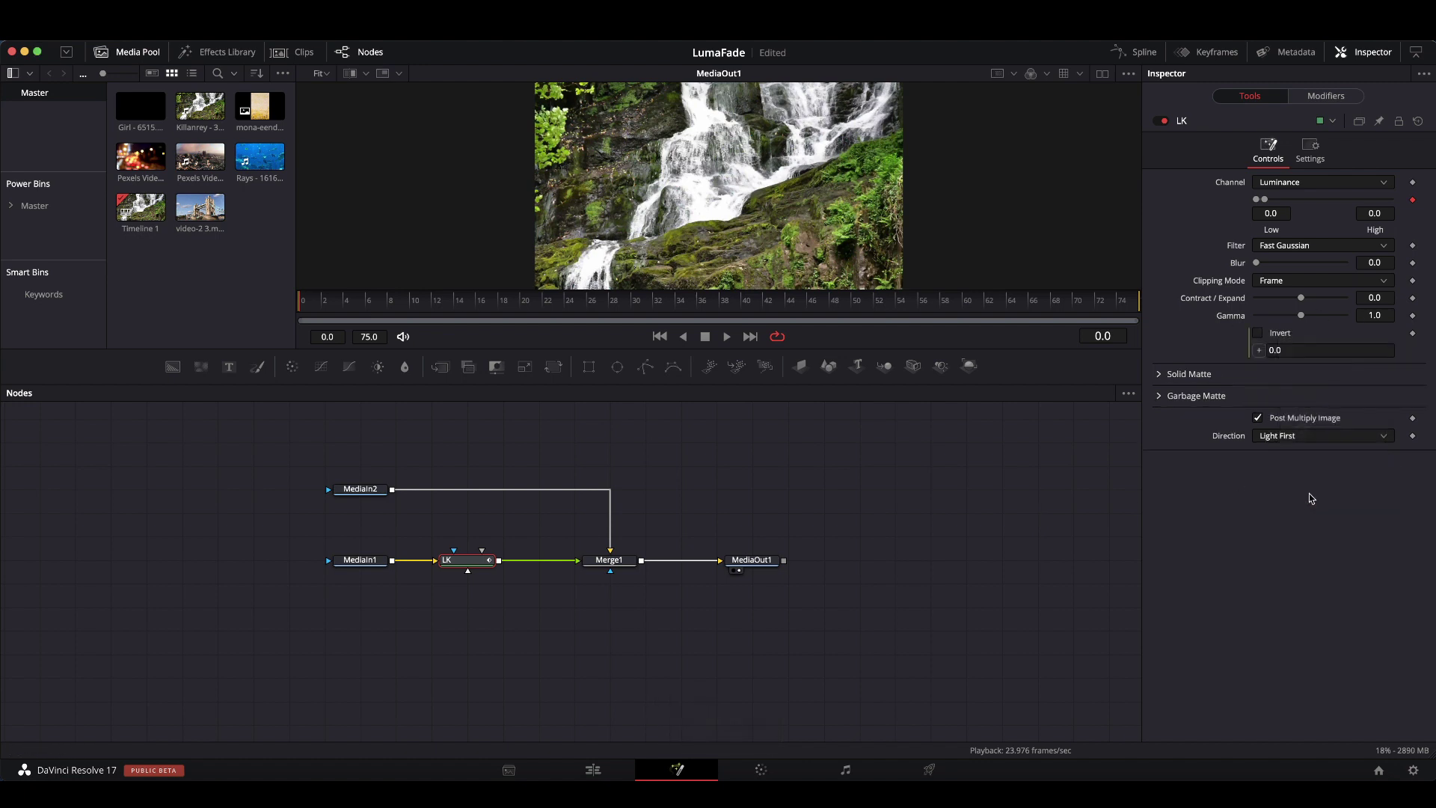
click(1230, 349)
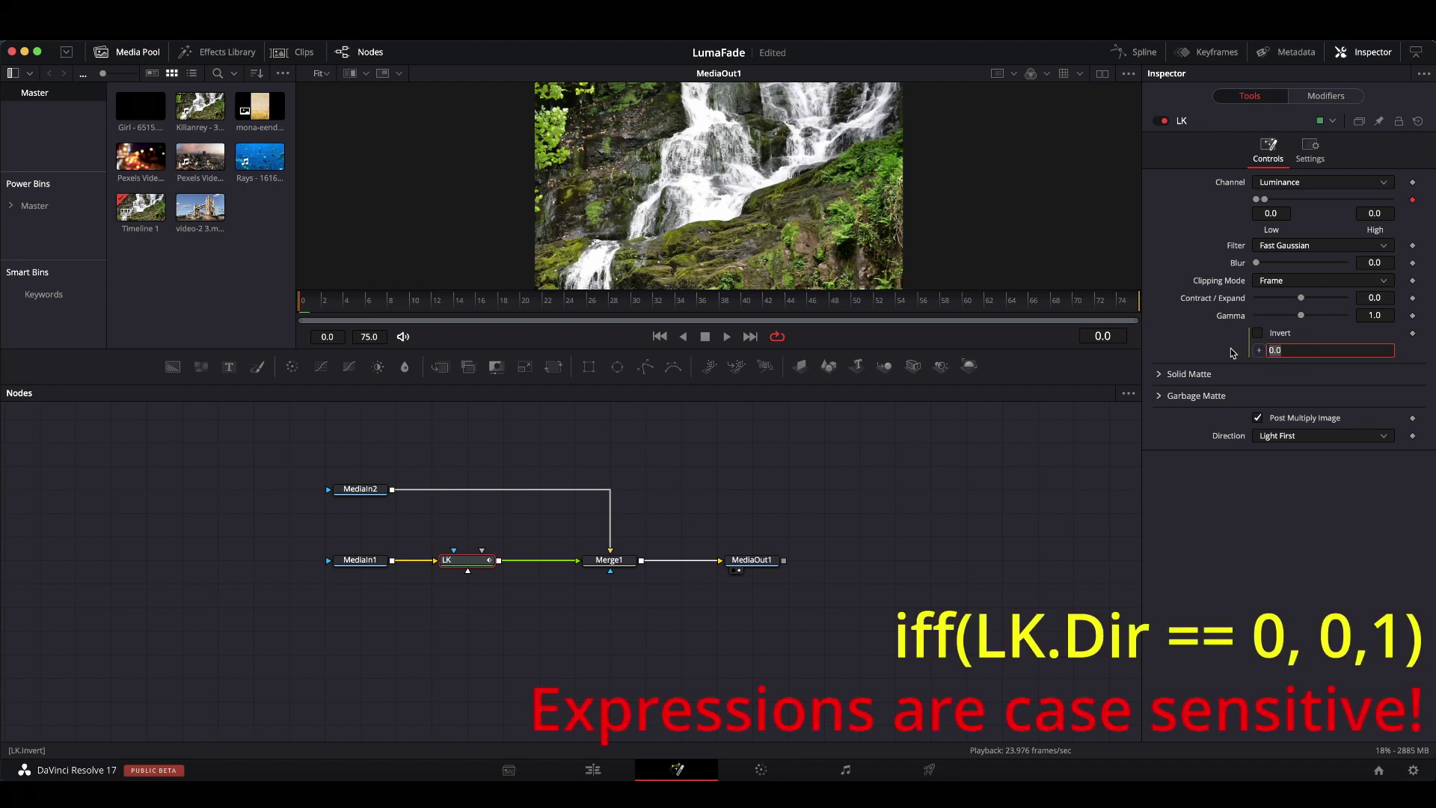
text(iif)
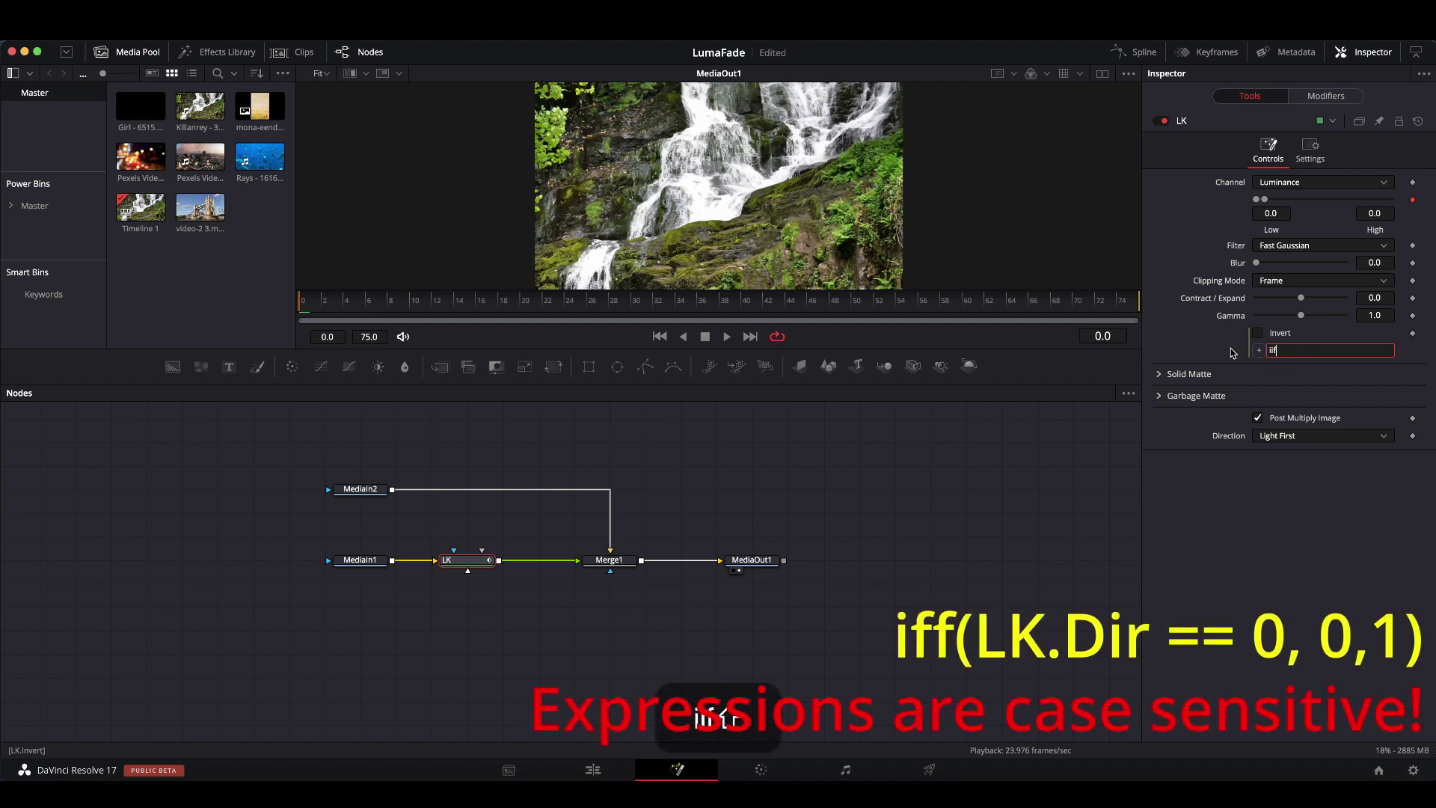
text((LK>)
key(BackSpace)
text(.Dir)
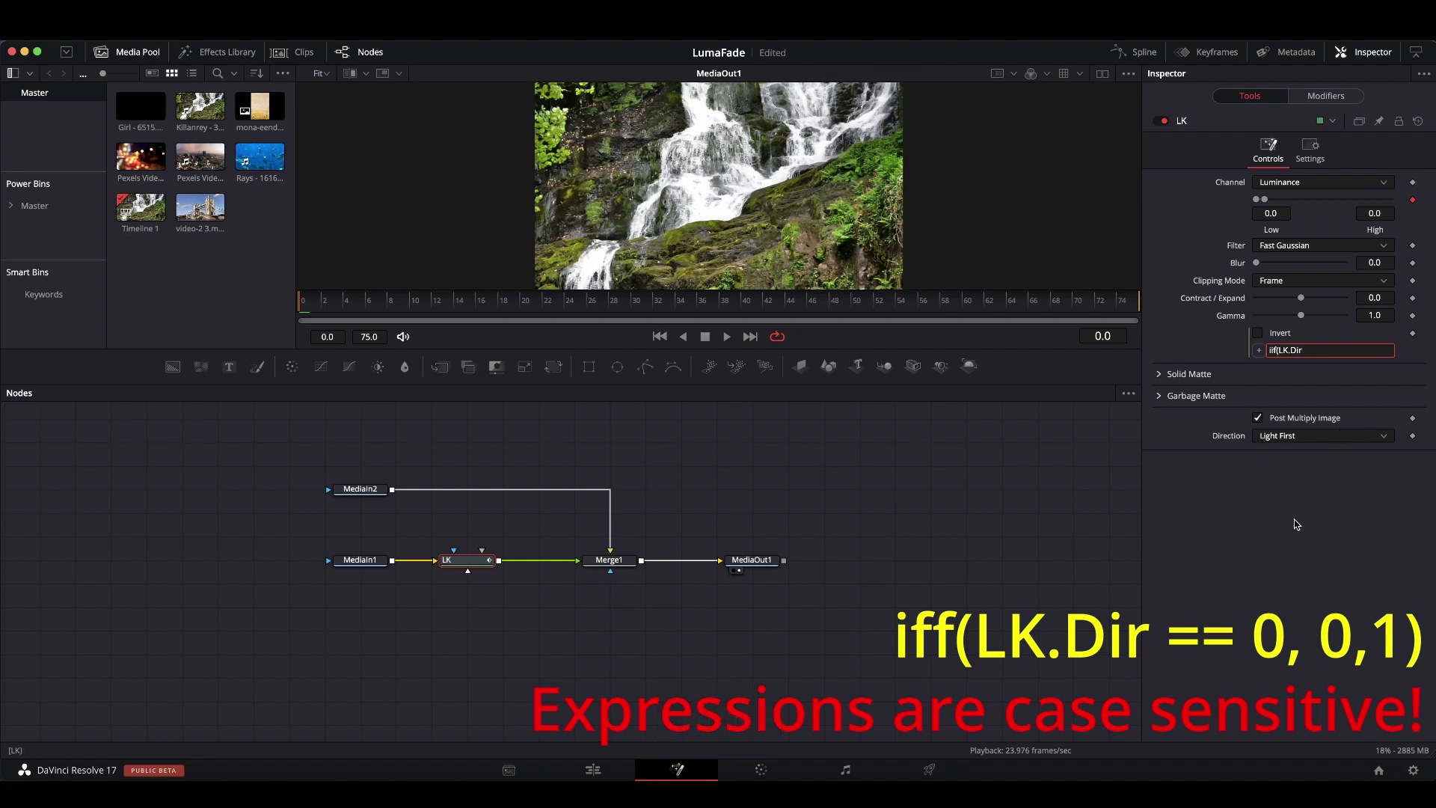
text(==)
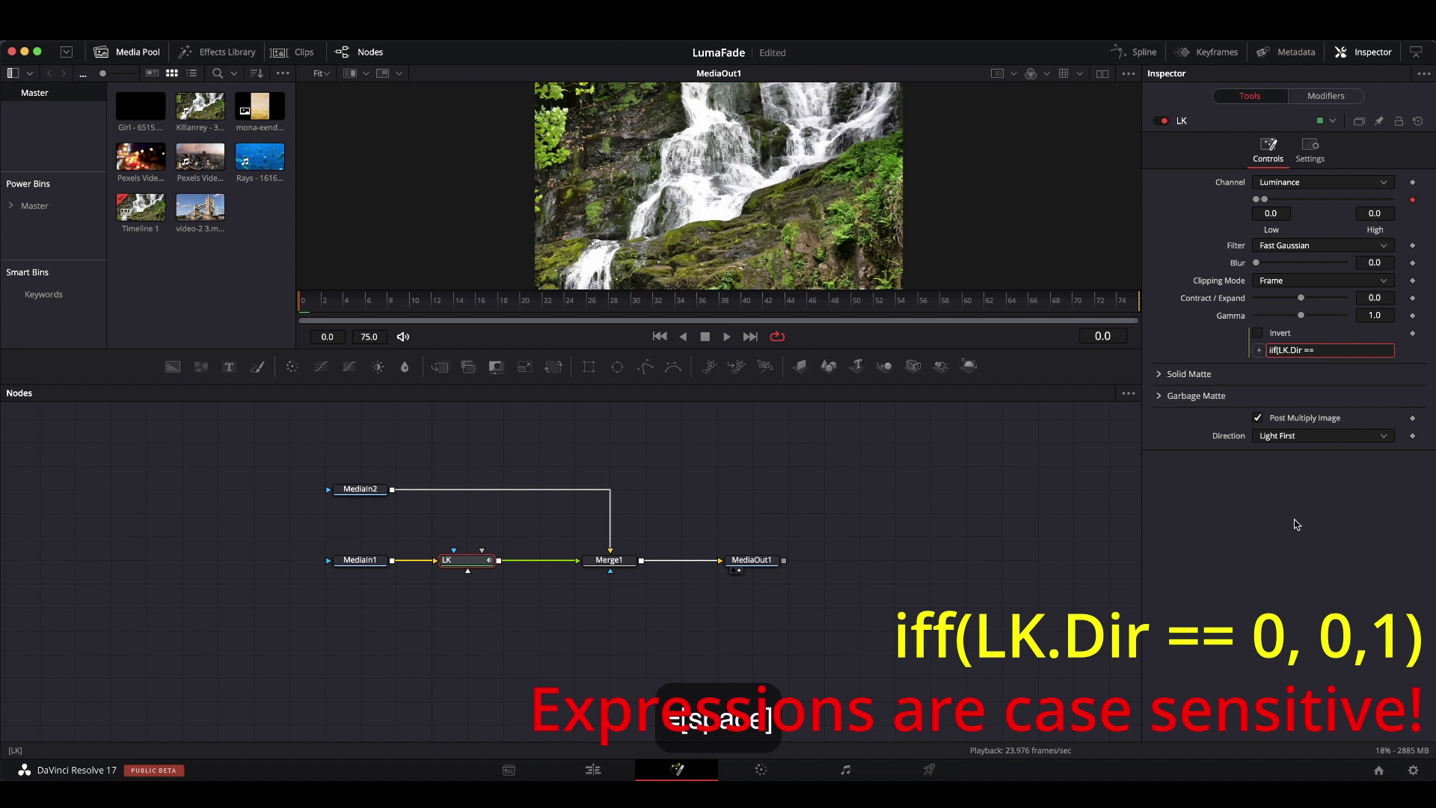
text( 0, 0)
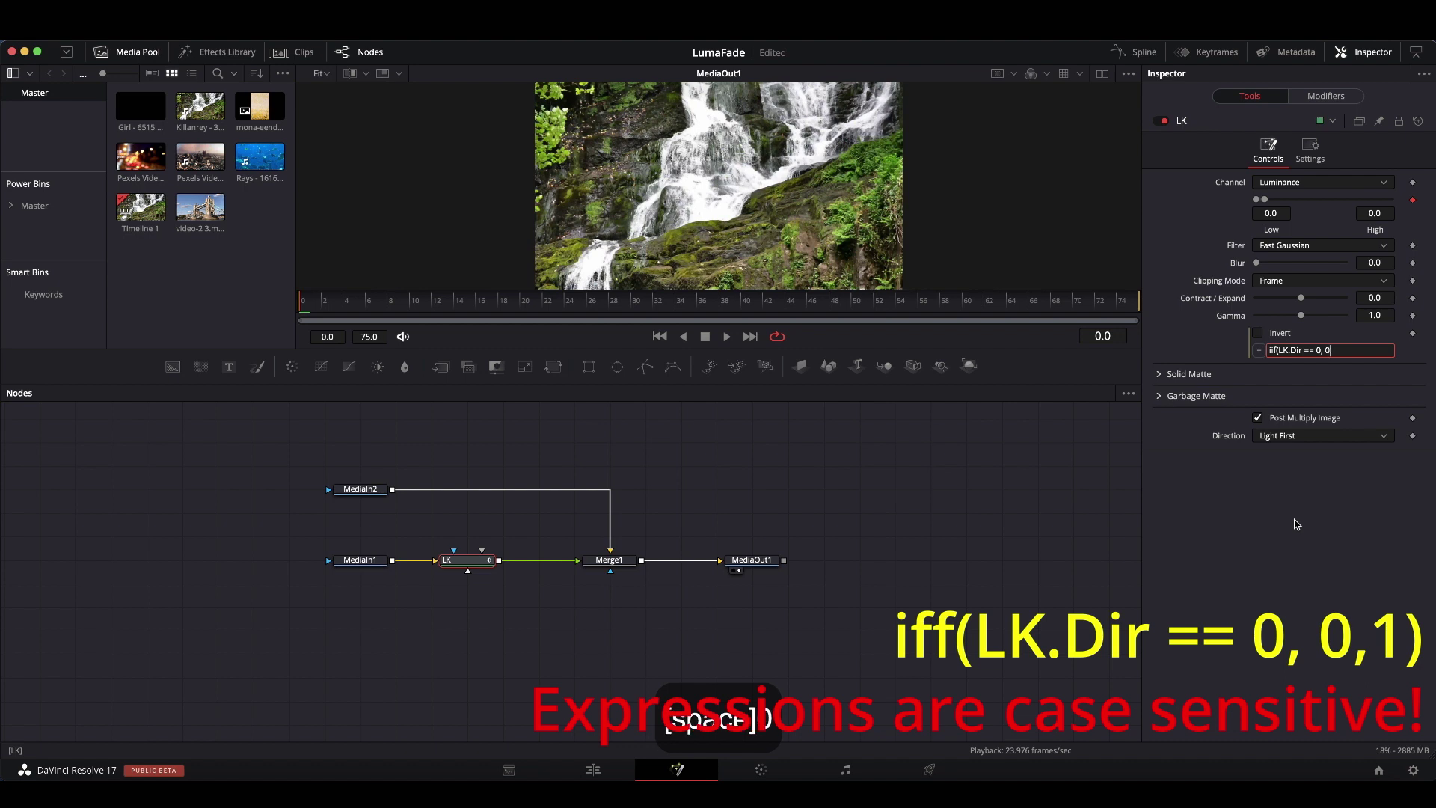
text(,)
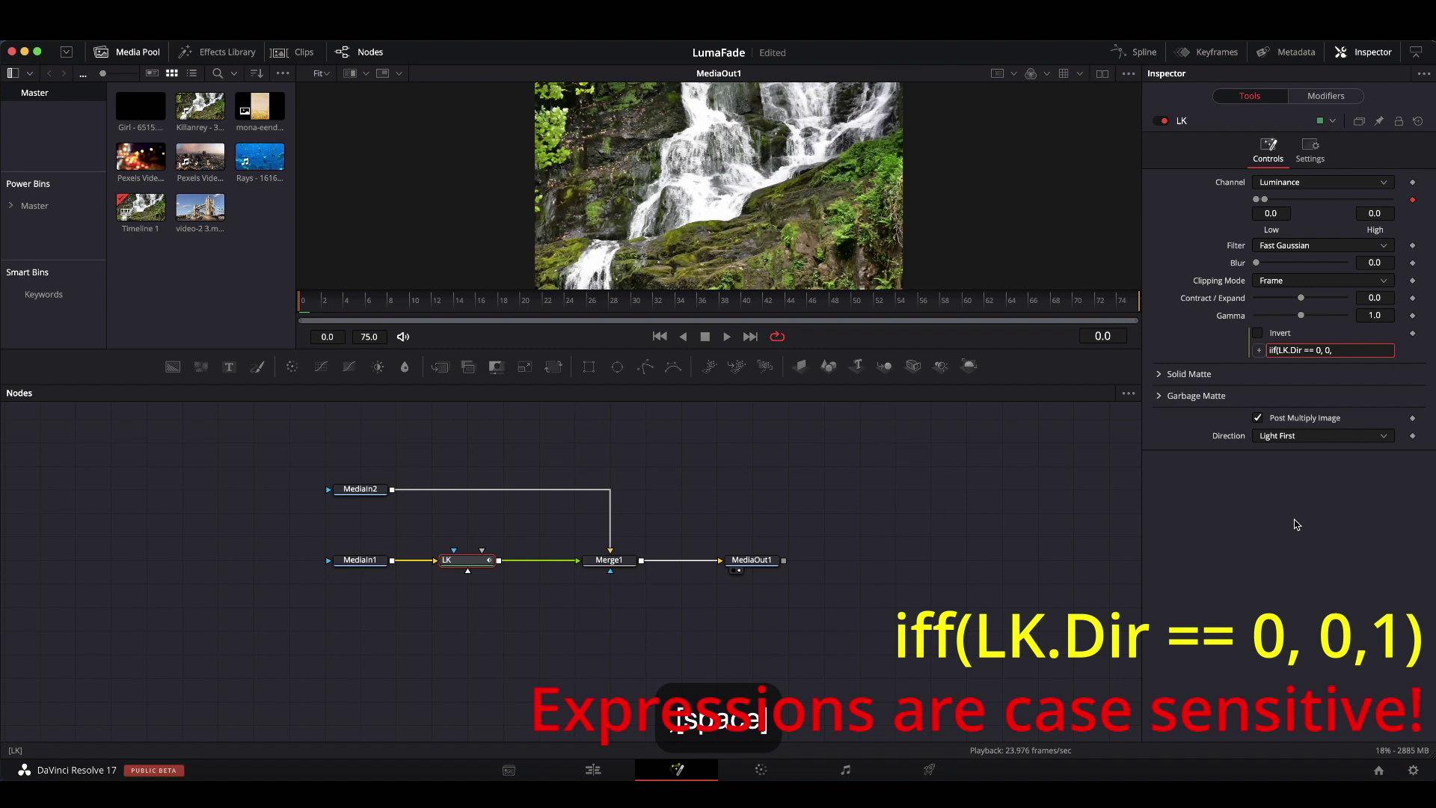
text( 1))
click(1296, 524)
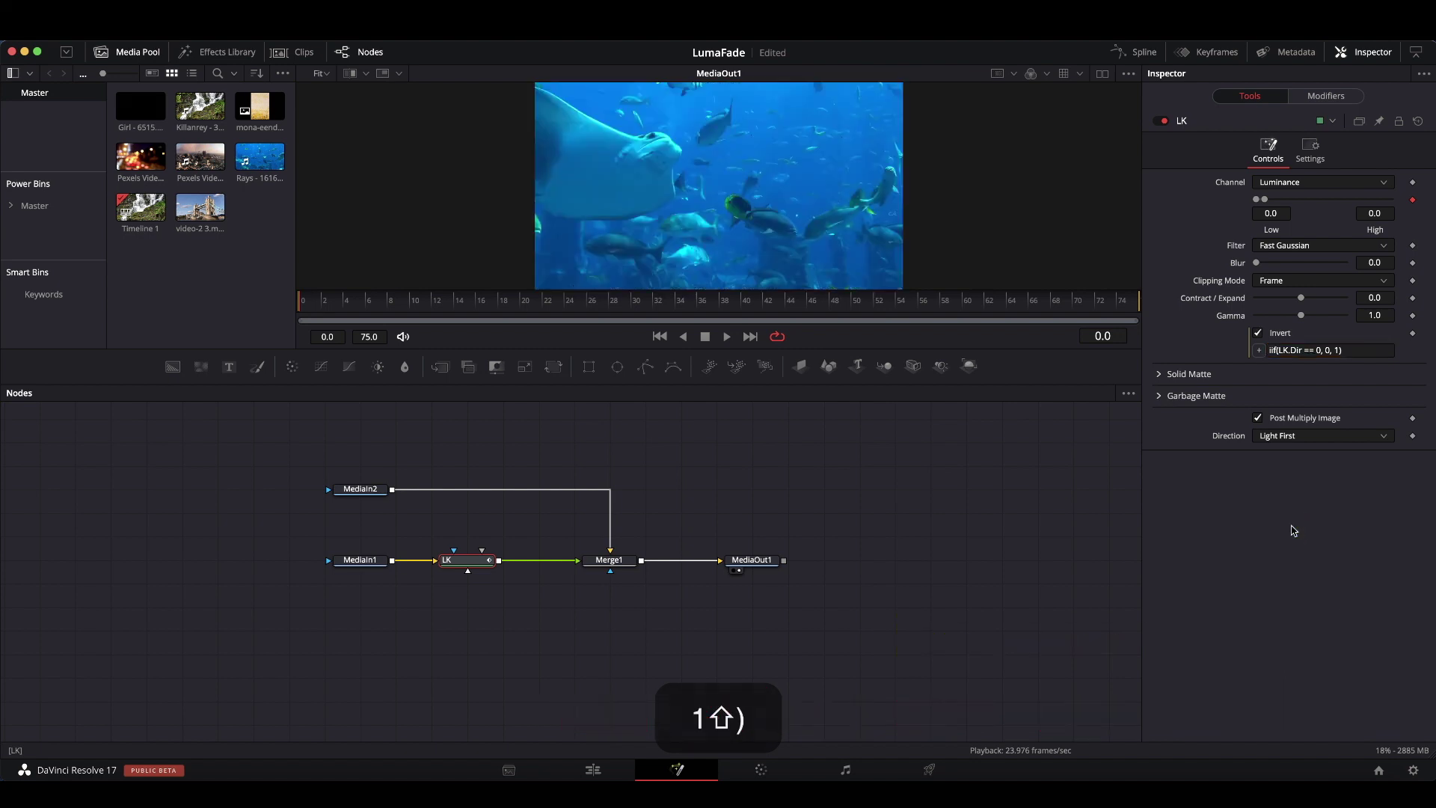
Step: Test the Direction control by alternating between Dark First and Light First, and leave it on Dark First
click(1310, 436)
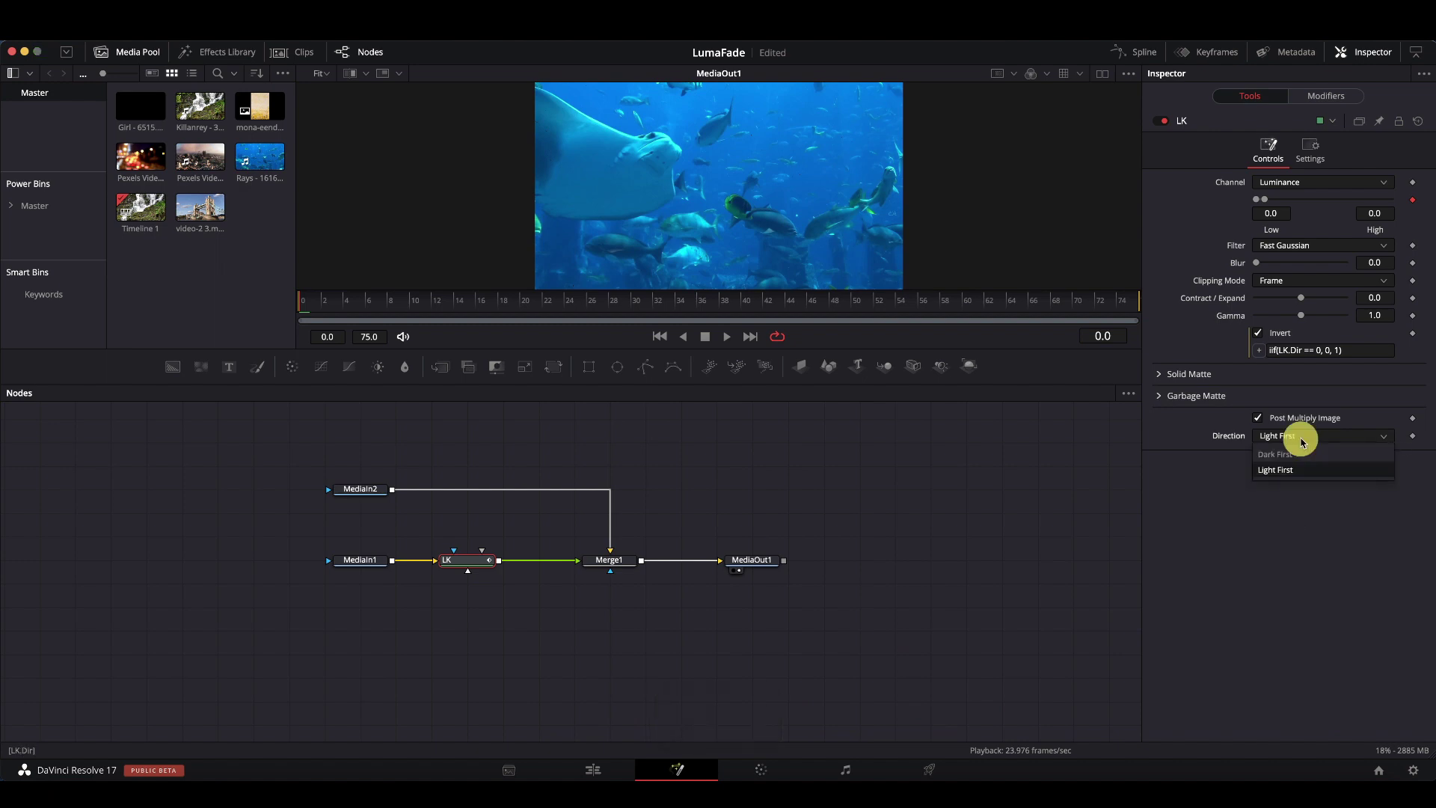
click(1265, 454)
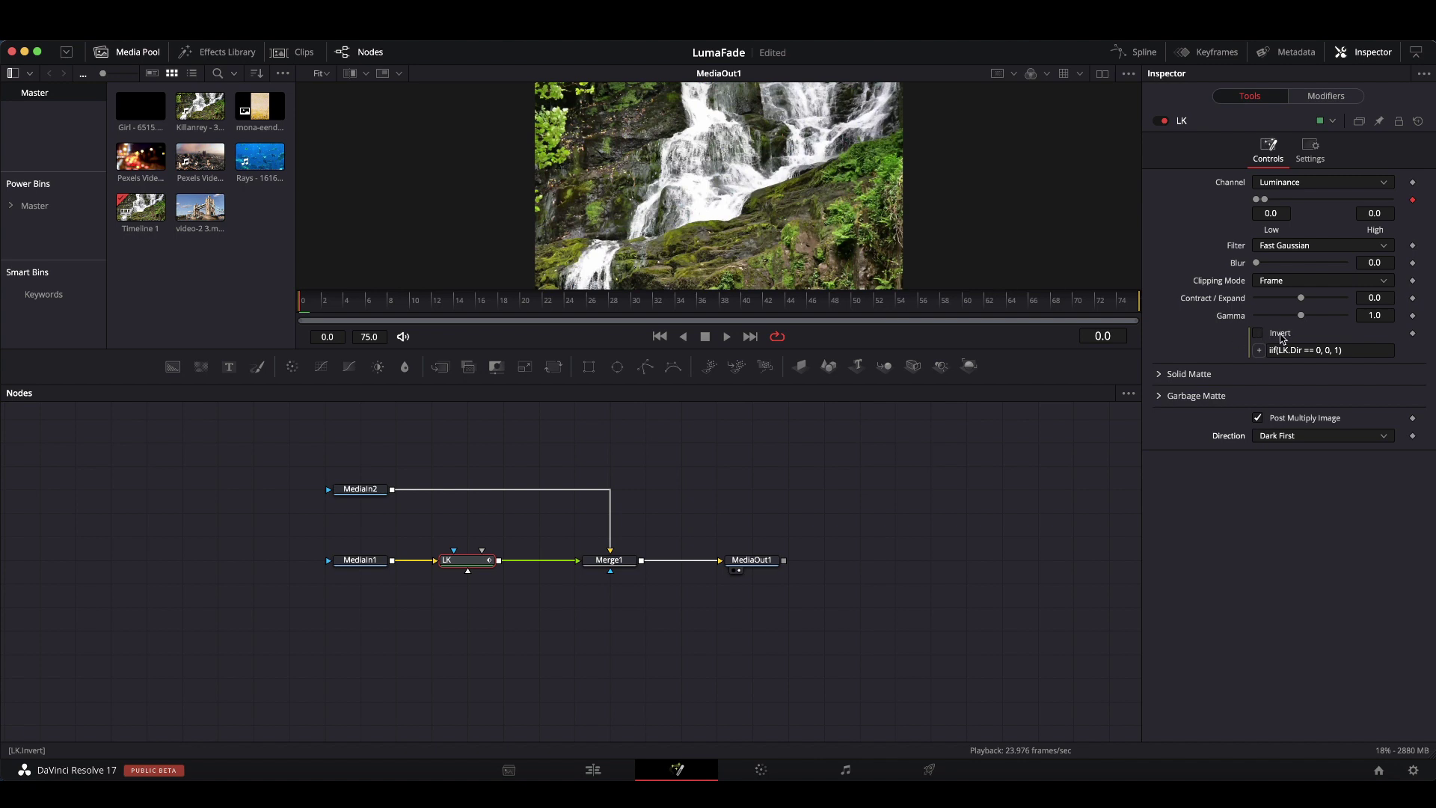
click(1285, 436)
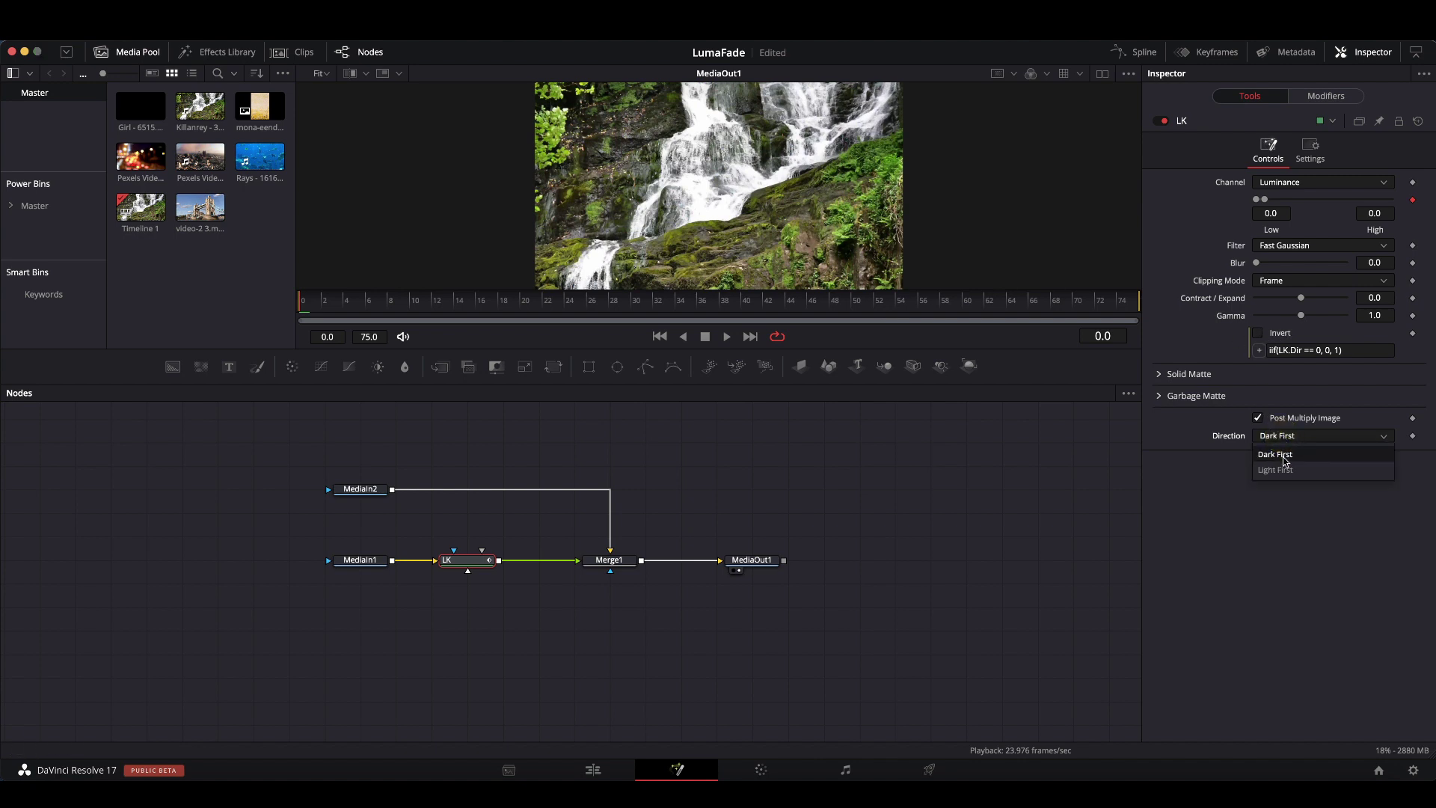
click(1282, 468)
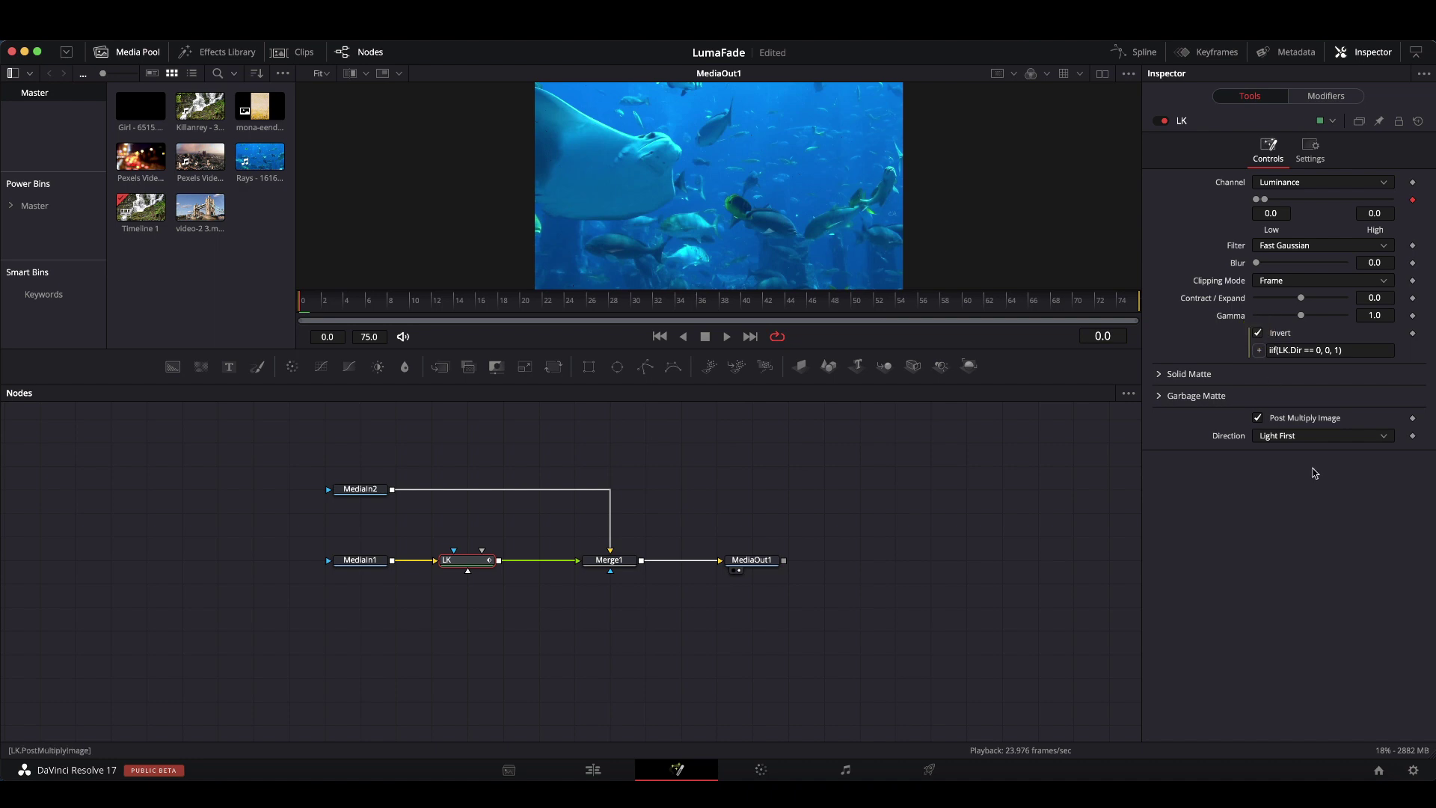
click(1283, 436)
click(1280, 454)
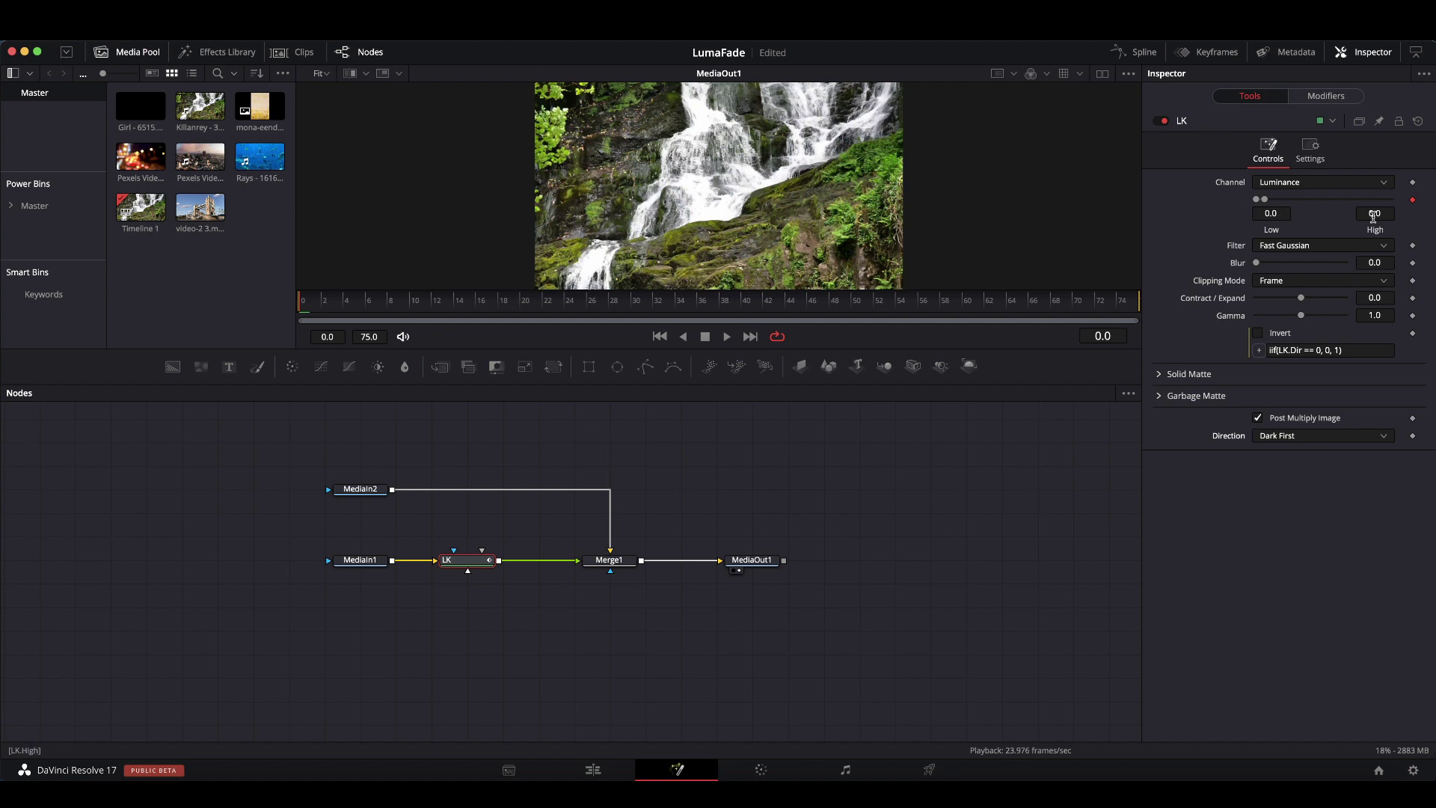
click(1287, 435)
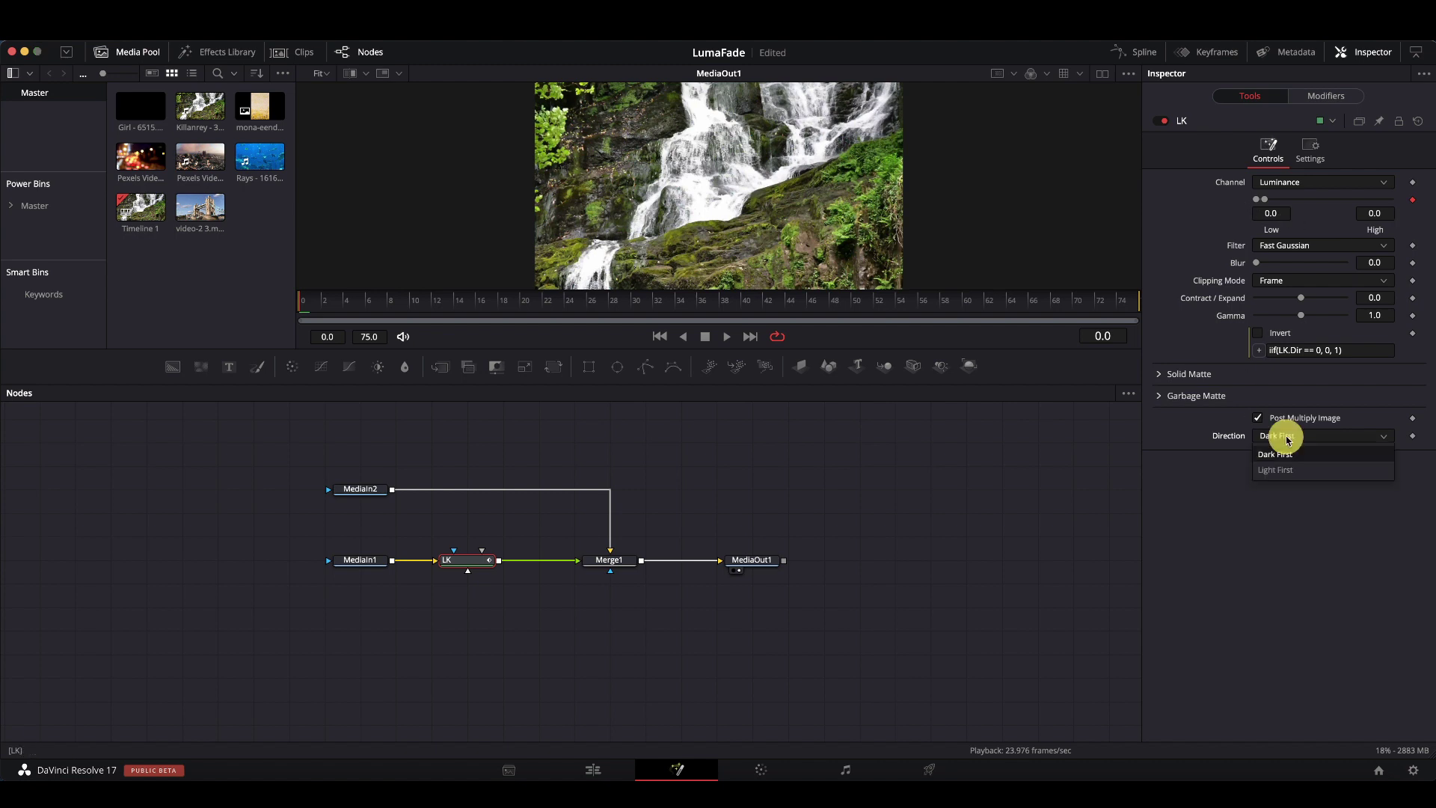
click(1286, 469)
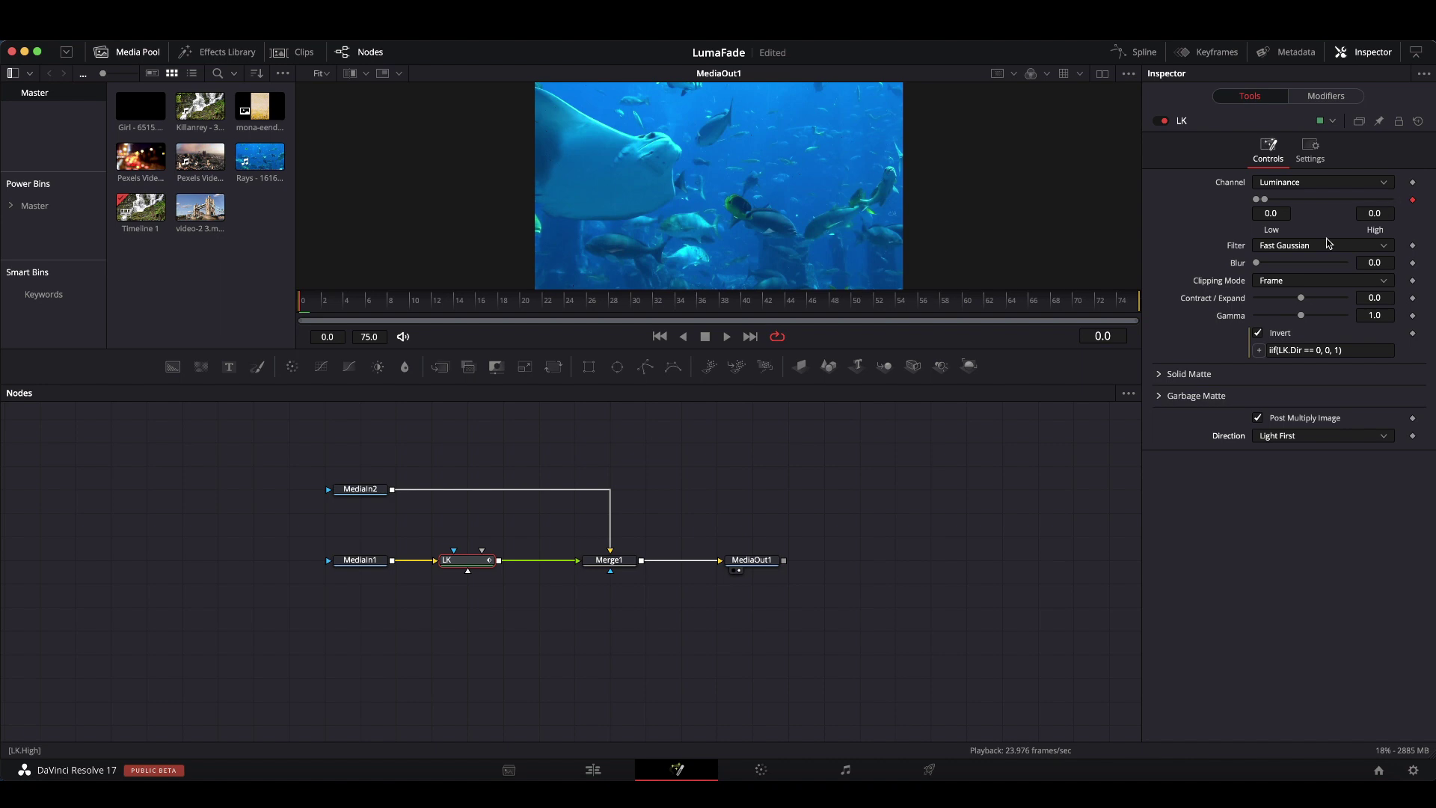
click(1280, 439)
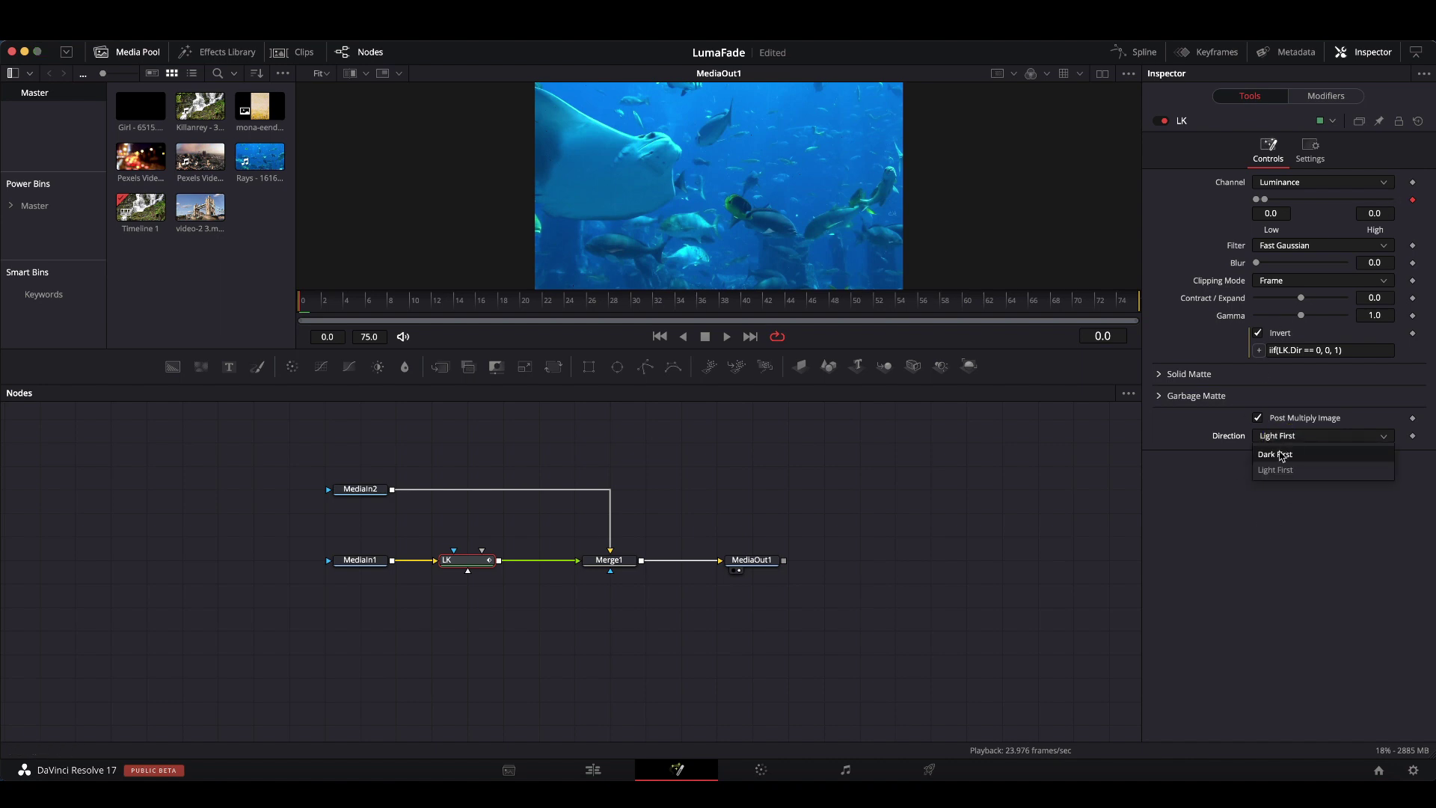
click(1282, 454)
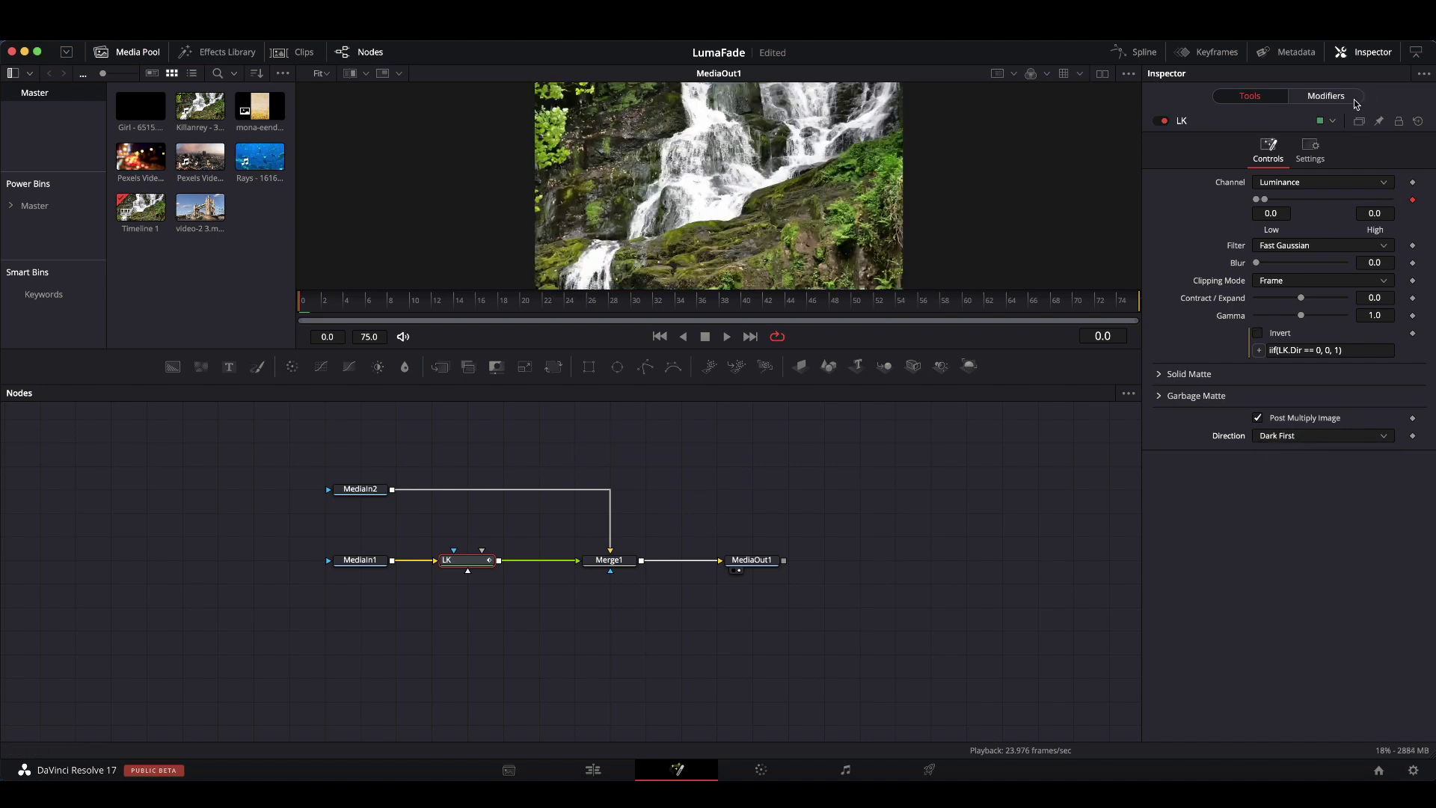
Step: Open the controls of the Anim Curves modifier on LK: Low and save the project
click(1342, 101)
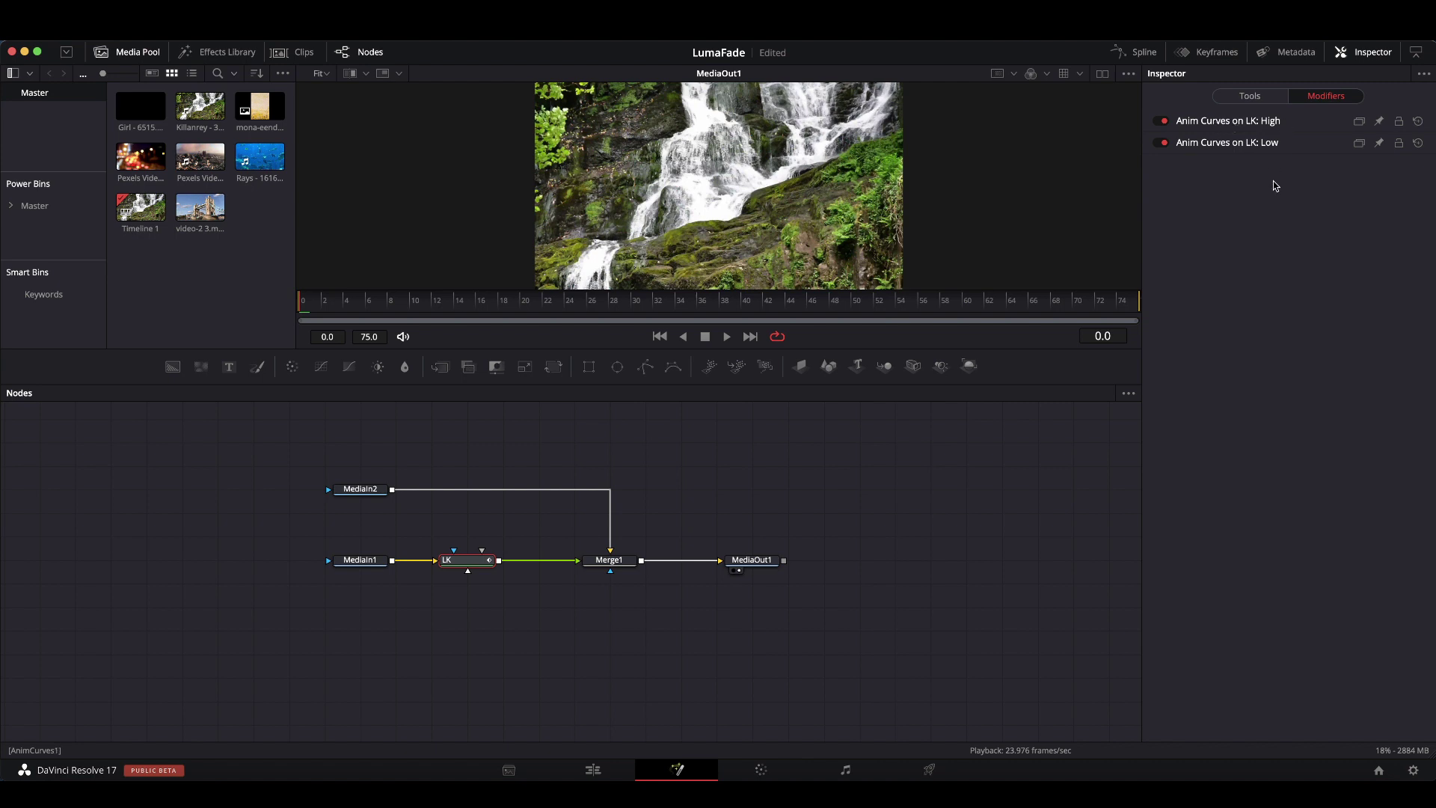
click(1220, 143)
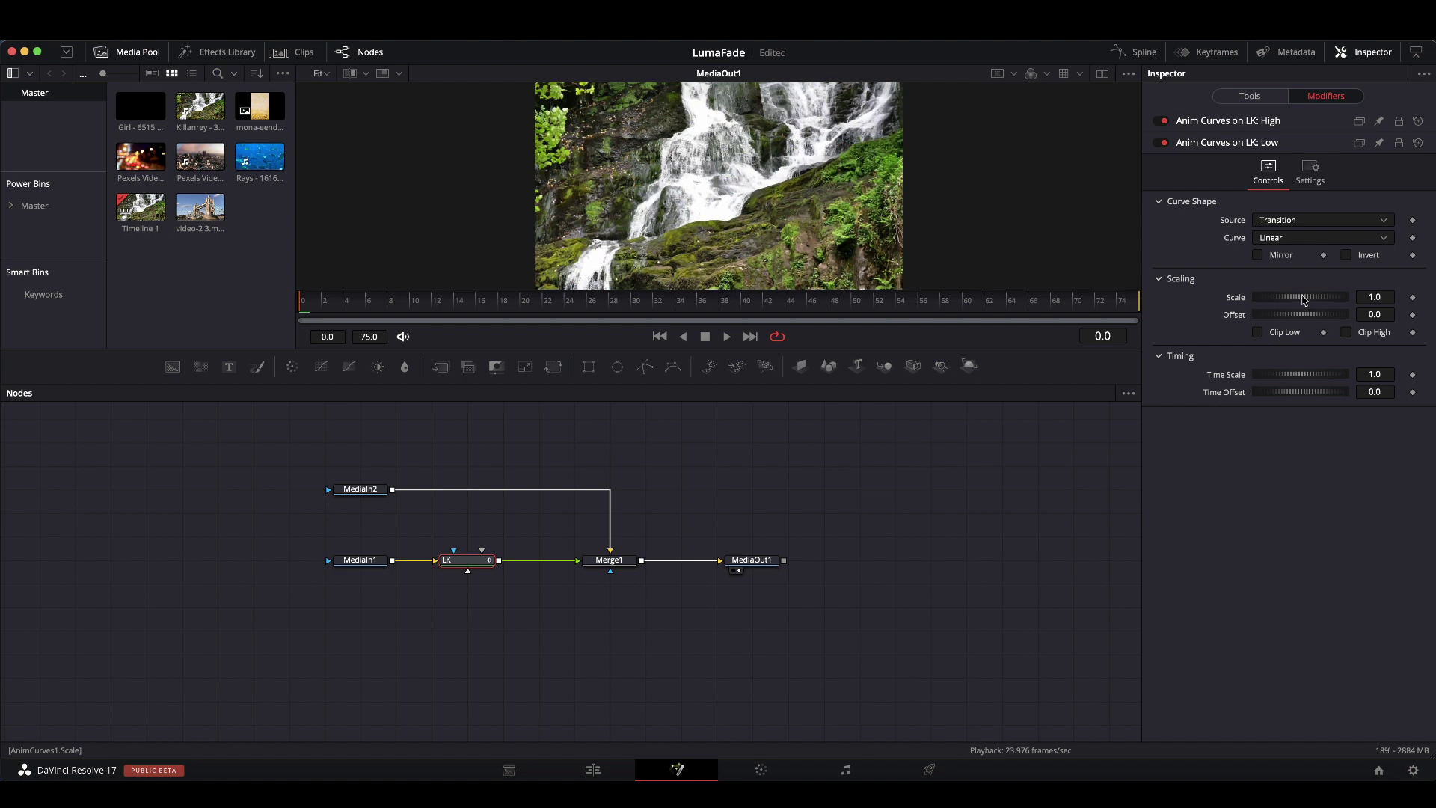
key(super+s)
Step: Drive the Scale of Anim Curves on LK: Low with the expression iif(LK.Dir == 0, 1, -1)
right_click(1232, 301)
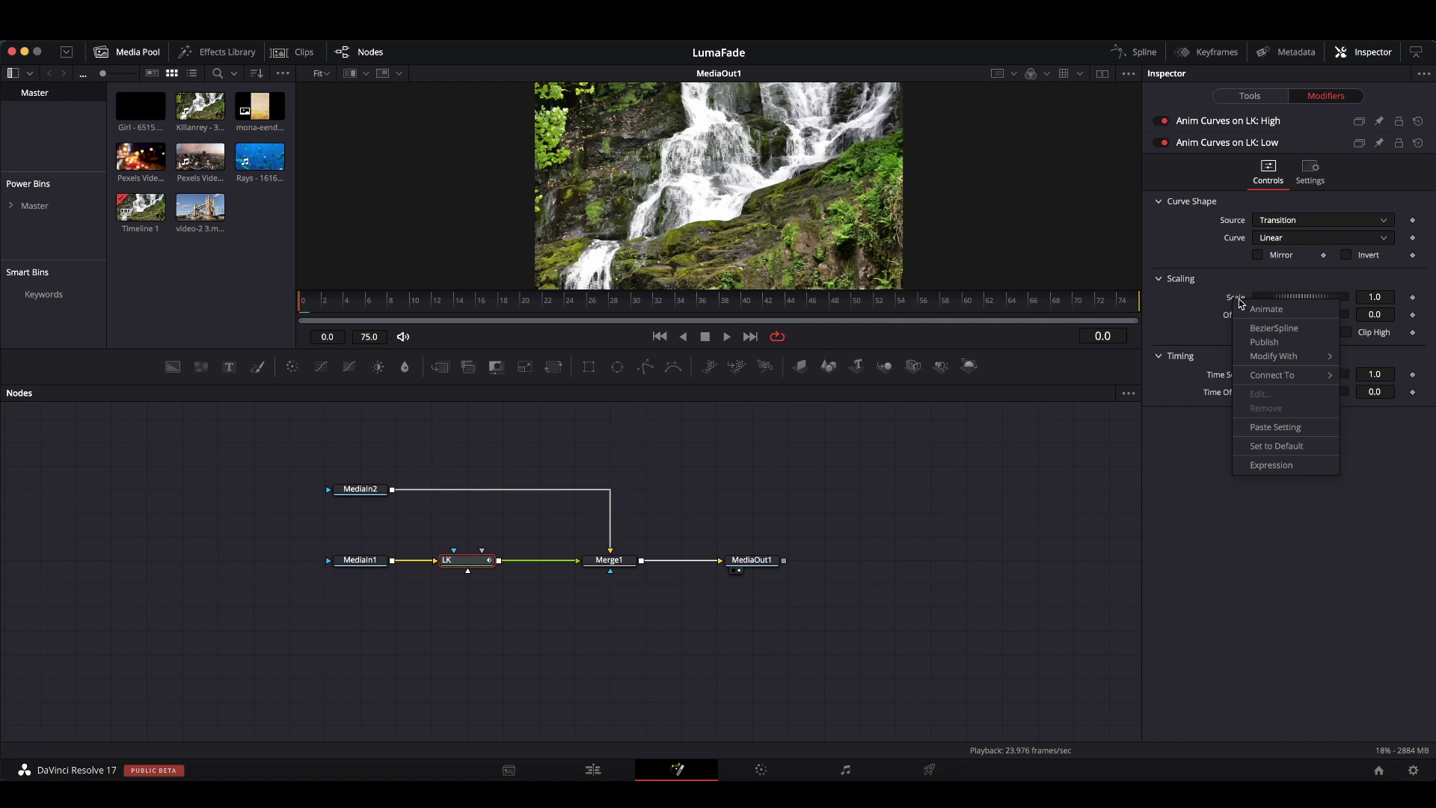
click(1265, 465)
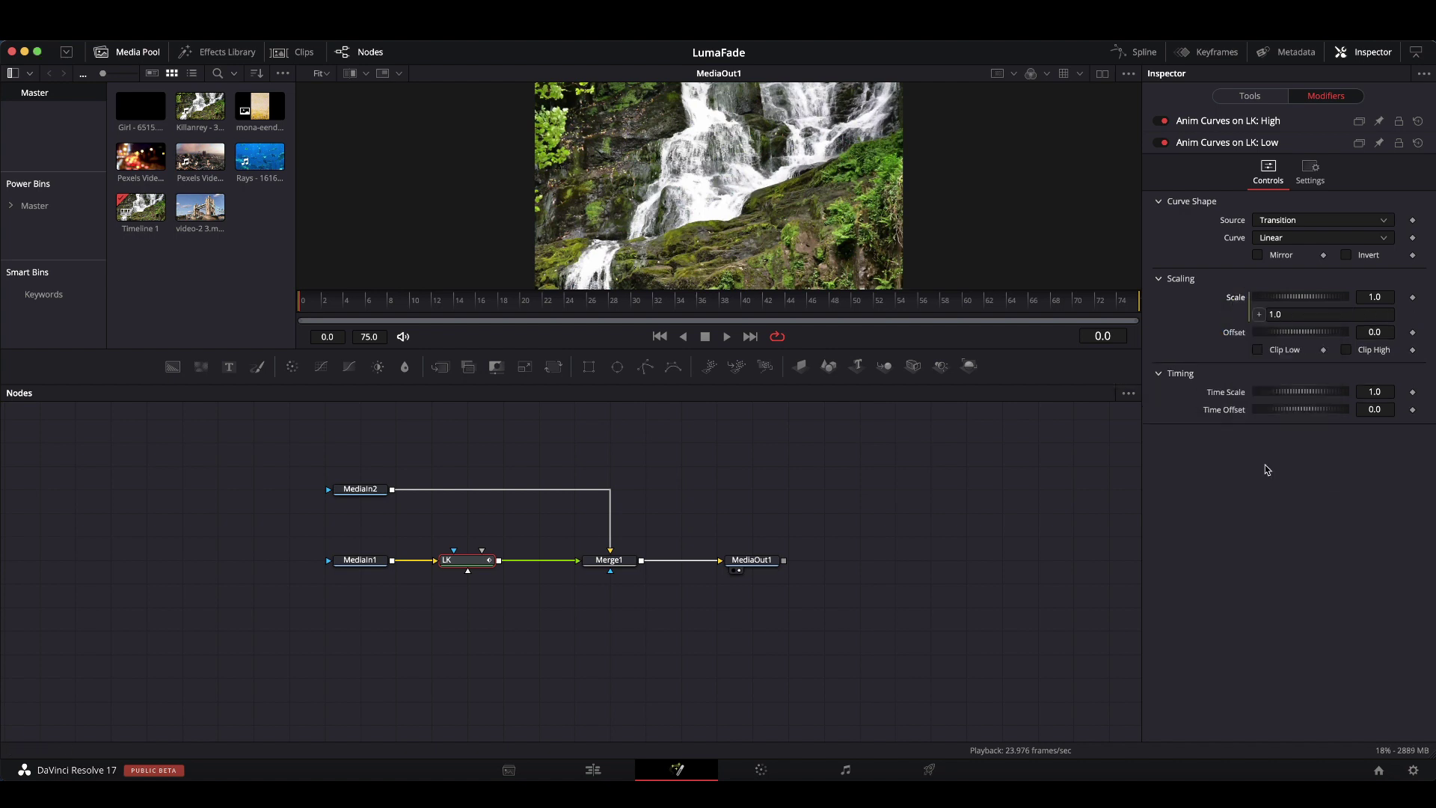
click(1294, 315)
double_click(1294, 315)
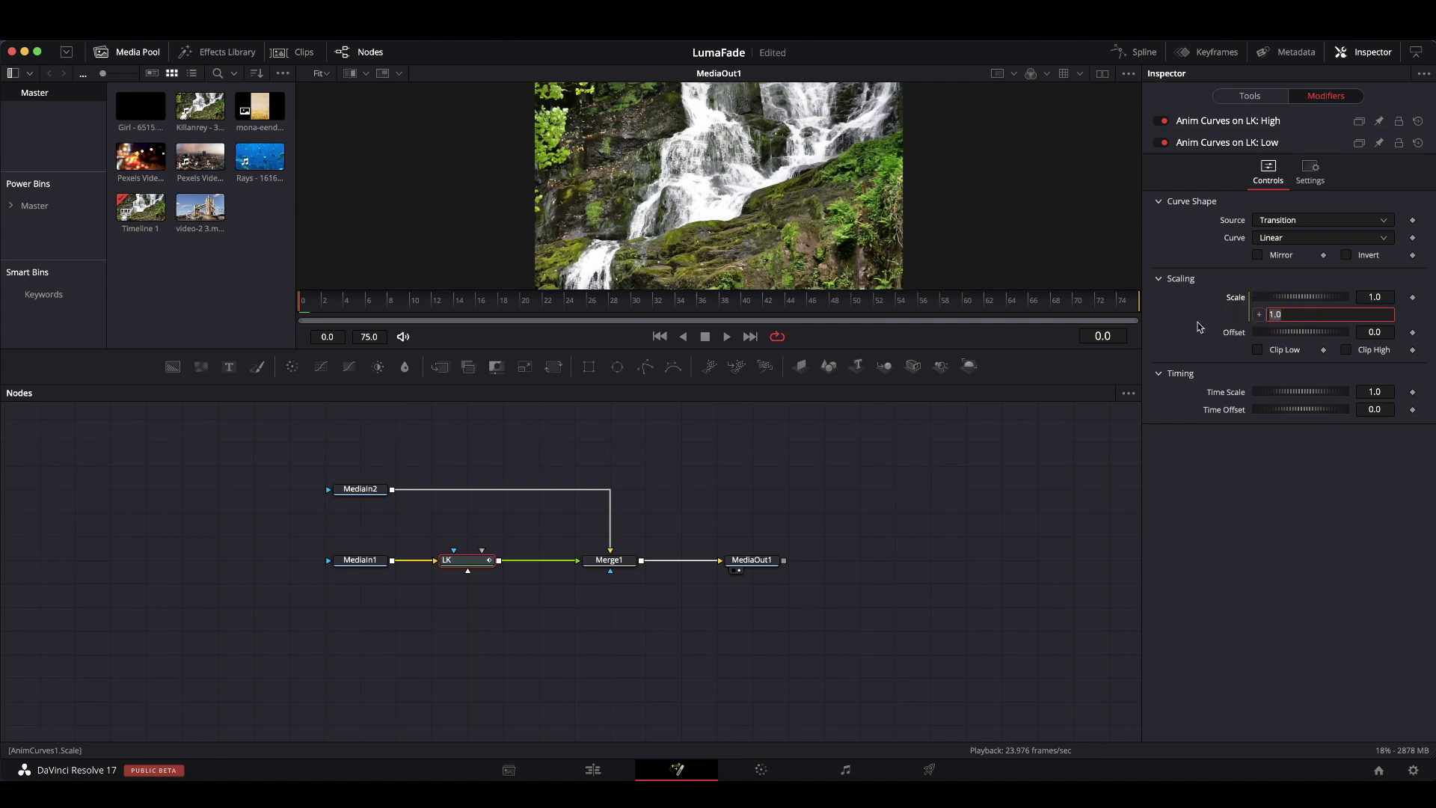
text(iif)
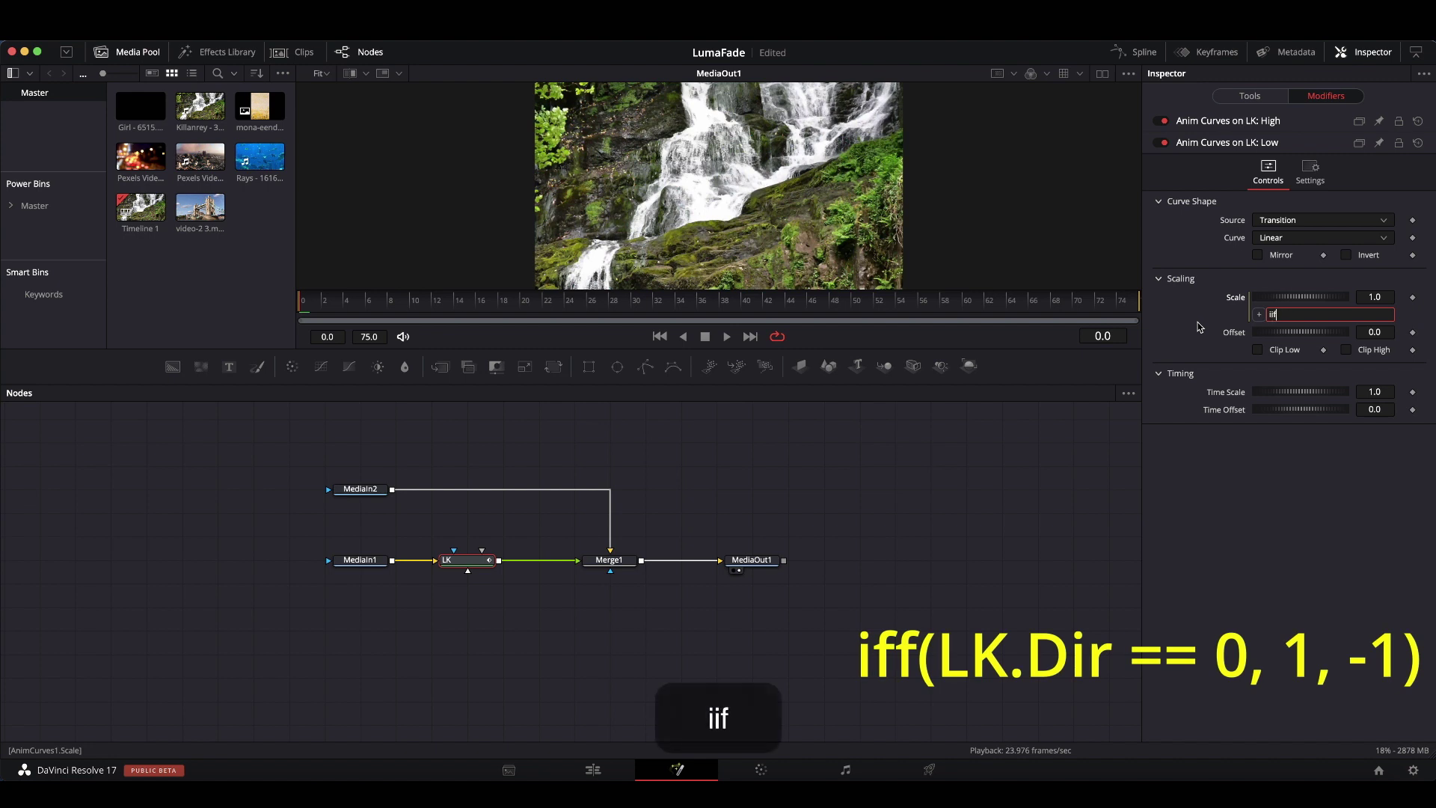
key(shift)
text(()
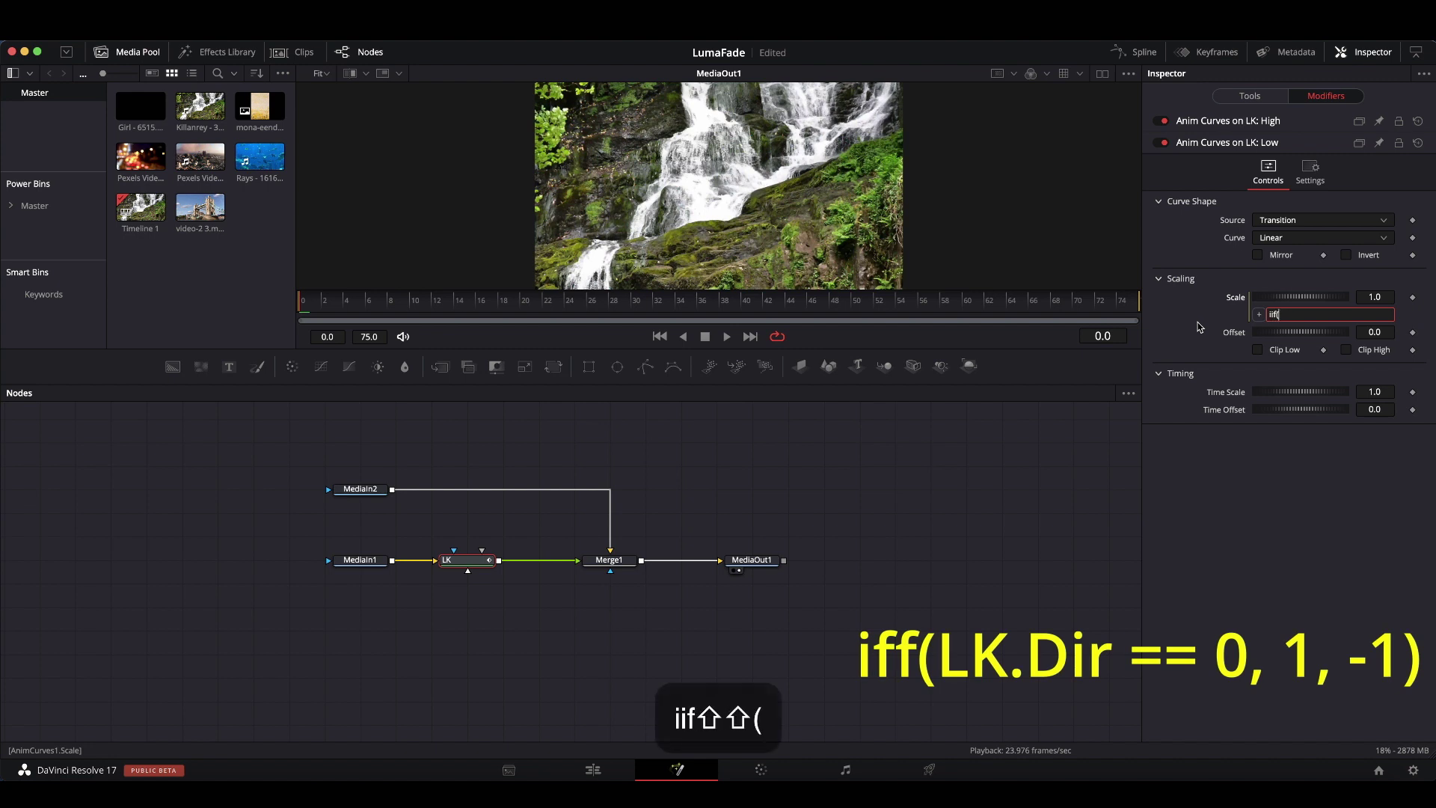
text(LK.Di)
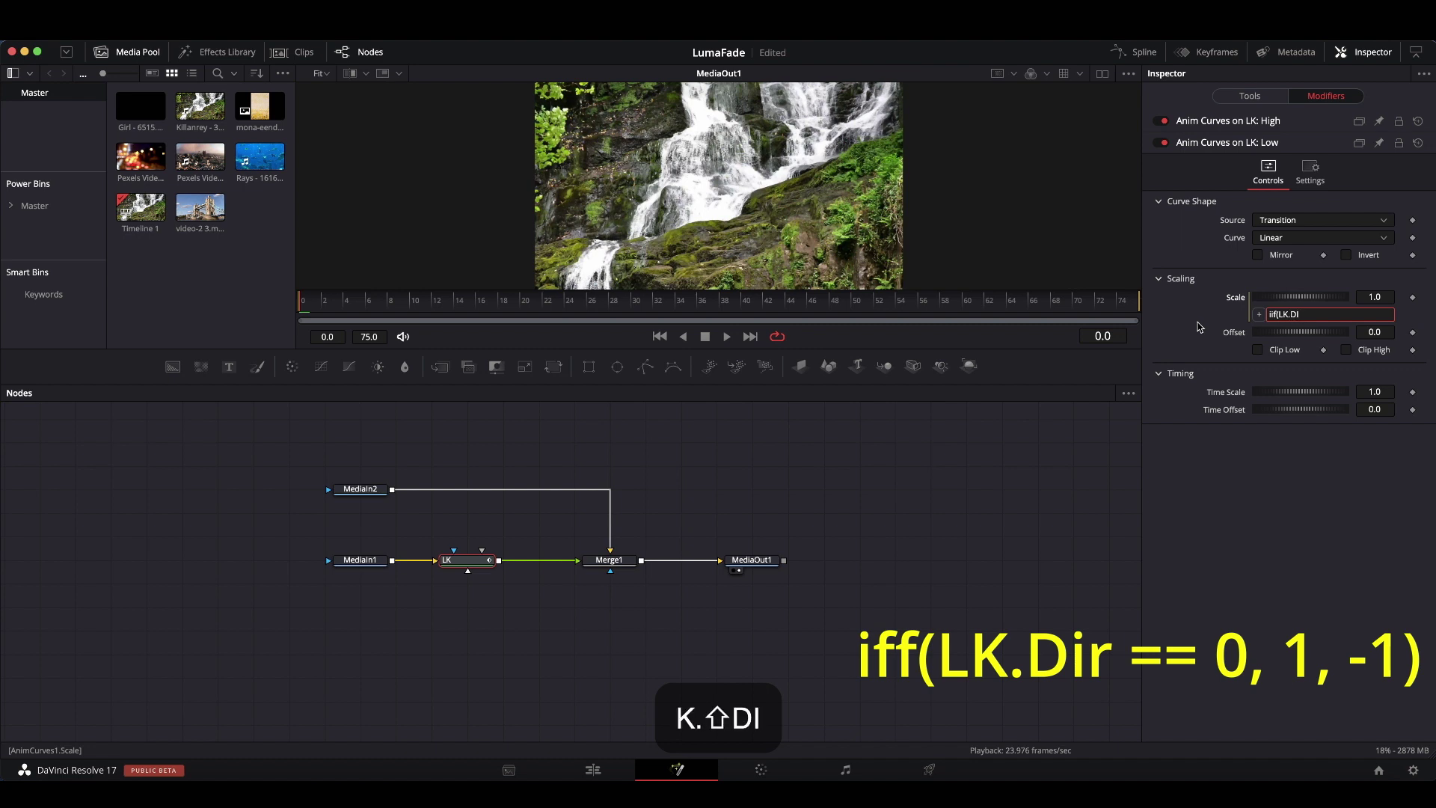
key(BackSpace)
text(r)
key(BackSpace)
text(ir)
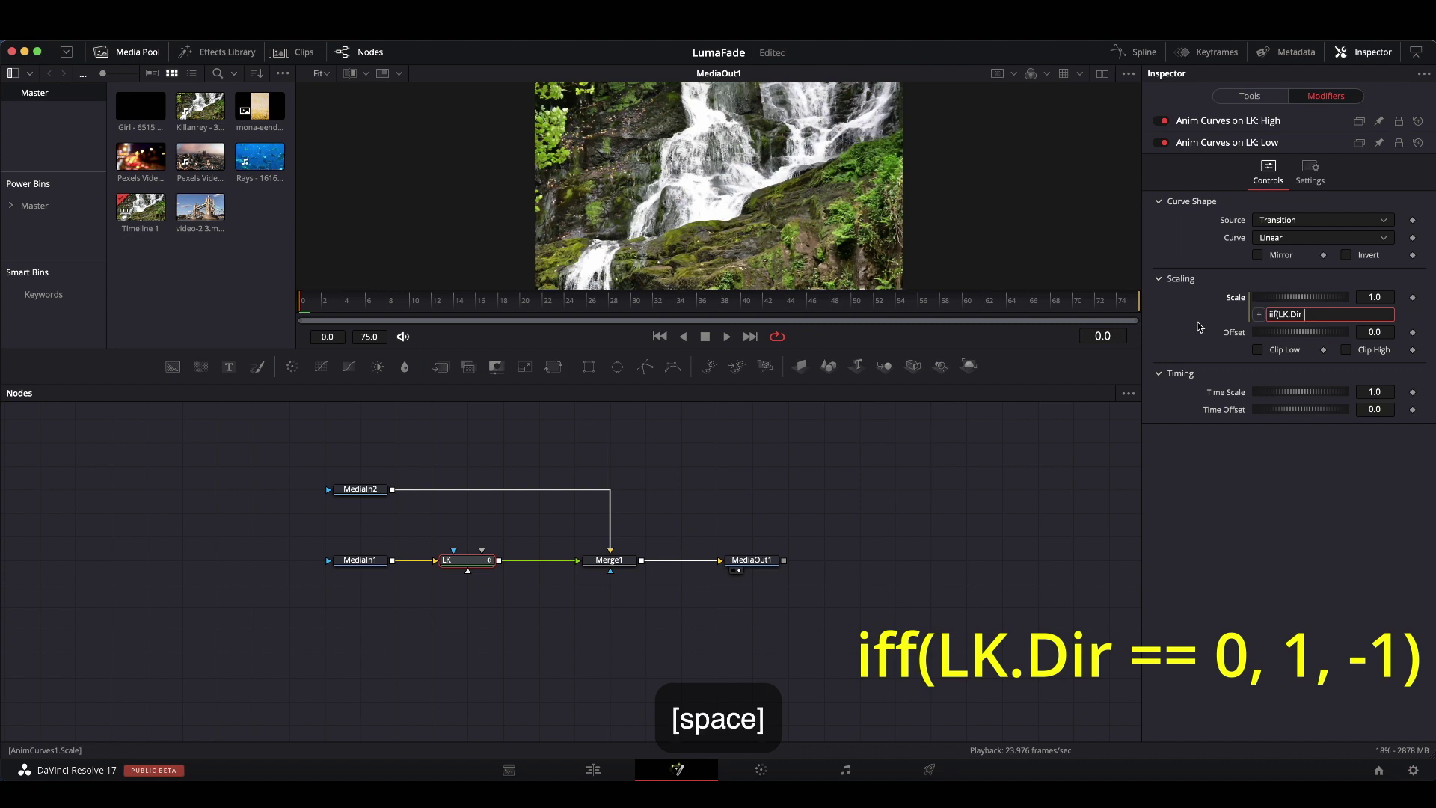
text( == )
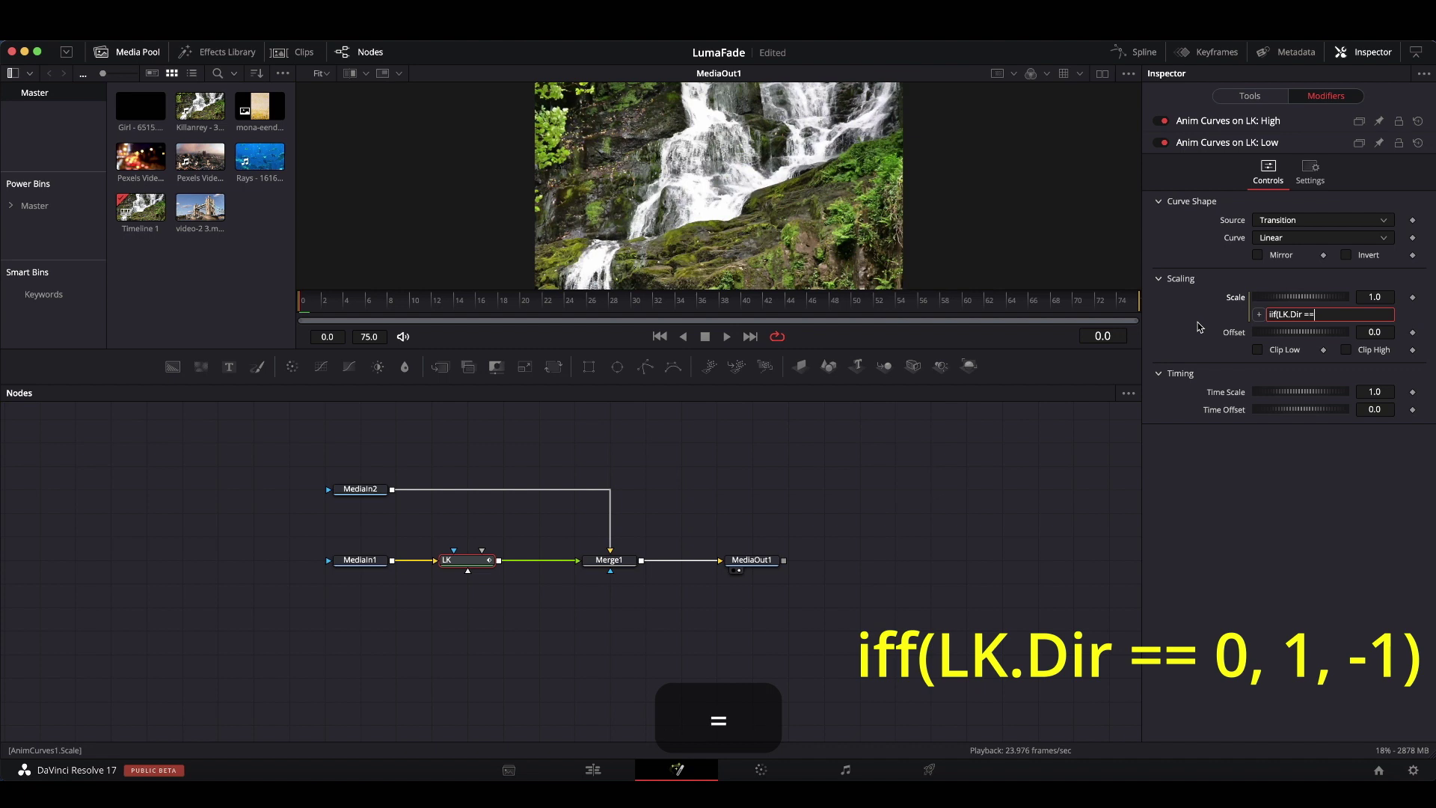
text(0, 1,)
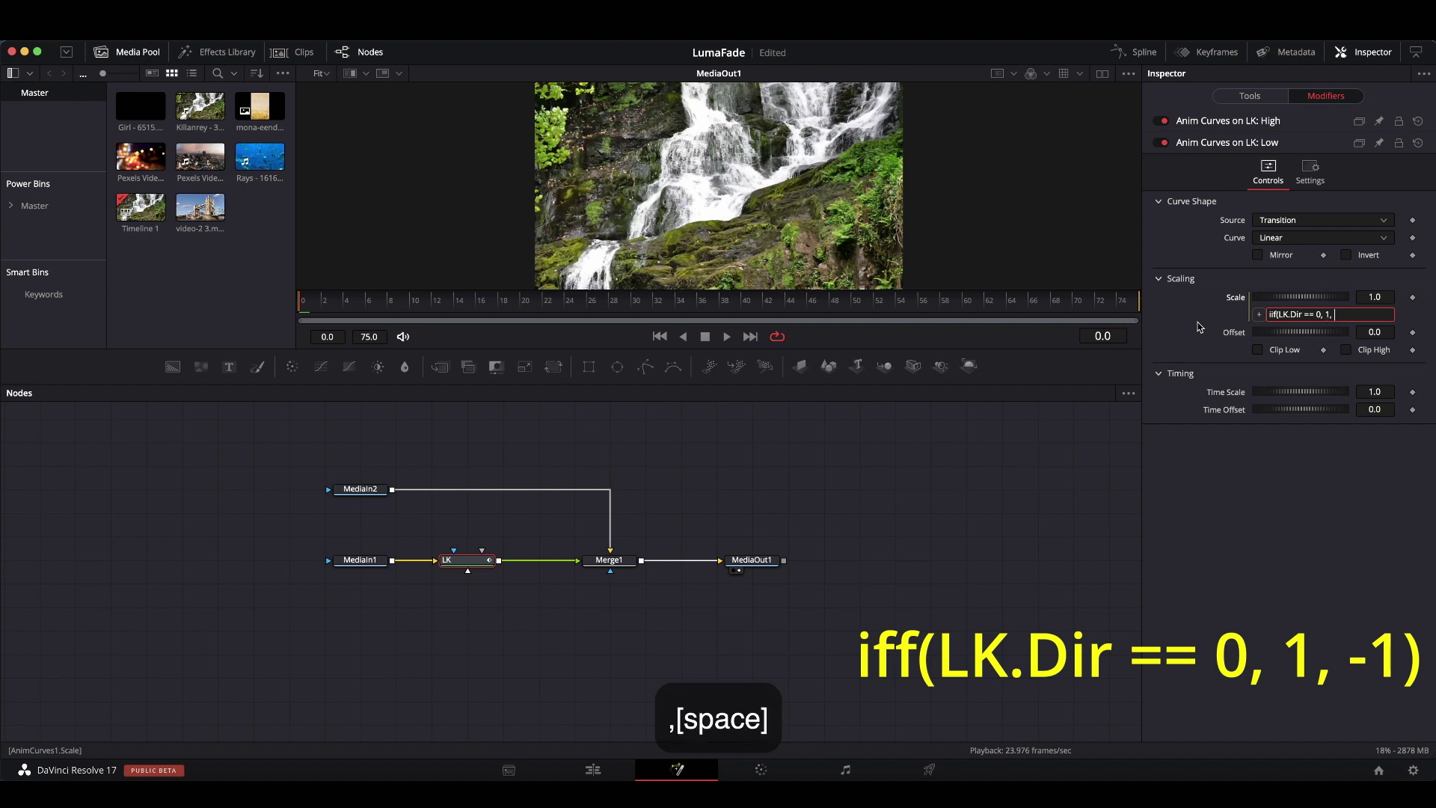
text( -1)
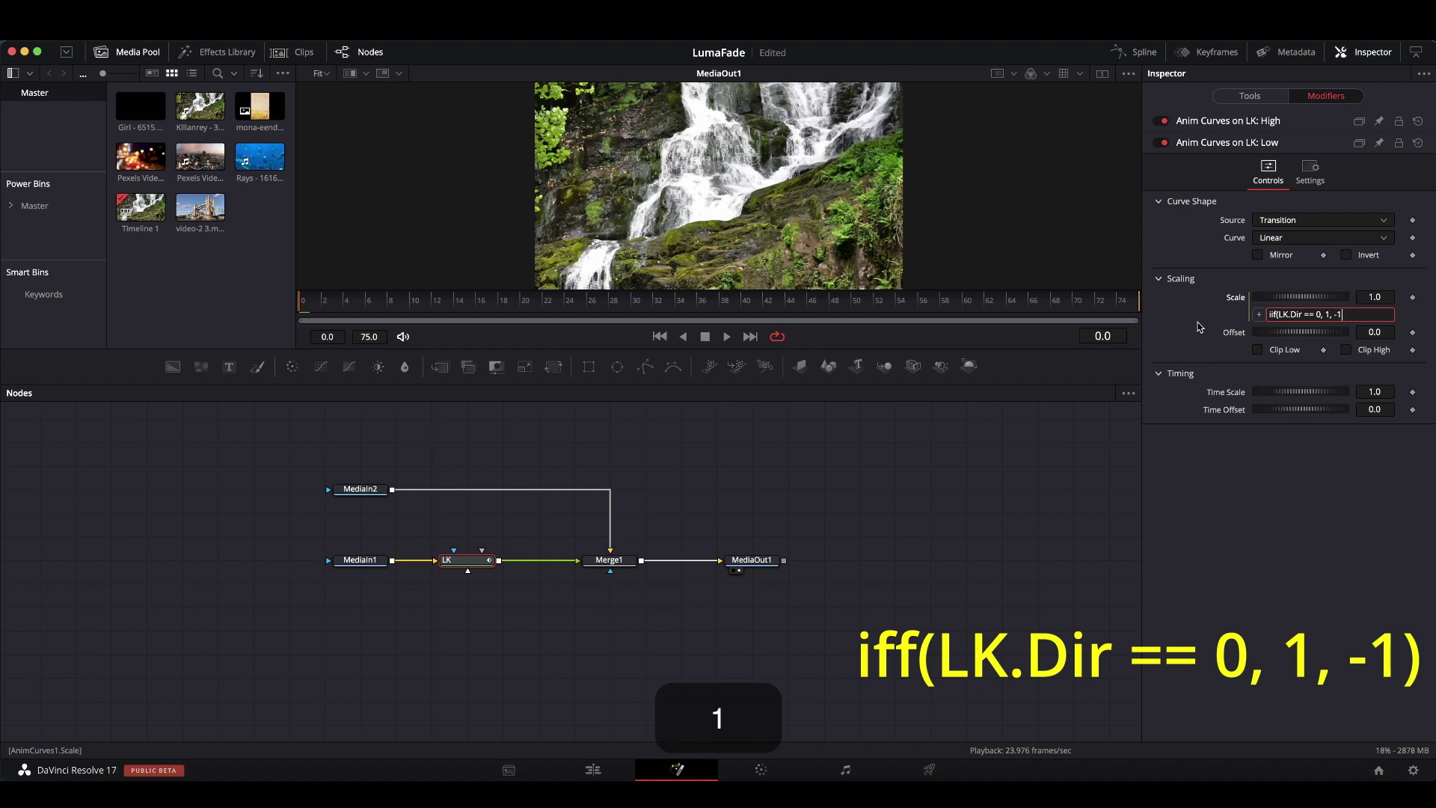
text())
click(1224, 516)
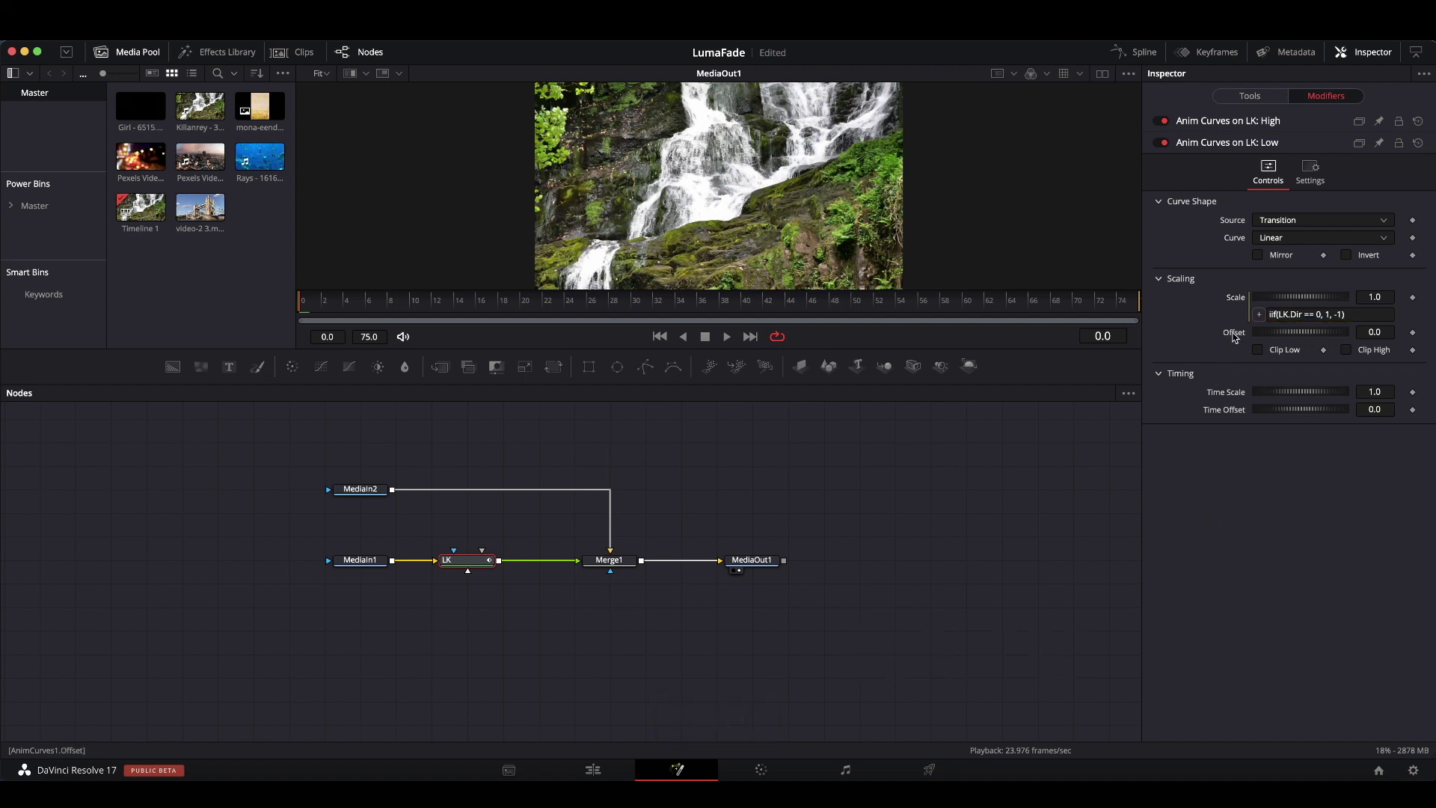
right_click(1234, 337)
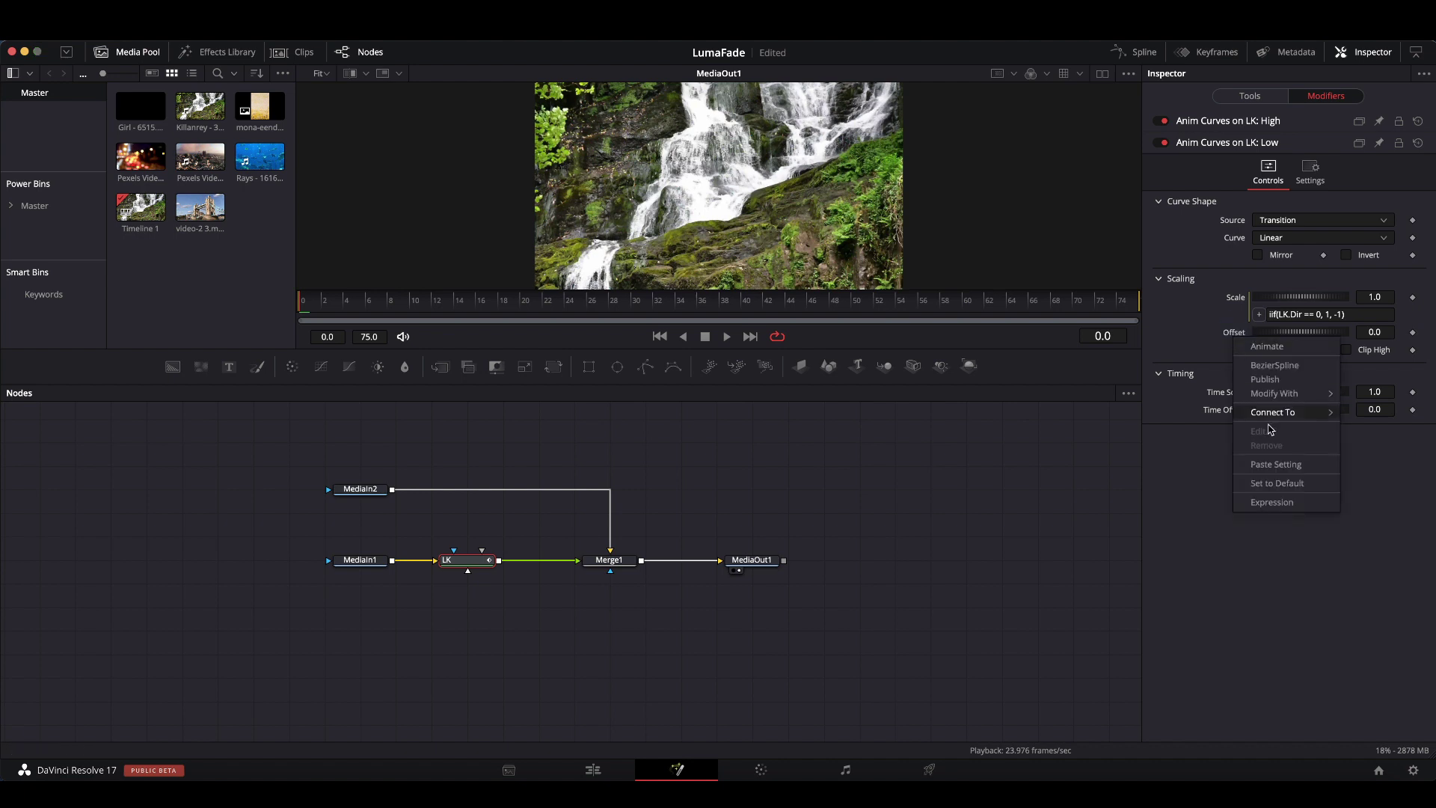
click(1284, 503)
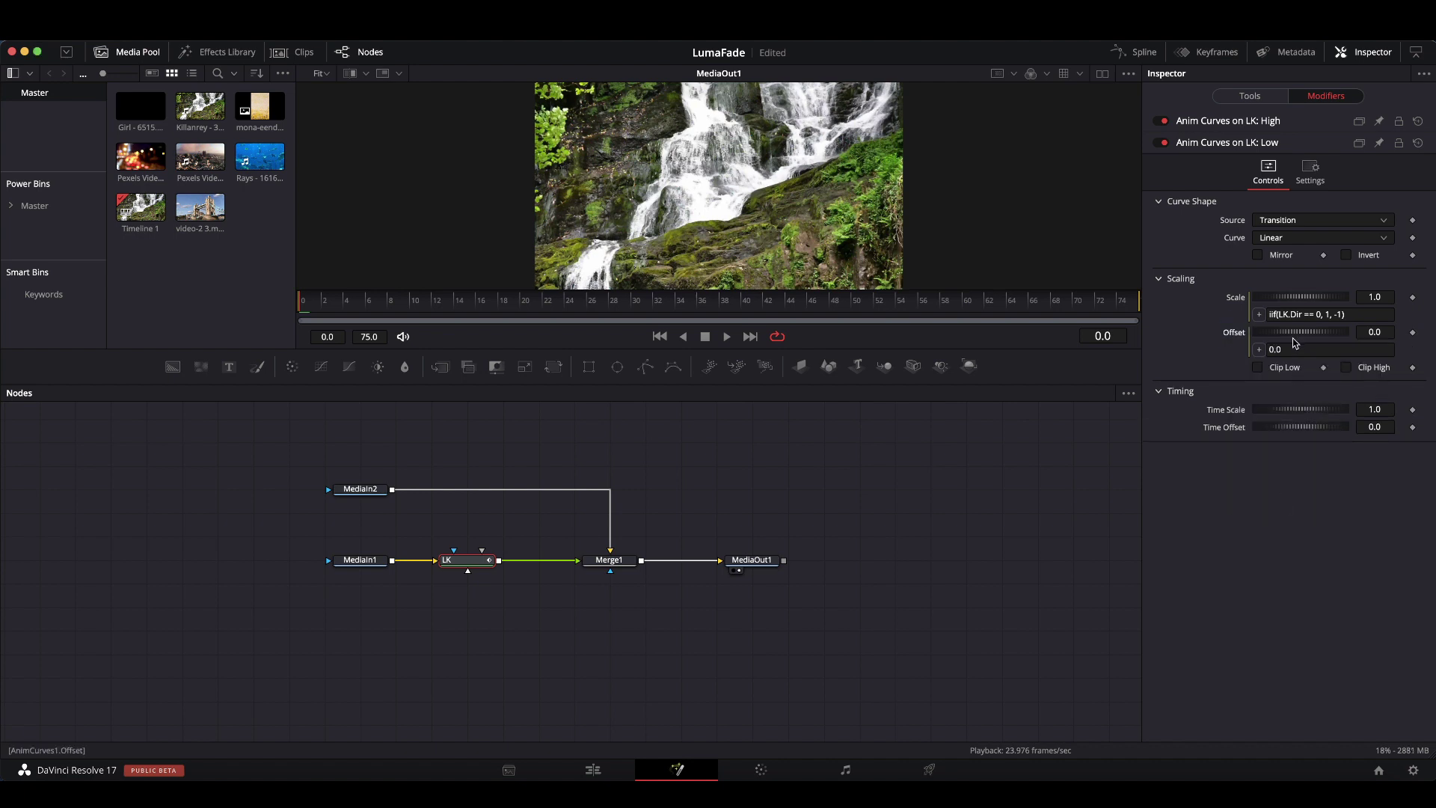
drag(1293, 349, 1196, 350)
key(BackSpace)
key(Return)
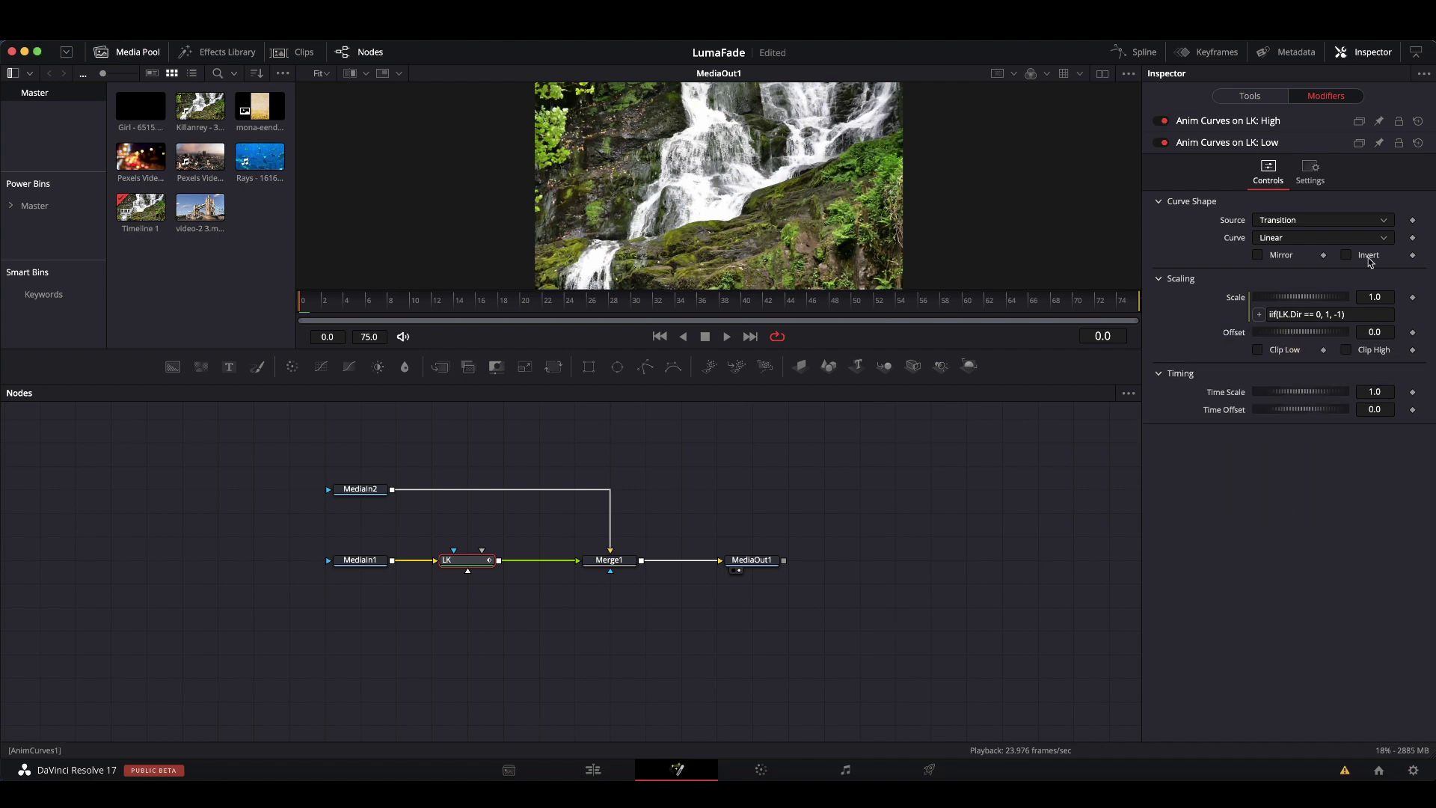
Step: Drive the Offset of Anim Curves on LK: Low with the expression iif(LK.Dir == 0, 0, 1)
right_click(1236, 337)
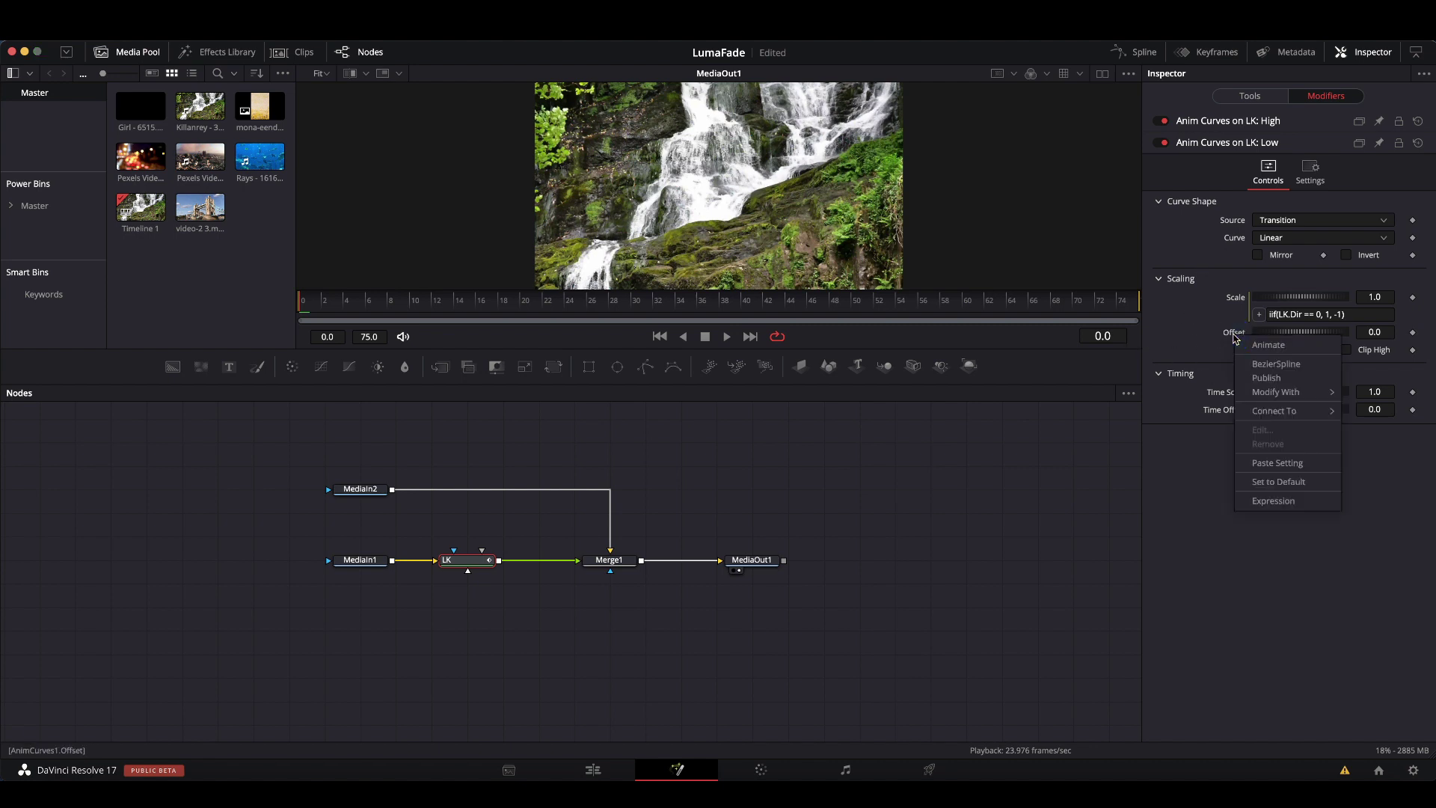
click(1270, 500)
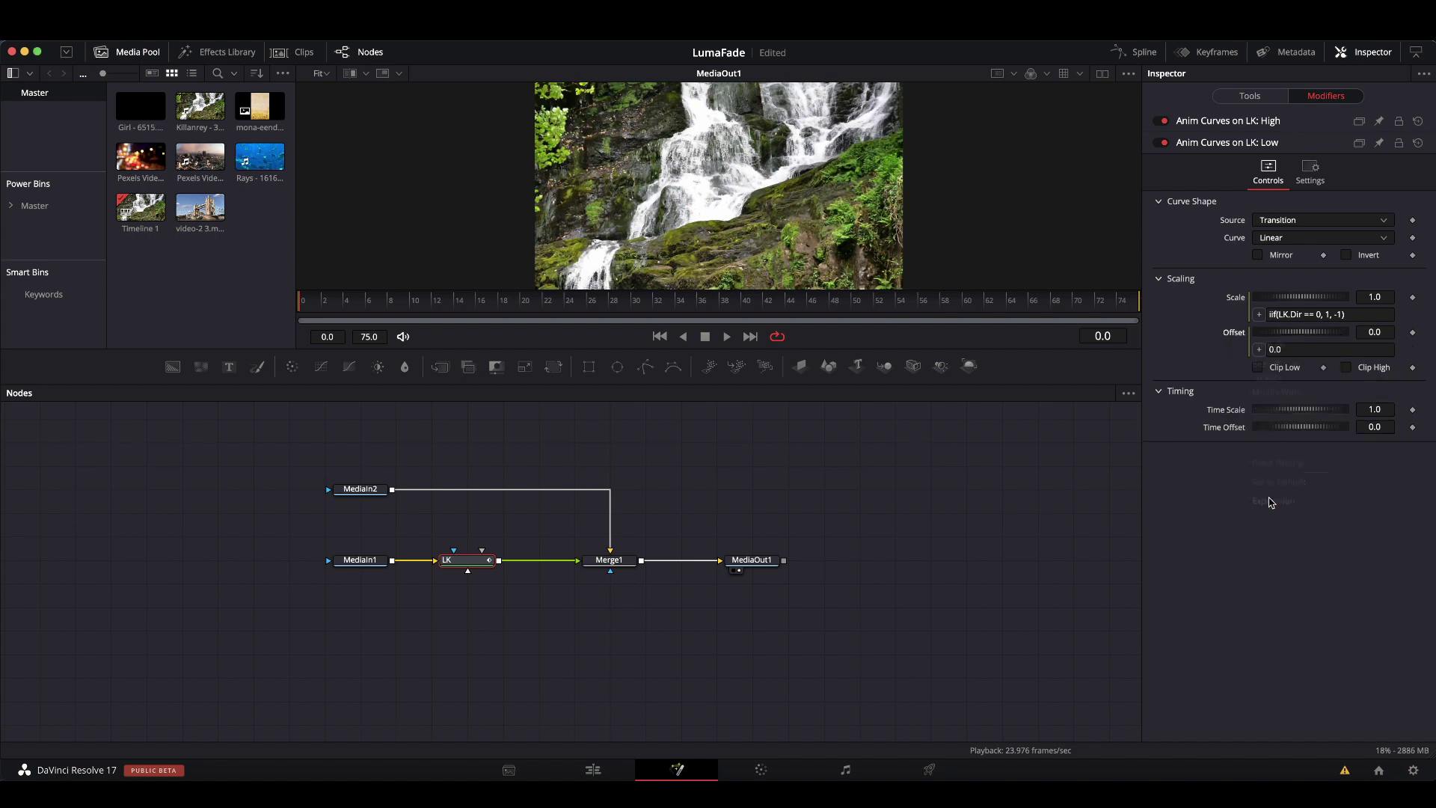
click(1276, 348)
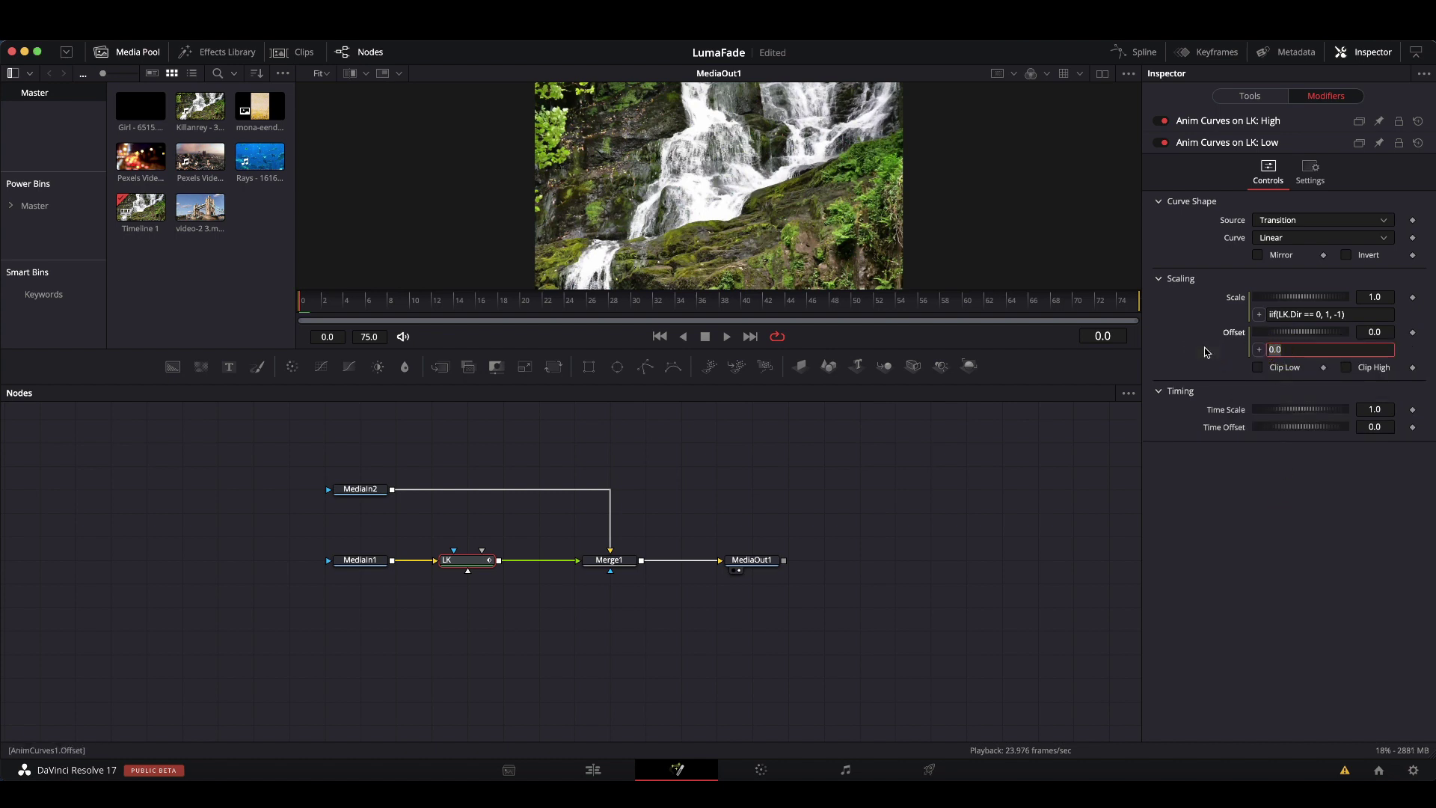
text(ii)
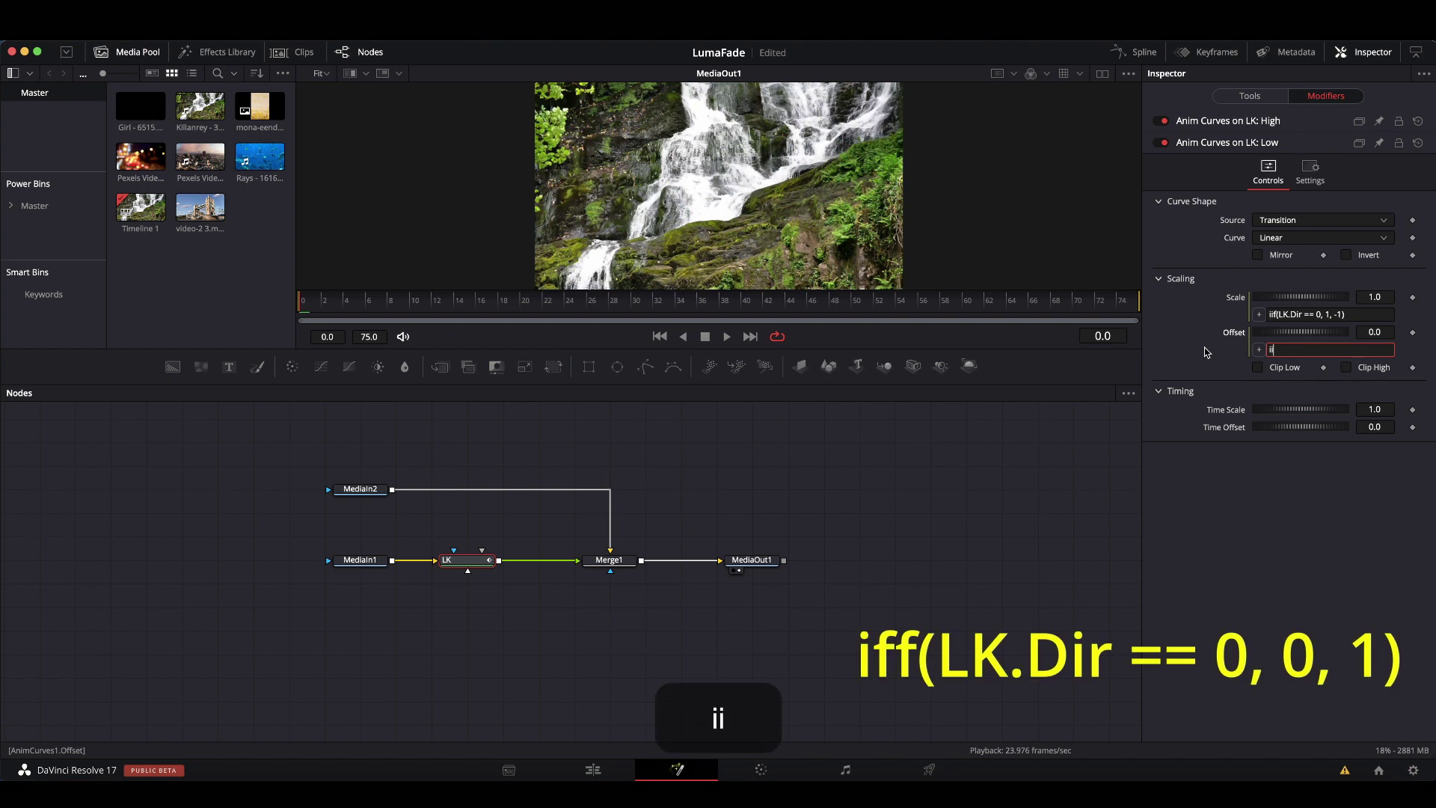
text(f(LK.Dir == )
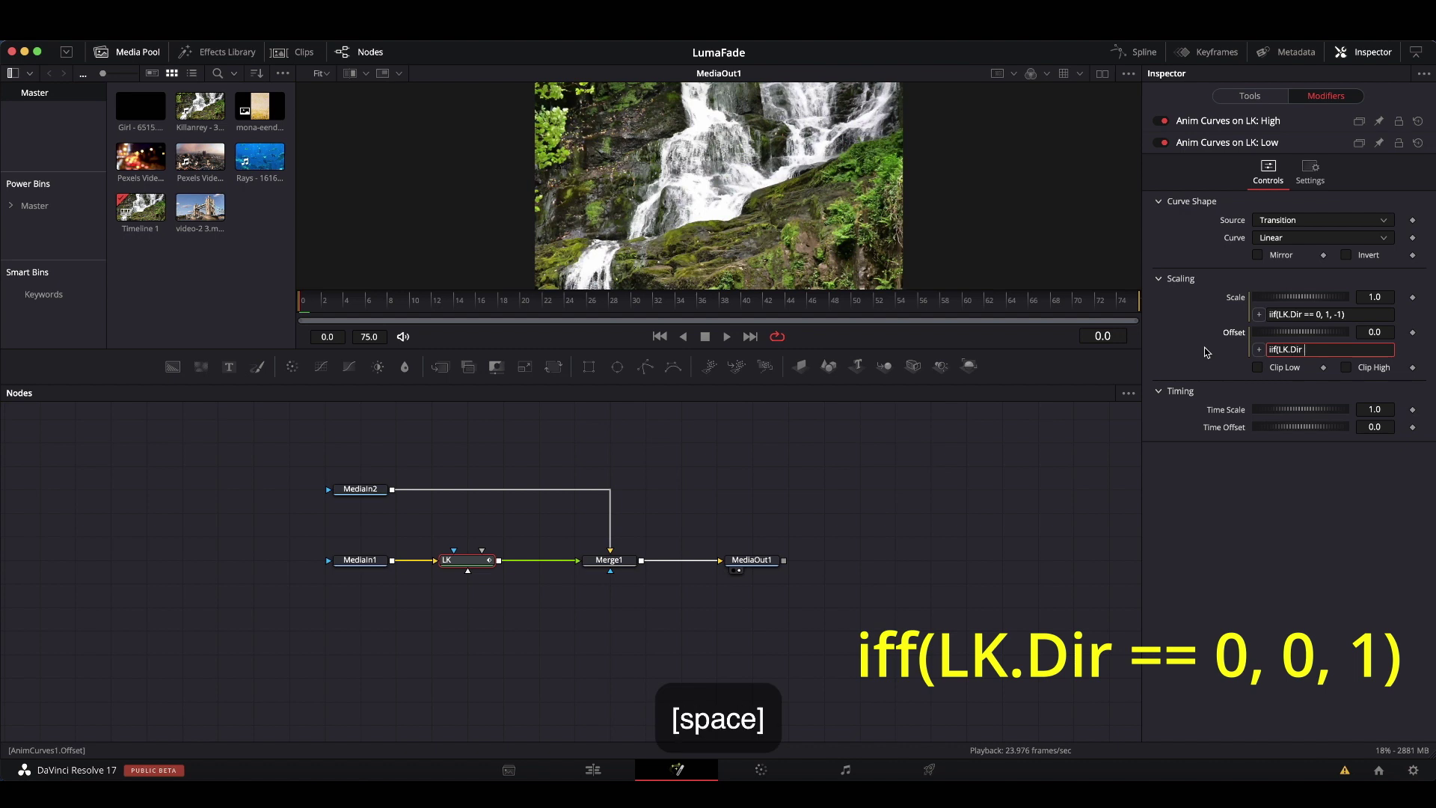
text(0)
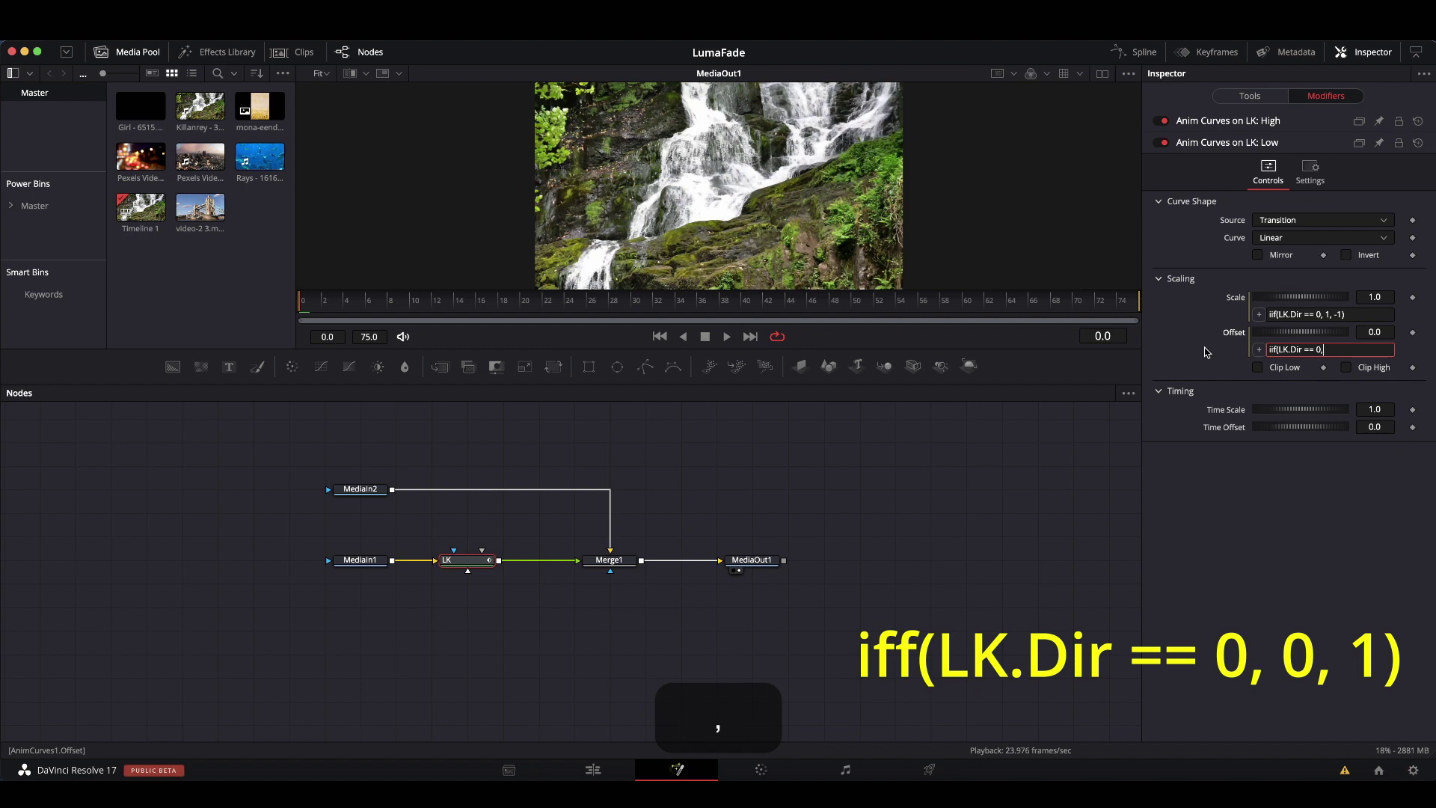
text(, )
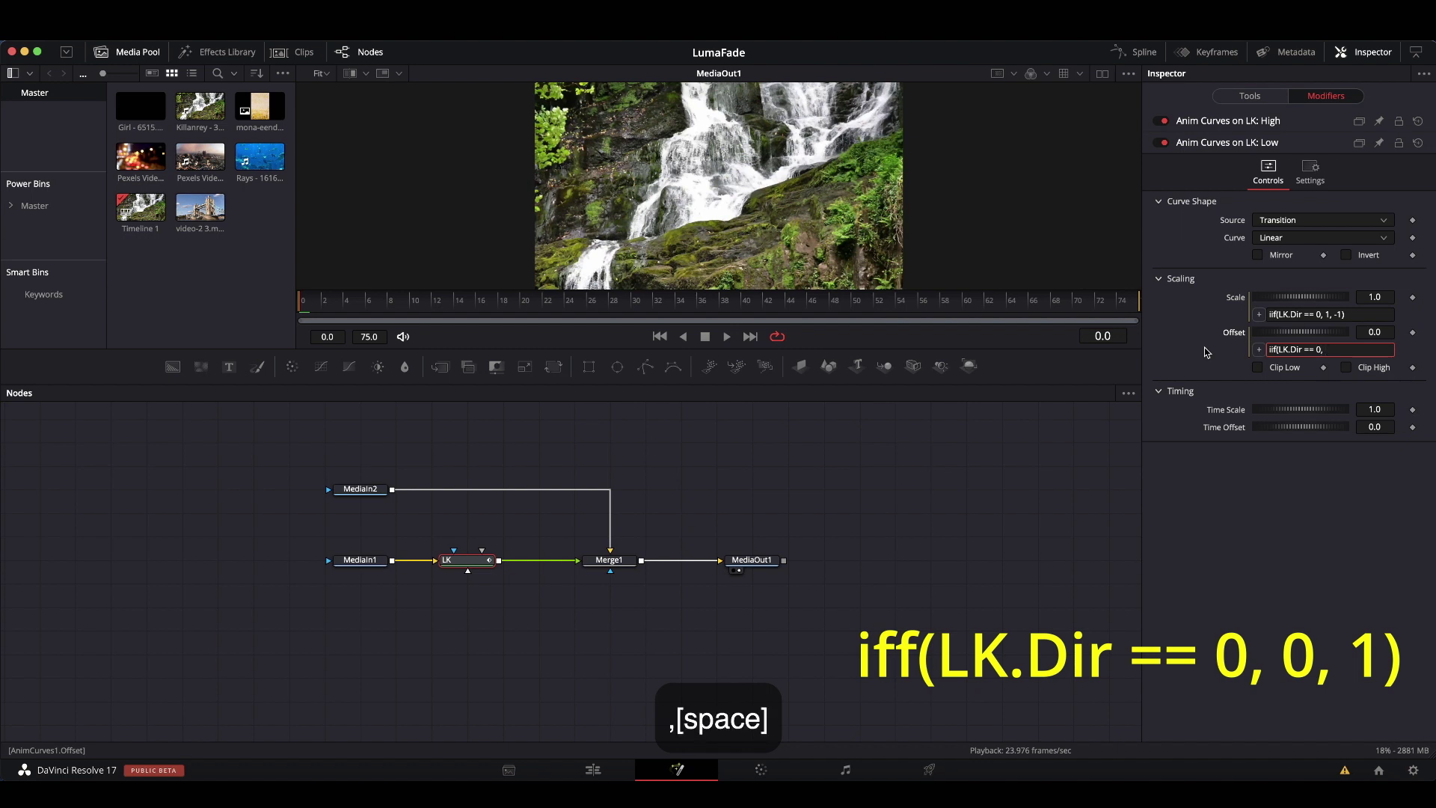
text(0)
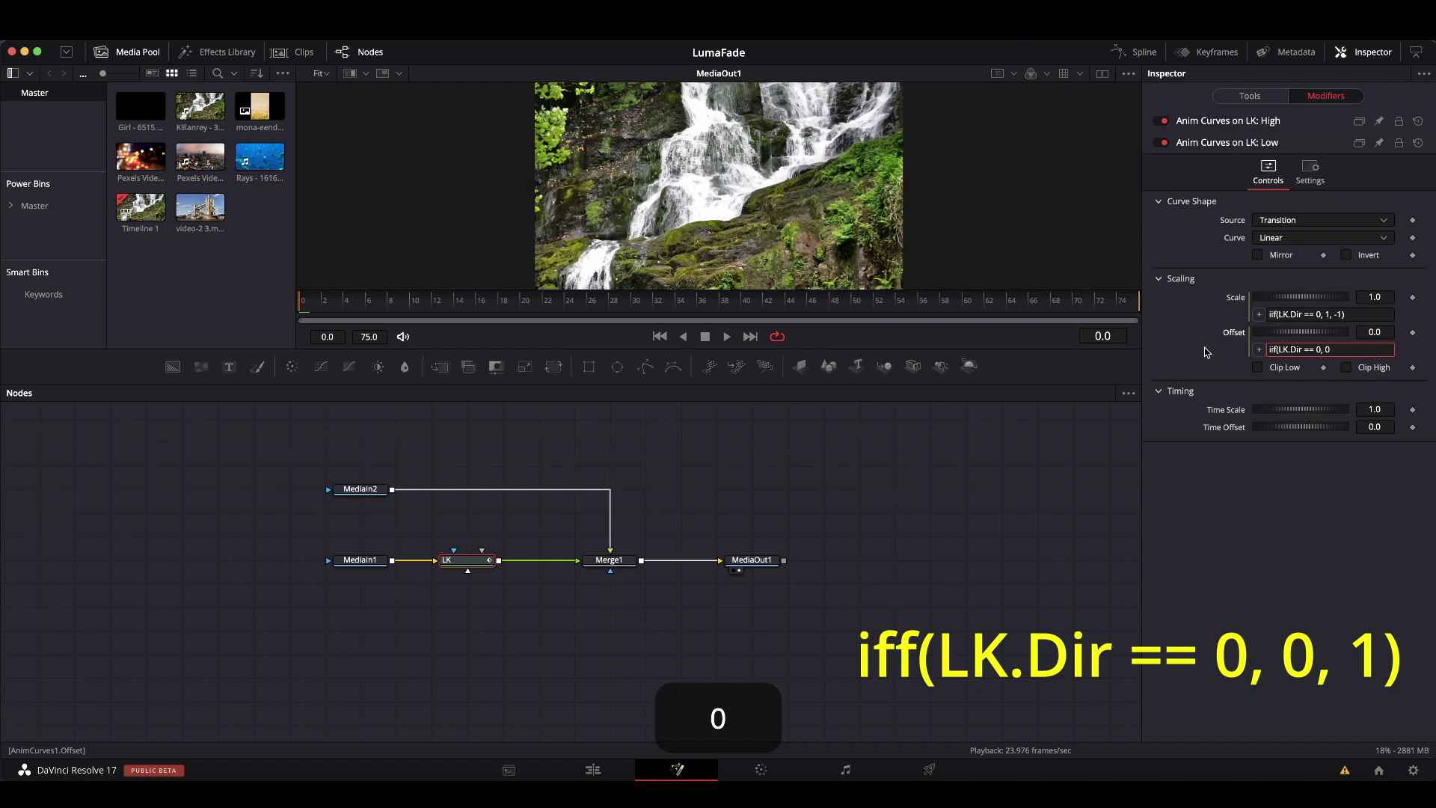
text(, )
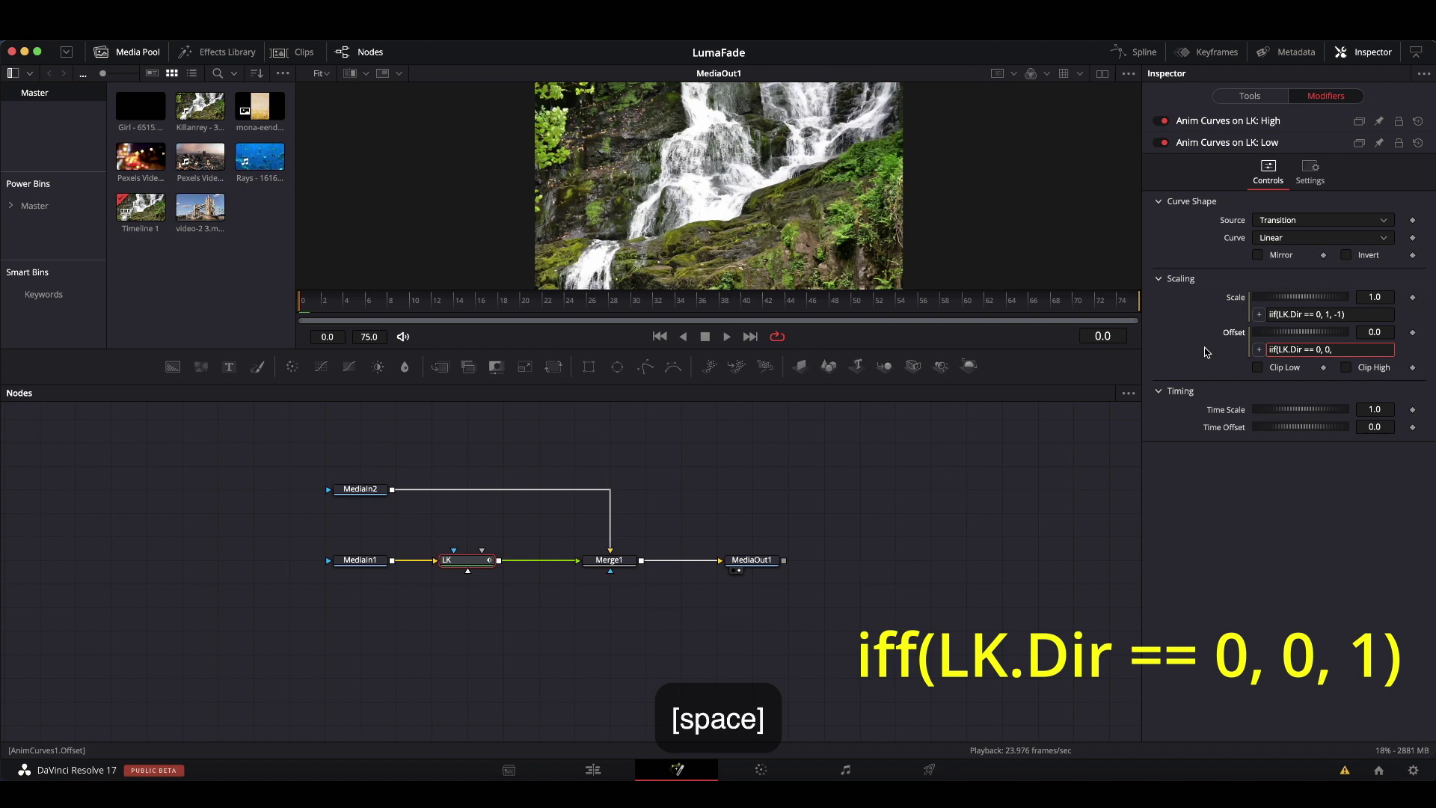
text(1)
text())
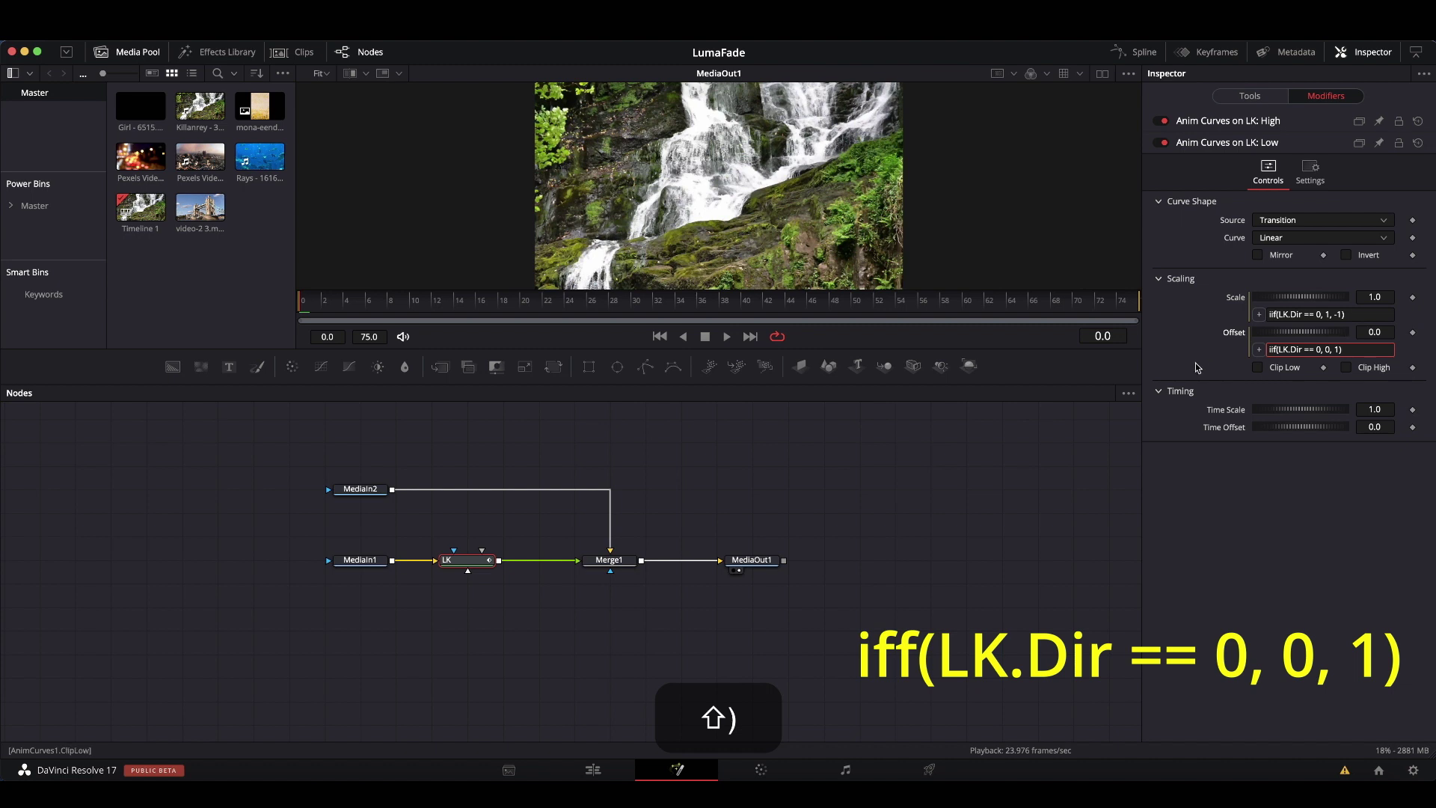
click(1235, 514)
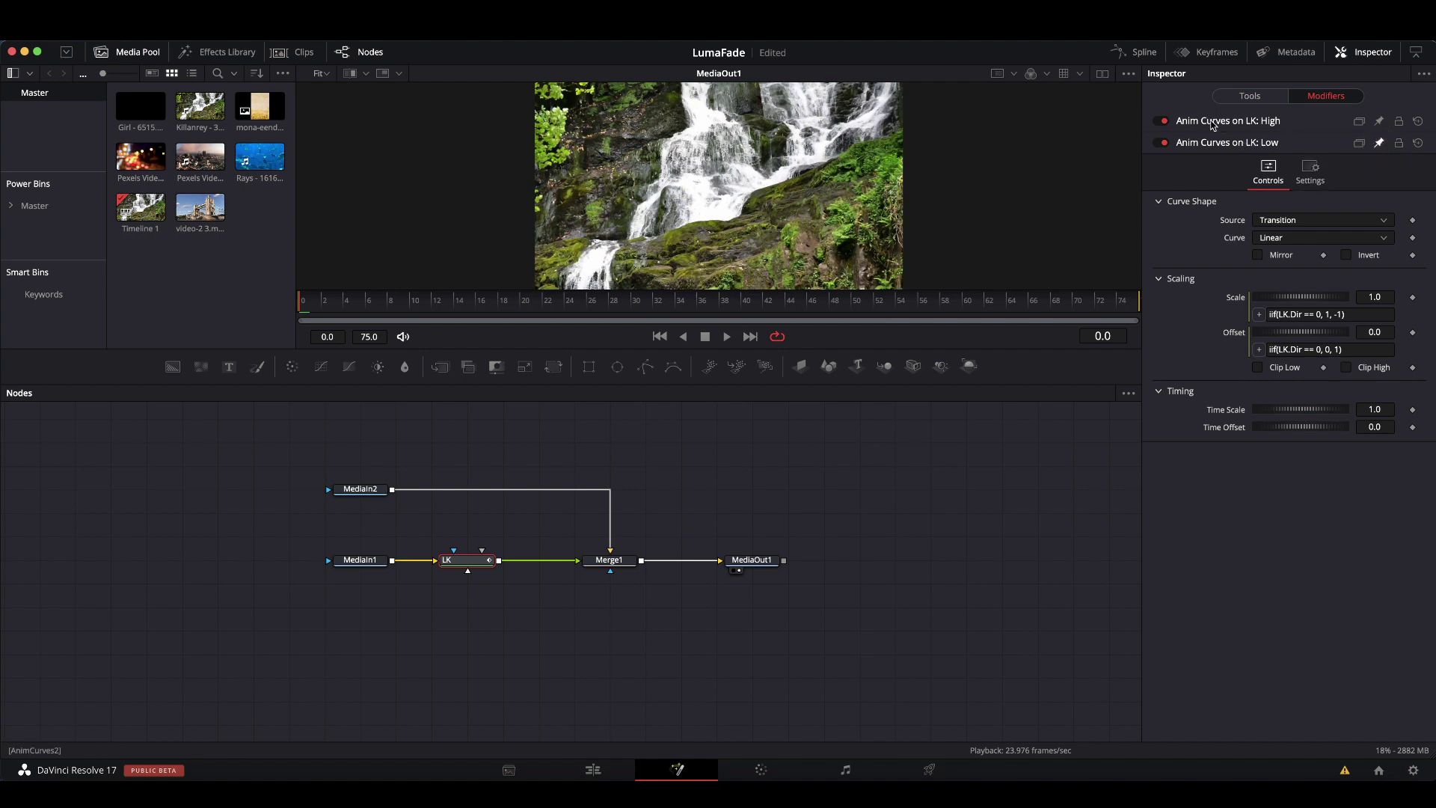
Step: Open Anim Curves on LK: High alongside the Low modifier and enable expressions on its Scale and Offset
click(1213, 124)
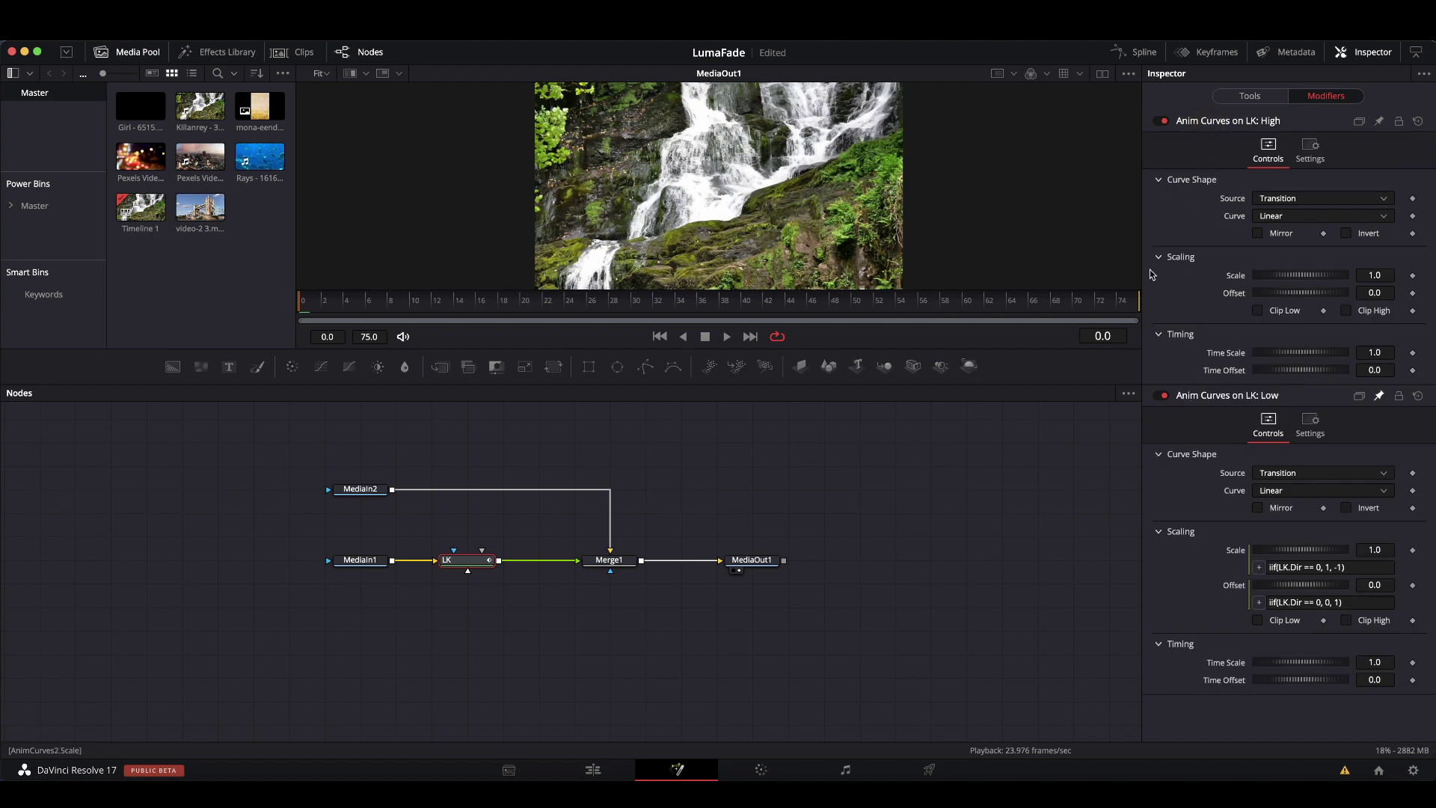
right_click(1234, 279)
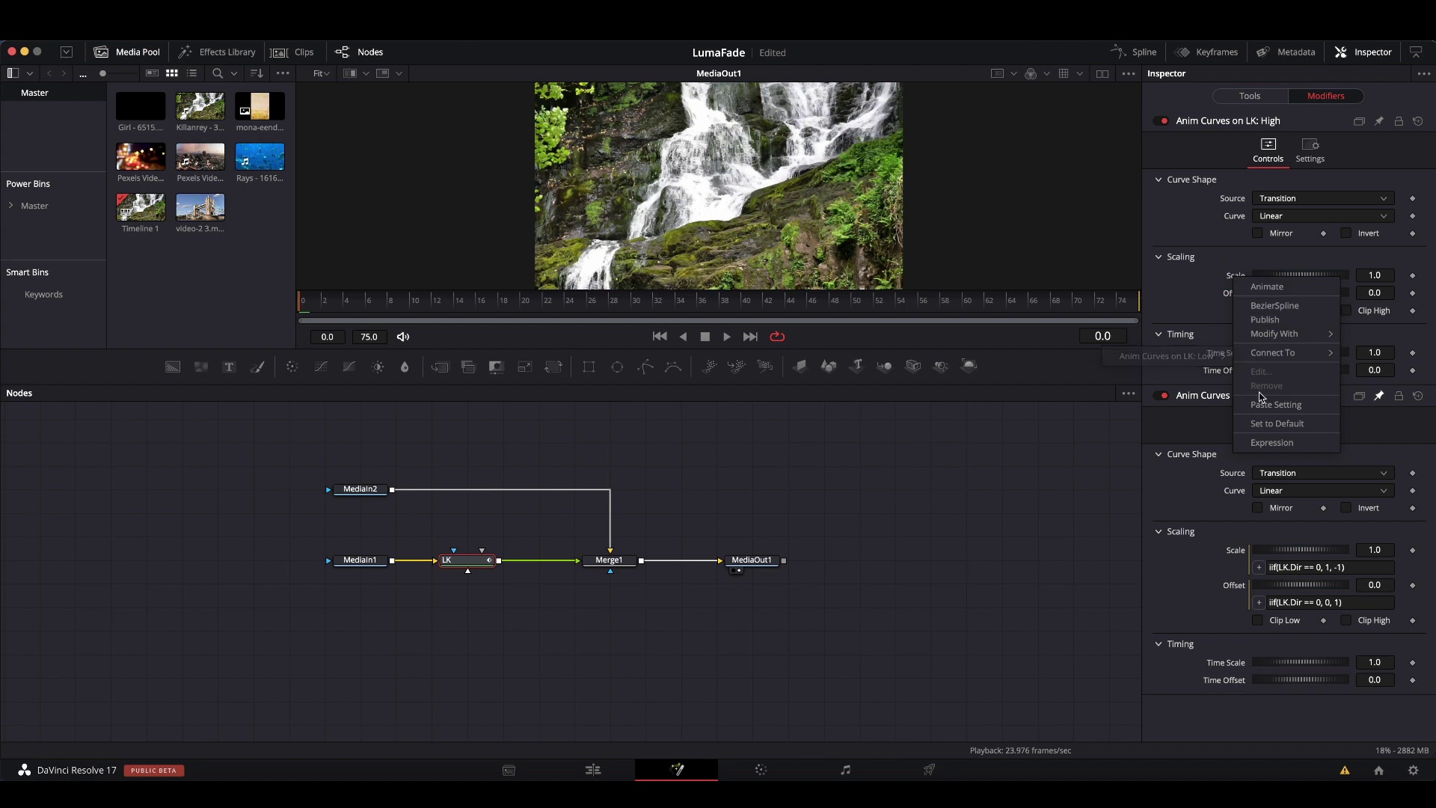
click(1269, 443)
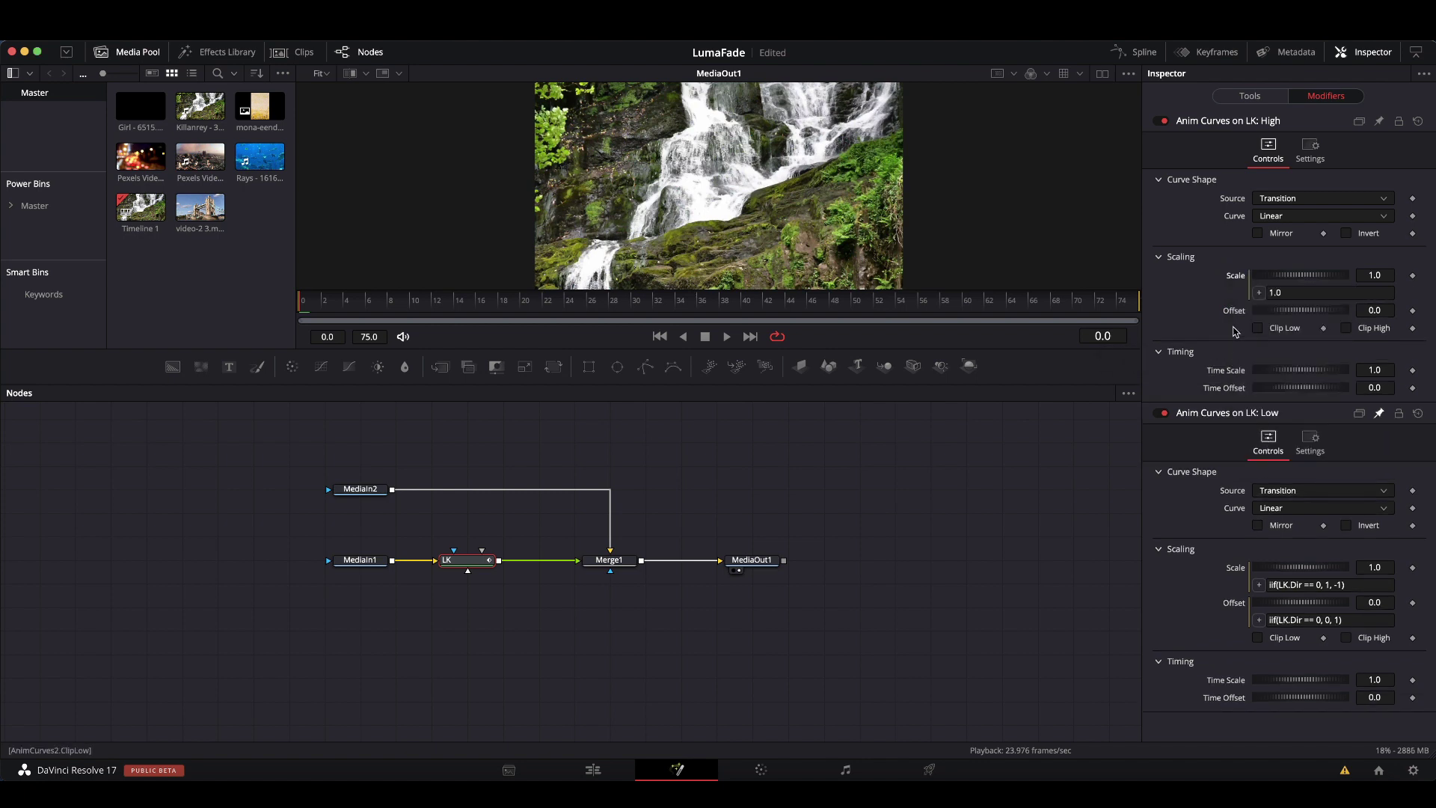
right_click(1235, 313)
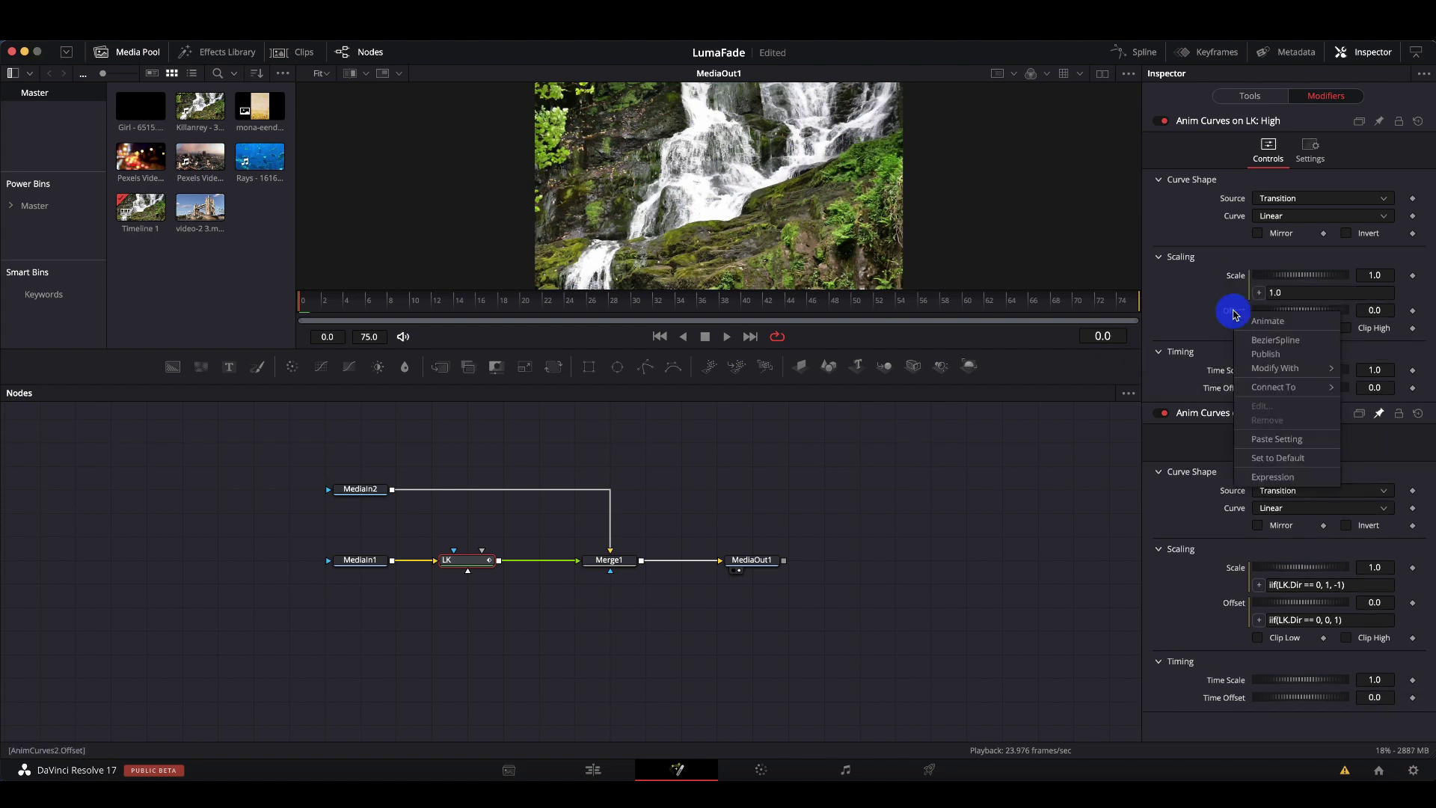
click(1271, 476)
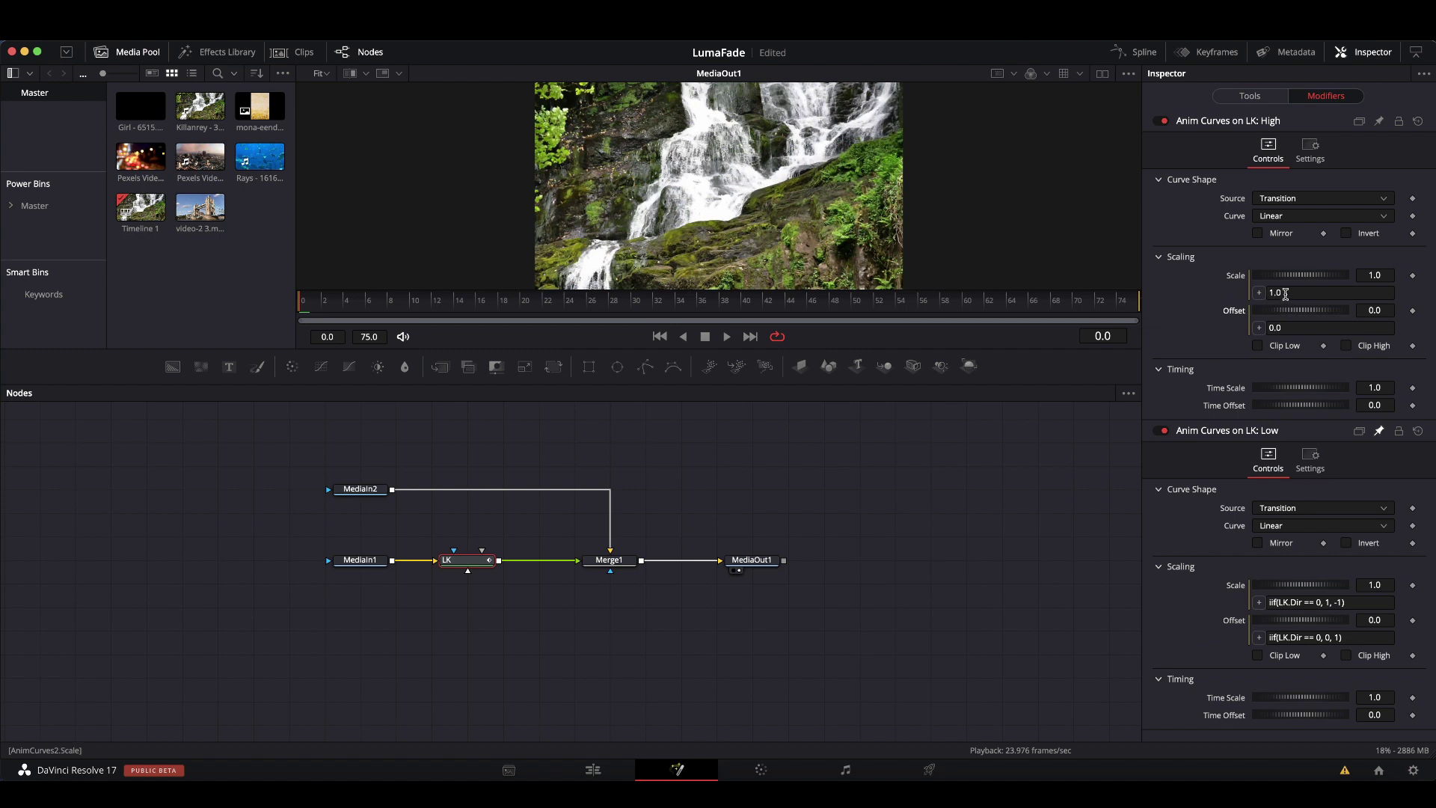
Step: Copy the Scale expression iif(LK.Dir == 0, 1, -1) from Anim Curves on LK: Low to the Scale of LK: High
click(1272, 602)
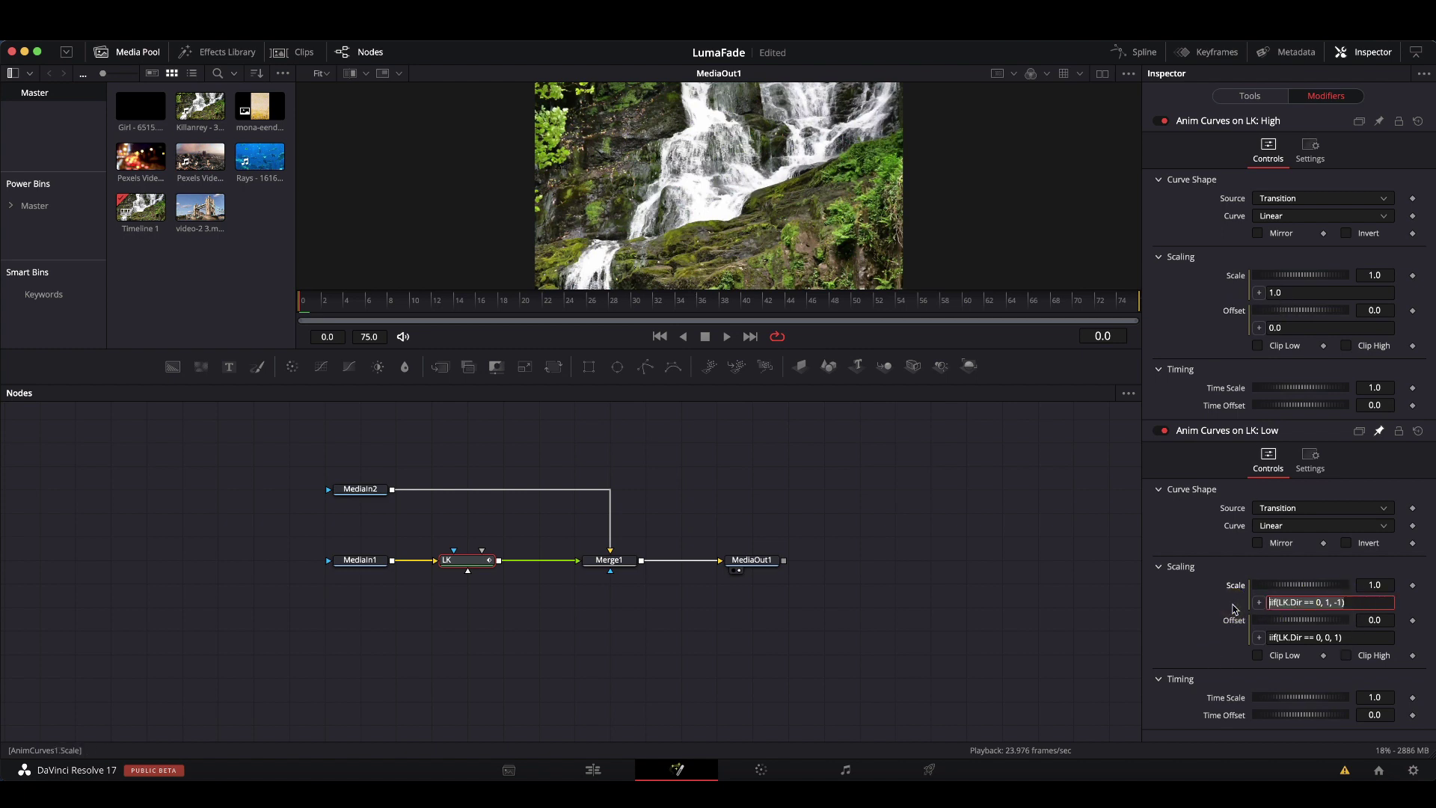
key(super+c)
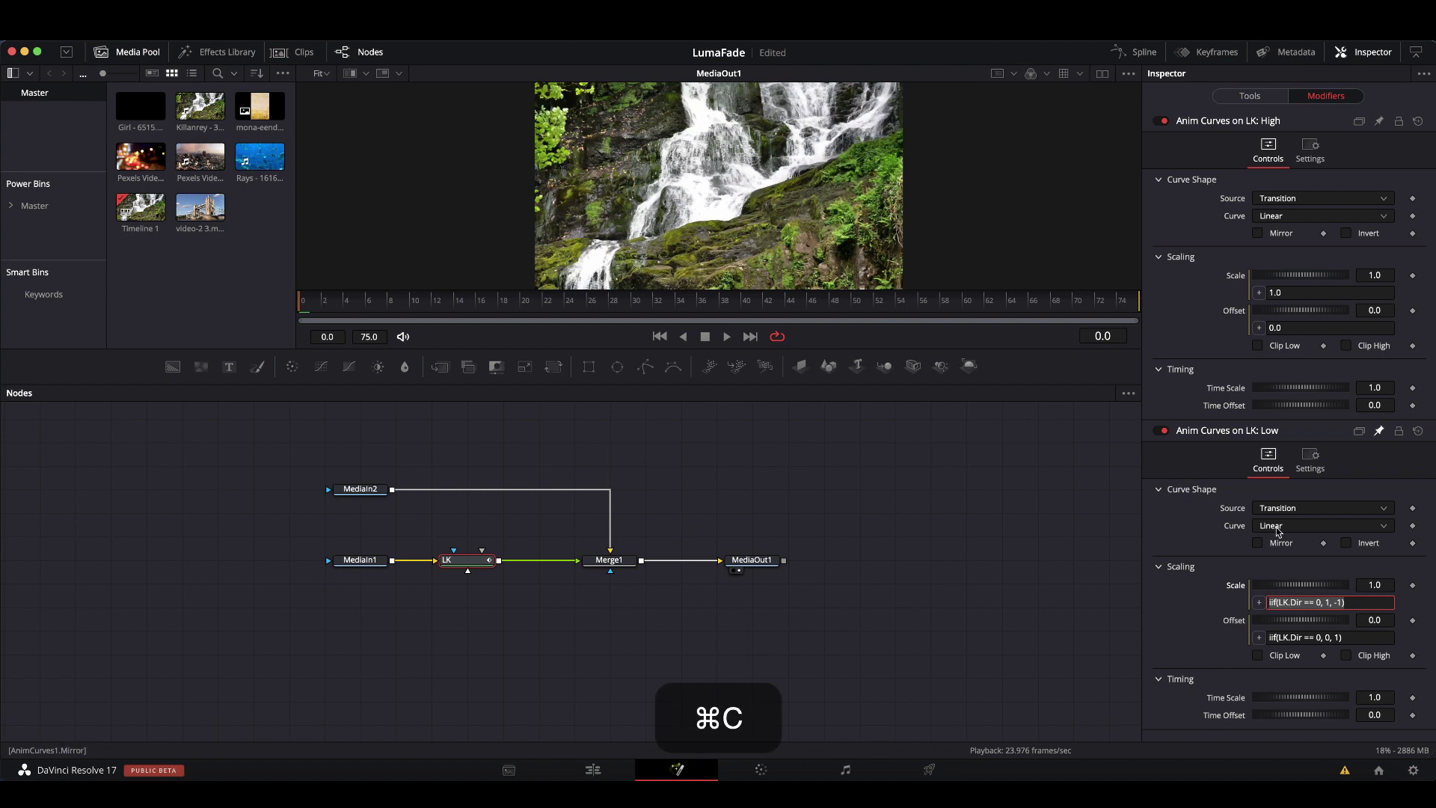
click(1269, 293)
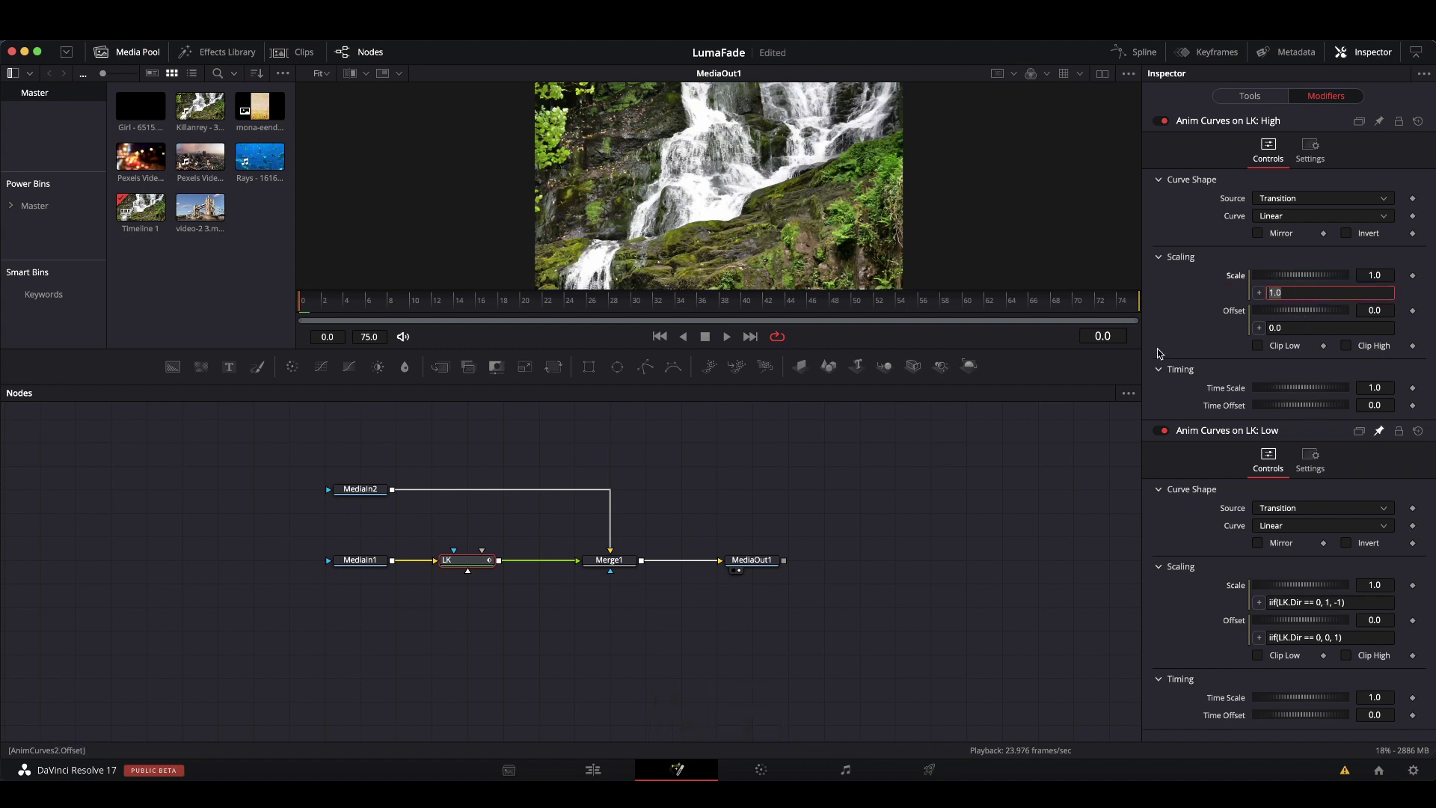
key(super+v)
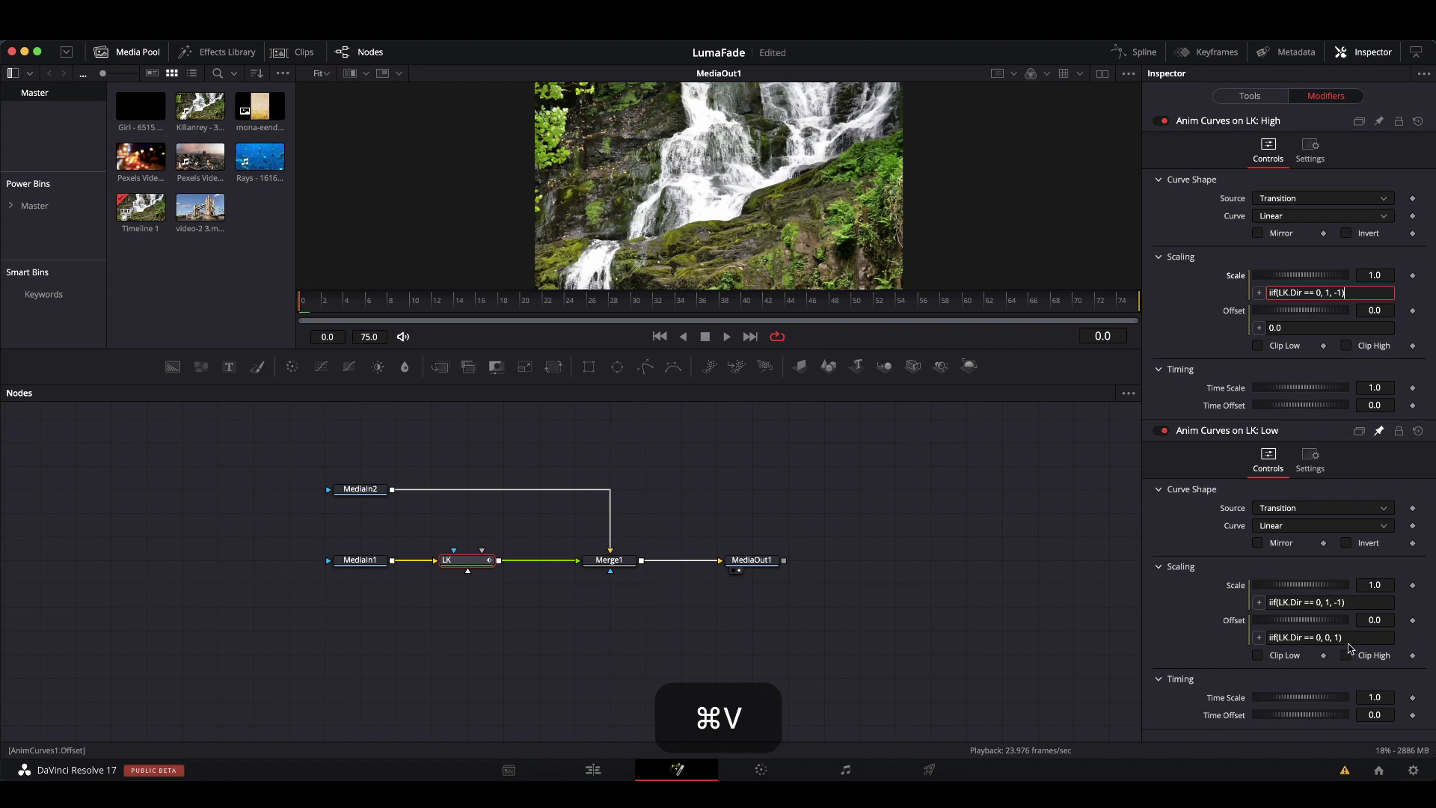
Step: Copy the Offset expression iif(LK.Dir == 0, 0, 1) from Anim Curves on LK: Low to the Offset of LK: High
click(1268, 637)
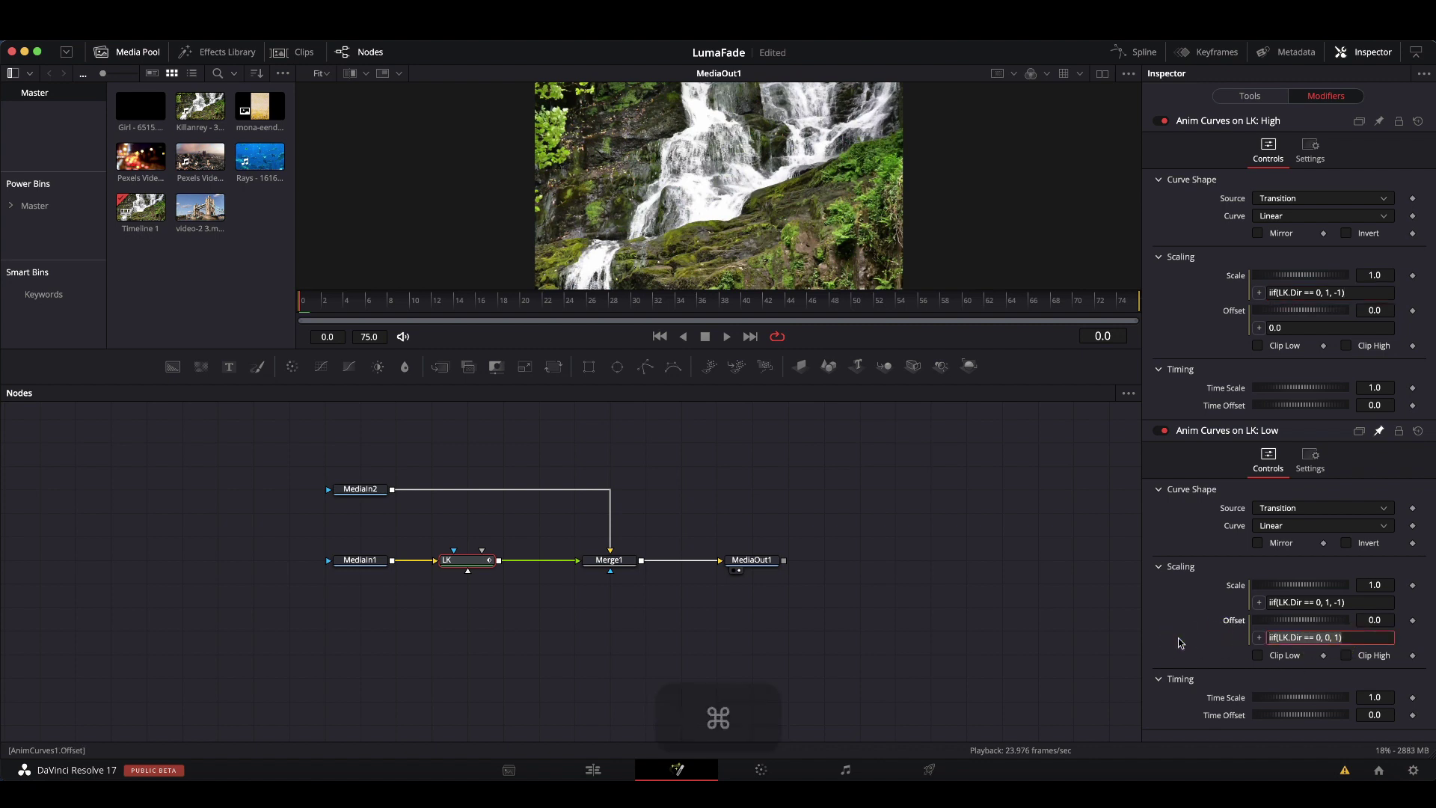
key(super+c)
click(1292, 325)
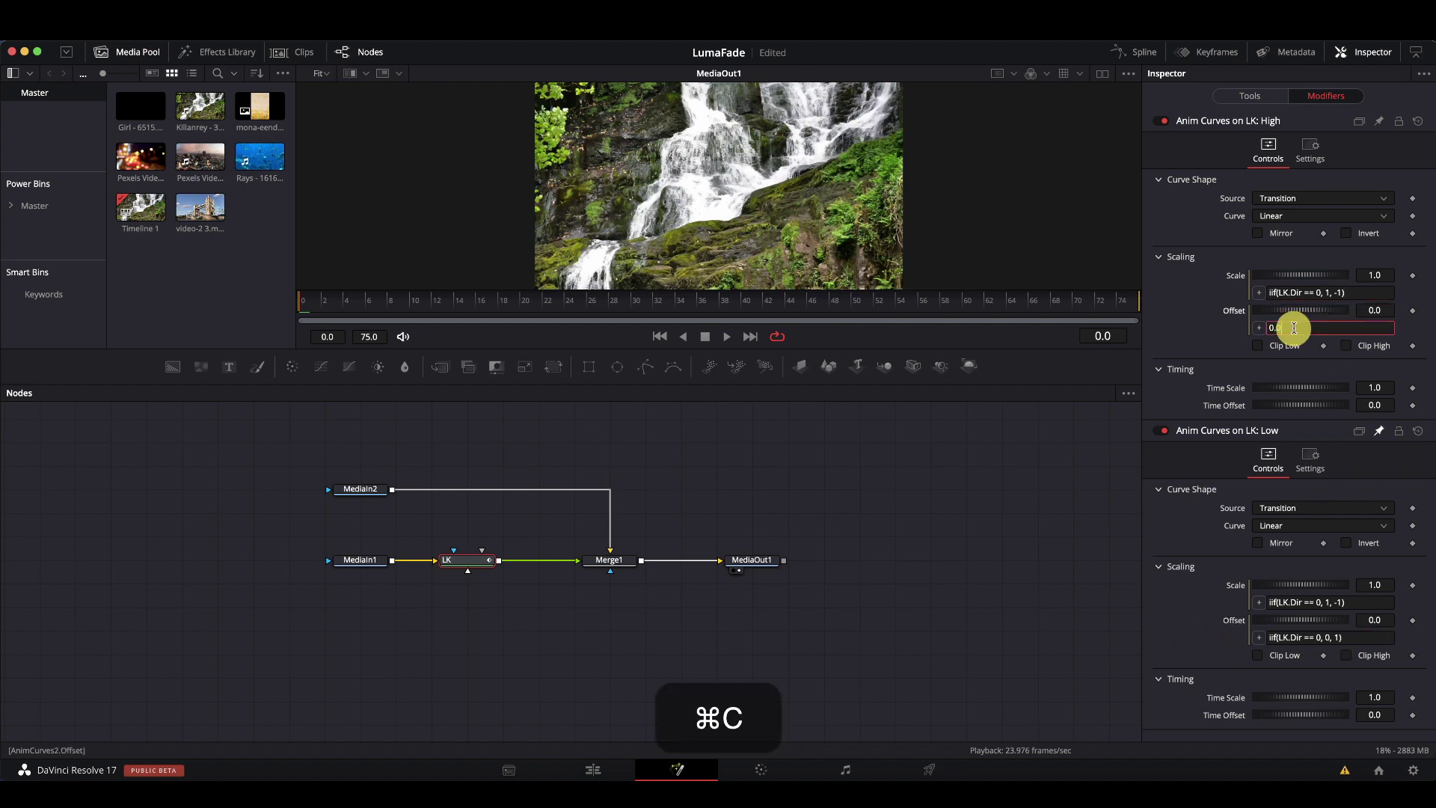
key(super+v)
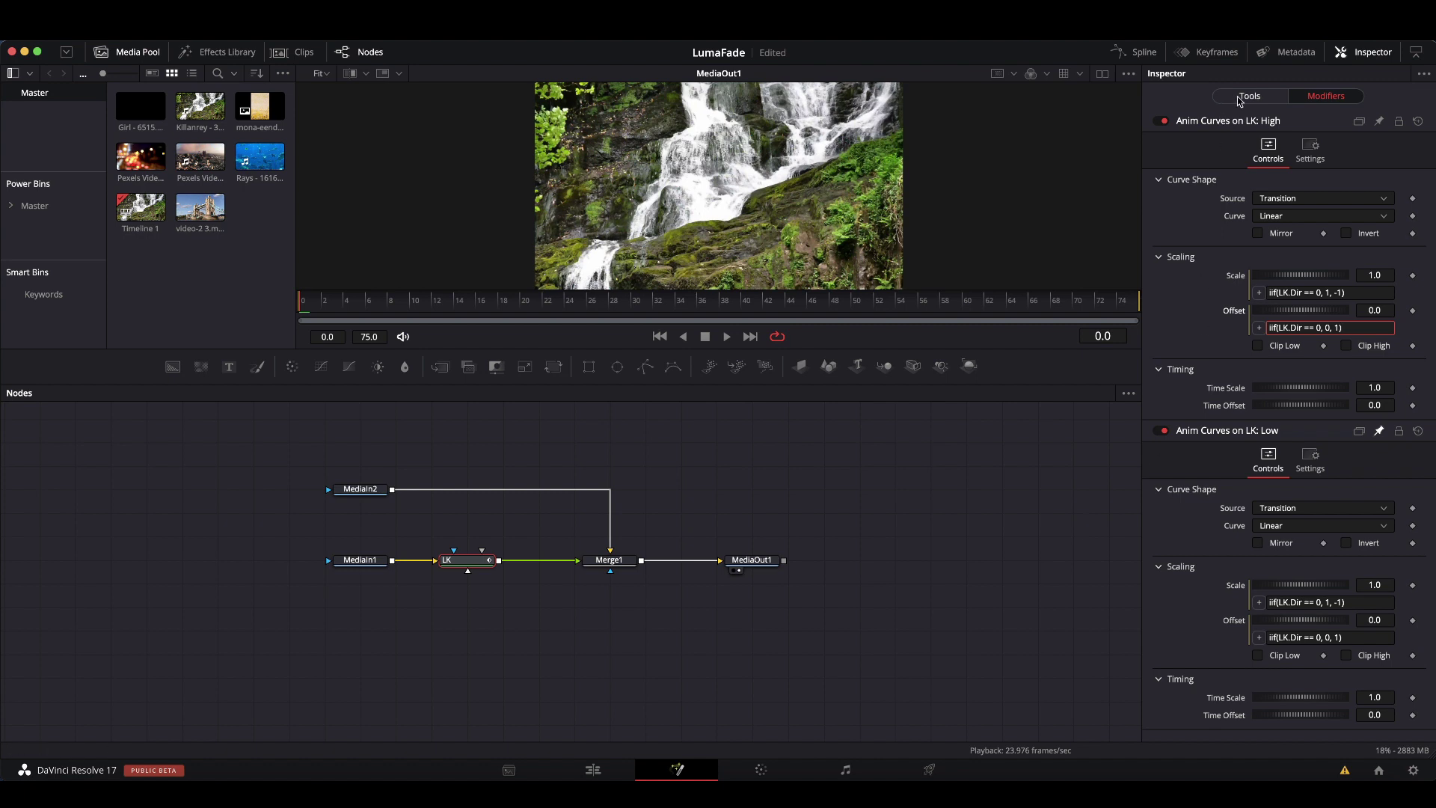
click(1063, 492)
Step: Preview the transition with LK's Direction at Dark First, set Direction to Light First and preview it again
click(1249, 96)
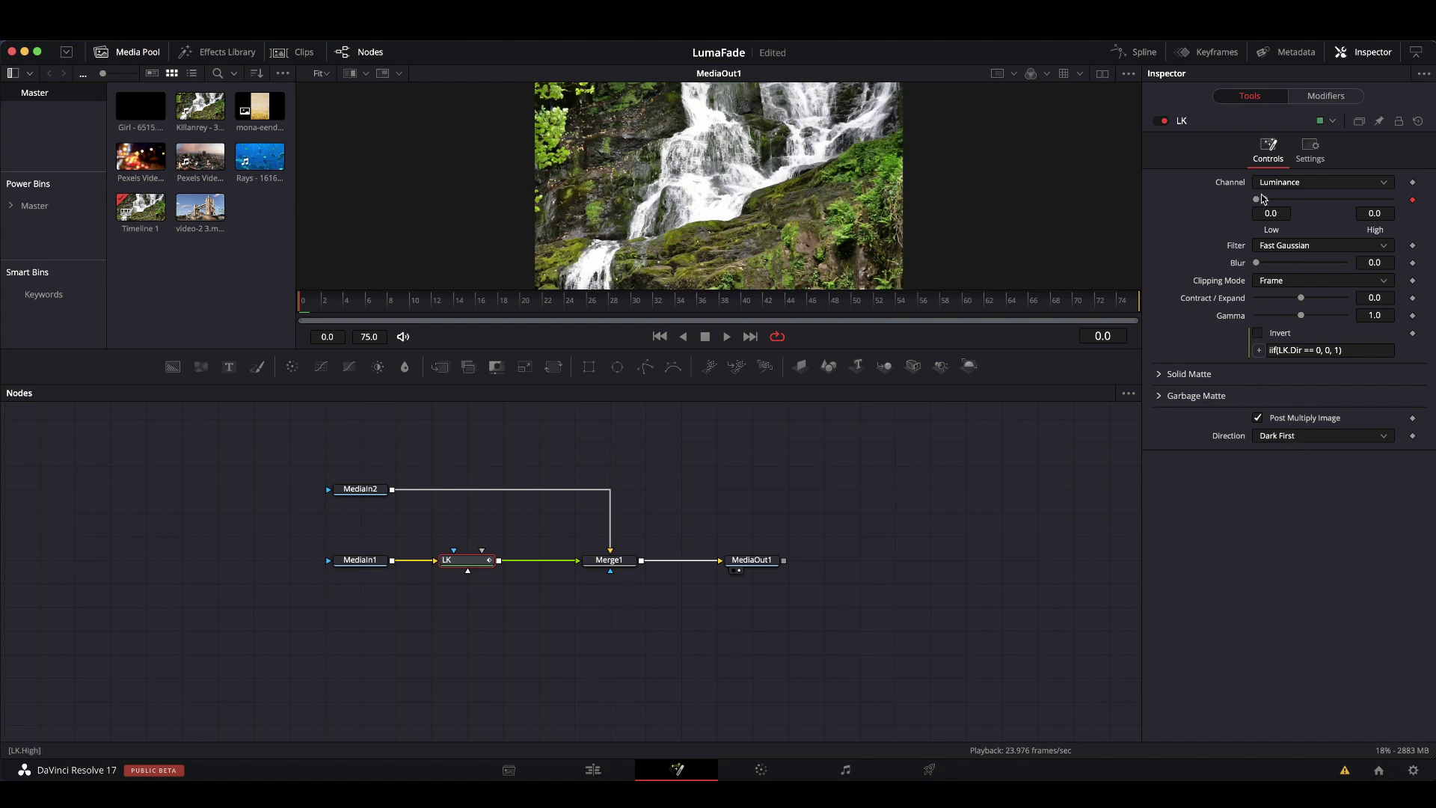
drag(299, 307, 35, 344)
click(1278, 437)
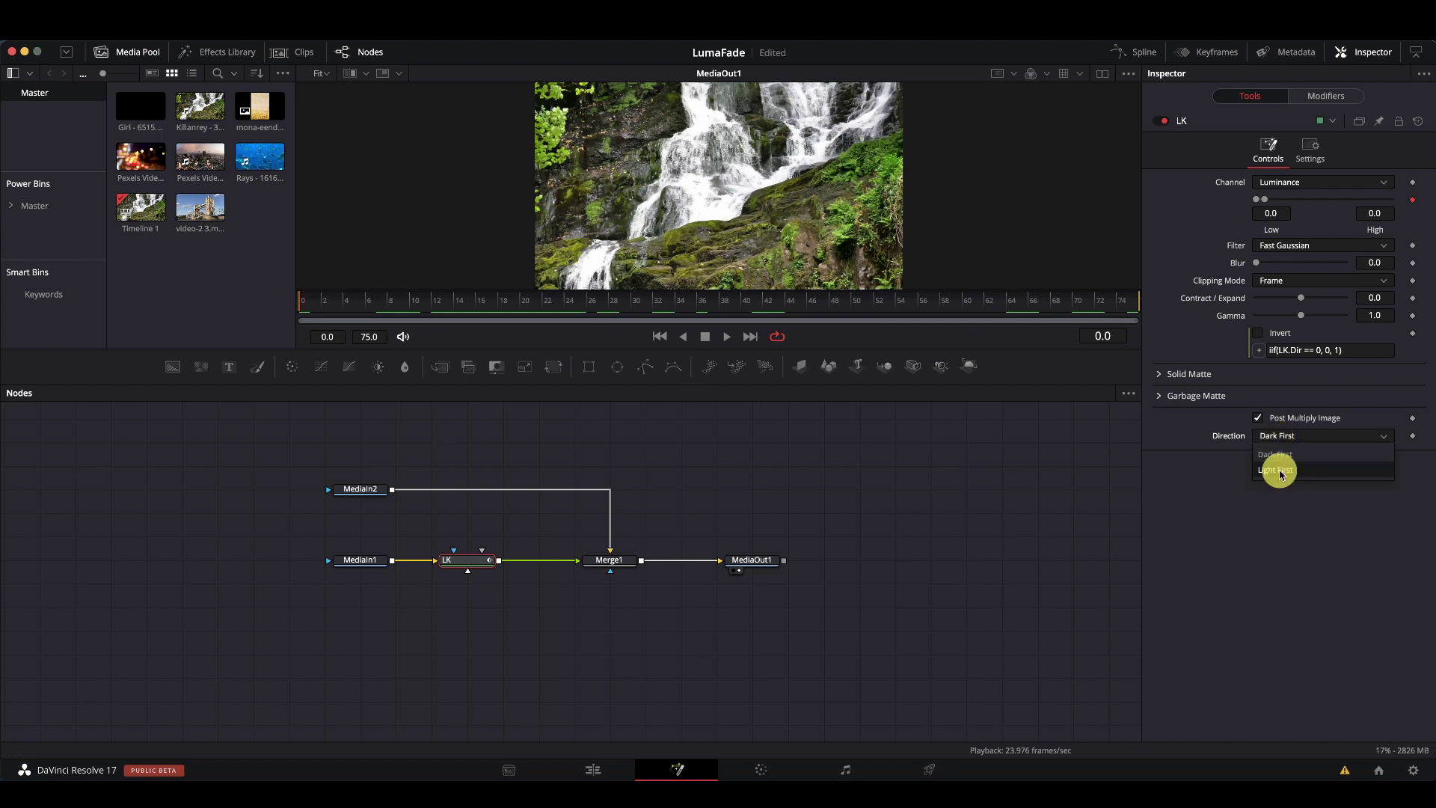
click(1281, 471)
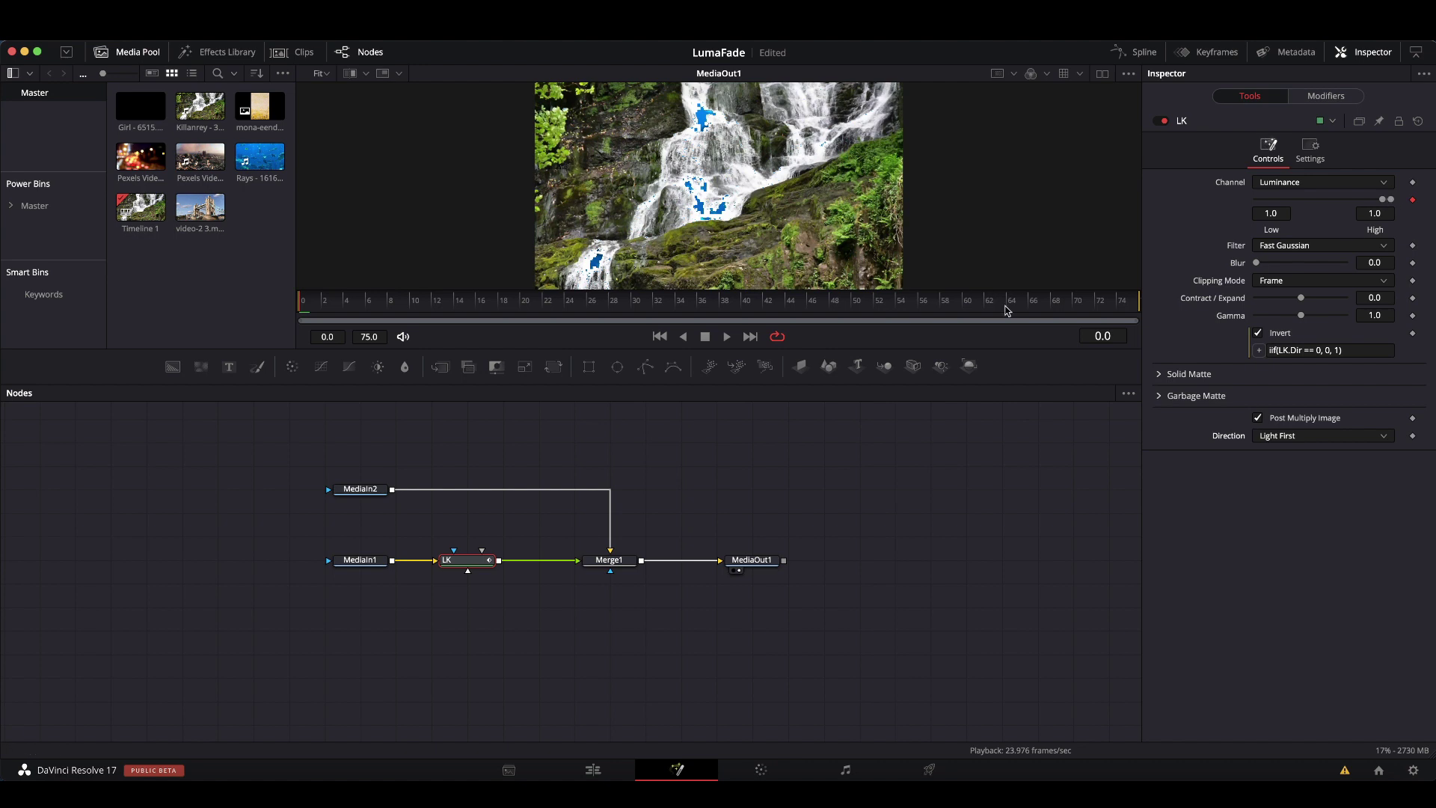
drag(303, 309, 106, 436)
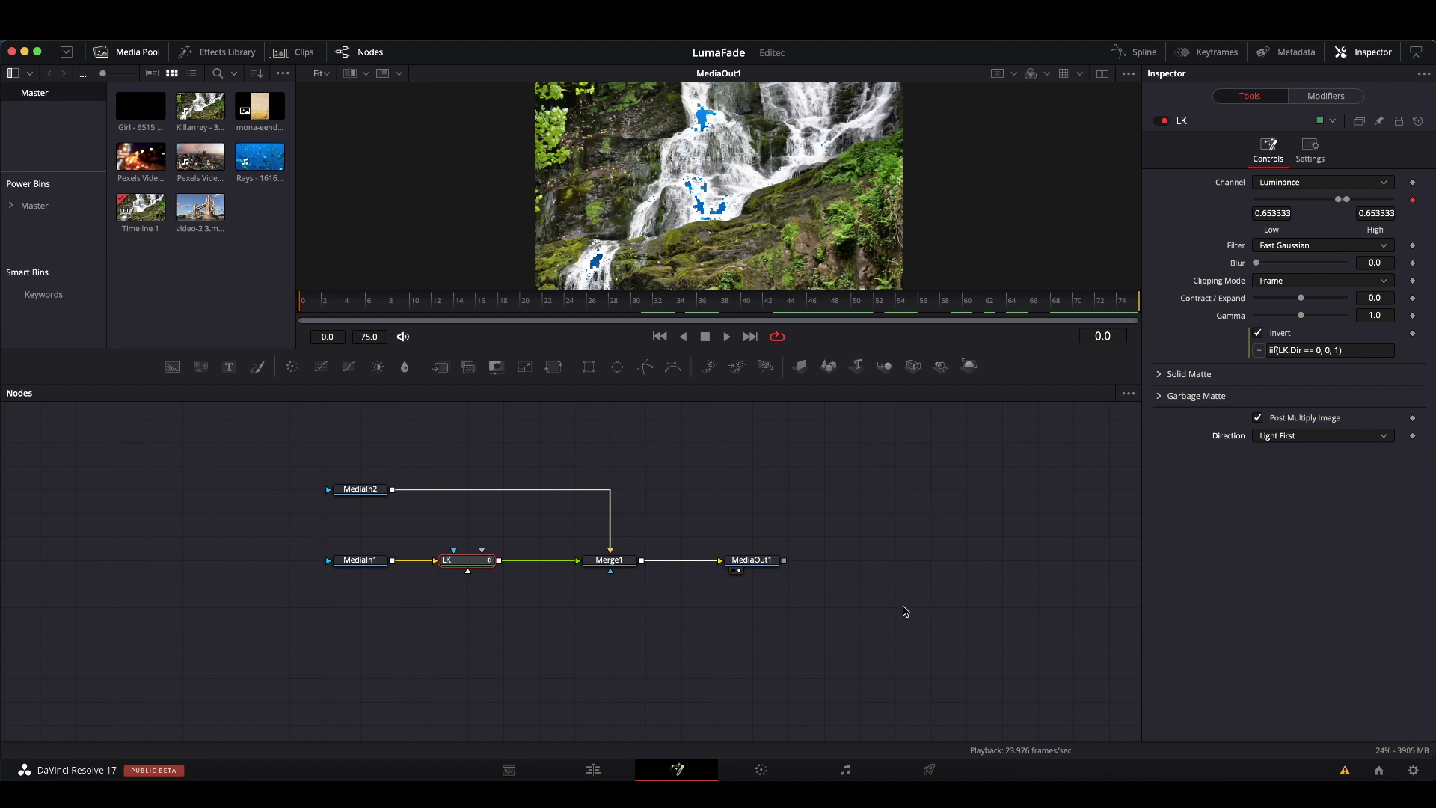
Step: Check the middle of the Cross Dissolve transition on the Edit page timeline and reopen it in the Fusion page
click(592, 771)
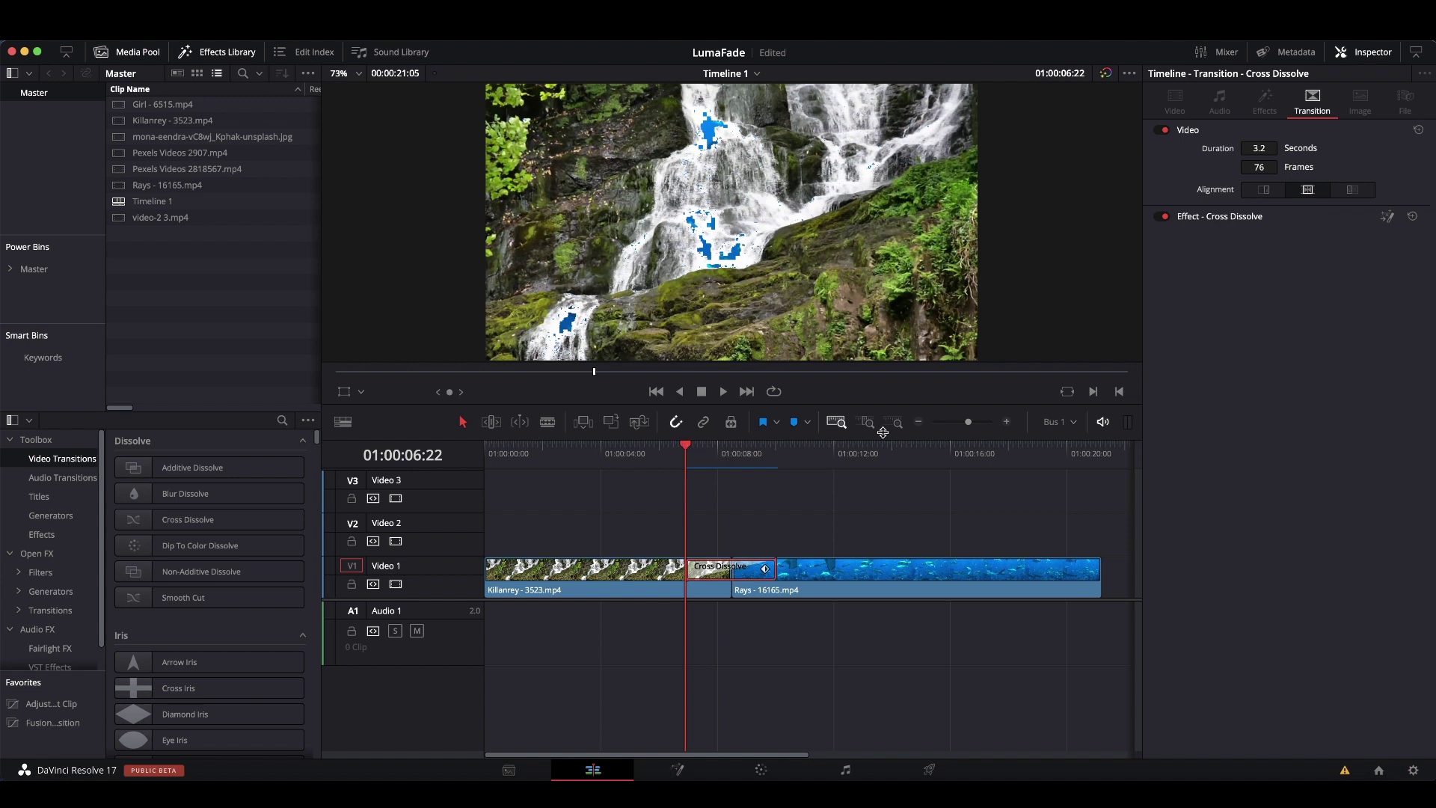
click(1219, 218)
drag(687, 448, 732, 505)
right_click(753, 575)
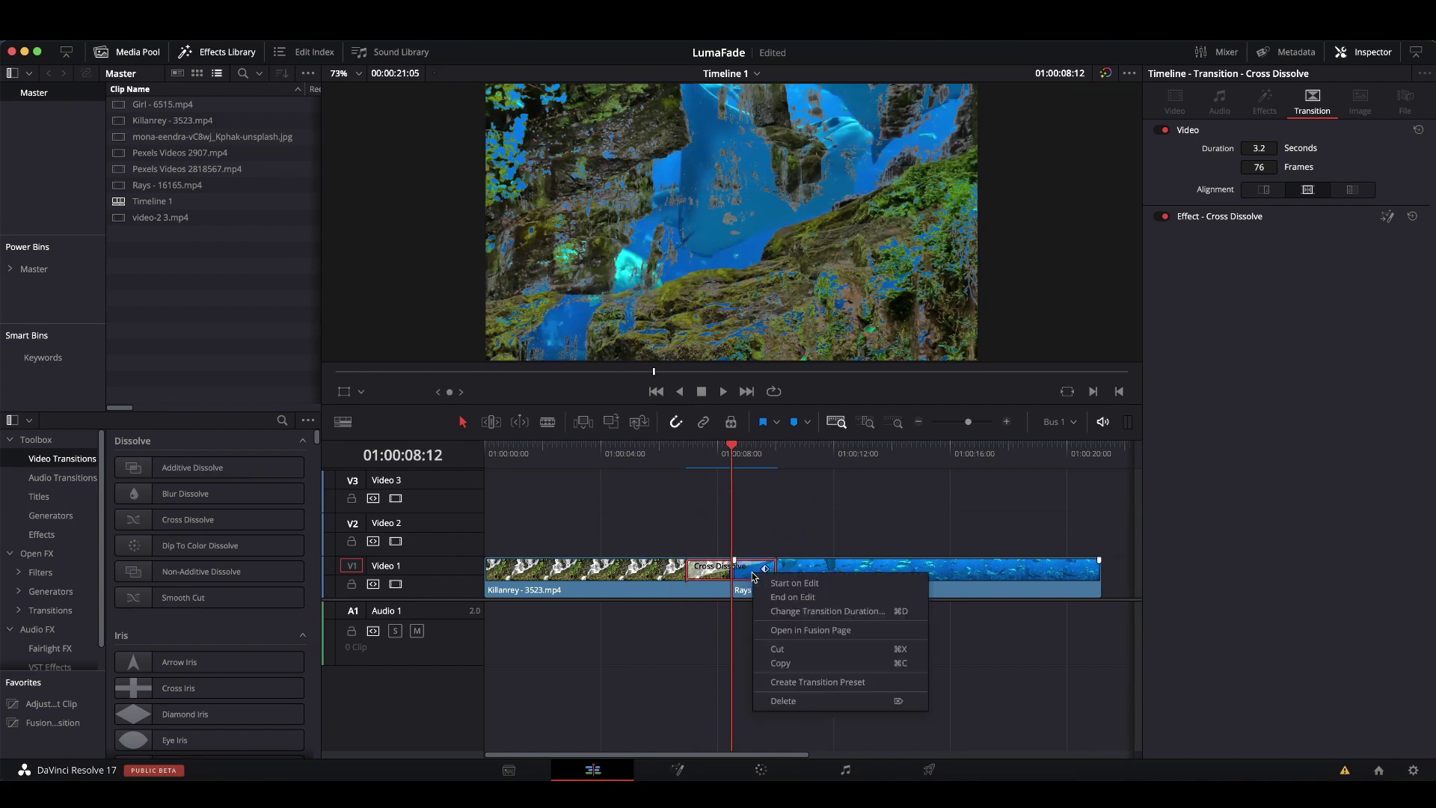
click(797, 630)
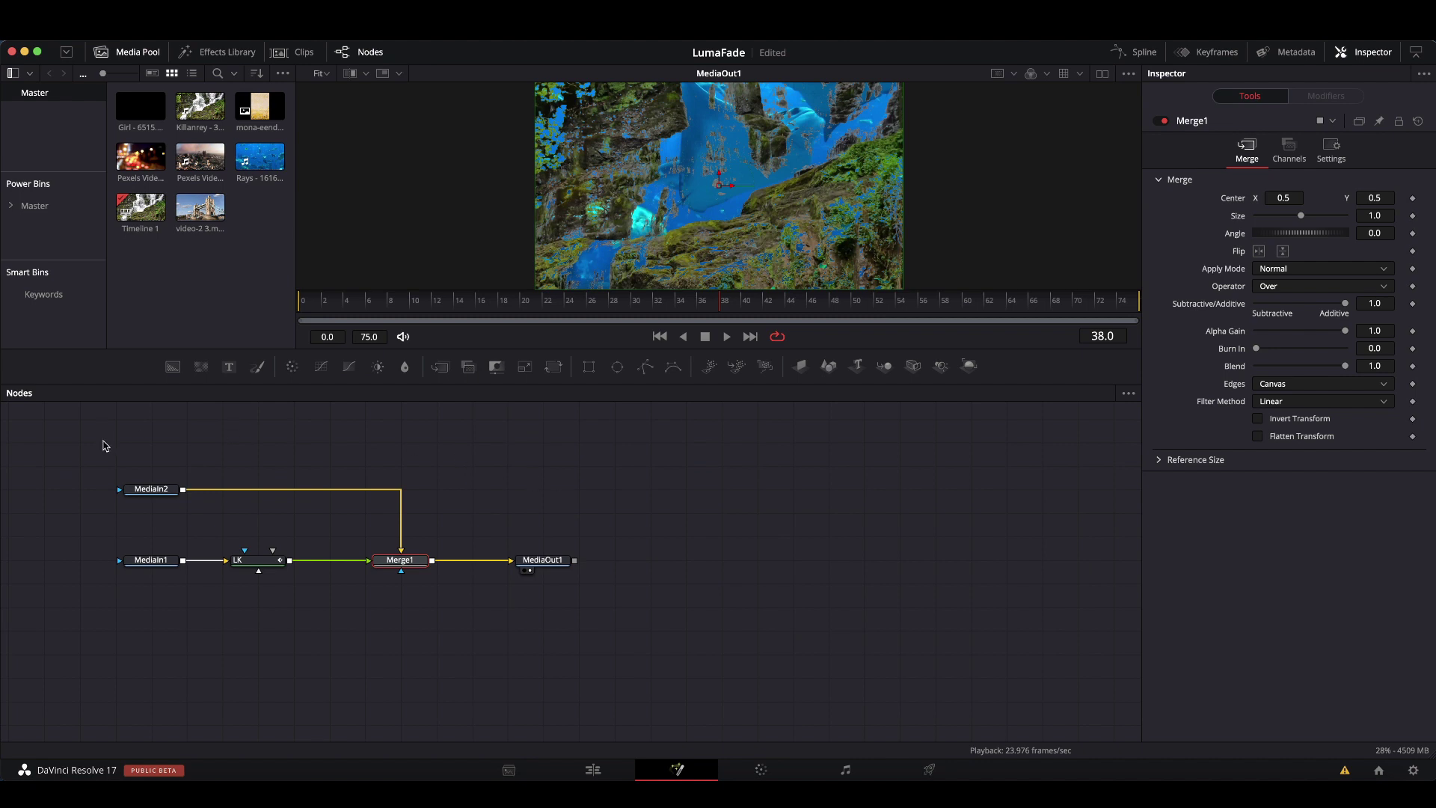
Step: Spread out the node graph by moving MediaIn1, MediaIn2 and MediaOut1 away from the LK and Merge1 nodes
drag(103, 441, 376, 473)
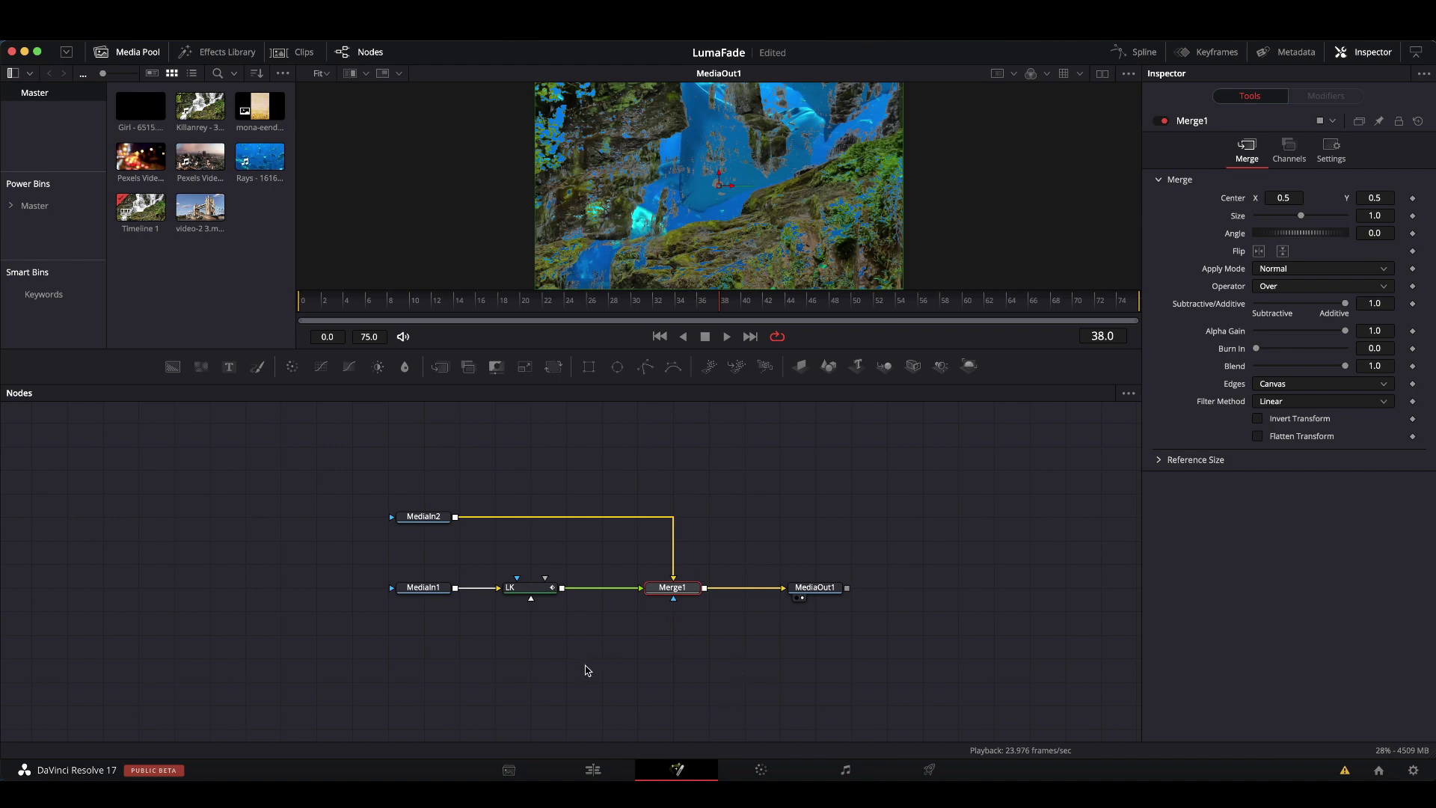
drag(323, 489, 448, 639)
drag(419, 588, 240, 588)
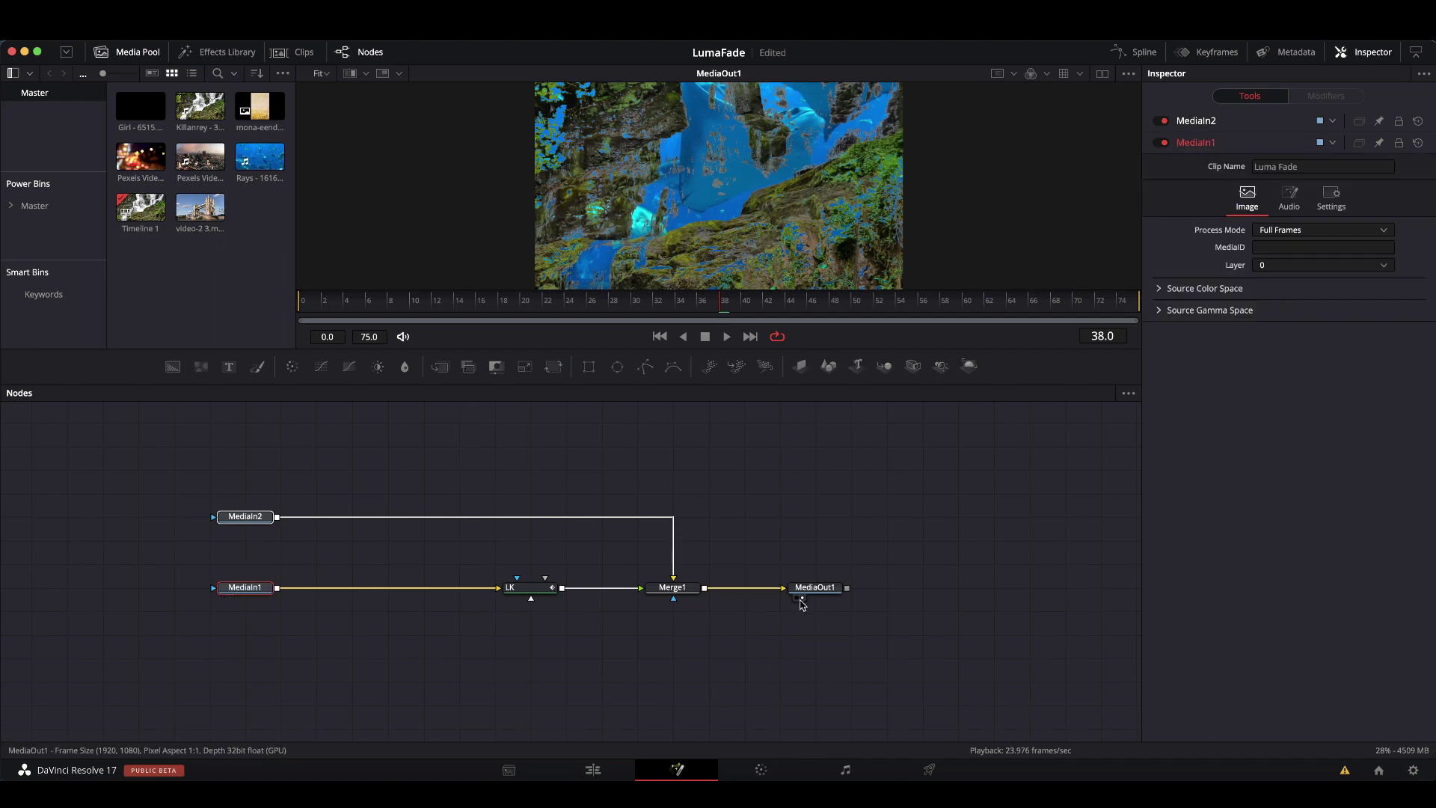
drag(809, 595, 988, 594)
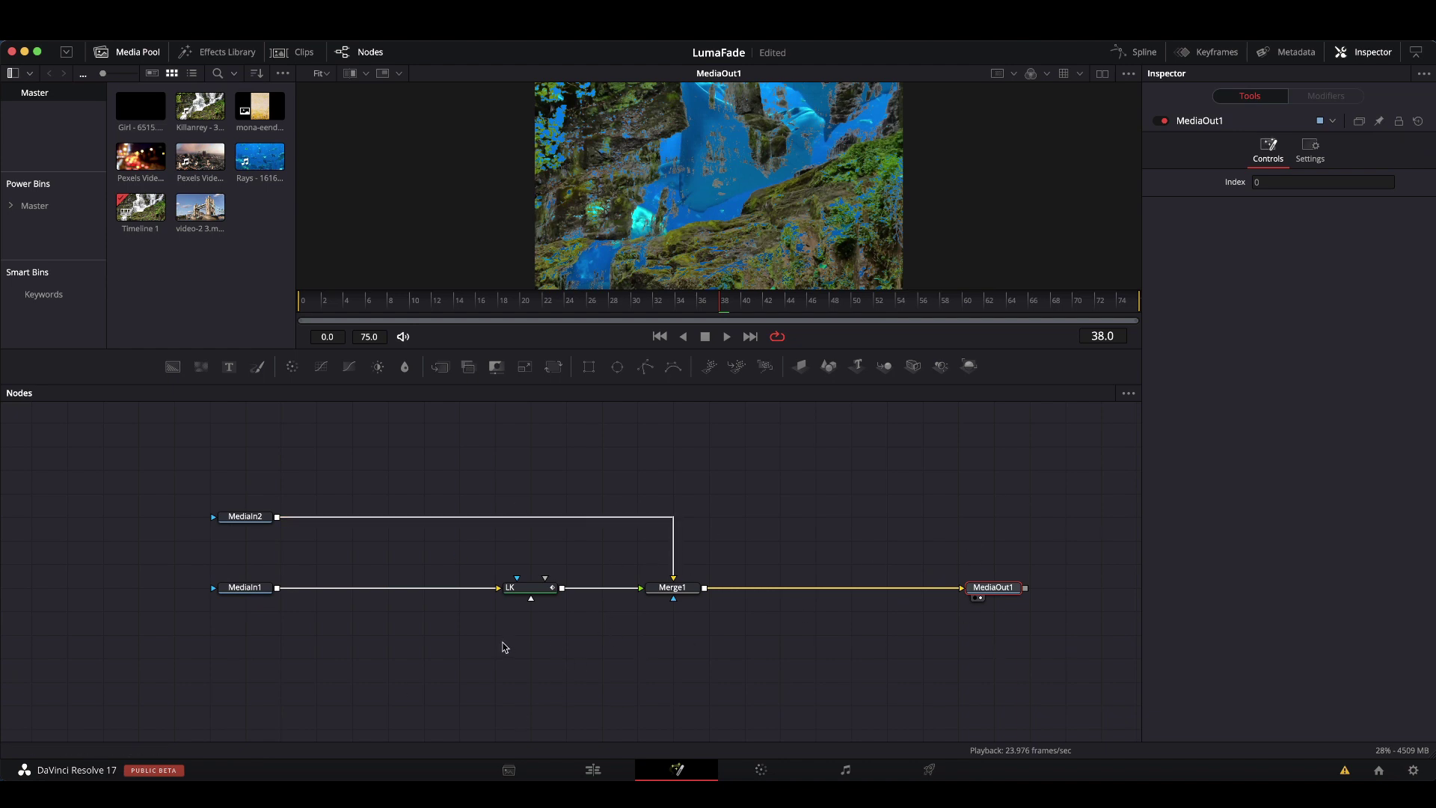
Step: Create a macro from the LK and Merge1 nodes and name it LumaFadeTut
drag(461, 500, 737, 642)
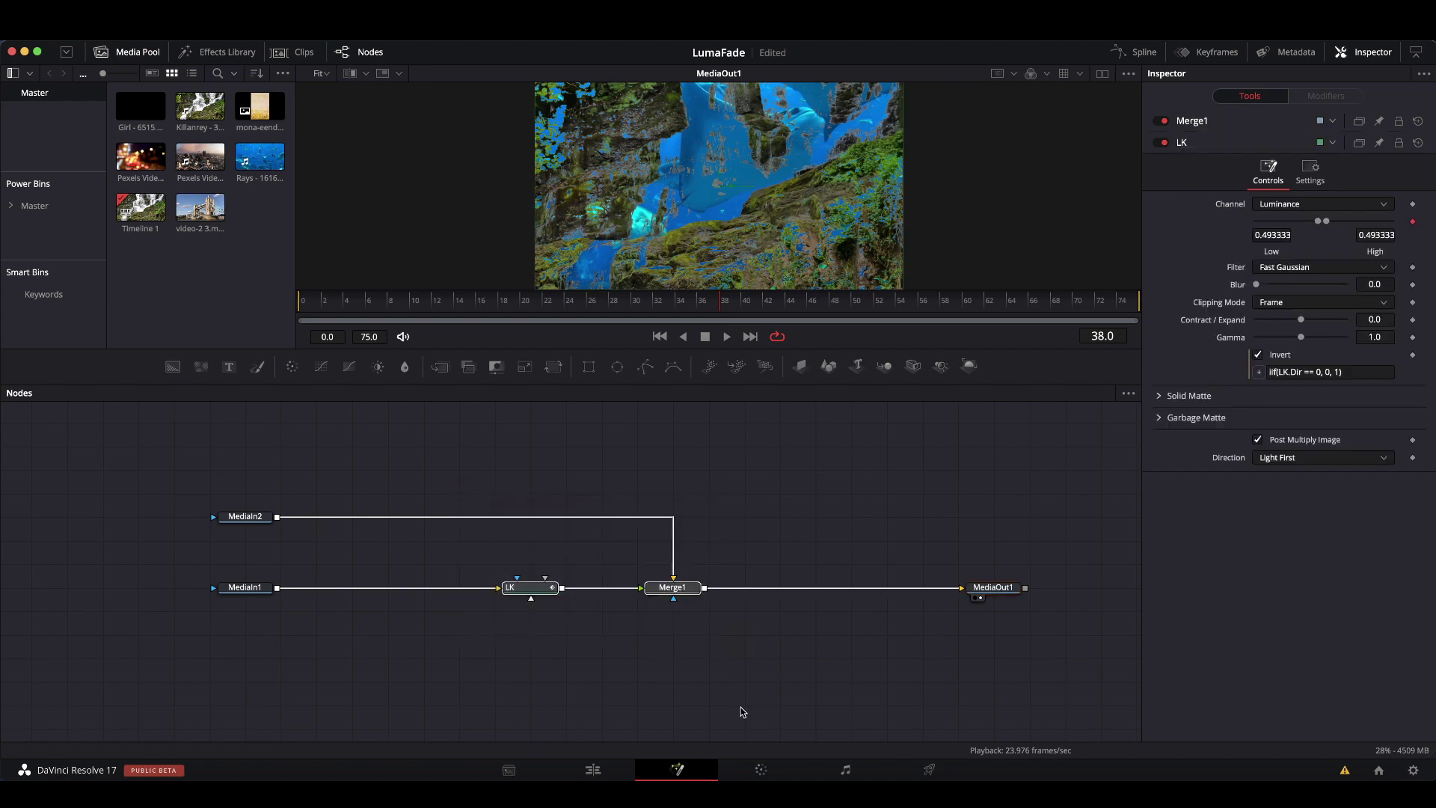
right_click(672, 594)
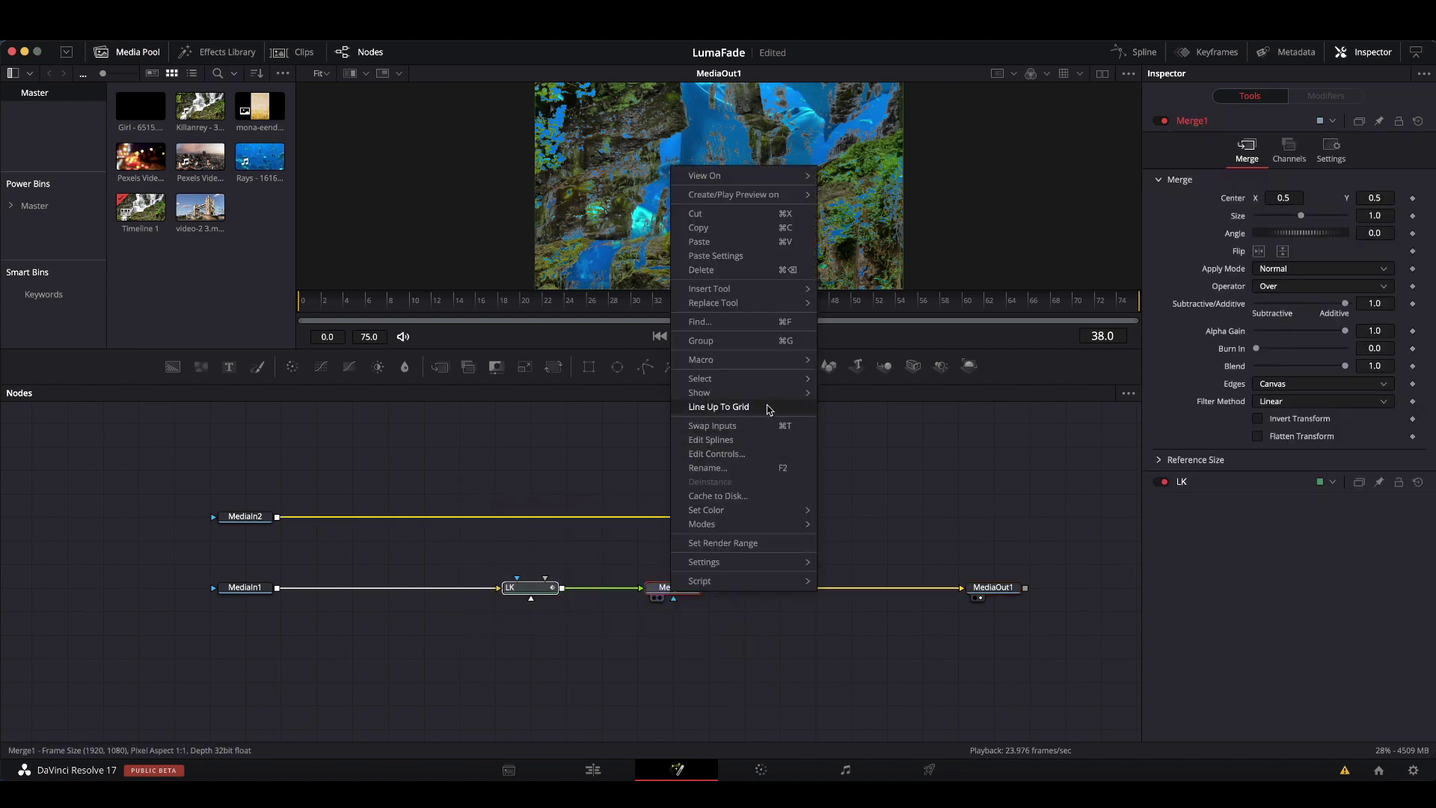
mouse_move(732, 365)
click(897, 51)
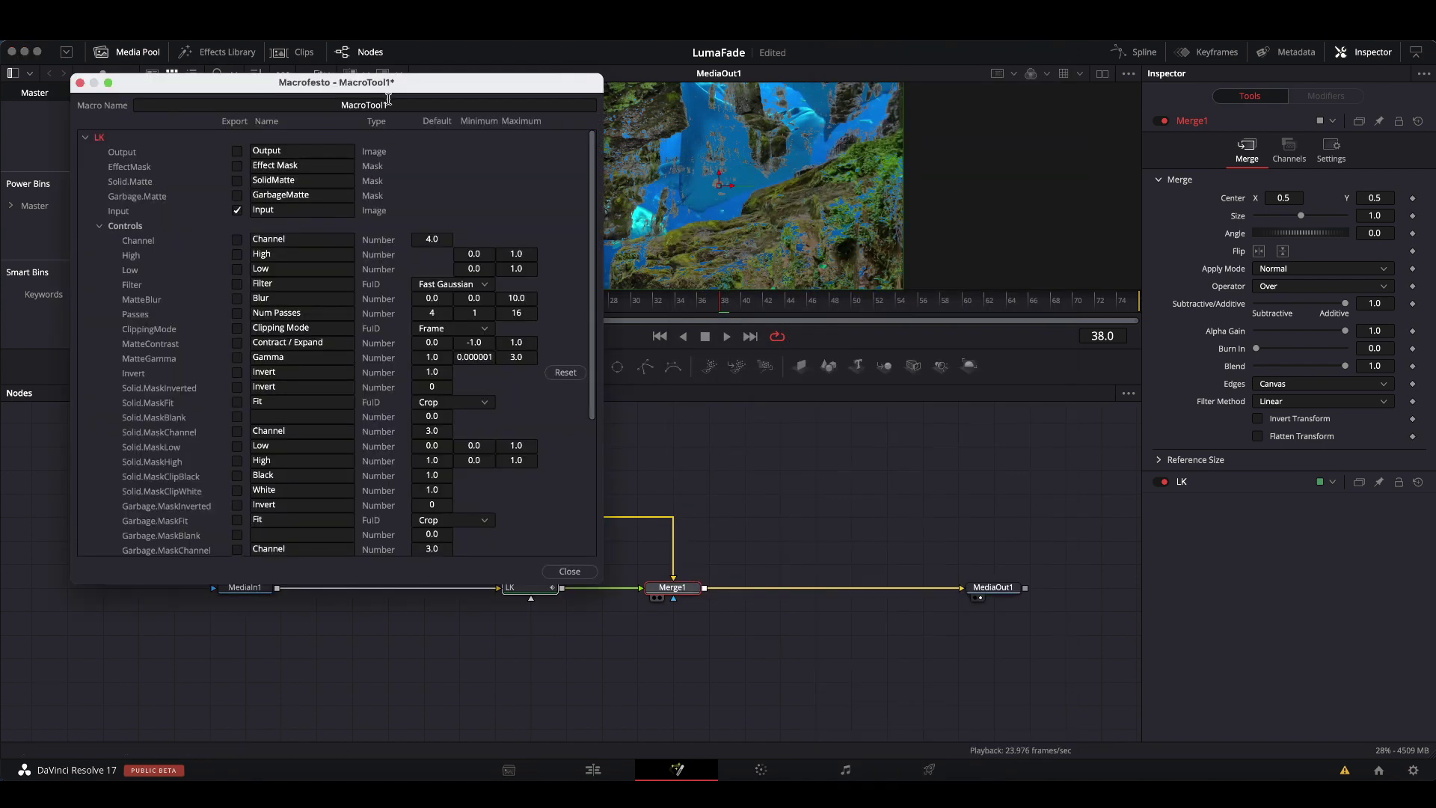
double_click(399, 105)
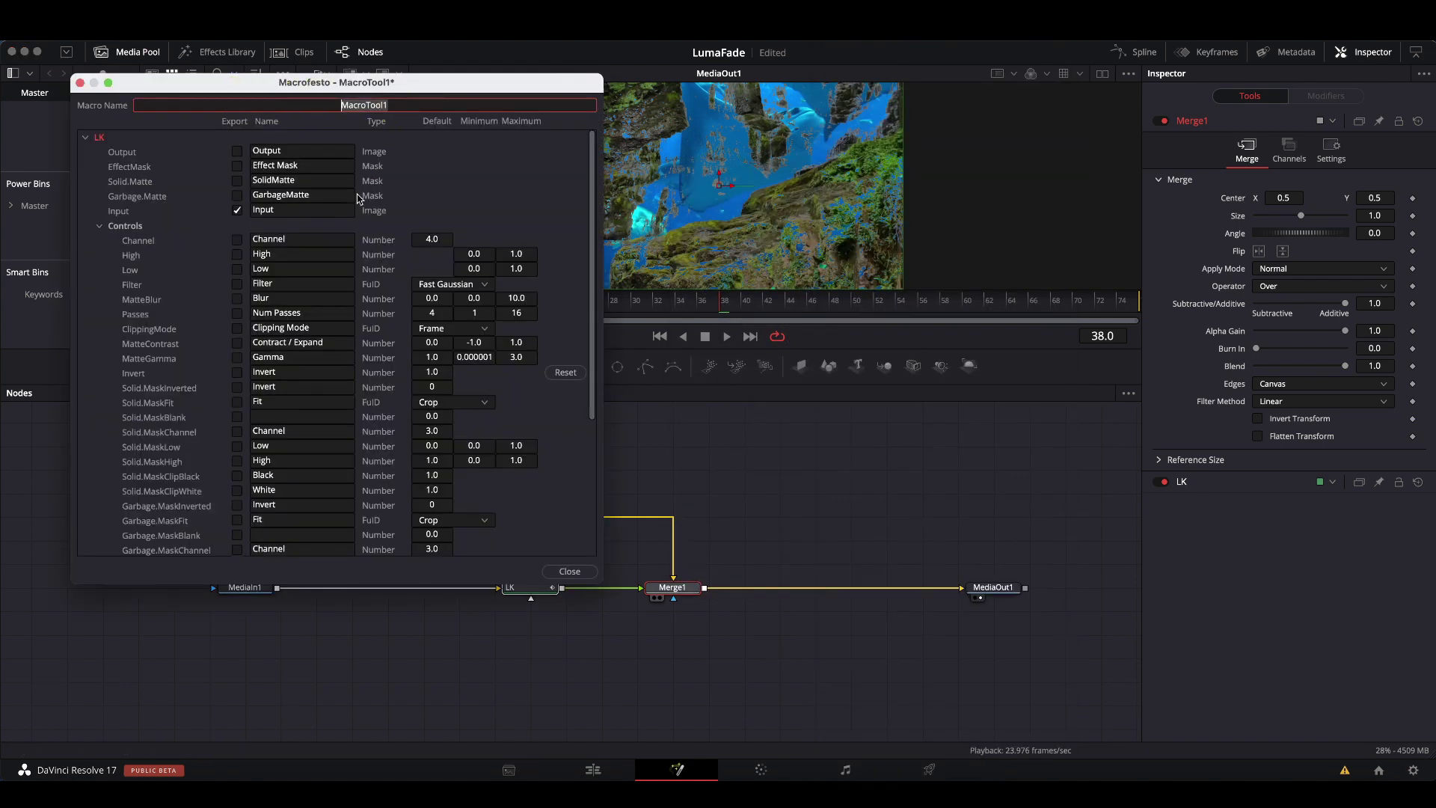
text(Luma)
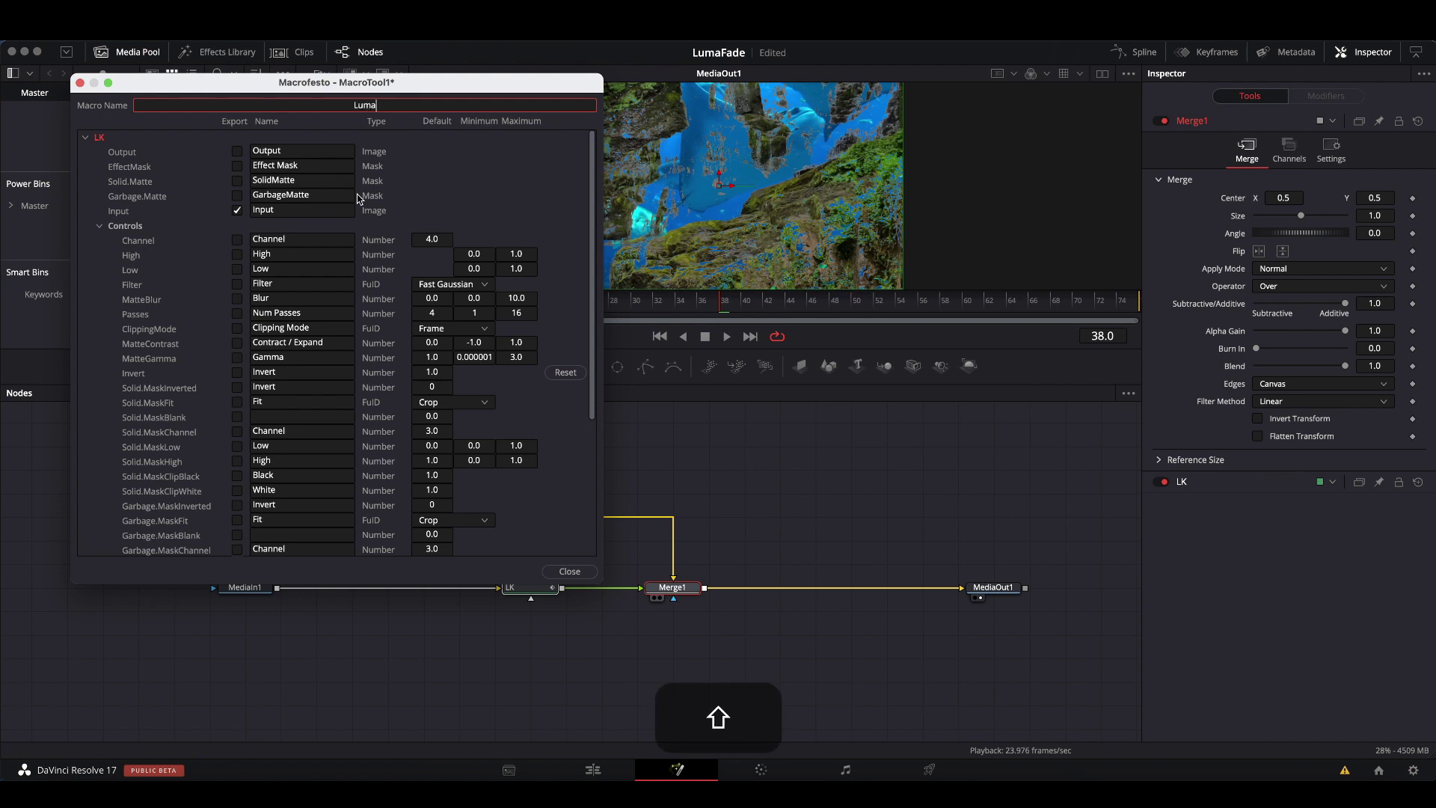
text(FadeTut)
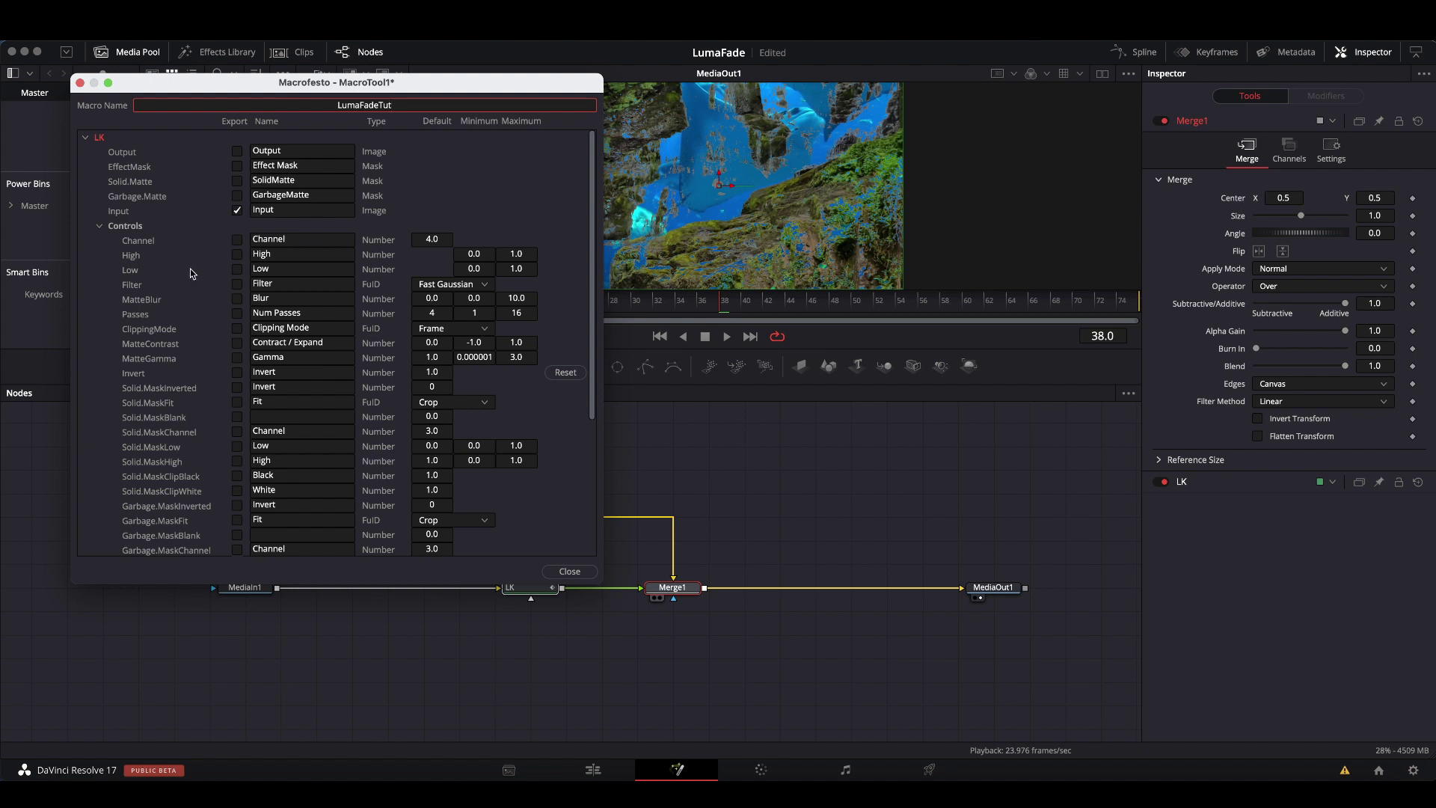
Step: Review the macro's available controls and export LK's Dir (Direction) control
scroll(180, 385, down, 5)
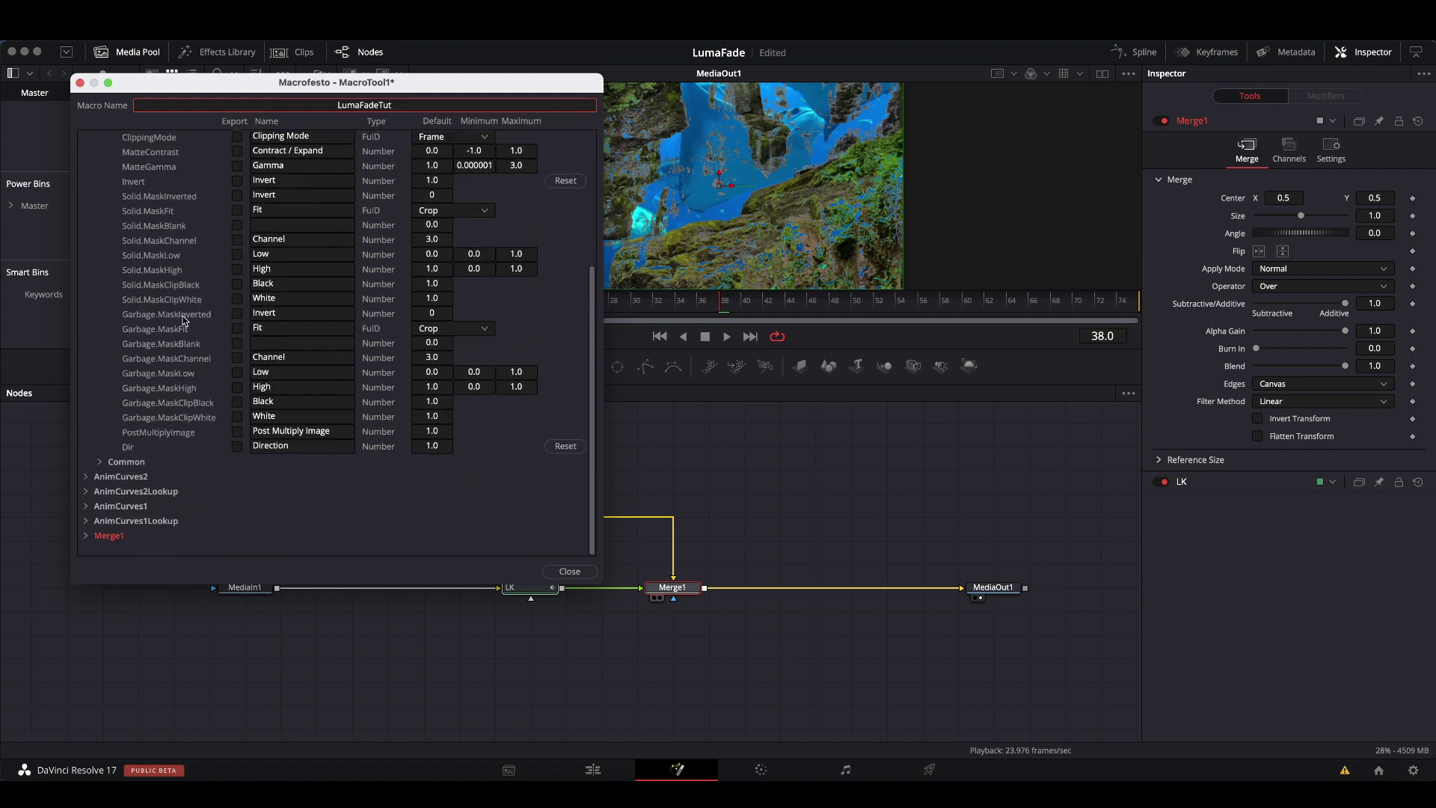
scroll(185, 320, up, 5)
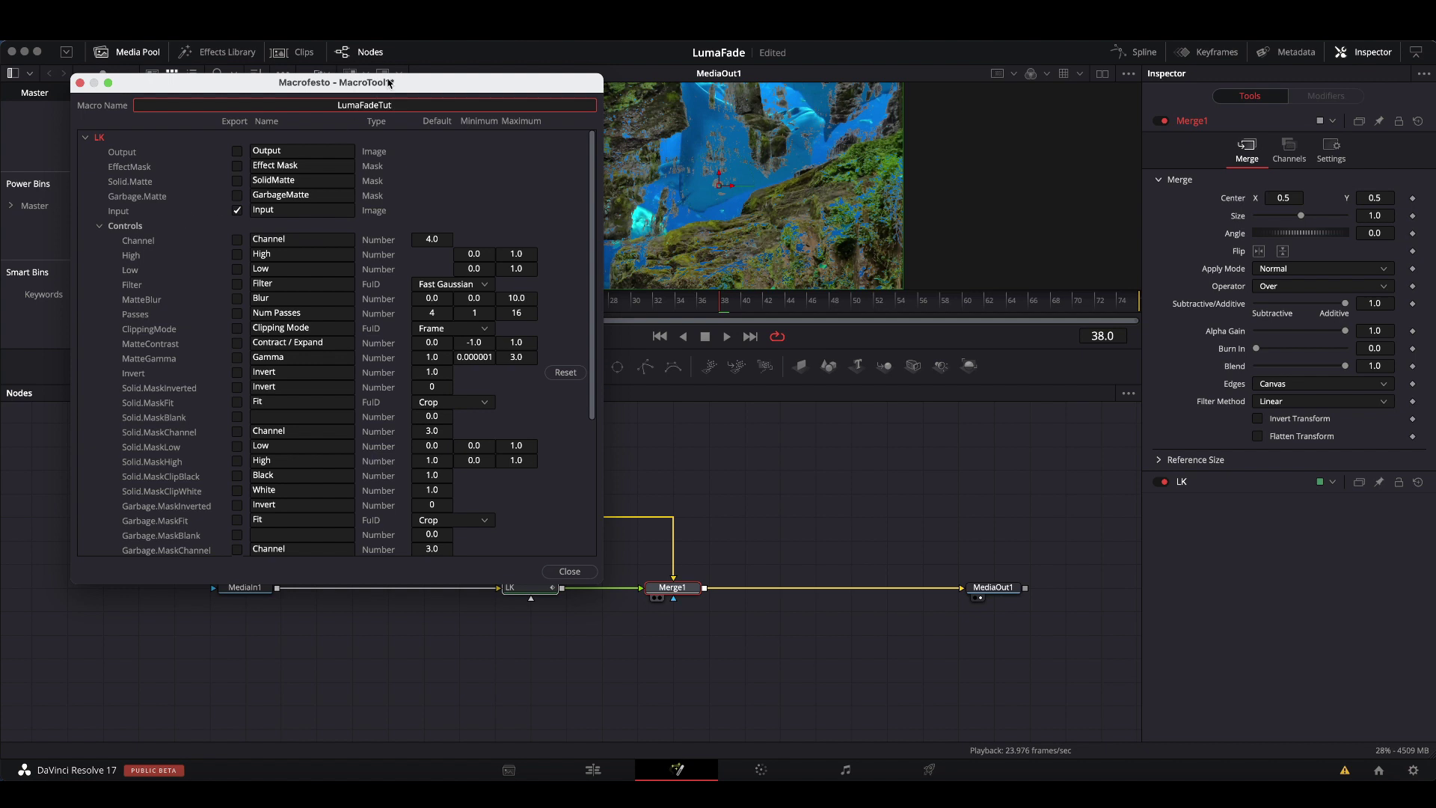
drag(487, 83, 1042, 50)
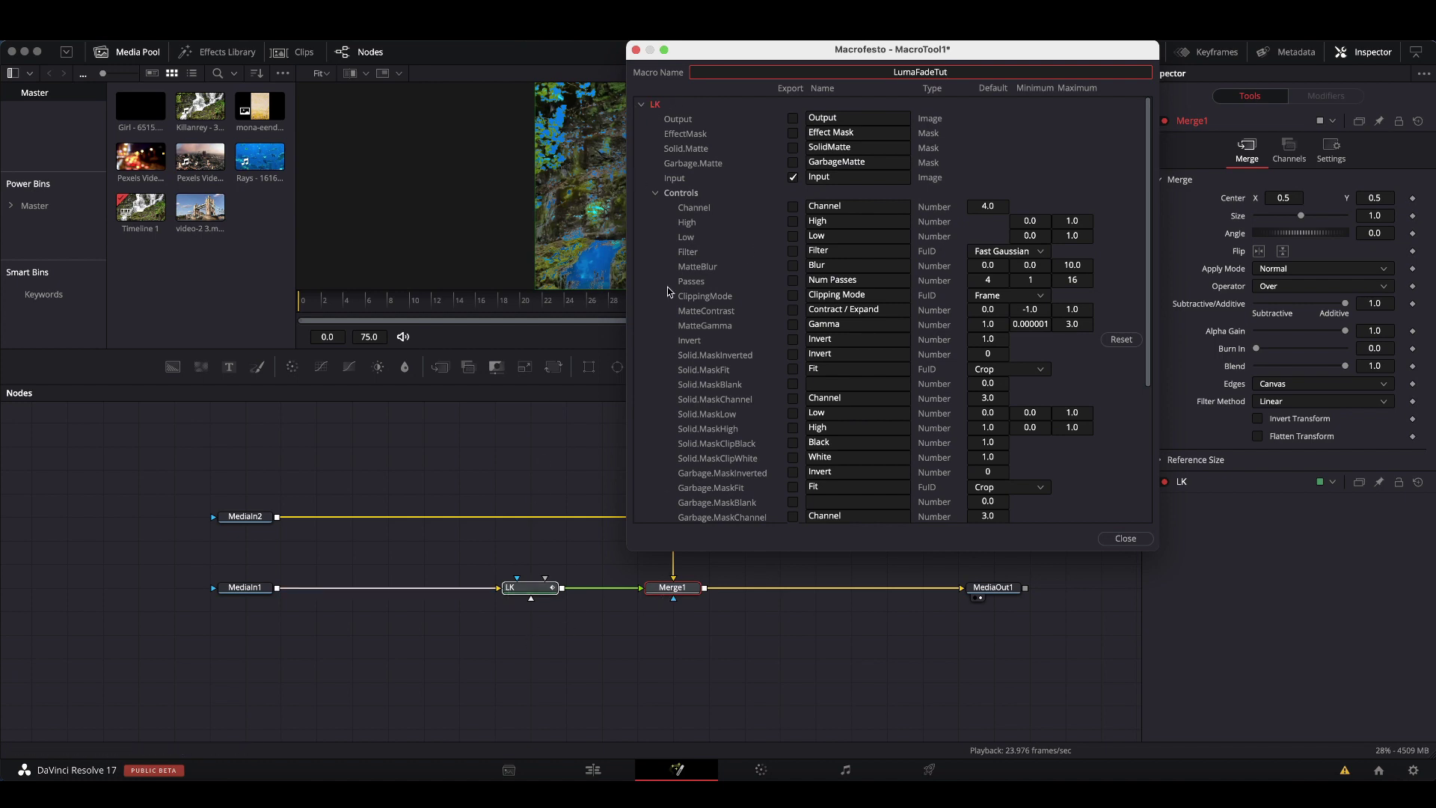
scroll(689, 287, down, 5)
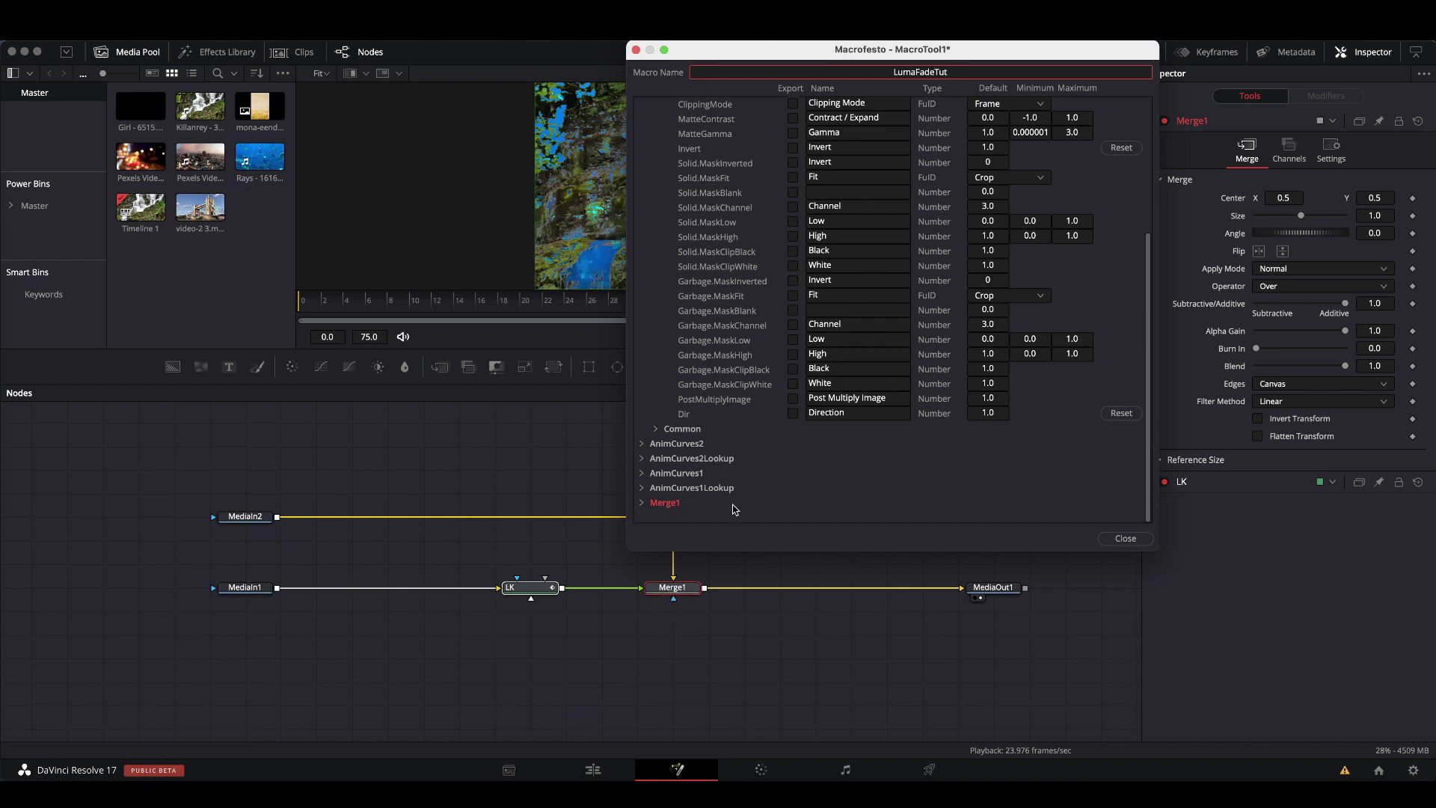
scroll(722, 266, up, 5)
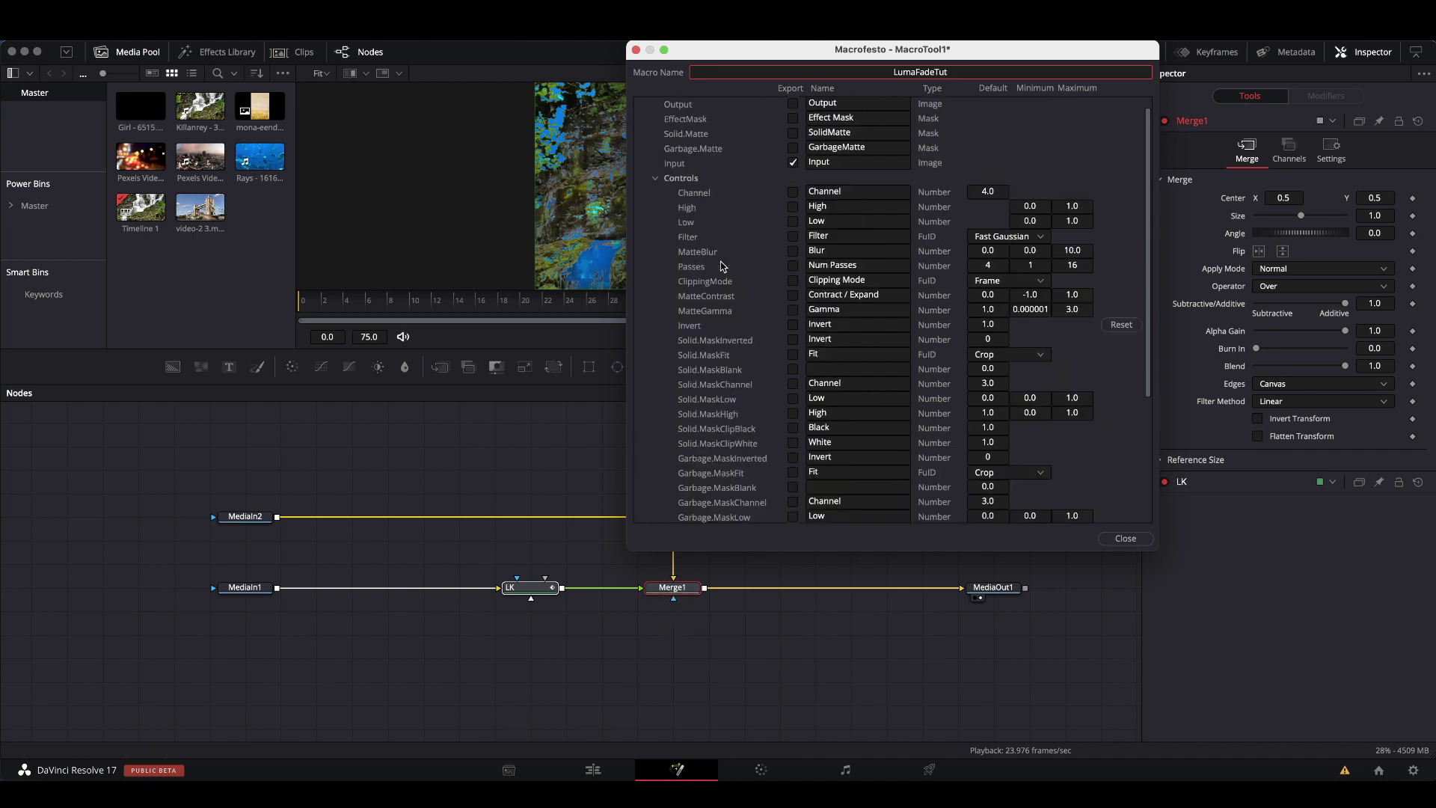
scroll(723, 267, up, 1)
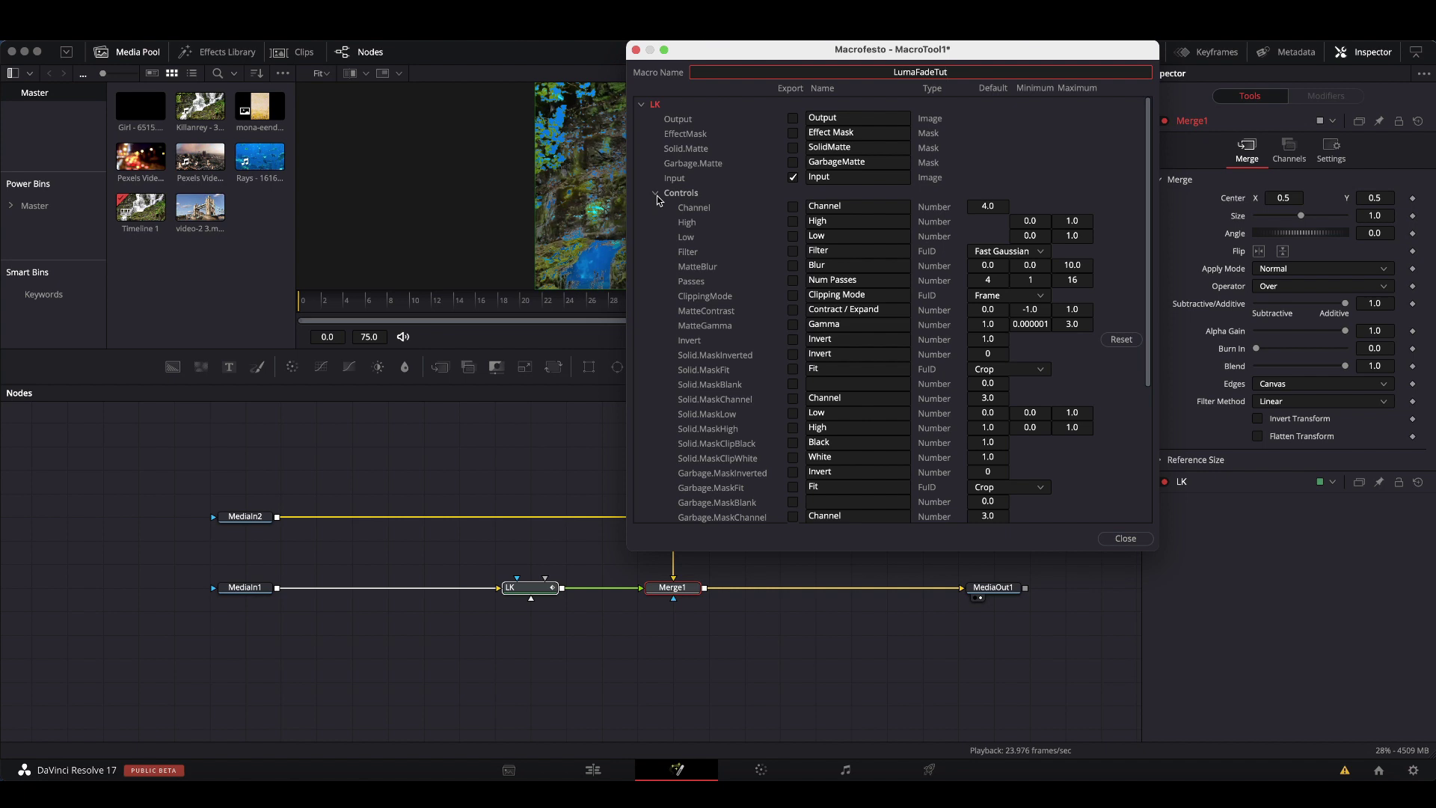
click(541, 593)
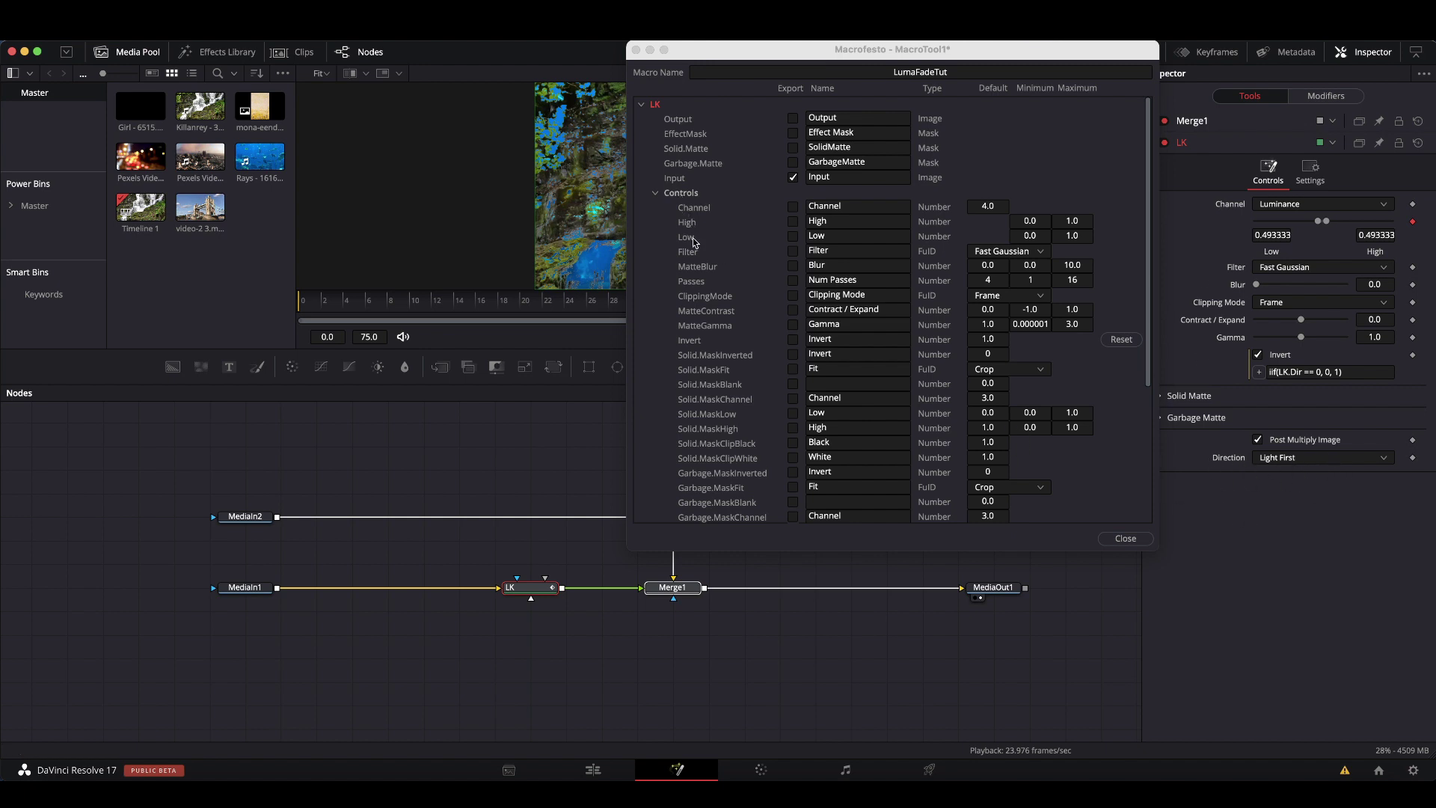
scroll(733, 377, down, 5)
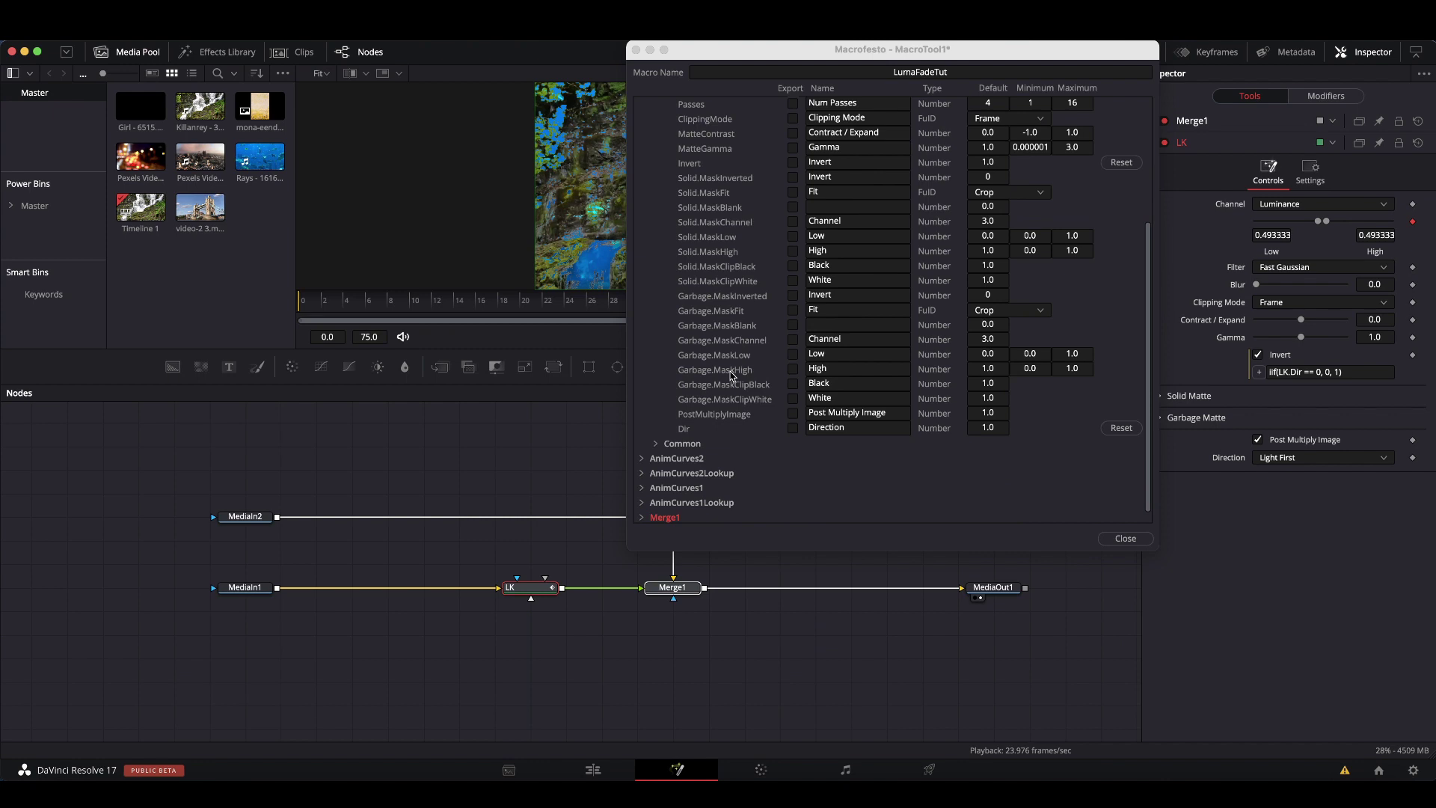
click(792, 429)
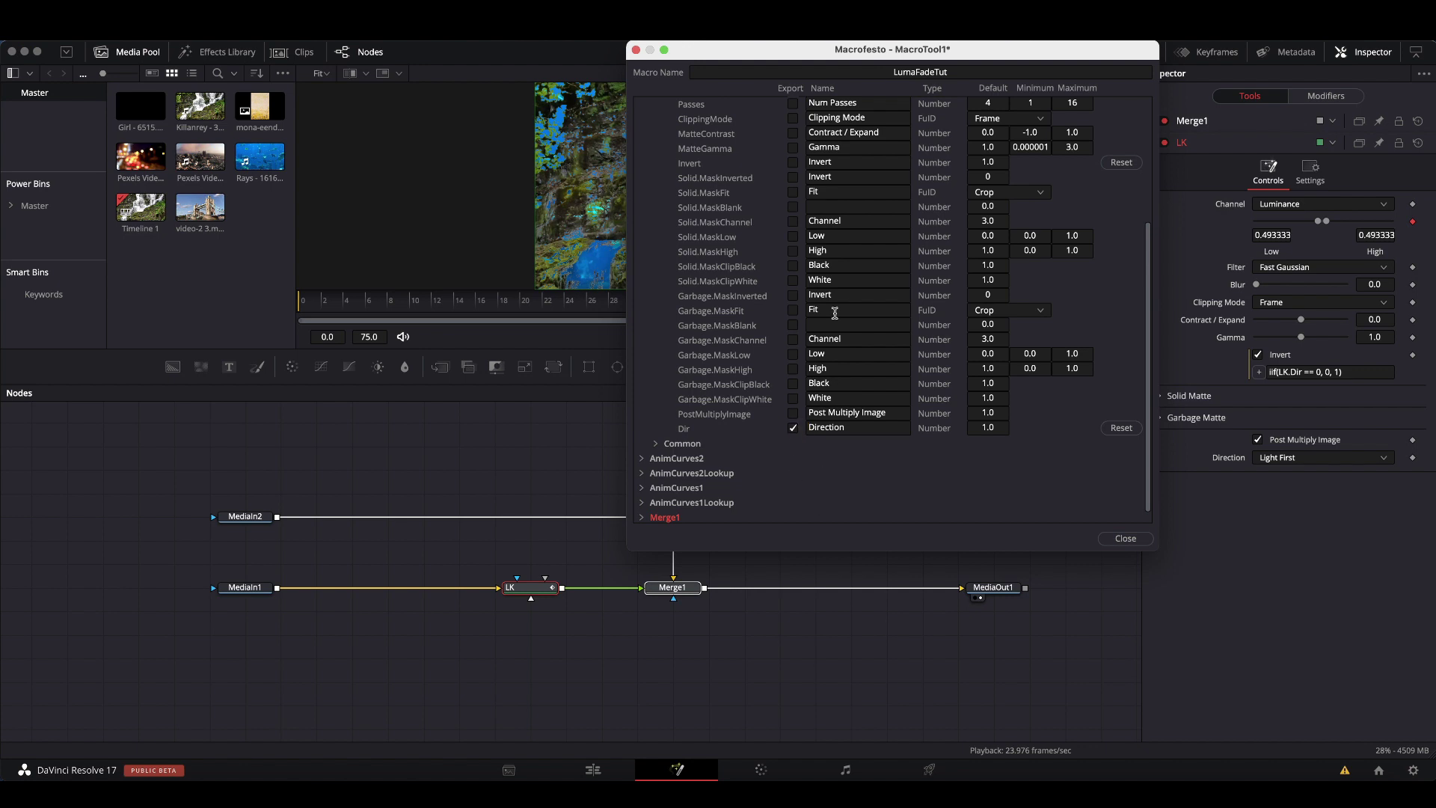
Step: Collapse the LK controls in the macro editor, close it and agree to save the changes
scroll(744, 275, up, 3)
scroll(745, 280, up, 2)
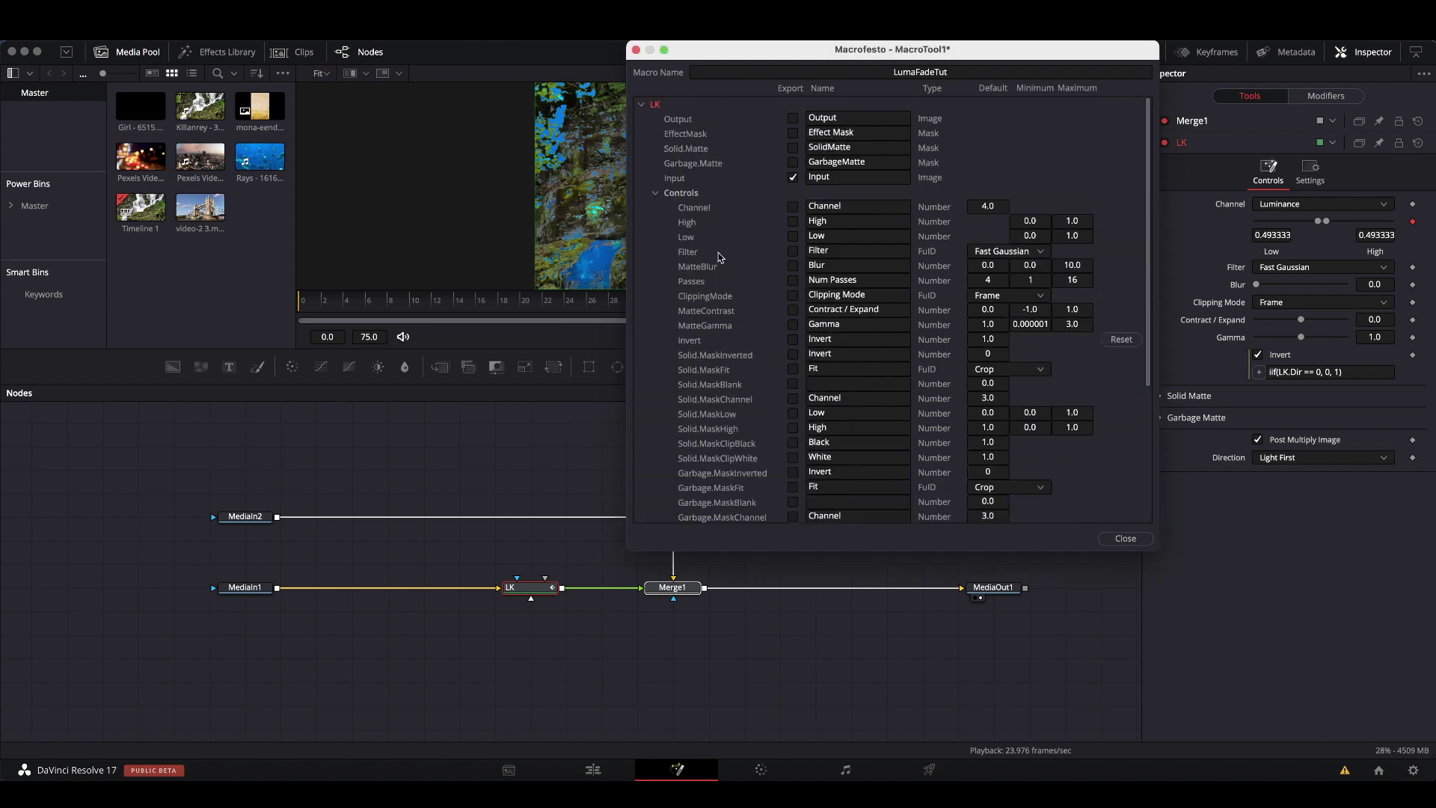
click(642, 106)
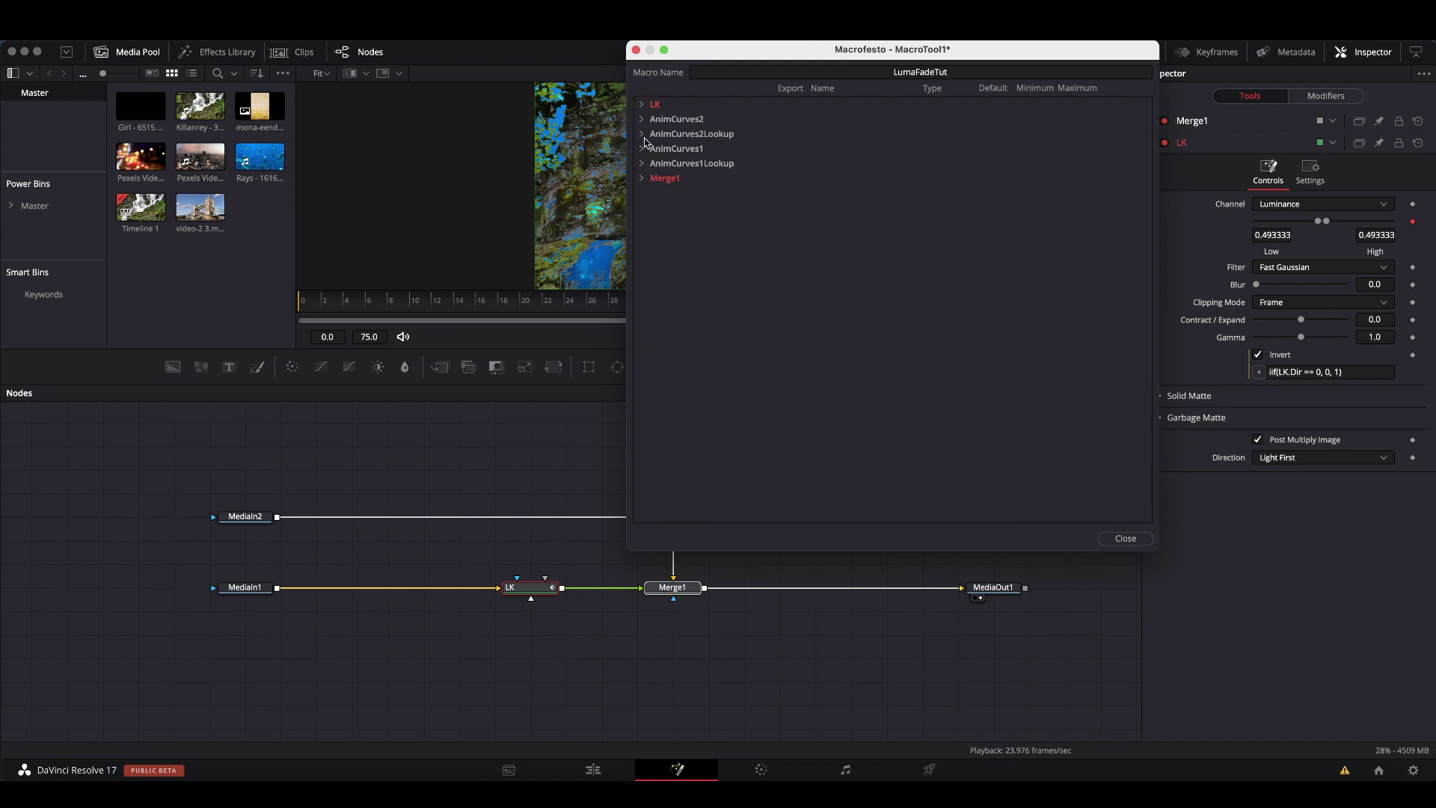
click(1125, 540)
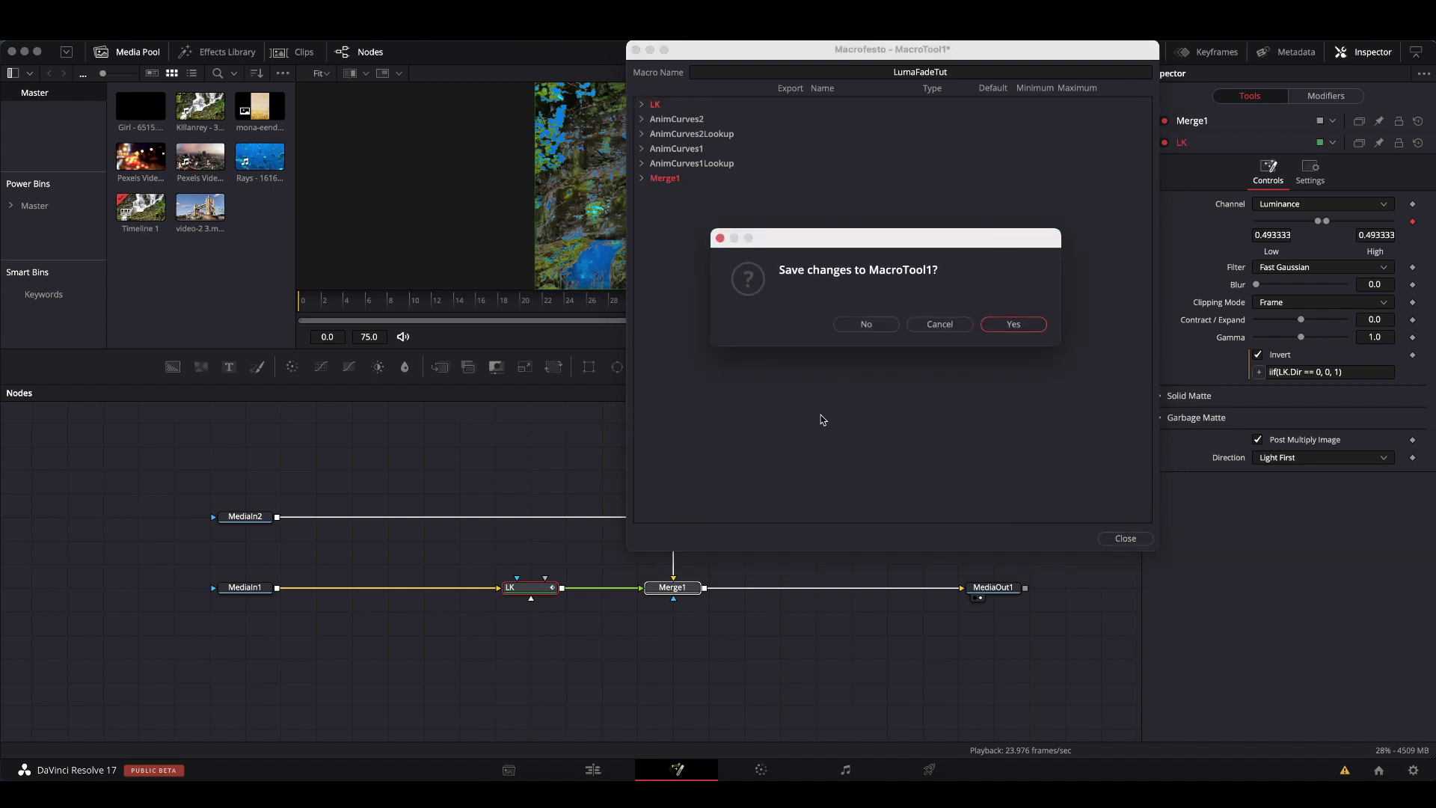
click(1009, 326)
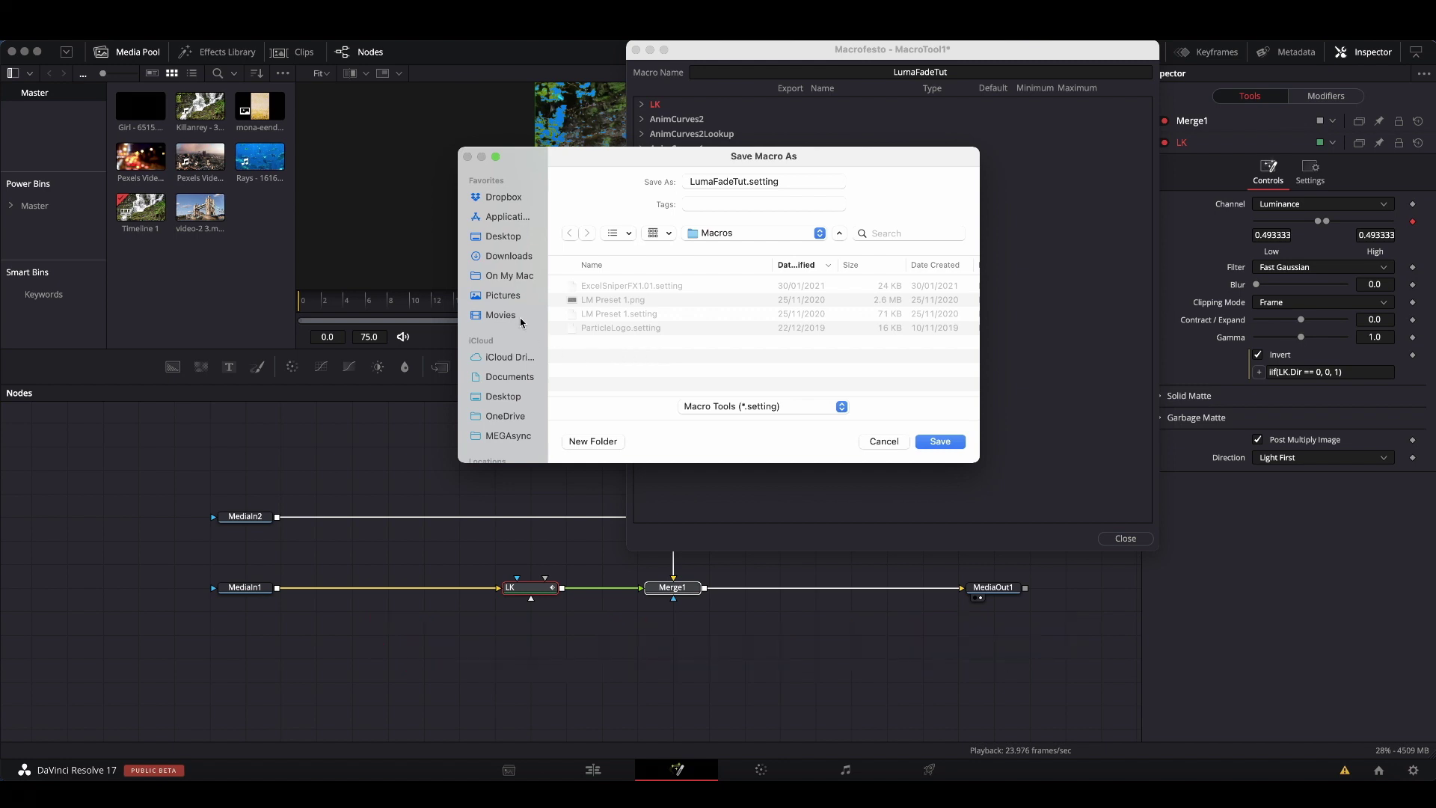
Step: Set the macro's save location to the DaVinci Resolve folder under Blackmagic Design, starting from Macintosh HD's Library folder
scroll(522, 332, down, 3)
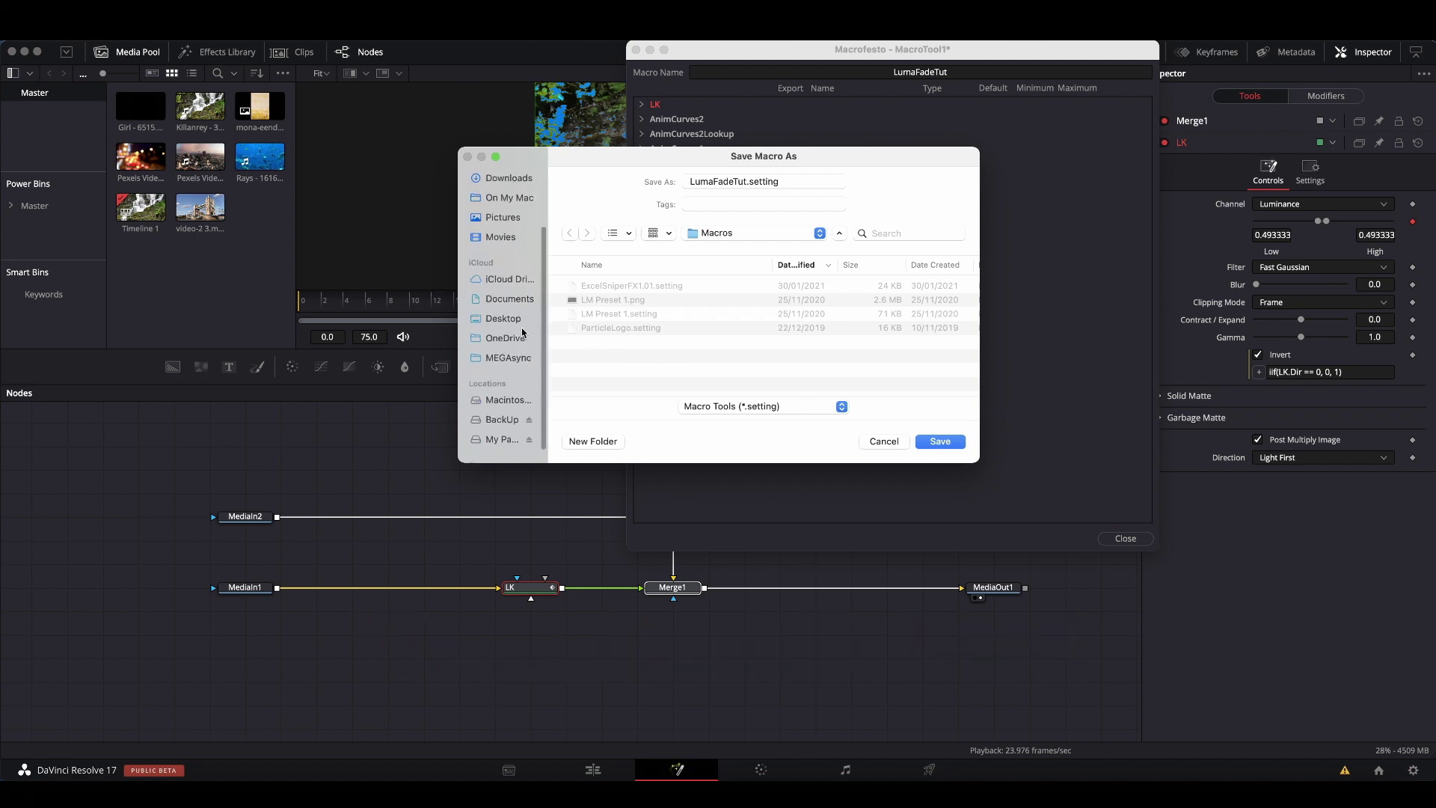
click(504, 401)
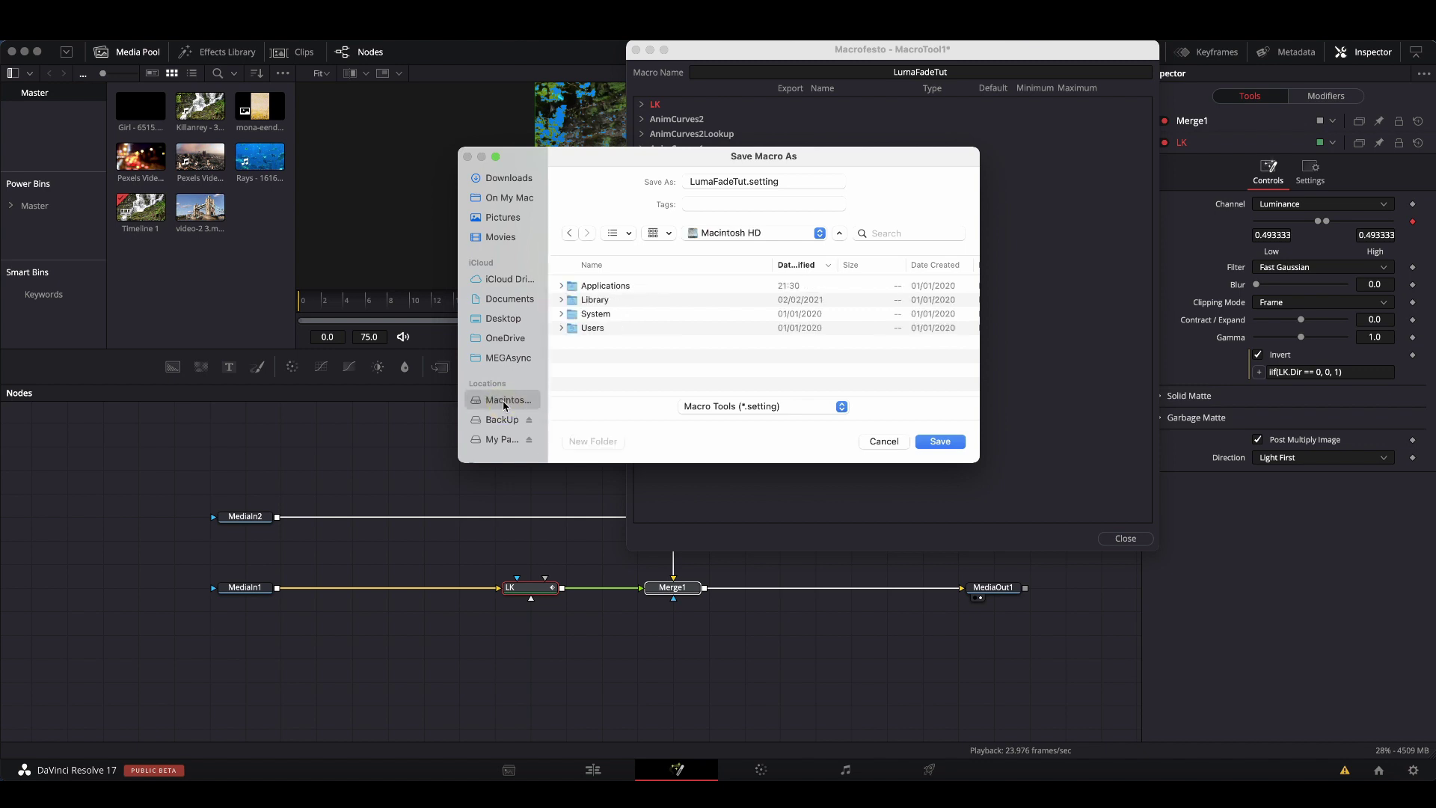
double_click(596, 300)
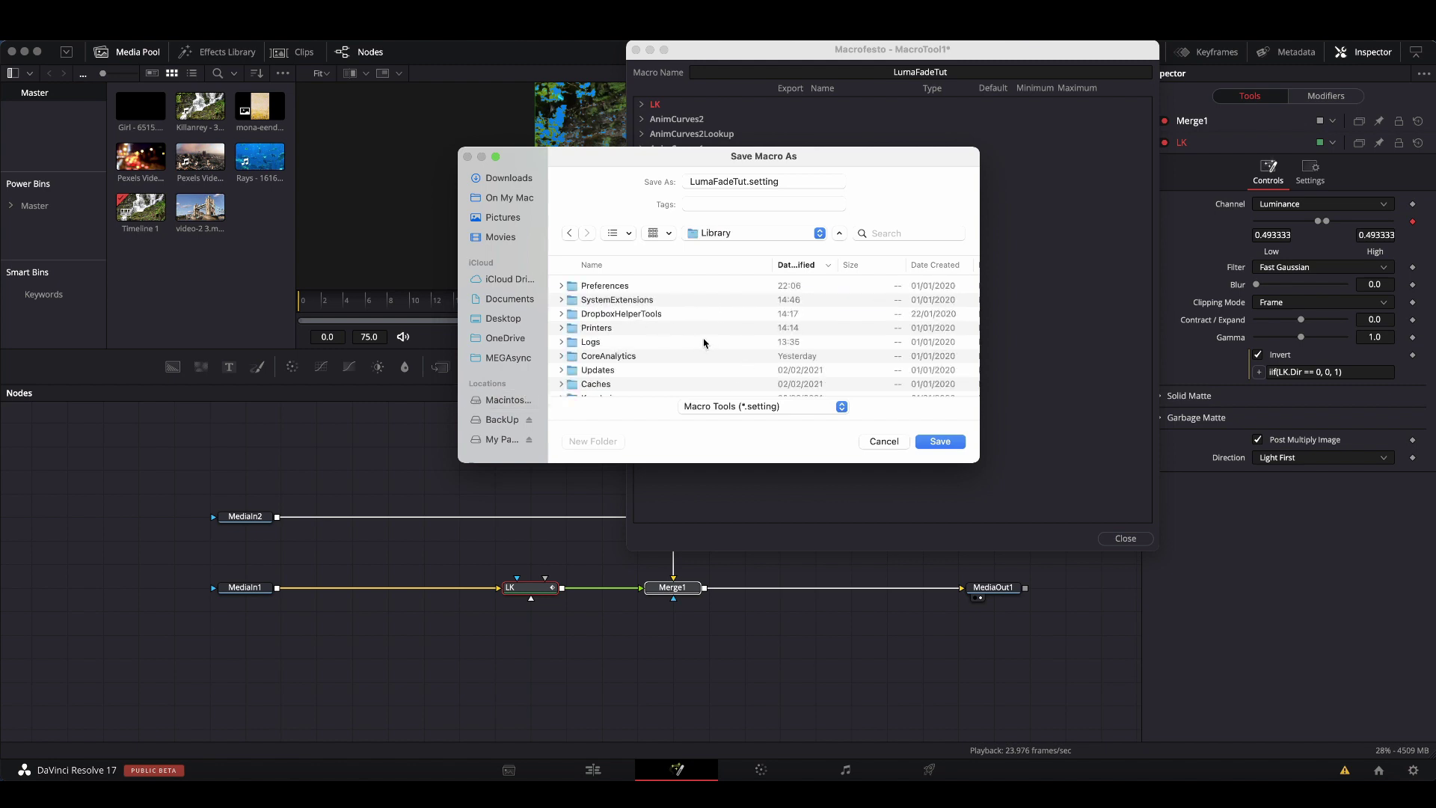
click(763, 266)
double_click(631, 300)
double_click(628, 356)
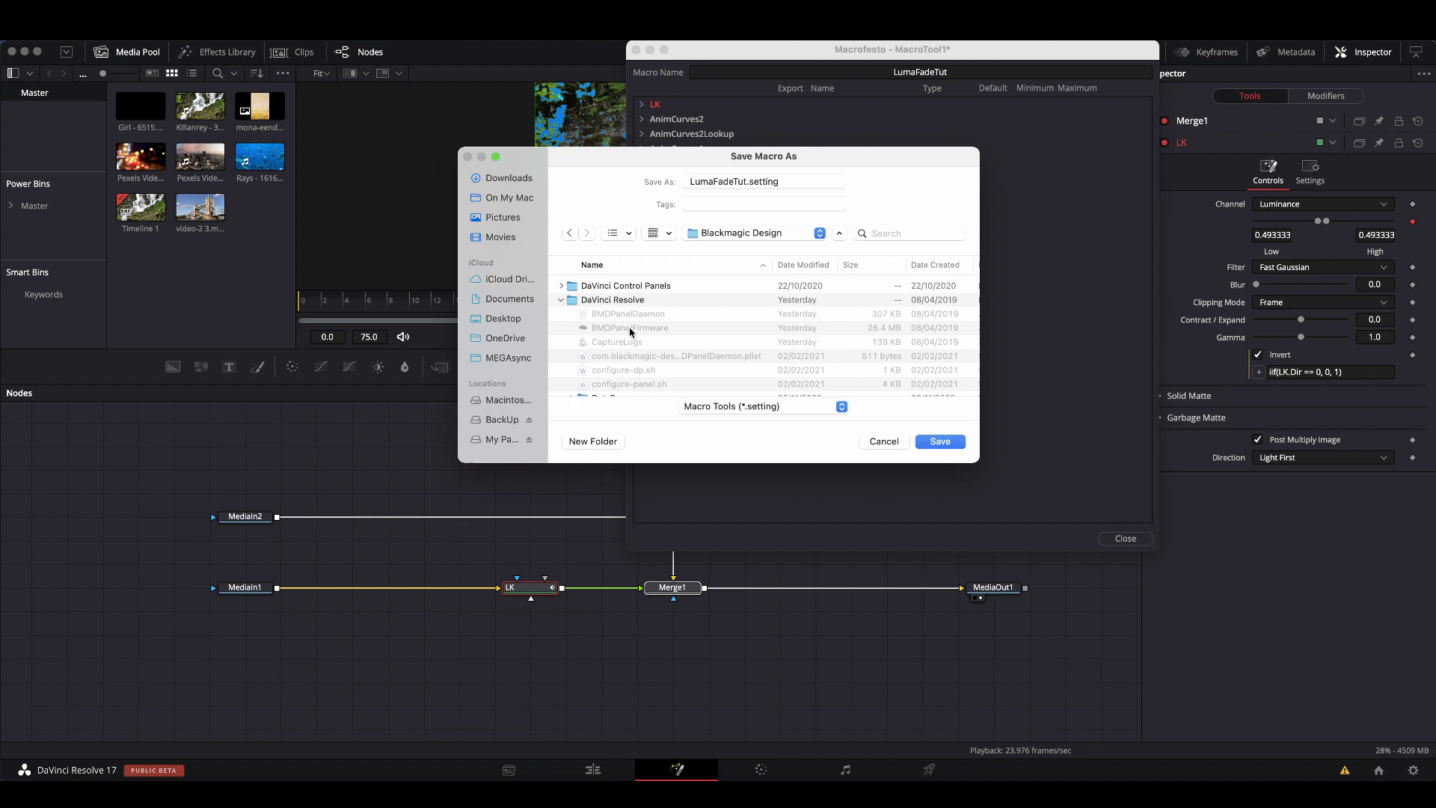
click(638, 303)
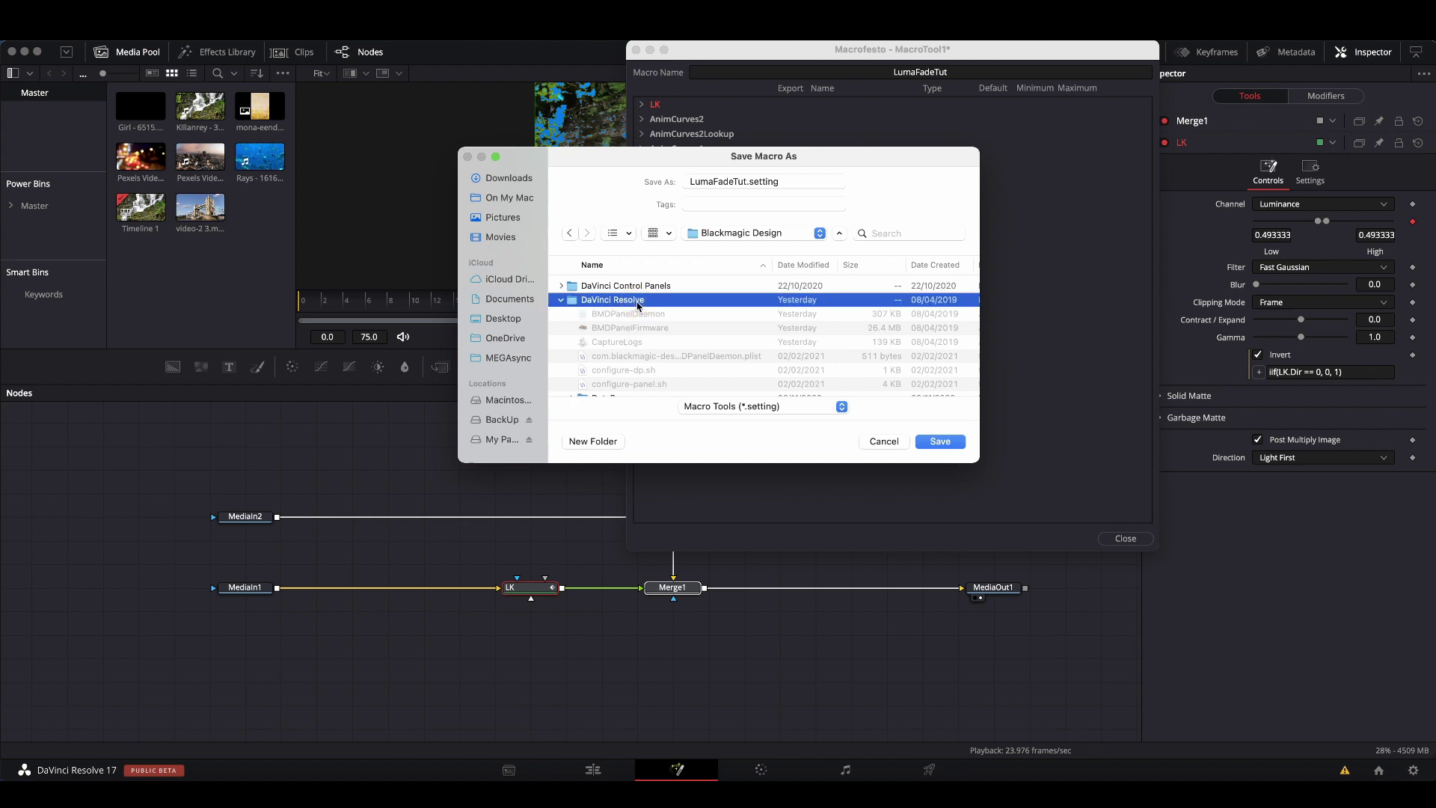
double_click(638, 300)
Step: Save the macro as LumaFadeTut.setting in the Fusion/Templates/Edit/Transitions folder
scroll(639, 336, down, 5)
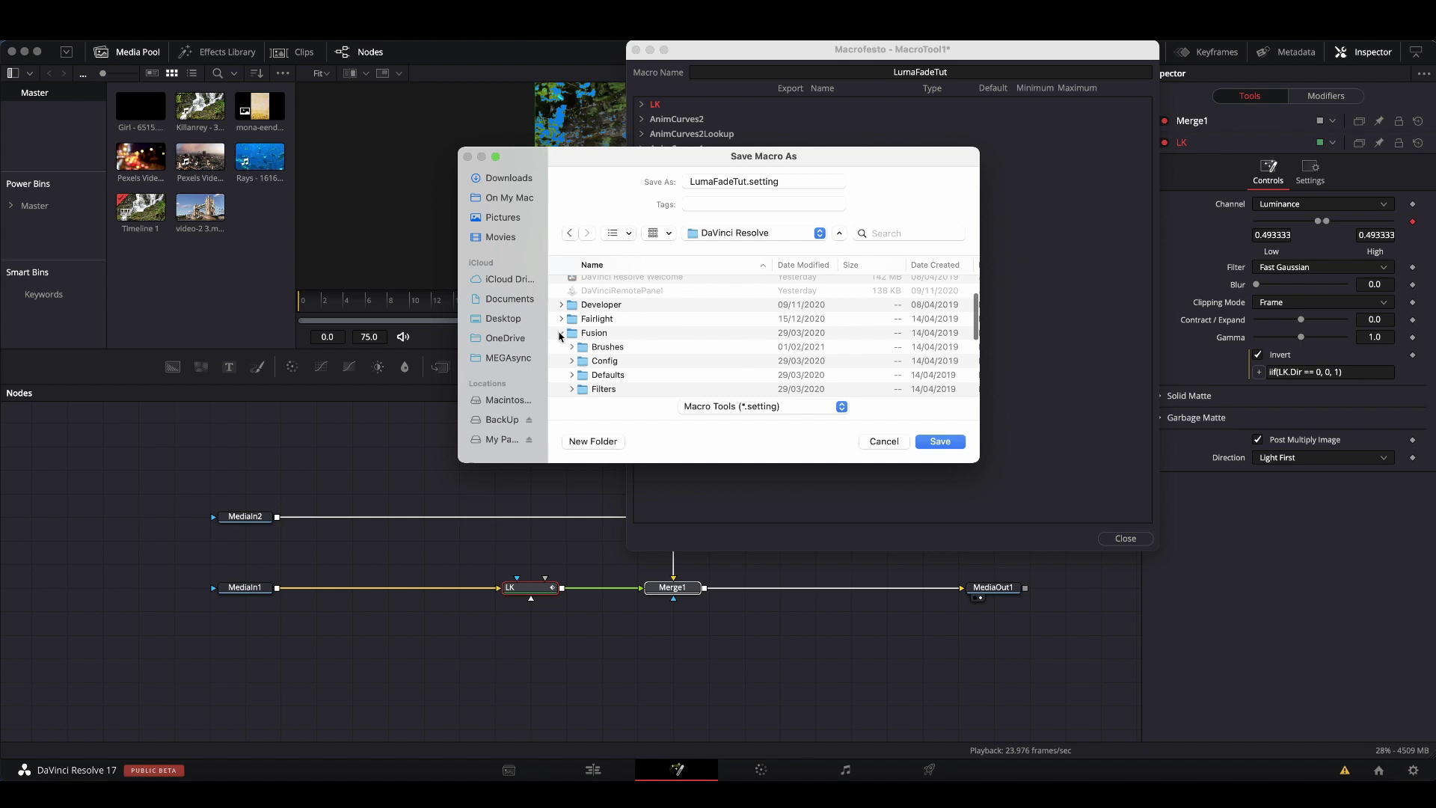
scroll(640, 336, down, 8)
scroll(639, 337, up, 8)
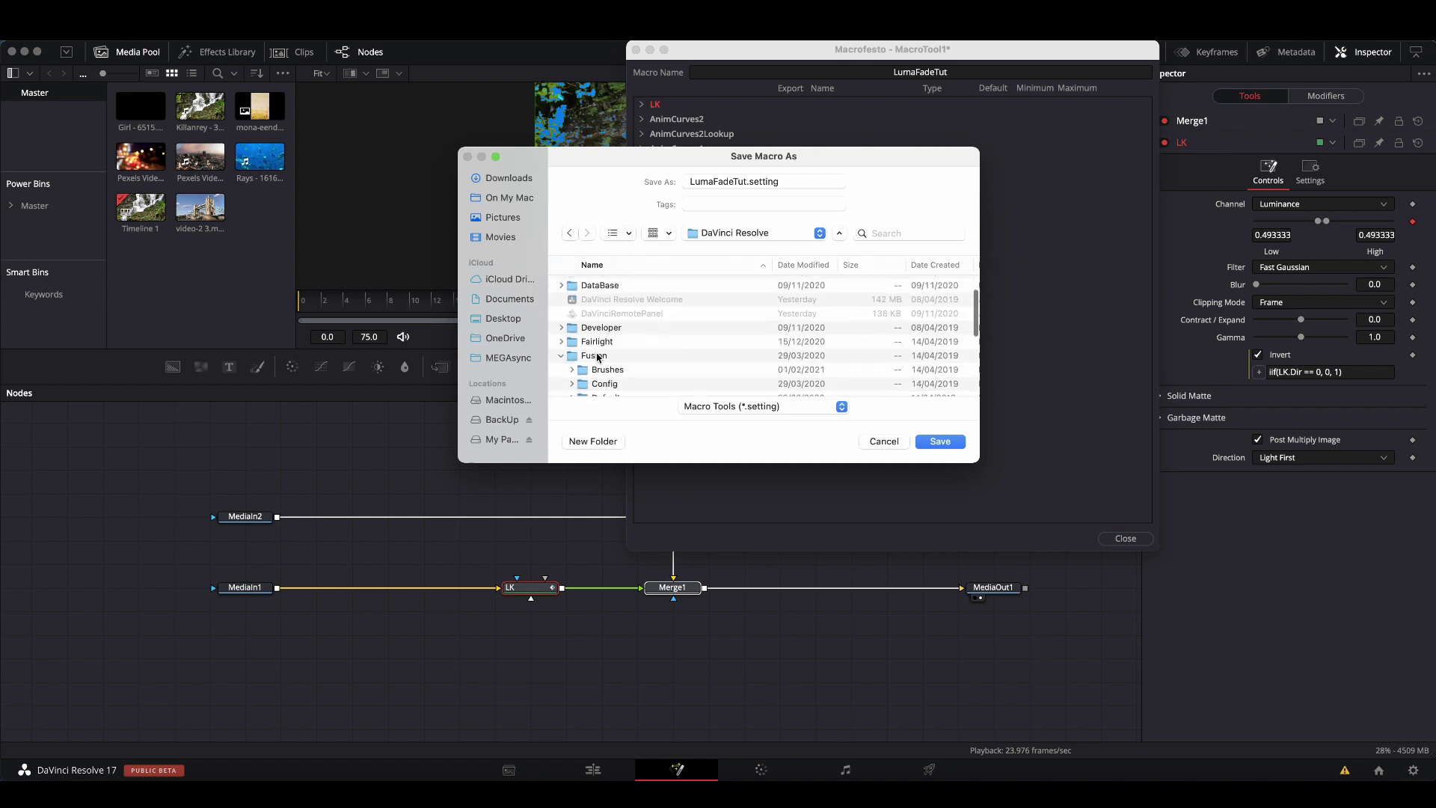
double_click(598, 357)
scroll(650, 351, down, 8)
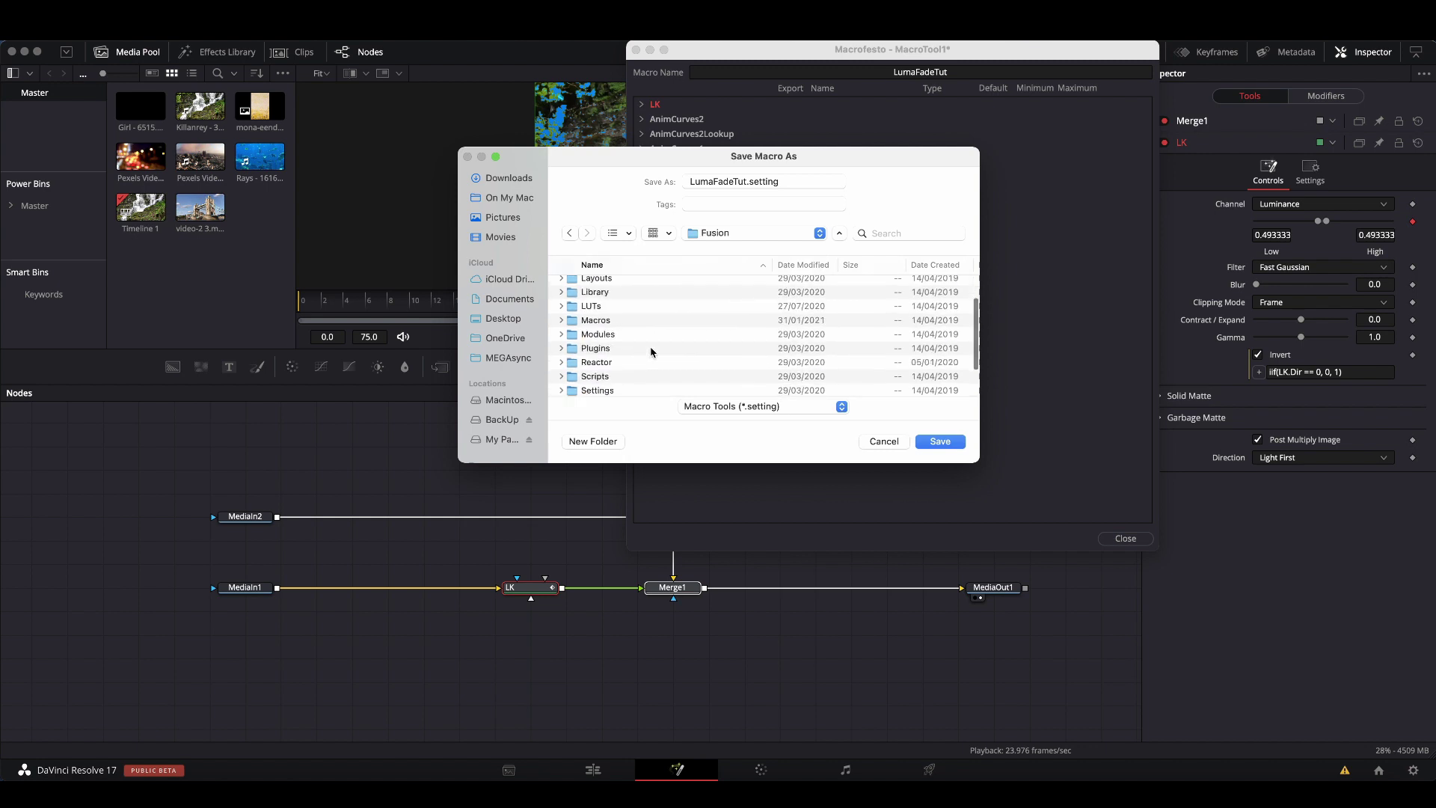
double_click(611, 325)
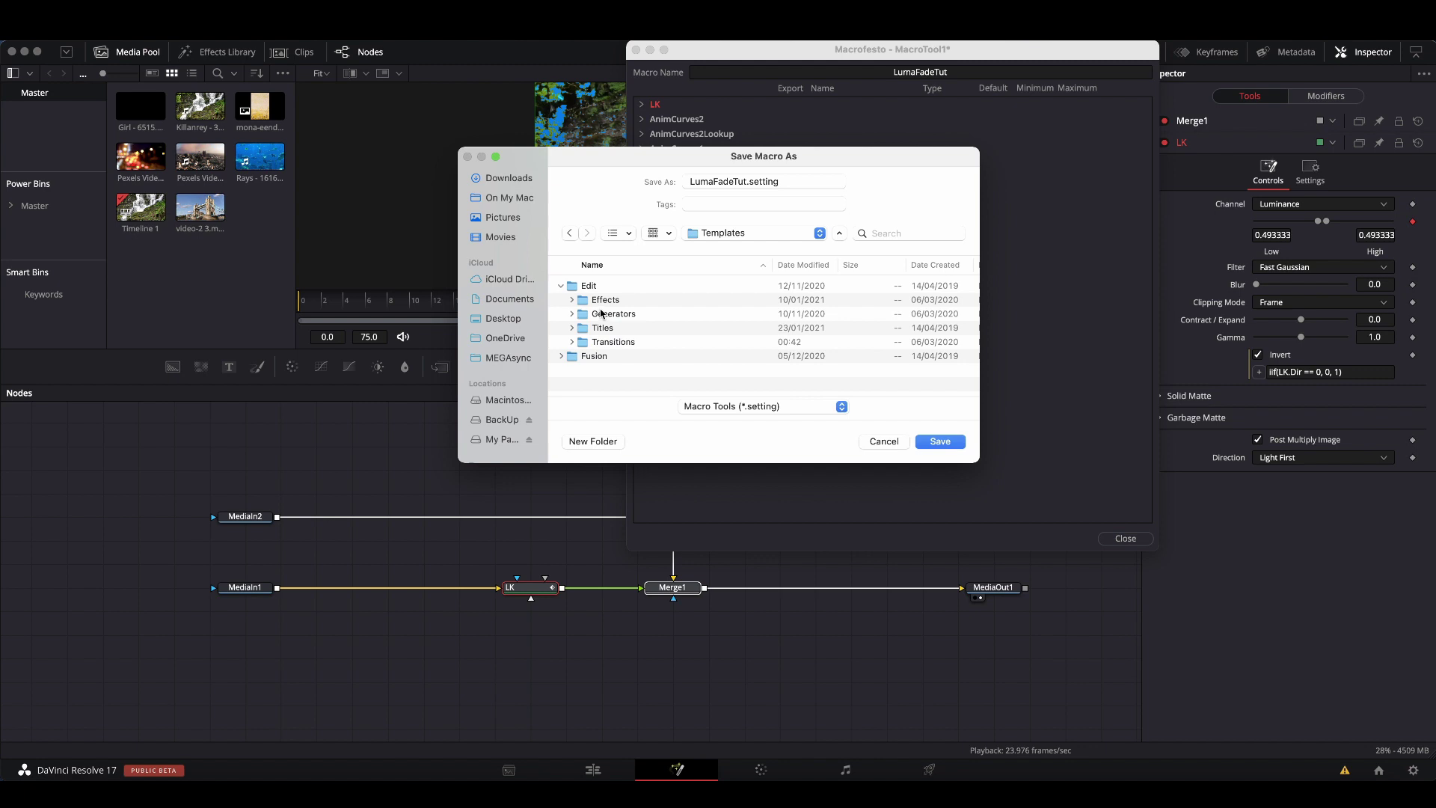
double_click(590, 287)
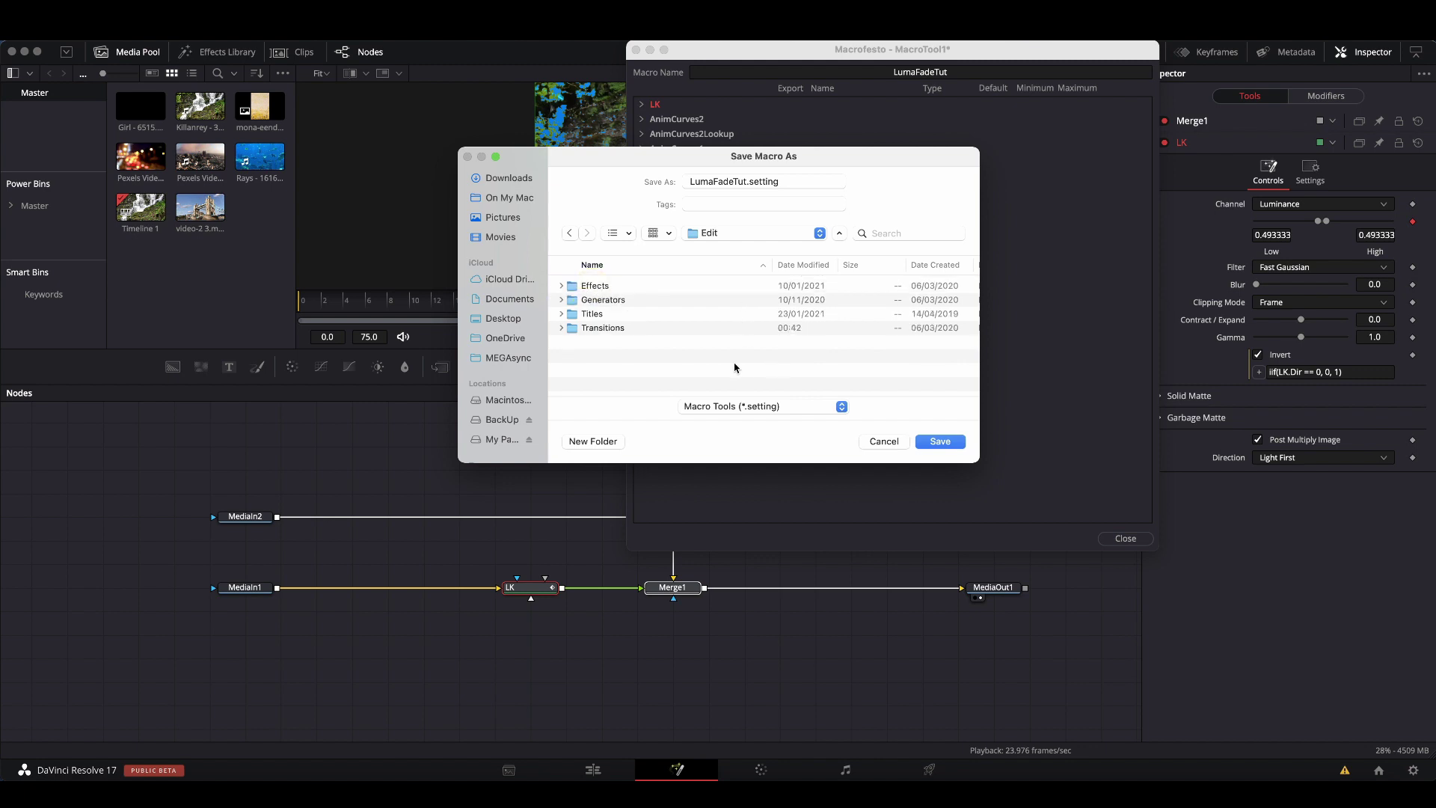
double_click(606, 328)
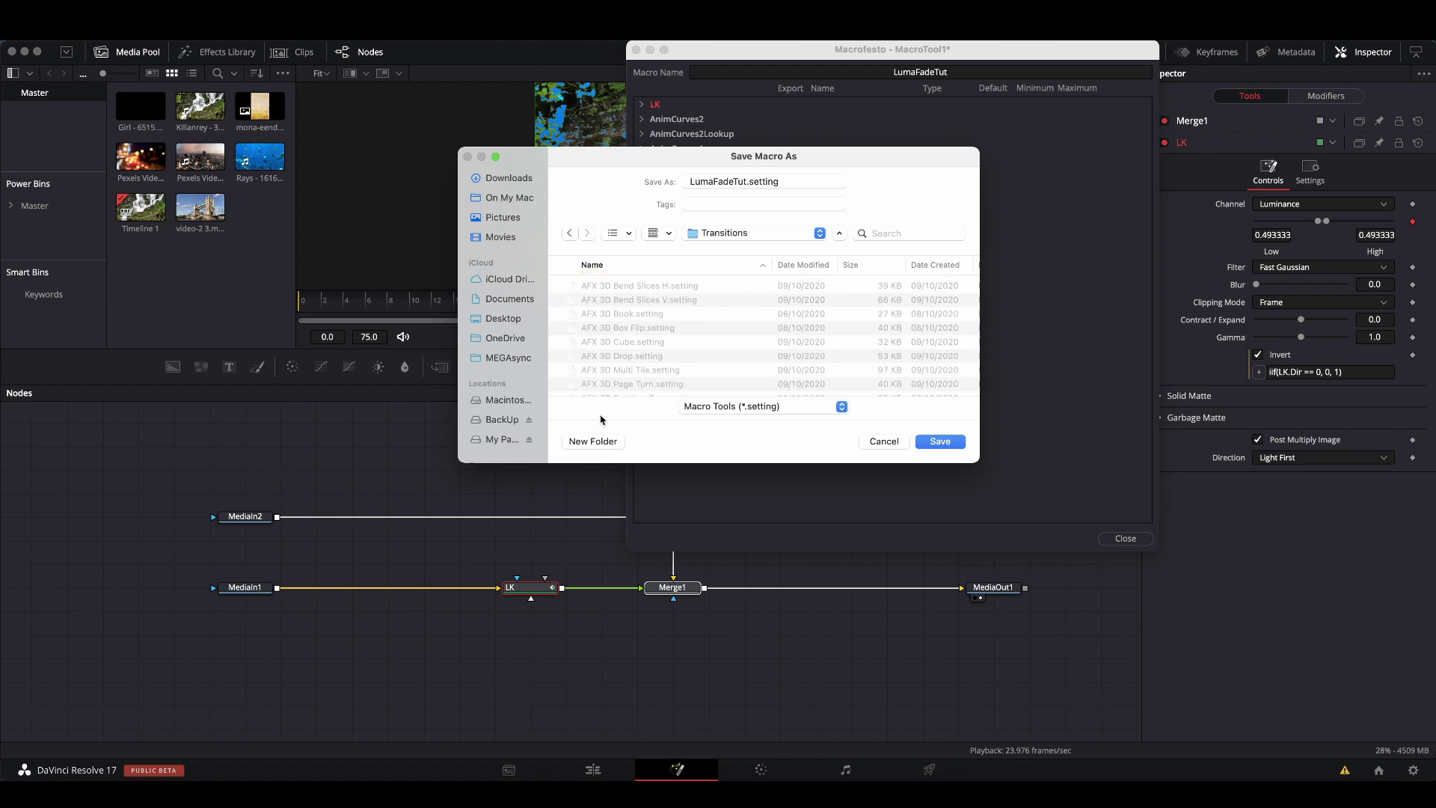
click(935, 442)
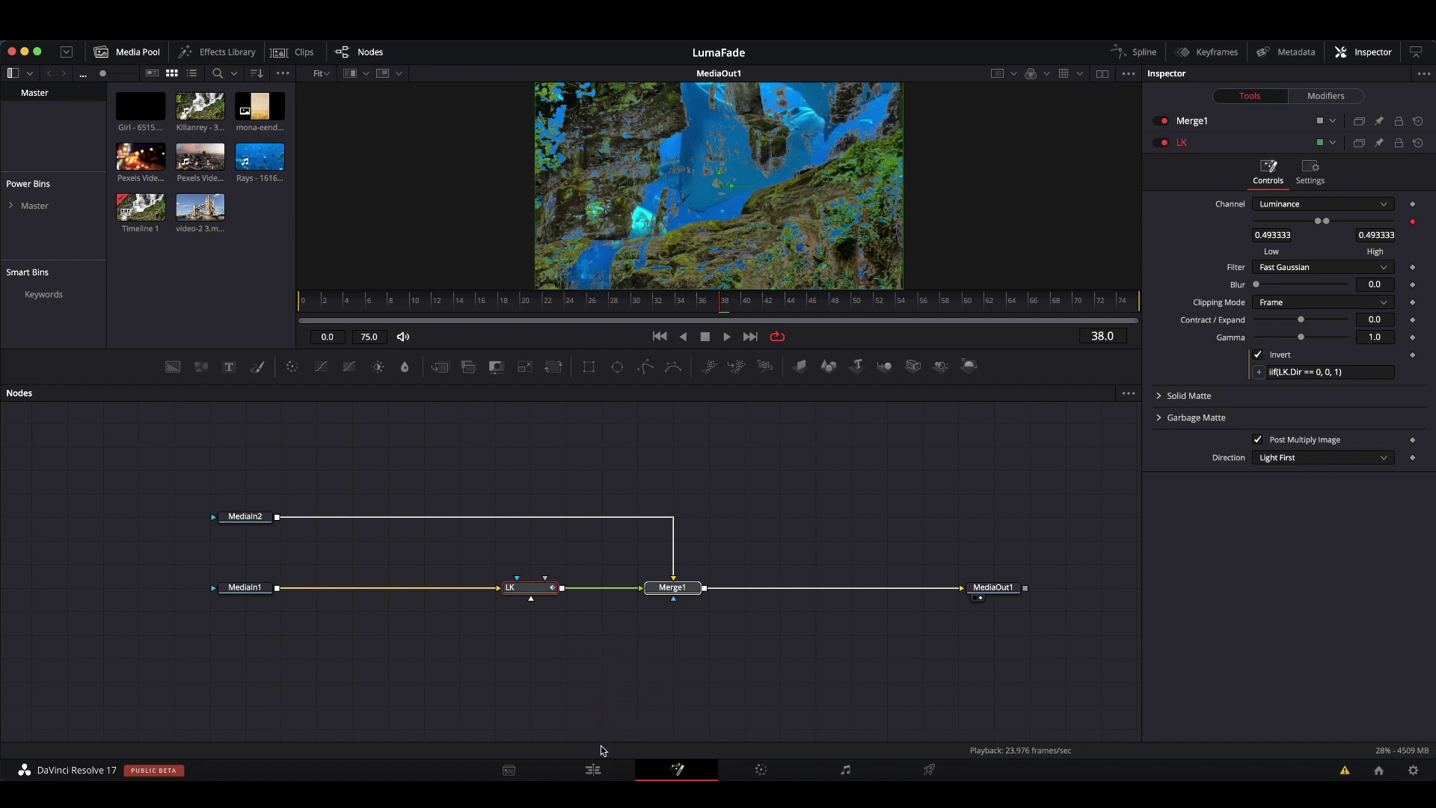
Step: Return to the Edit page and delete the Cross Dissolve transition between the Killanrey and Rays clips
click(596, 771)
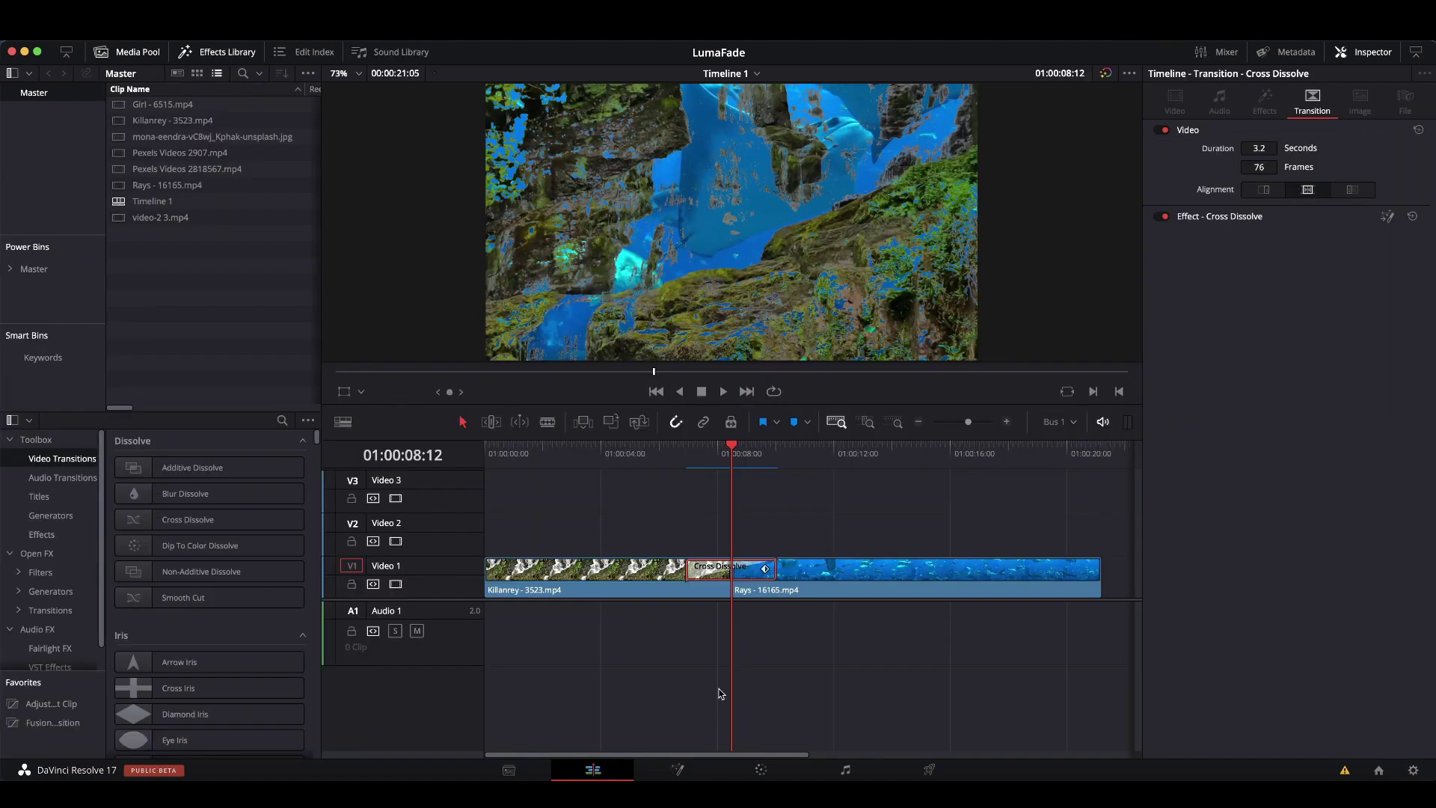
click(748, 575)
key(BackSpace)
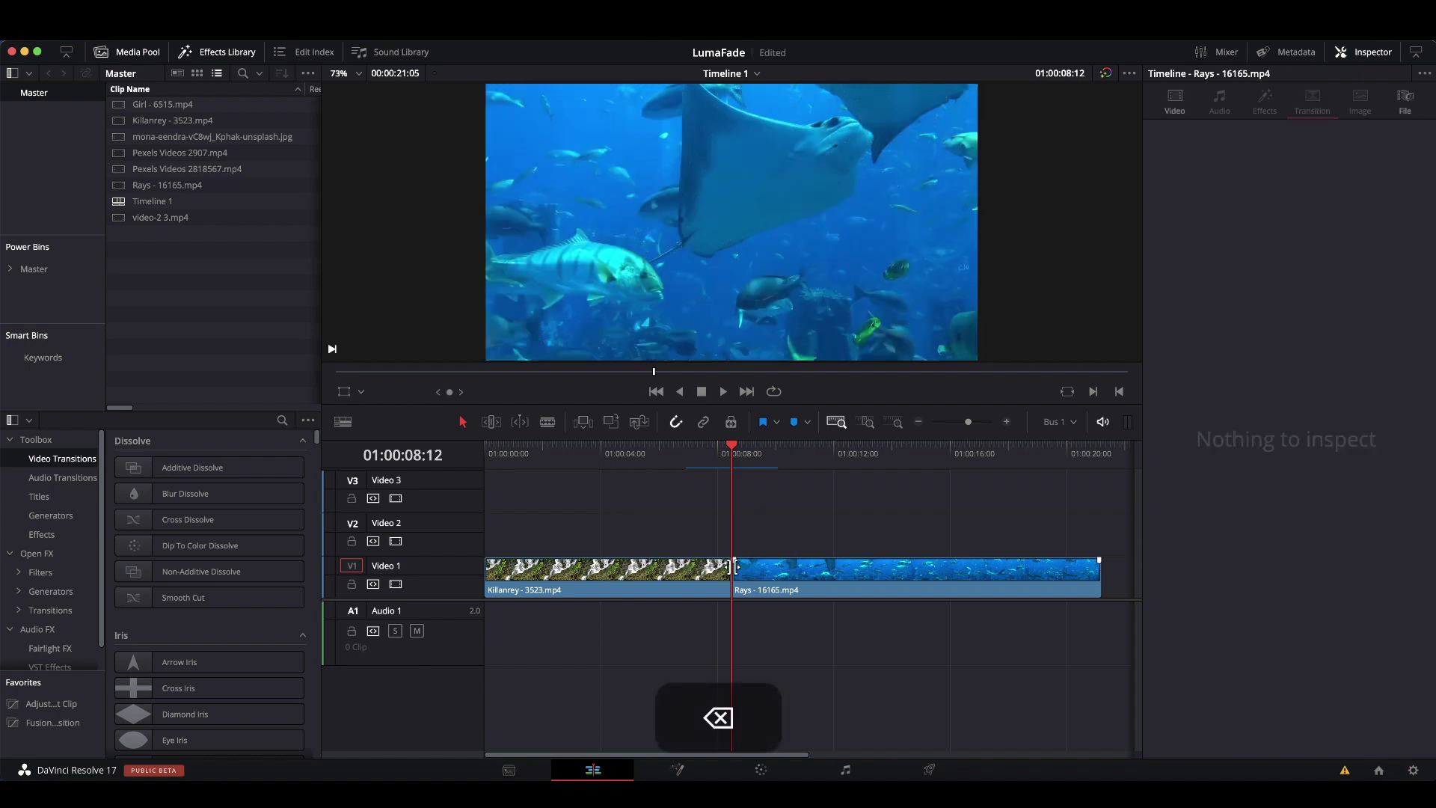
Step: Search the video transitions for "luma" and apply LumaFadeTut to the cut between the Killanrey and Rays clips
click(281, 423)
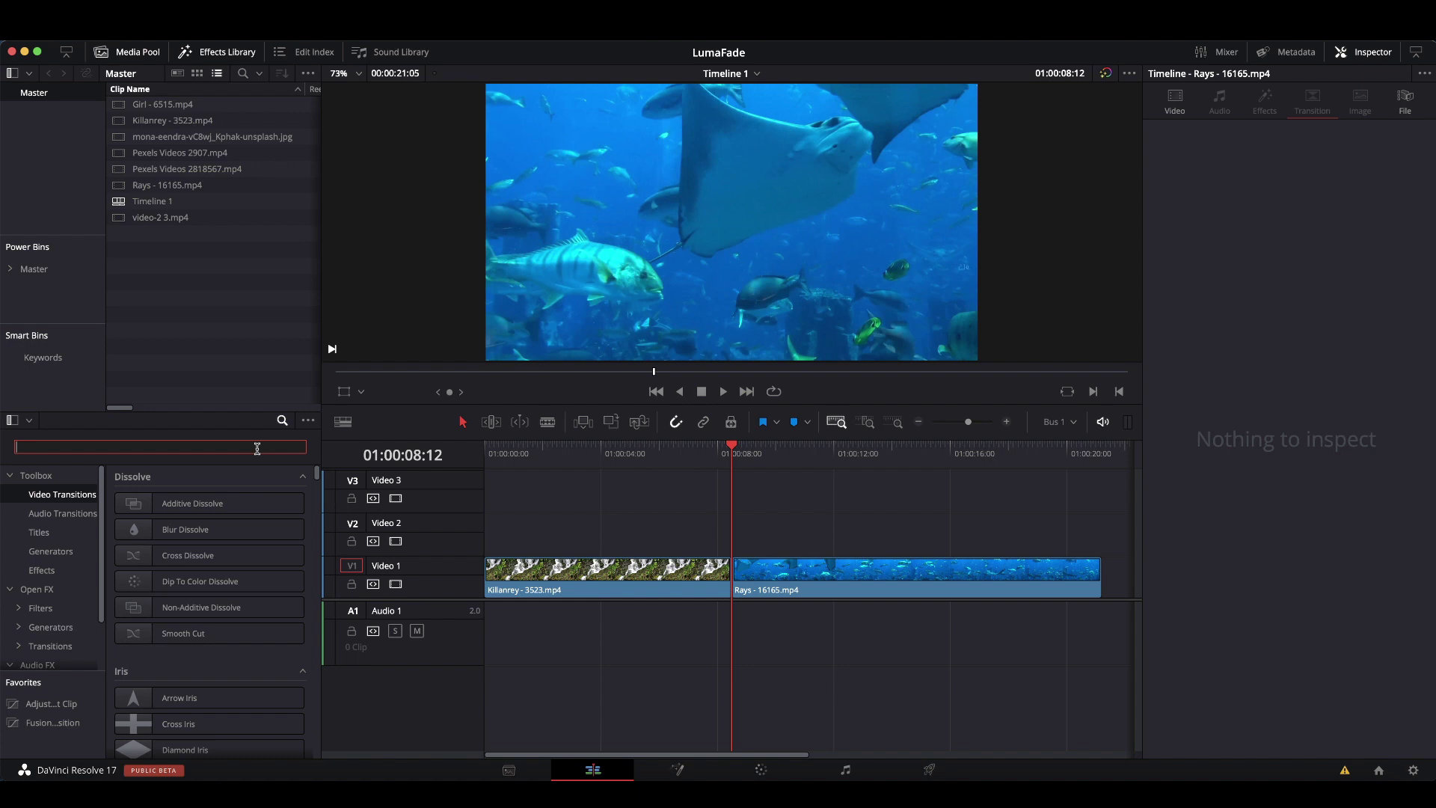
text(luma)
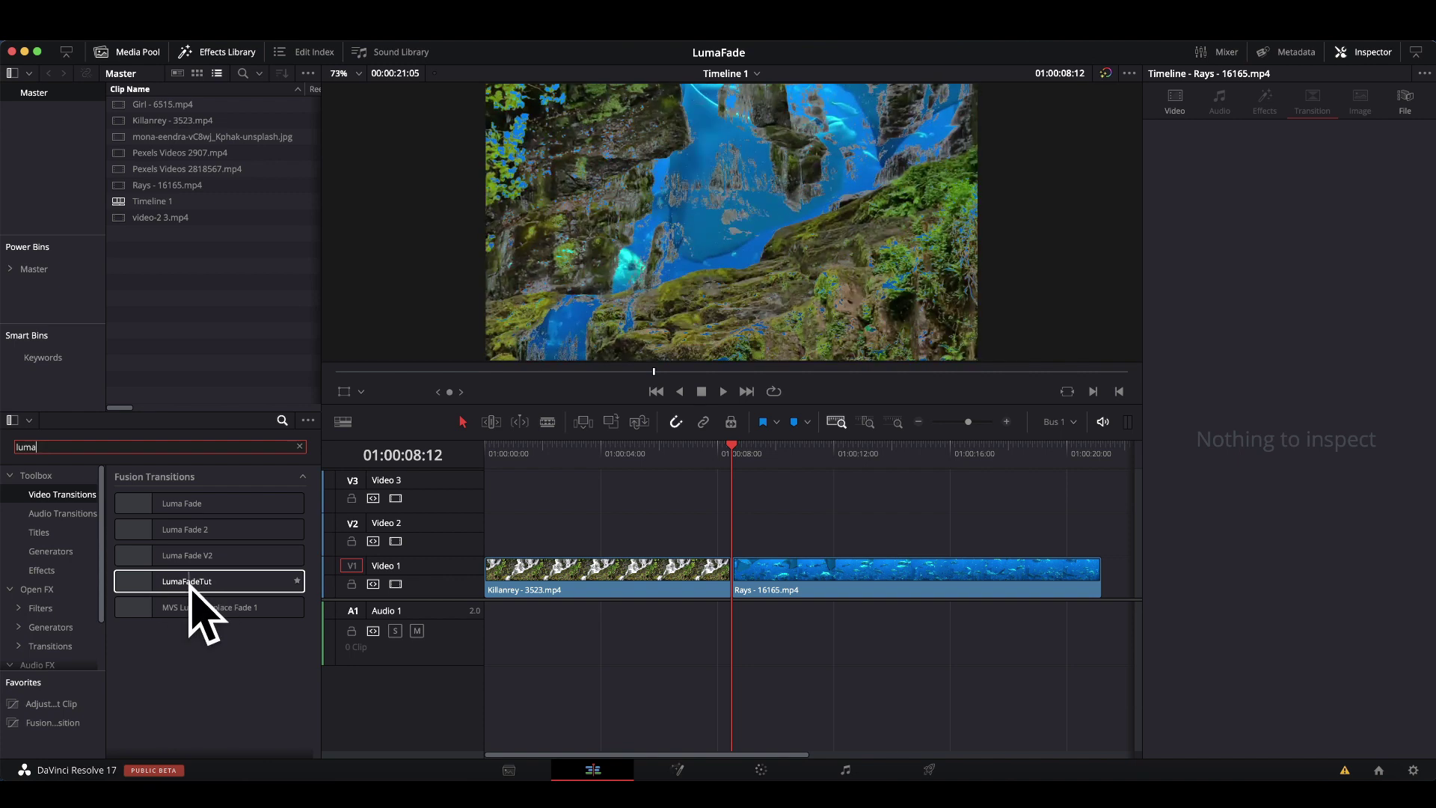
click(138, 586)
drag(438, 641, 732, 584)
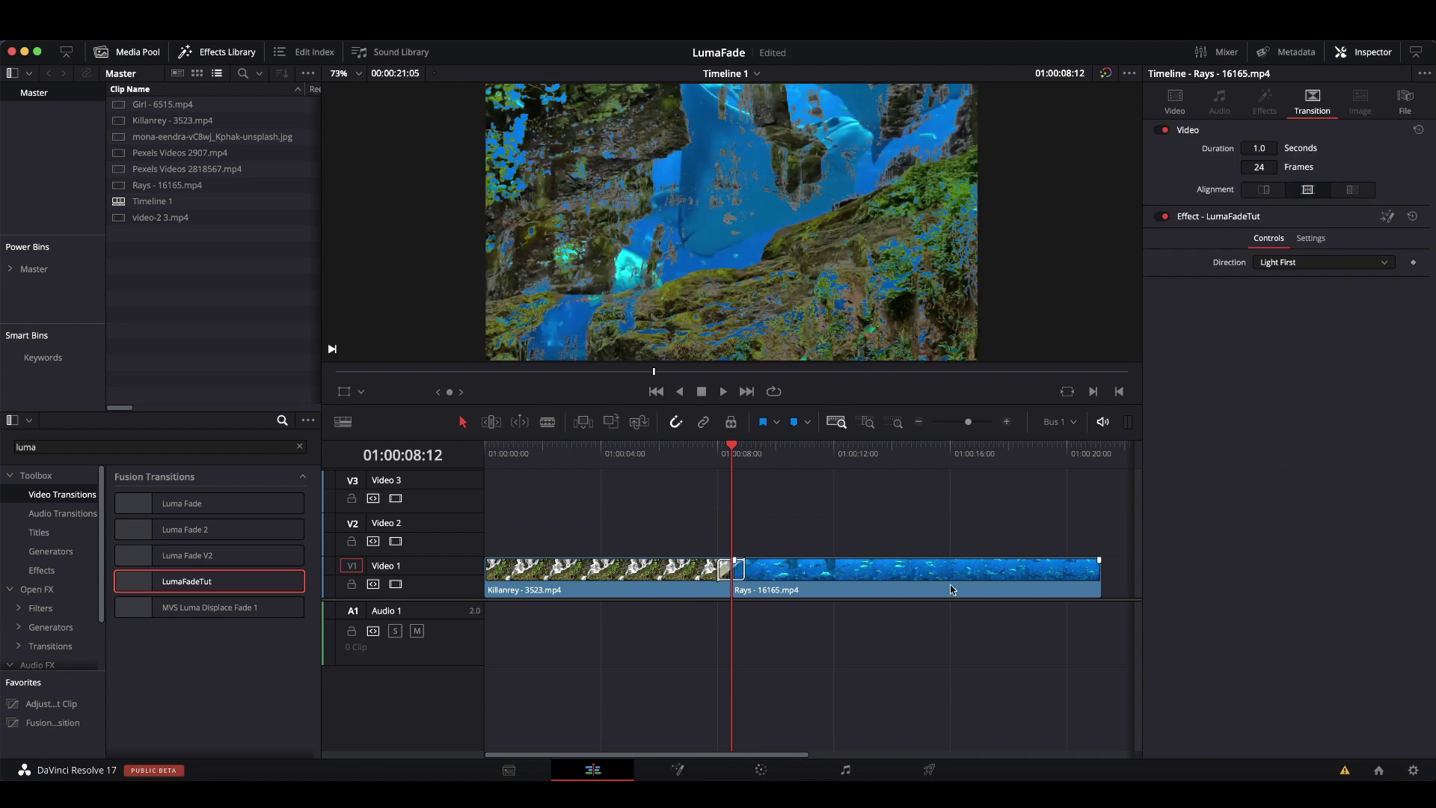
Step: Test the LumaFadeTut transition's Direction control by switching it to Dark First and back to Light First
click(1277, 263)
click(1280, 279)
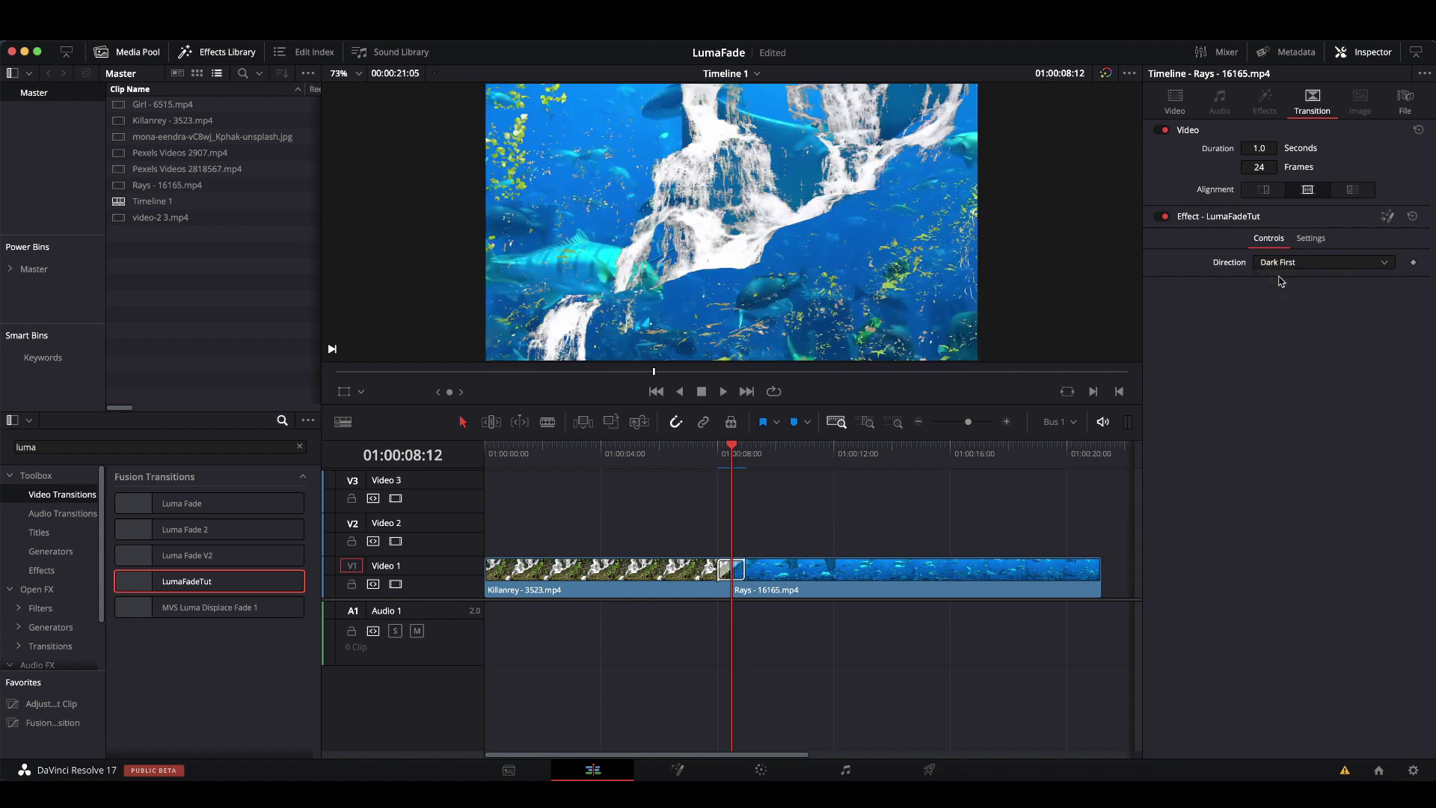
click(1280, 265)
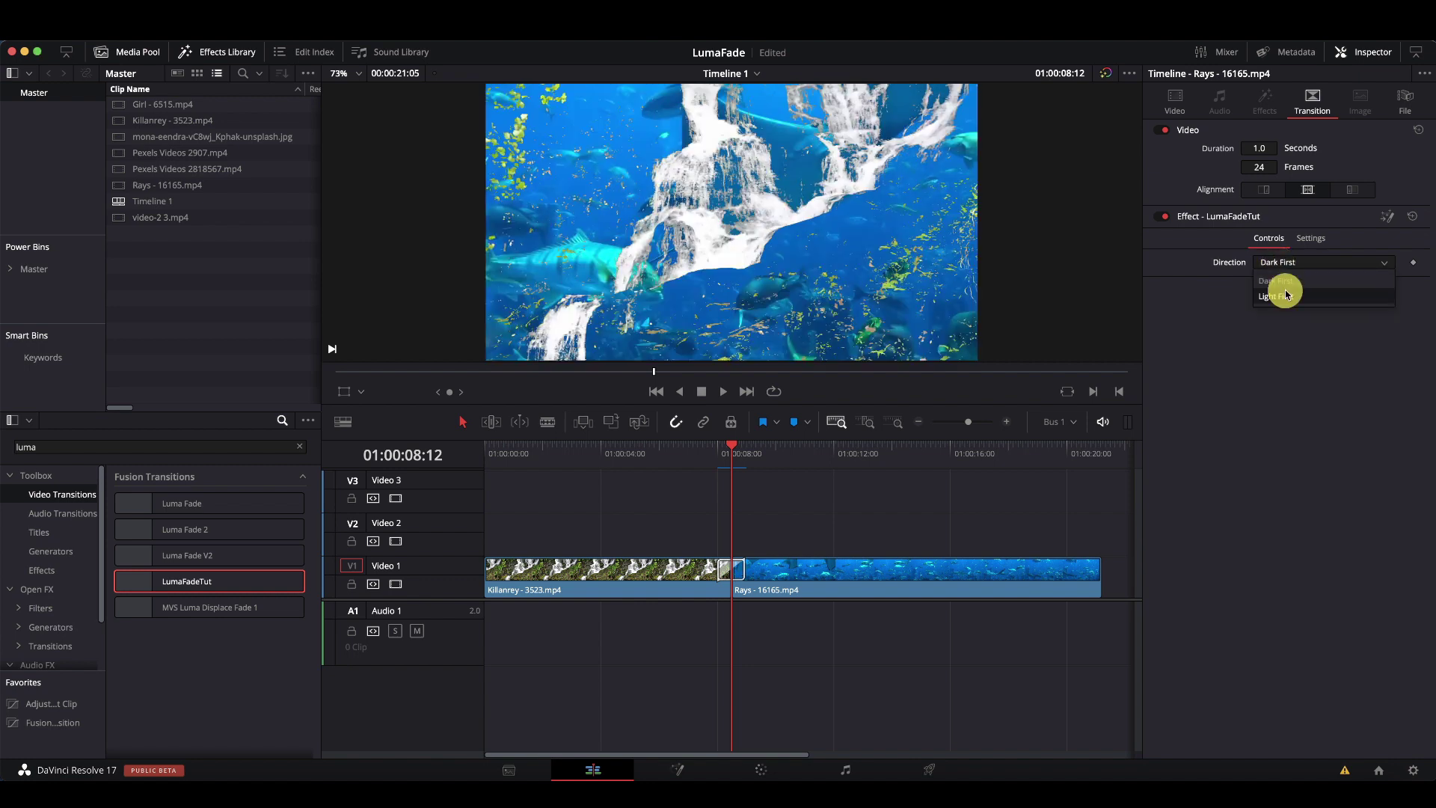
click(1284, 295)
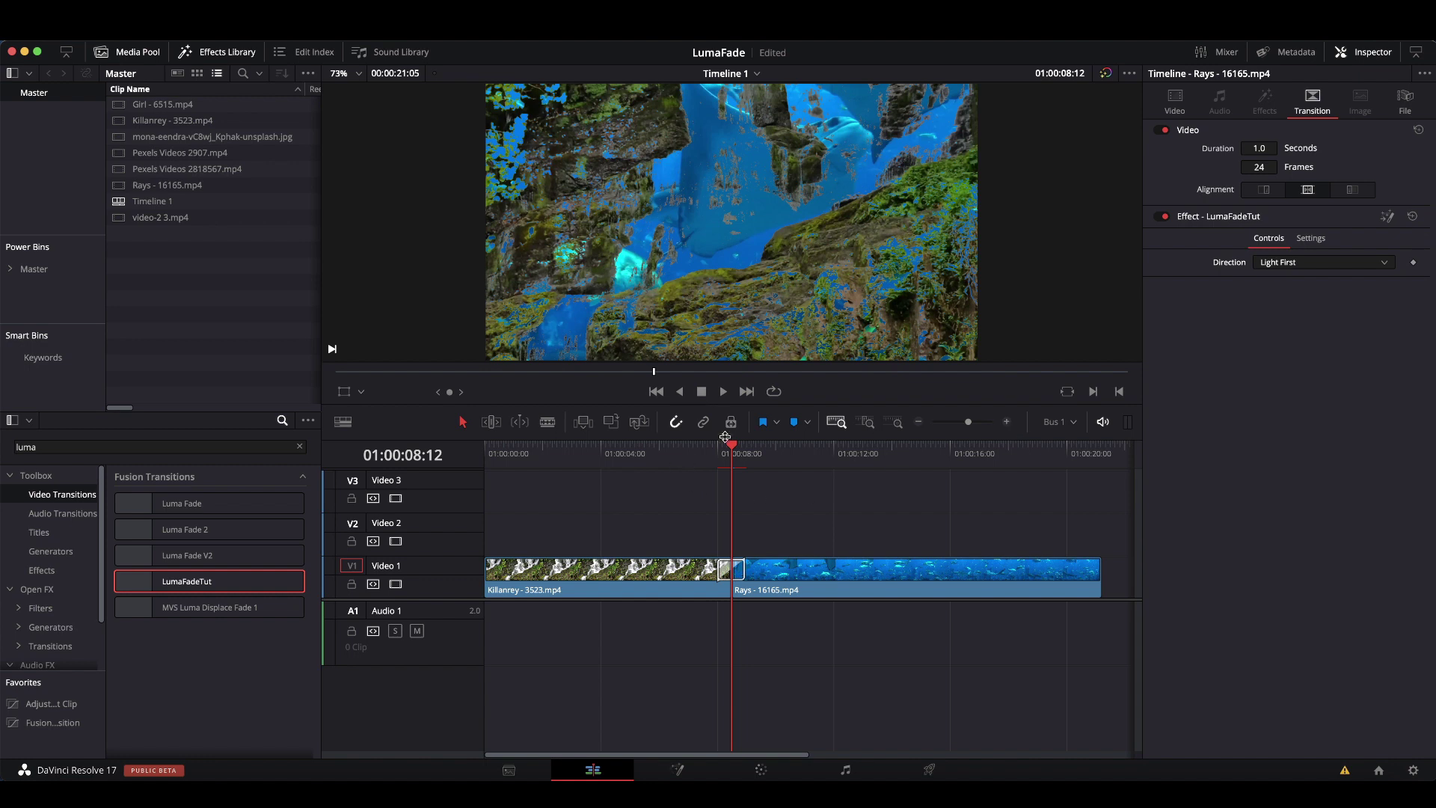
Step: Play the timeline across the LumaFadeTut transition from just before the cut to check the Light First fade
drag(733, 447, 693, 447)
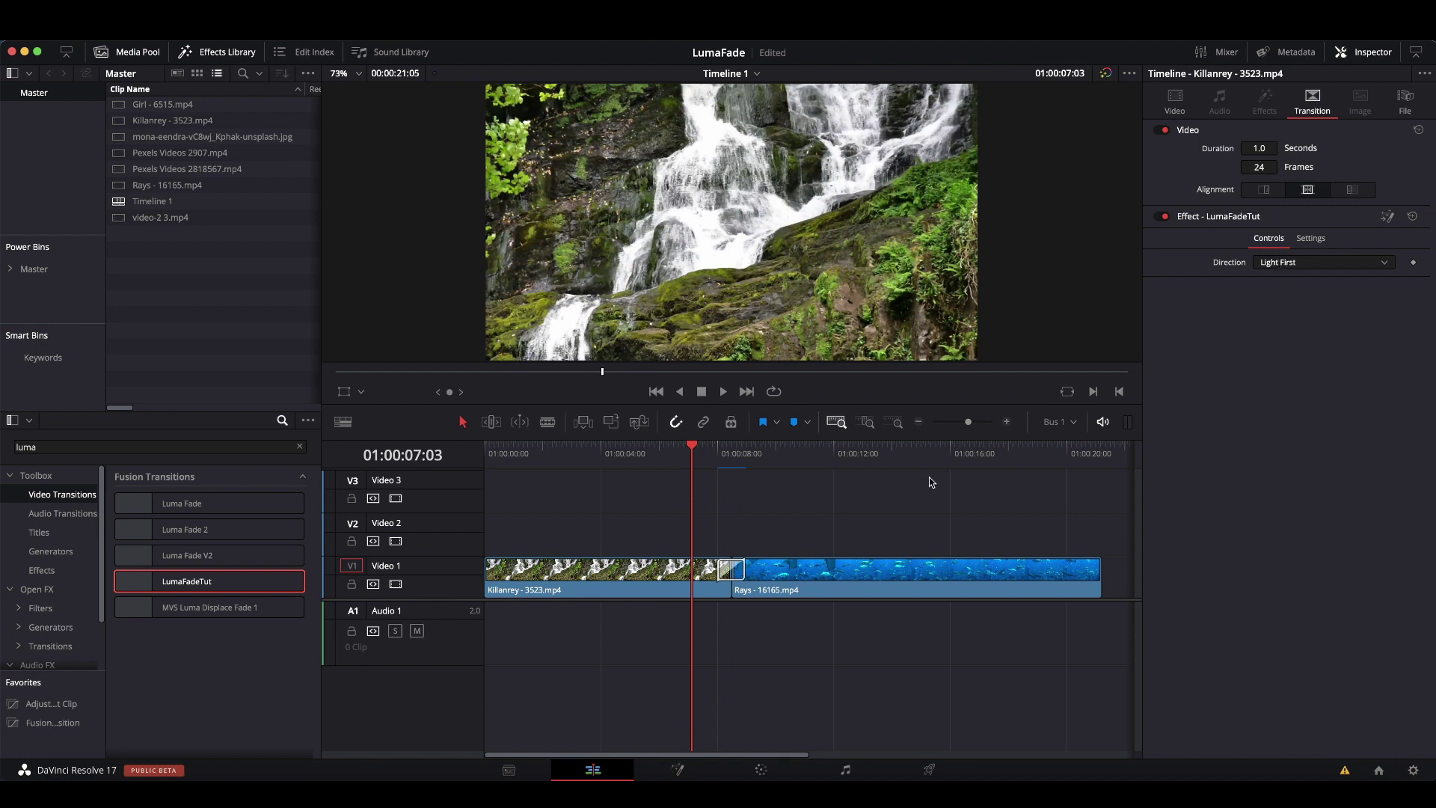
key(space)
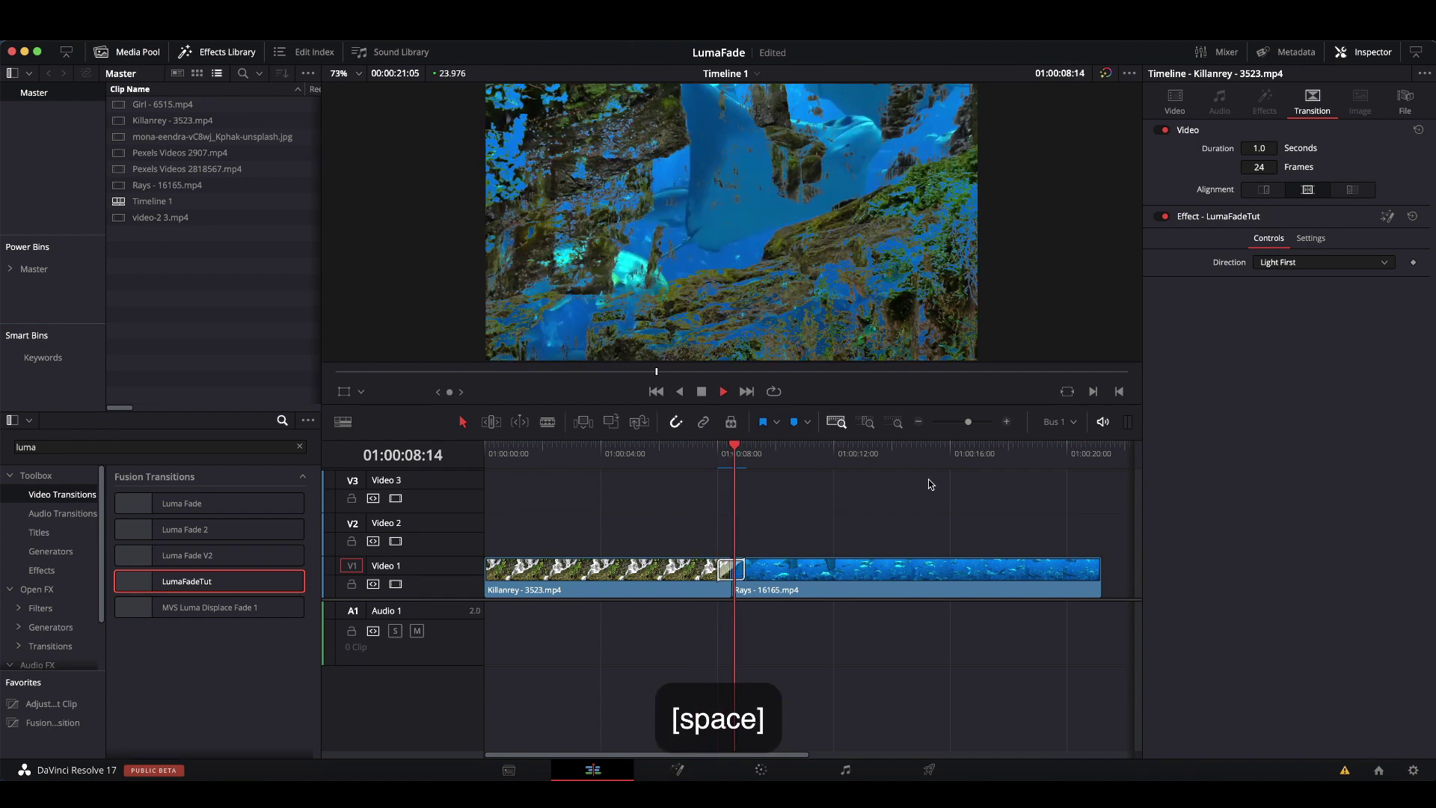
key(space)
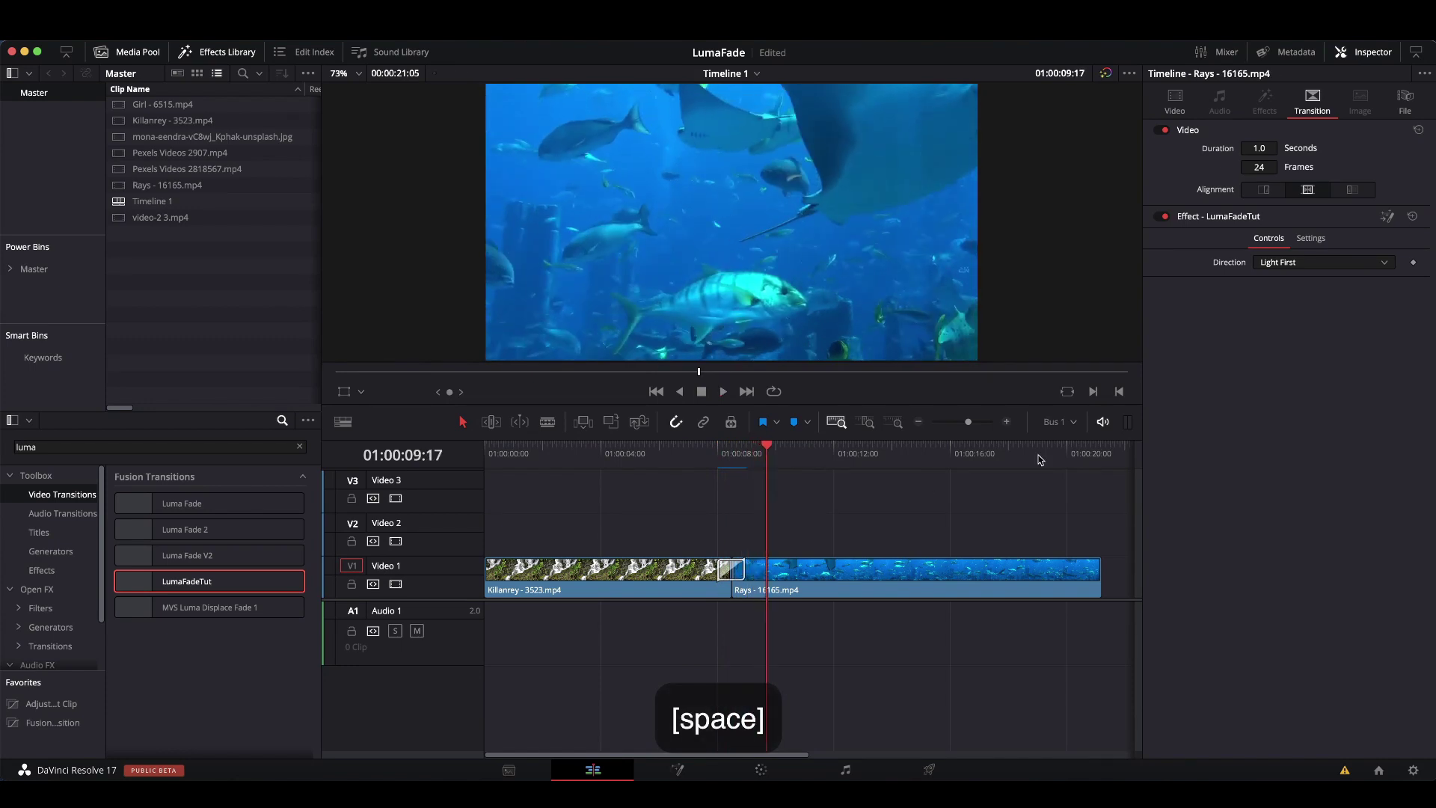
Step: Set the LumaFadeTut transition's Direction to Dark First and play across the cut several times to check it
click(1278, 263)
click(1277, 282)
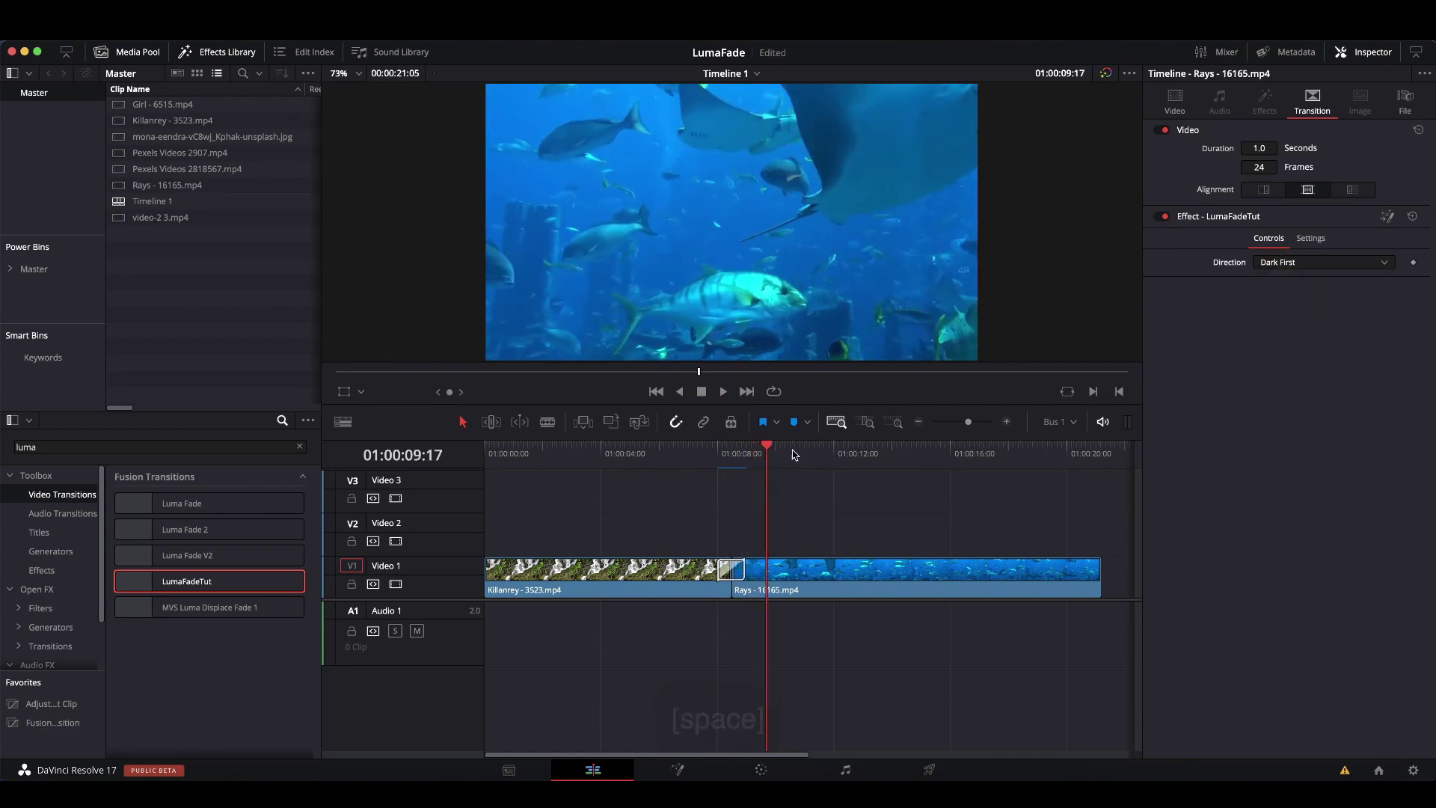
drag(766, 447, 673, 442)
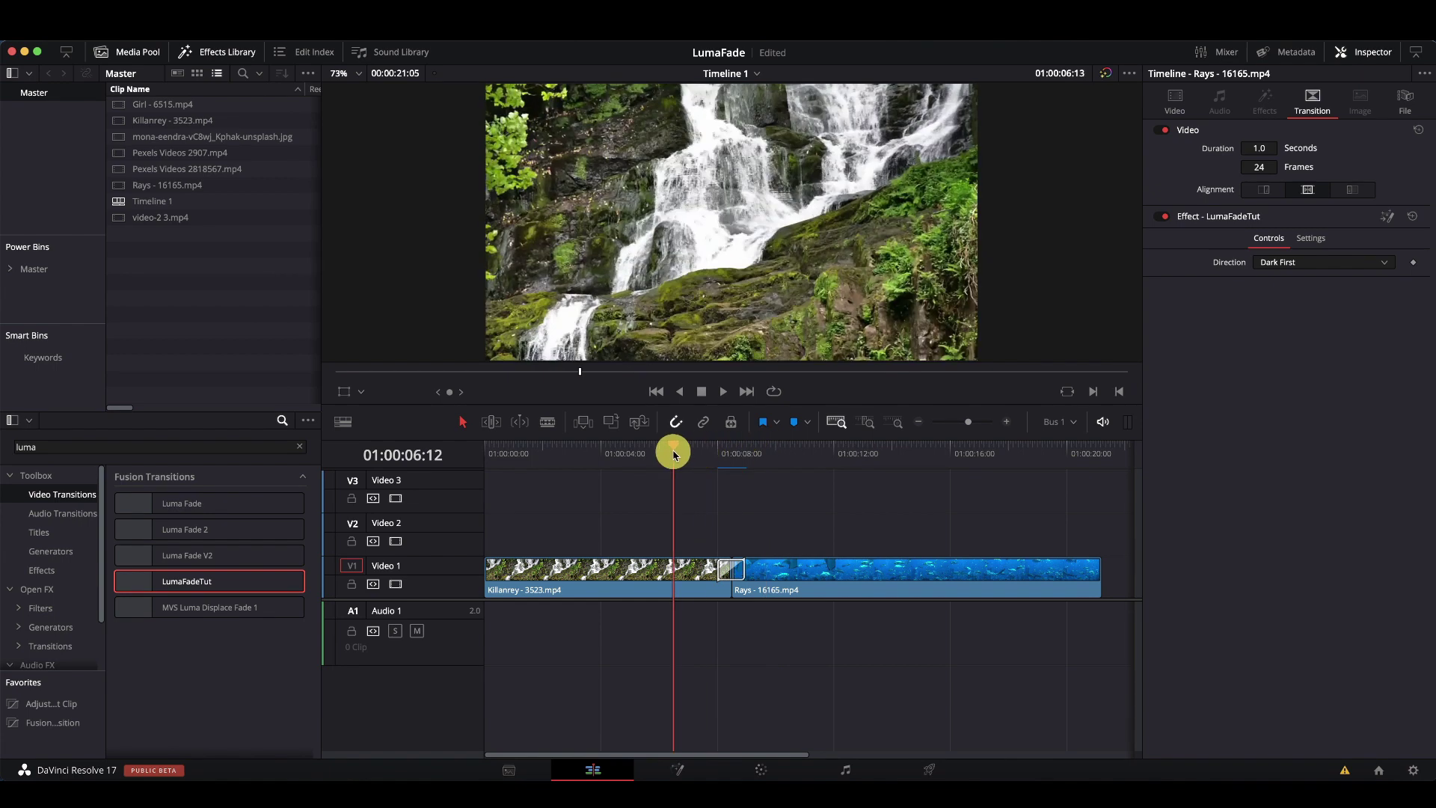
key(space)
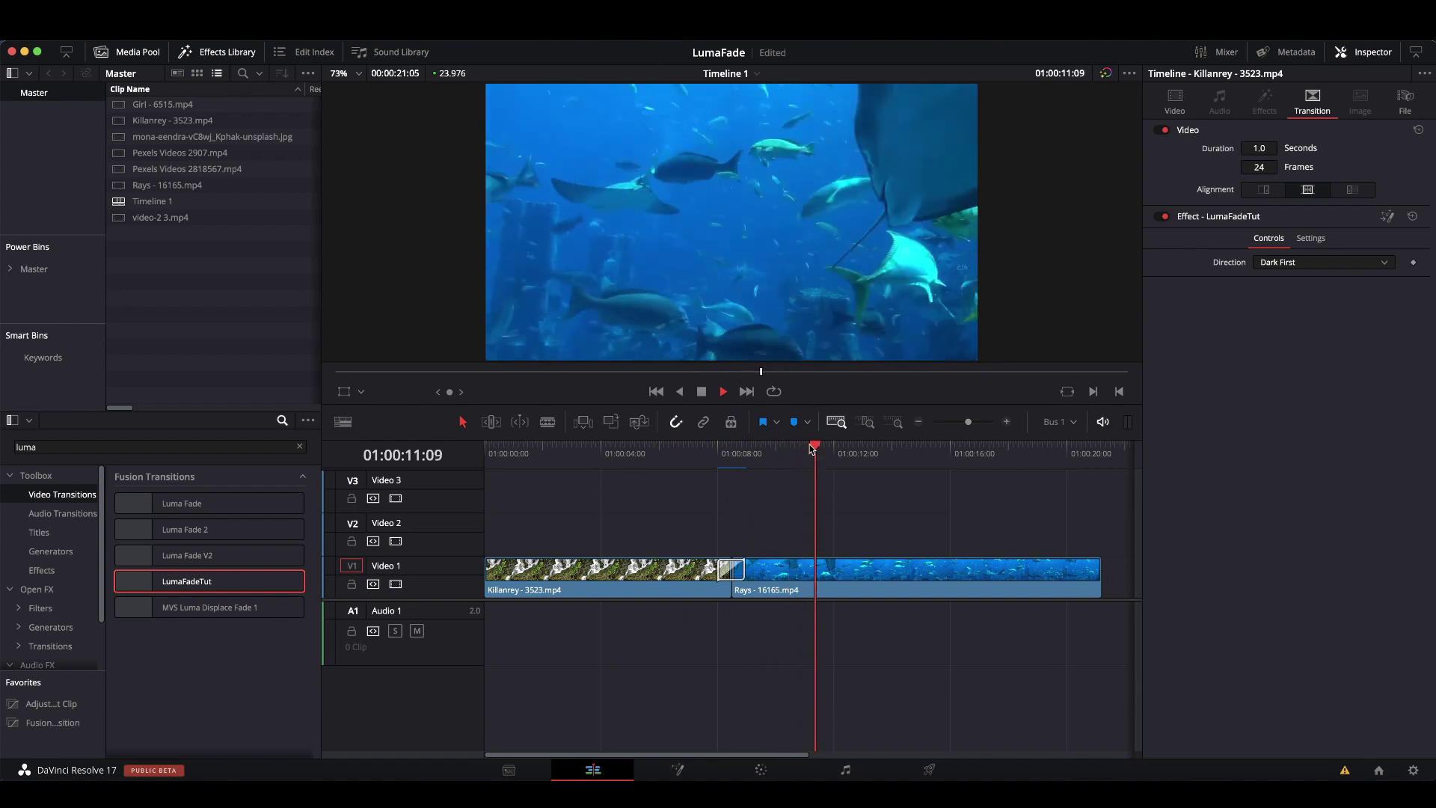
key(space)
click(669, 479)
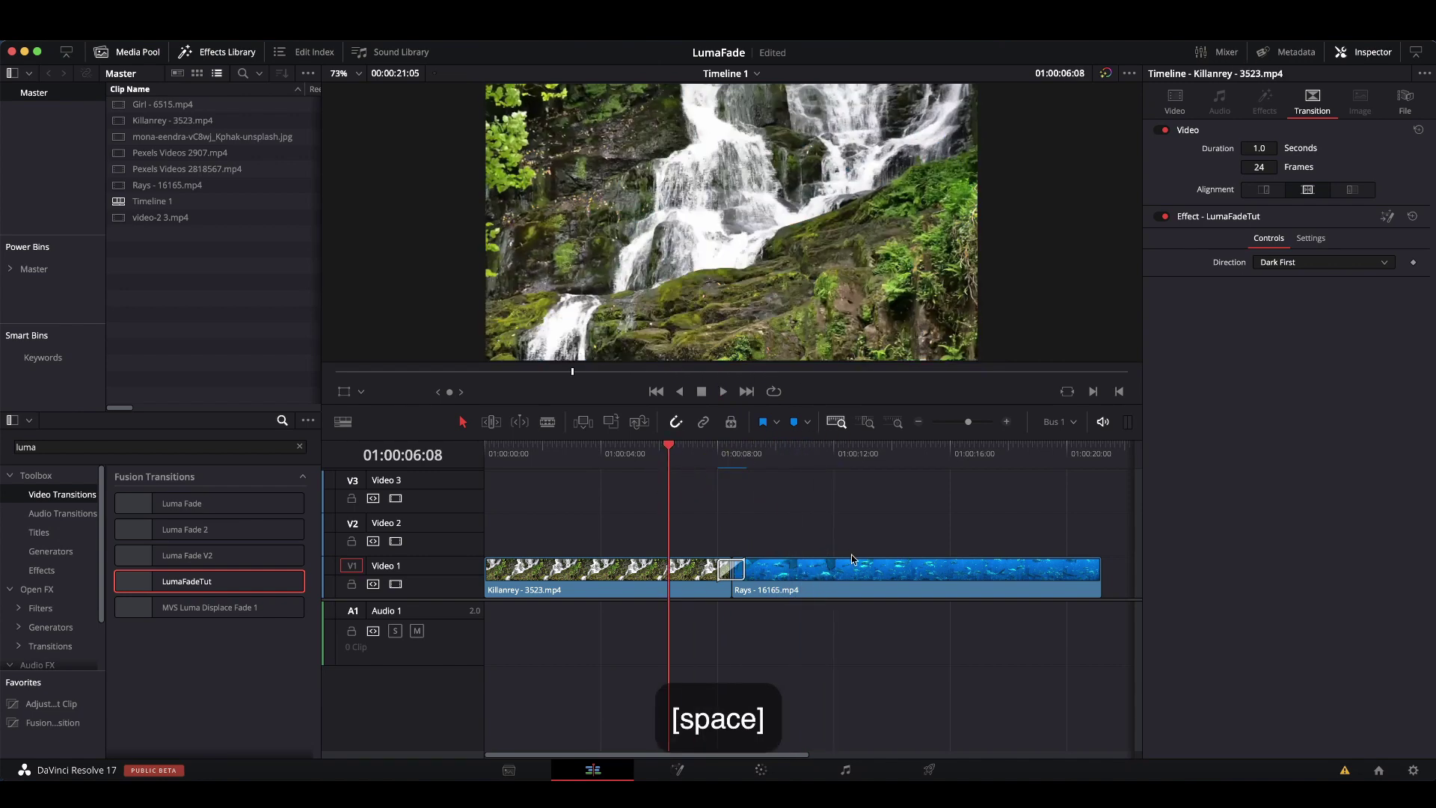
key(space)
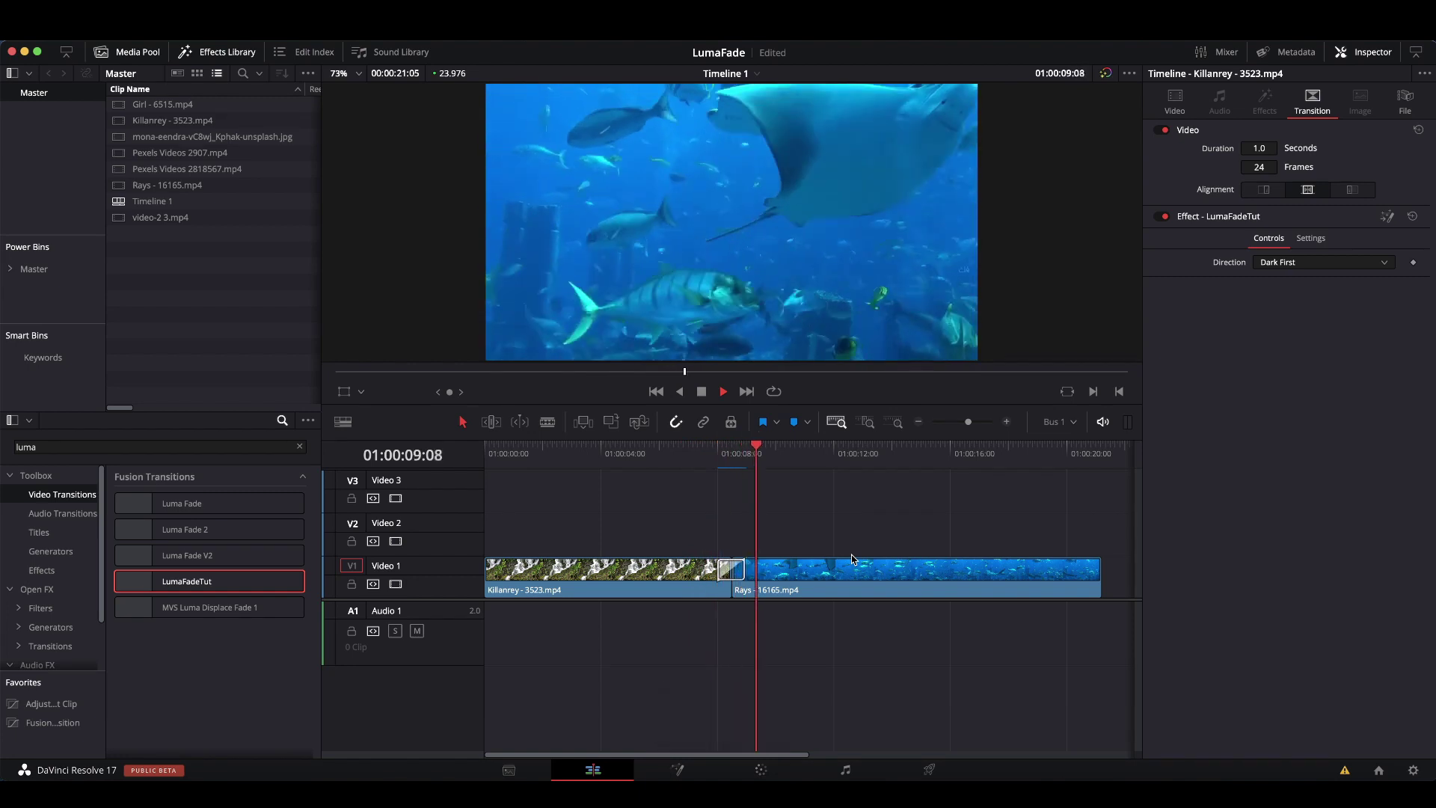
key(space)
drag(764, 447, 686, 462)
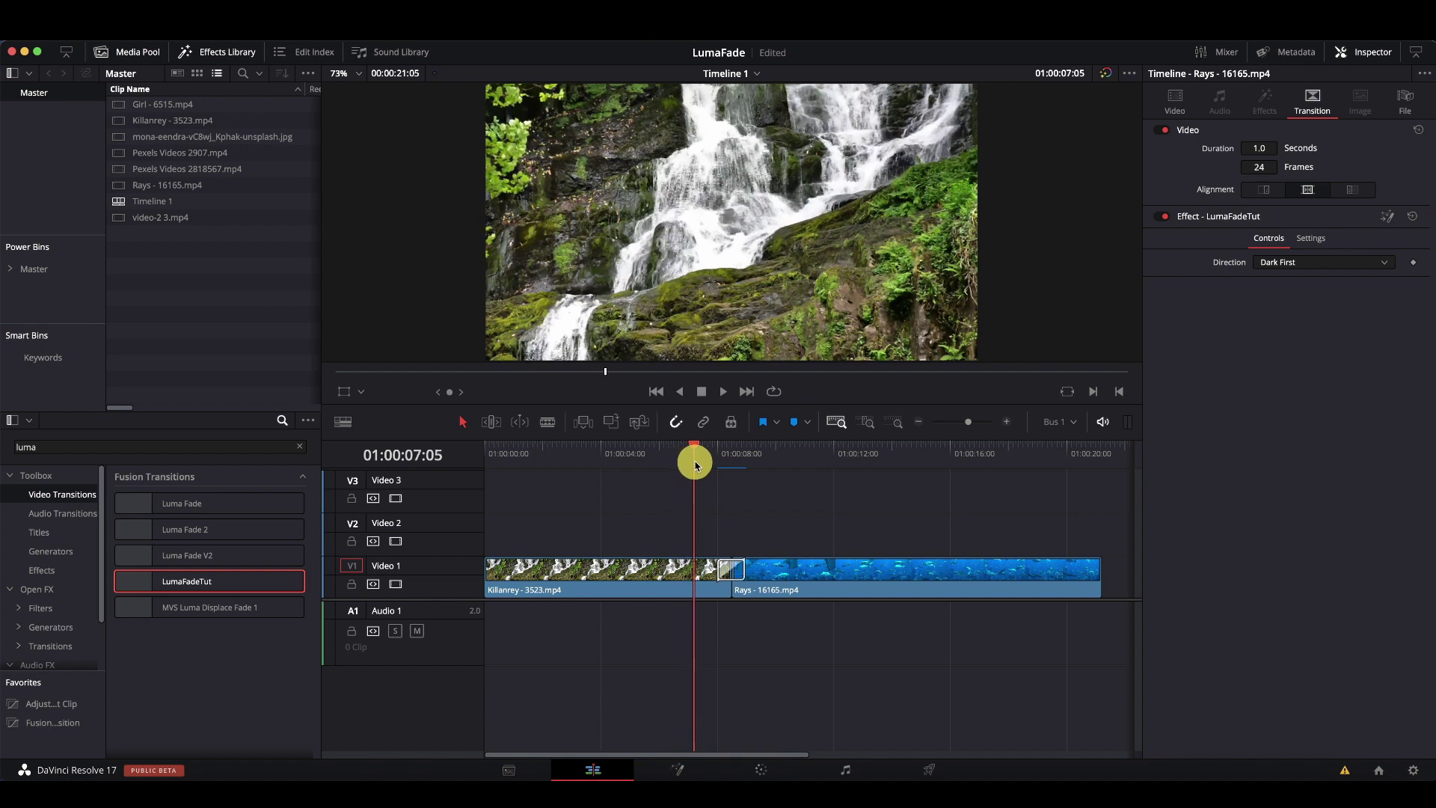
key(space)
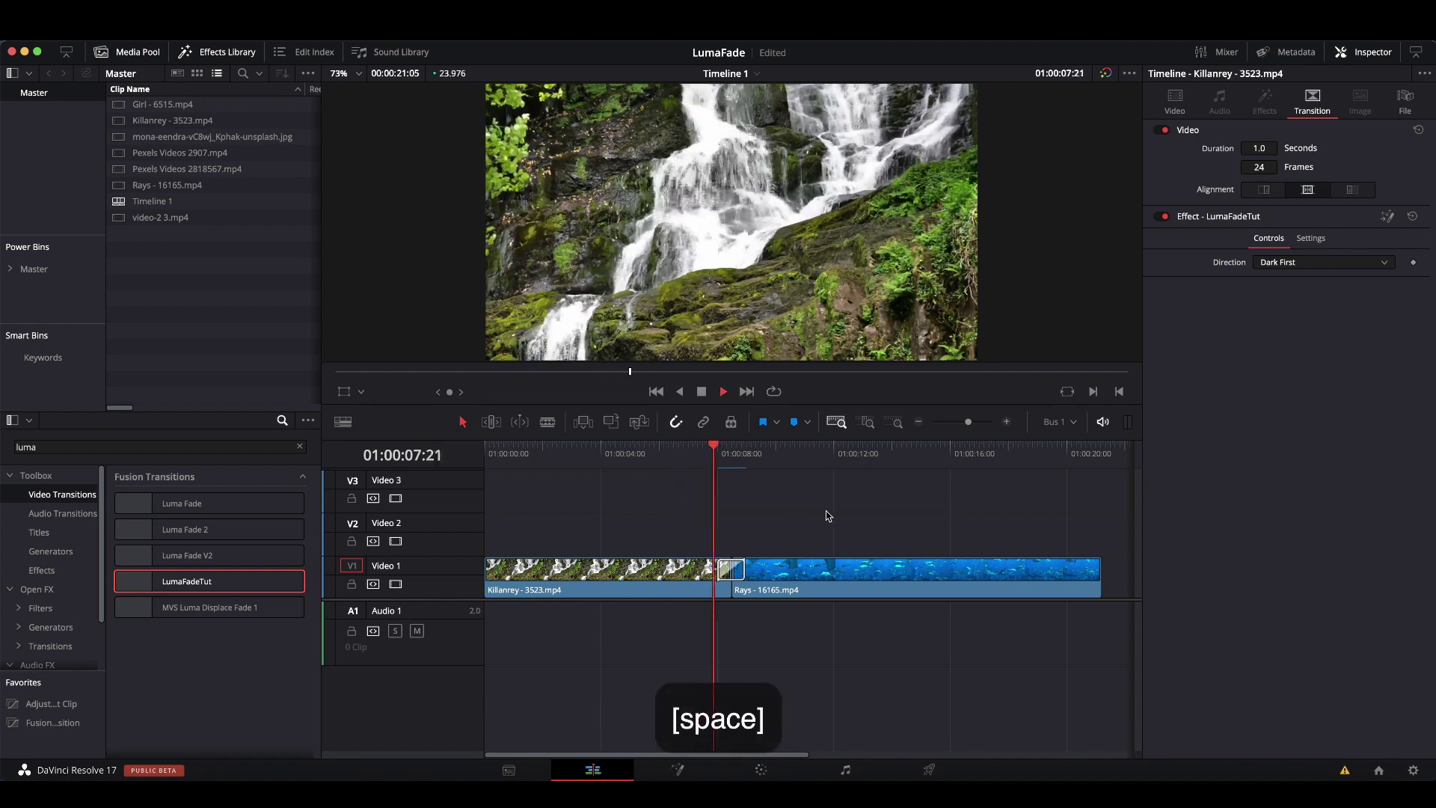
key(space)
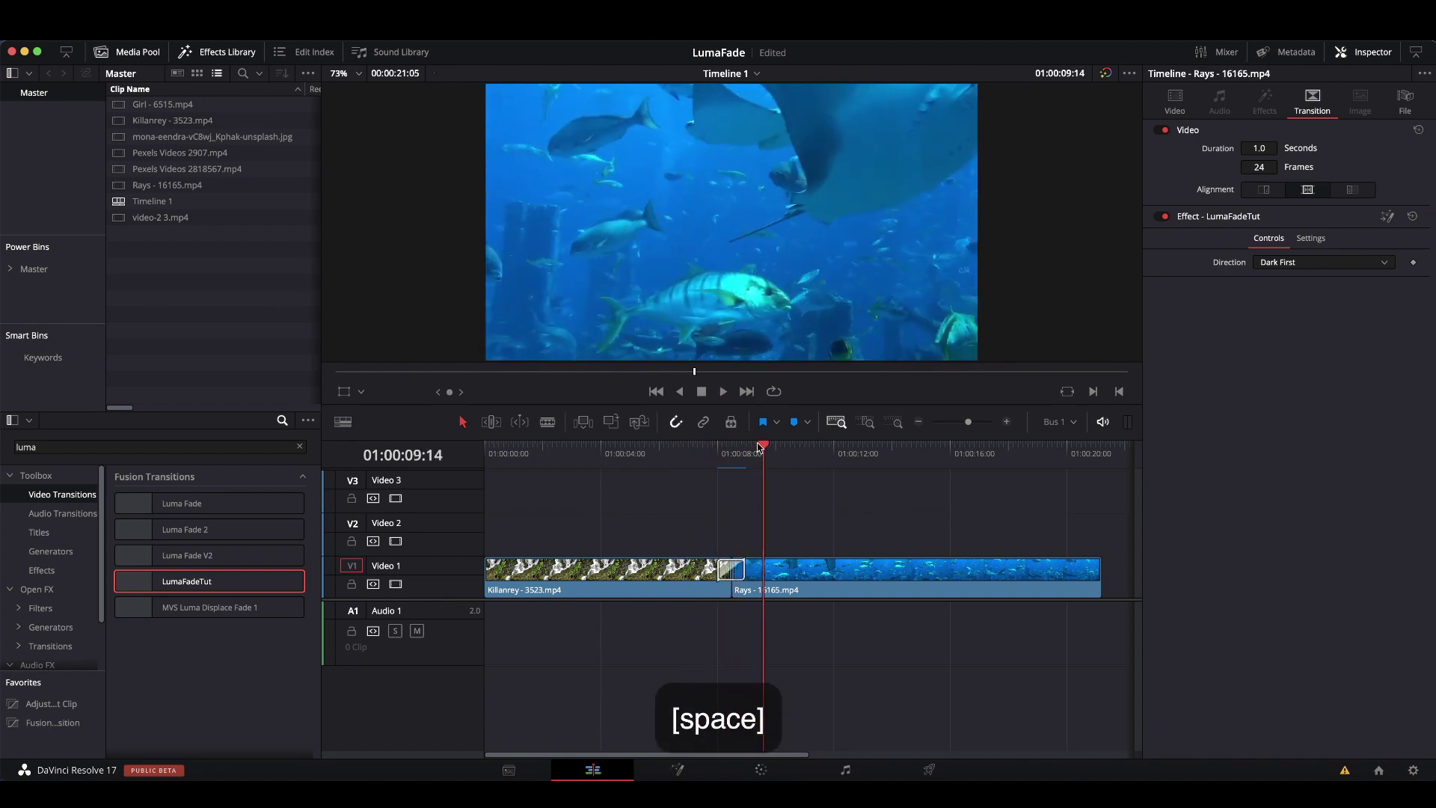
Step: Replay the one-second Dark First LumaFadeTut transition repeatedly from just before the cut to examine how the waterfall dissolves into the Rays clip
drag(768, 448, 703, 450)
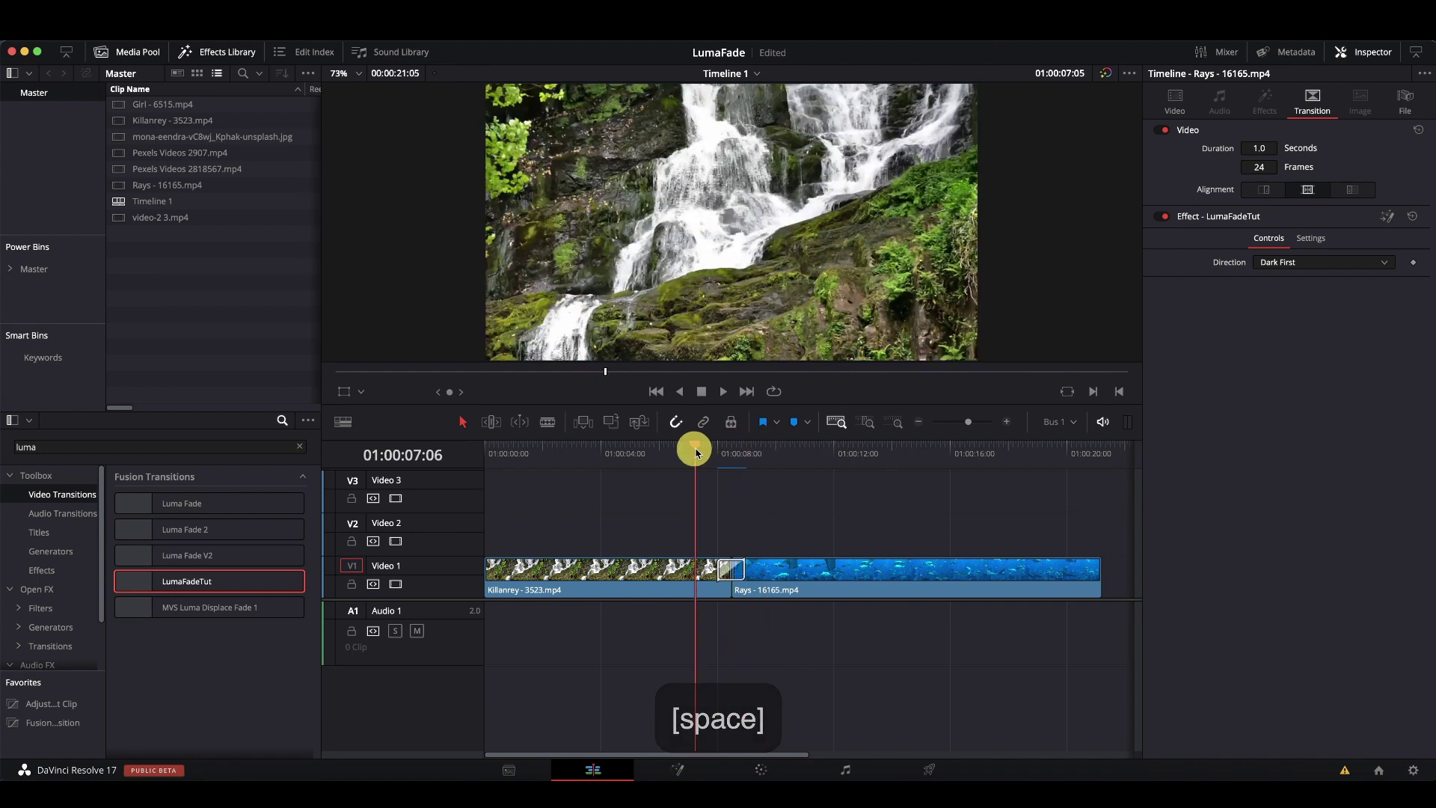
key(space)
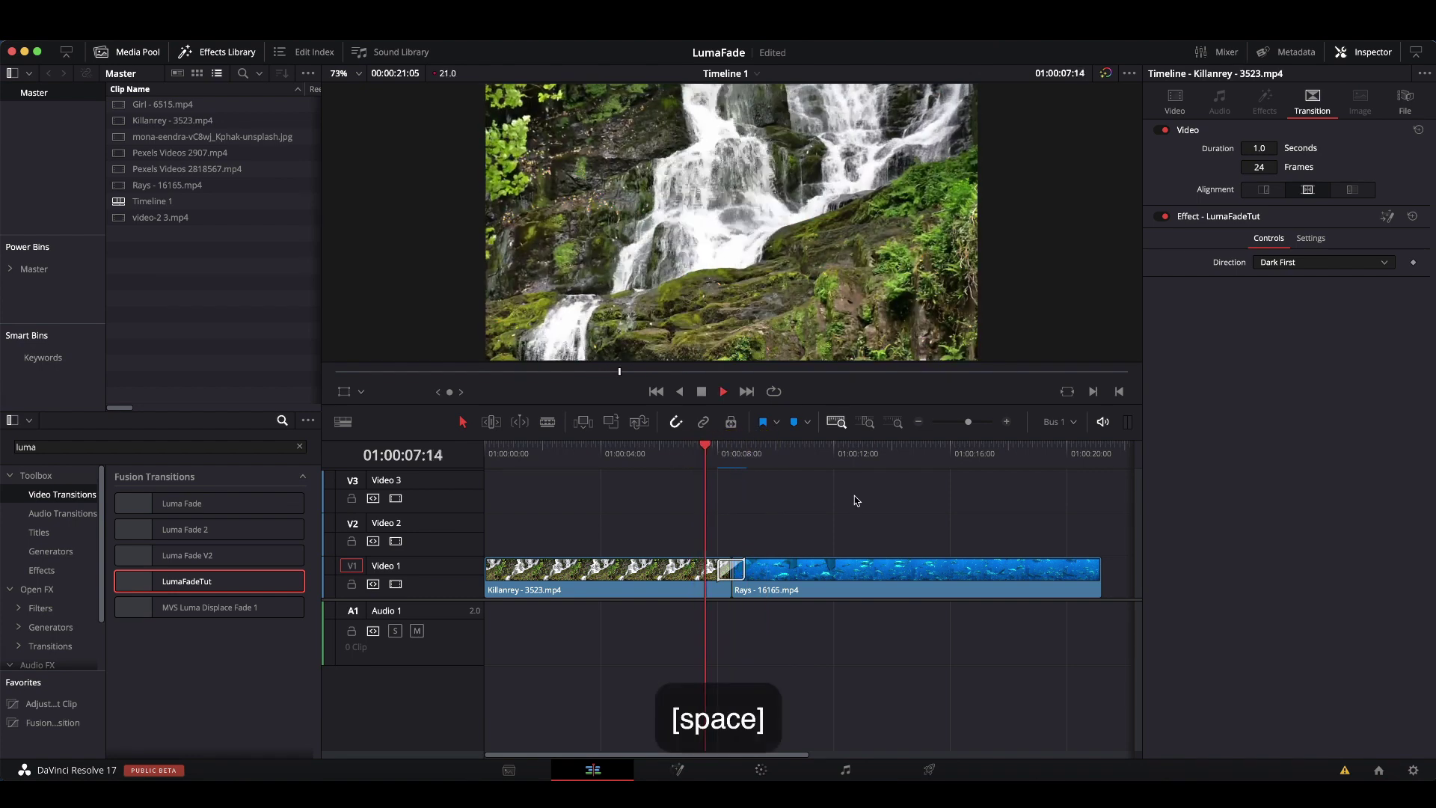
key(space)
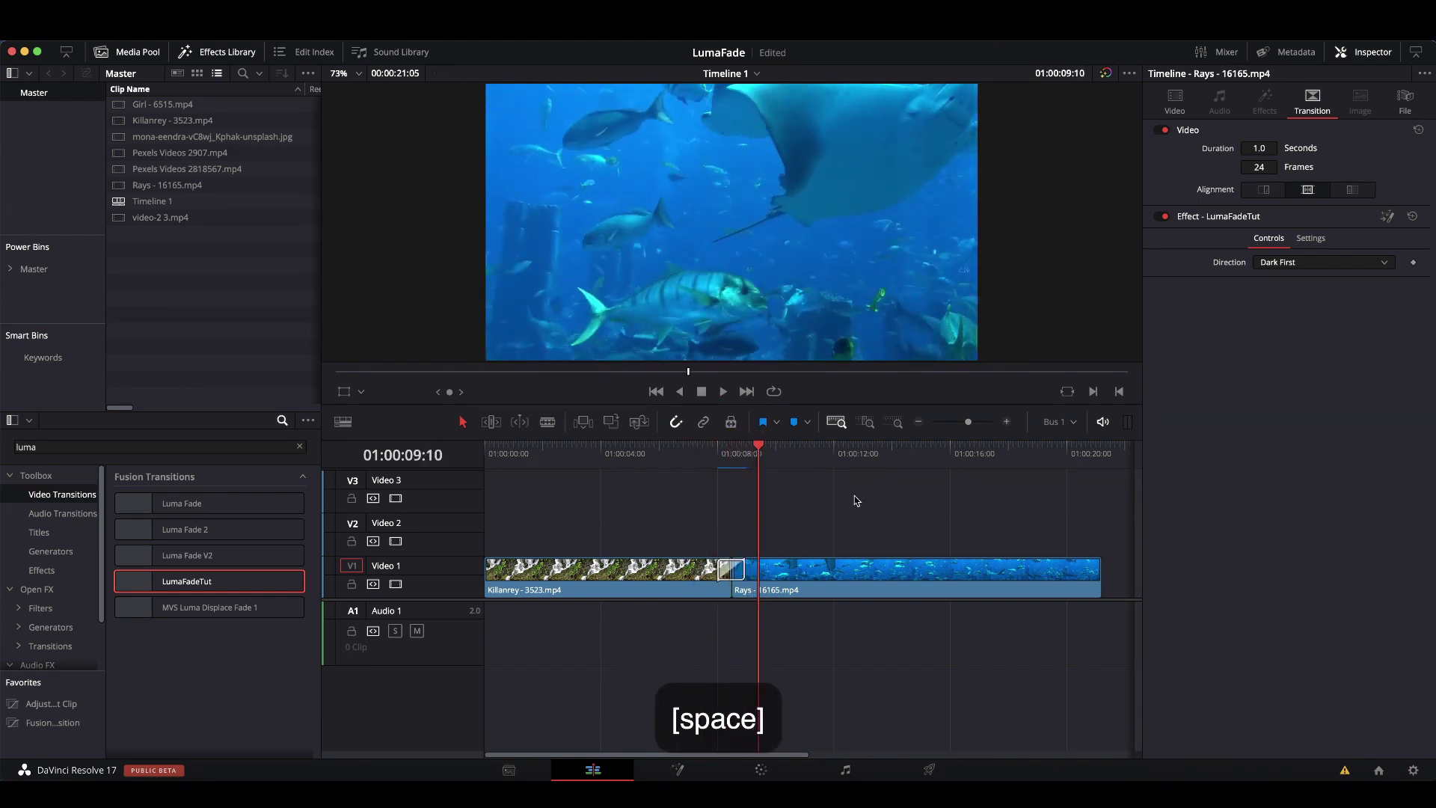
drag(761, 451, 688, 449)
key(space)
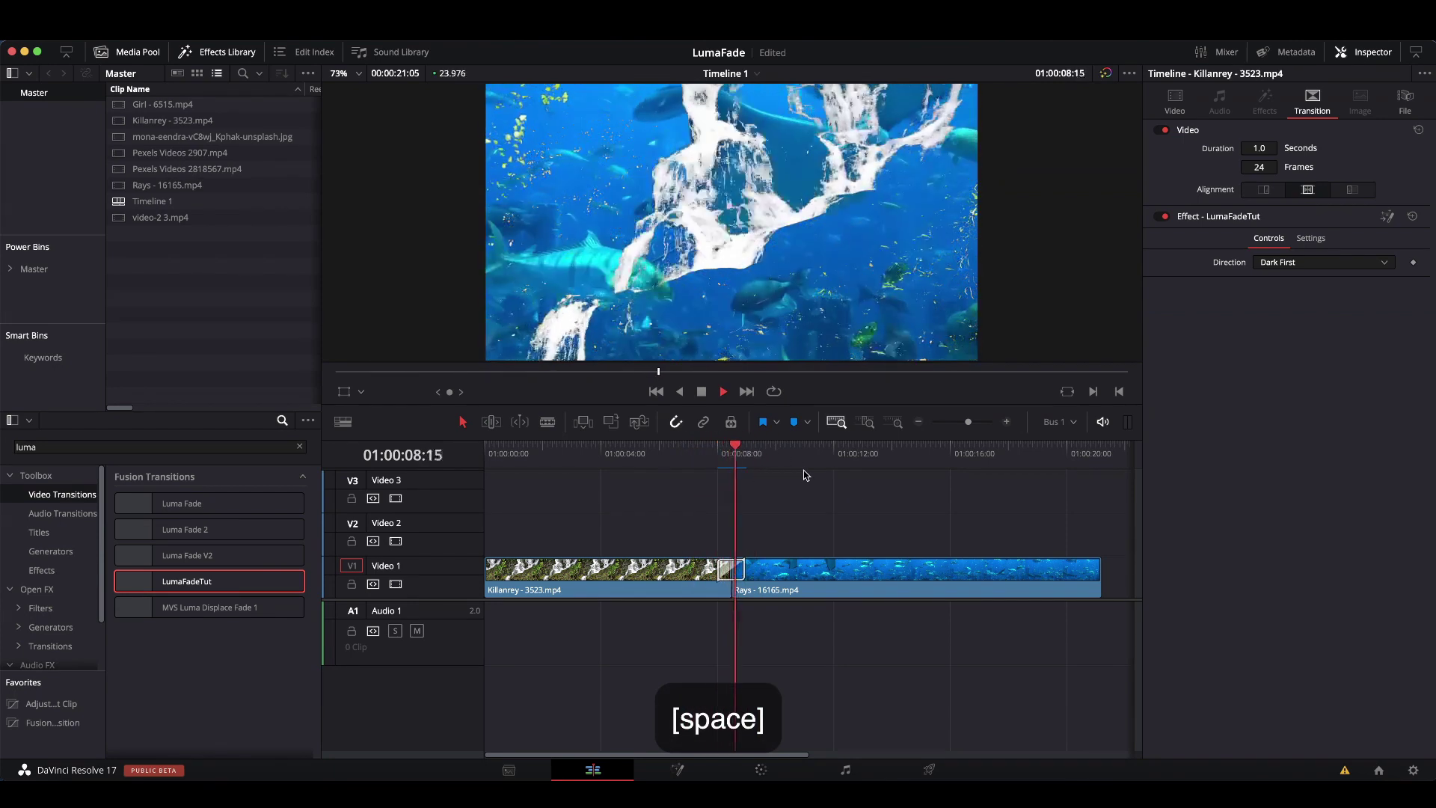
key(space)
drag(758, 450, 703, 464)
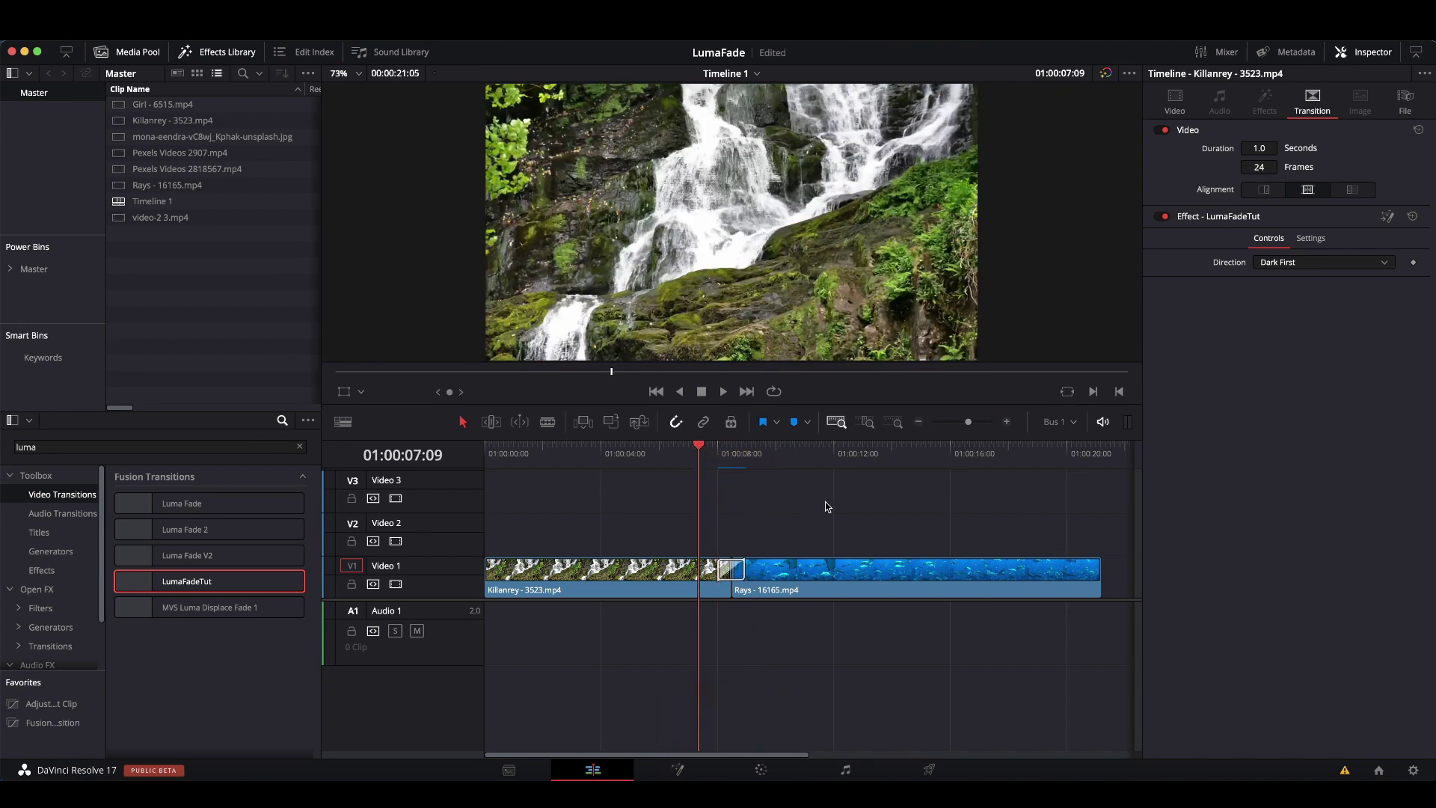
key(space)
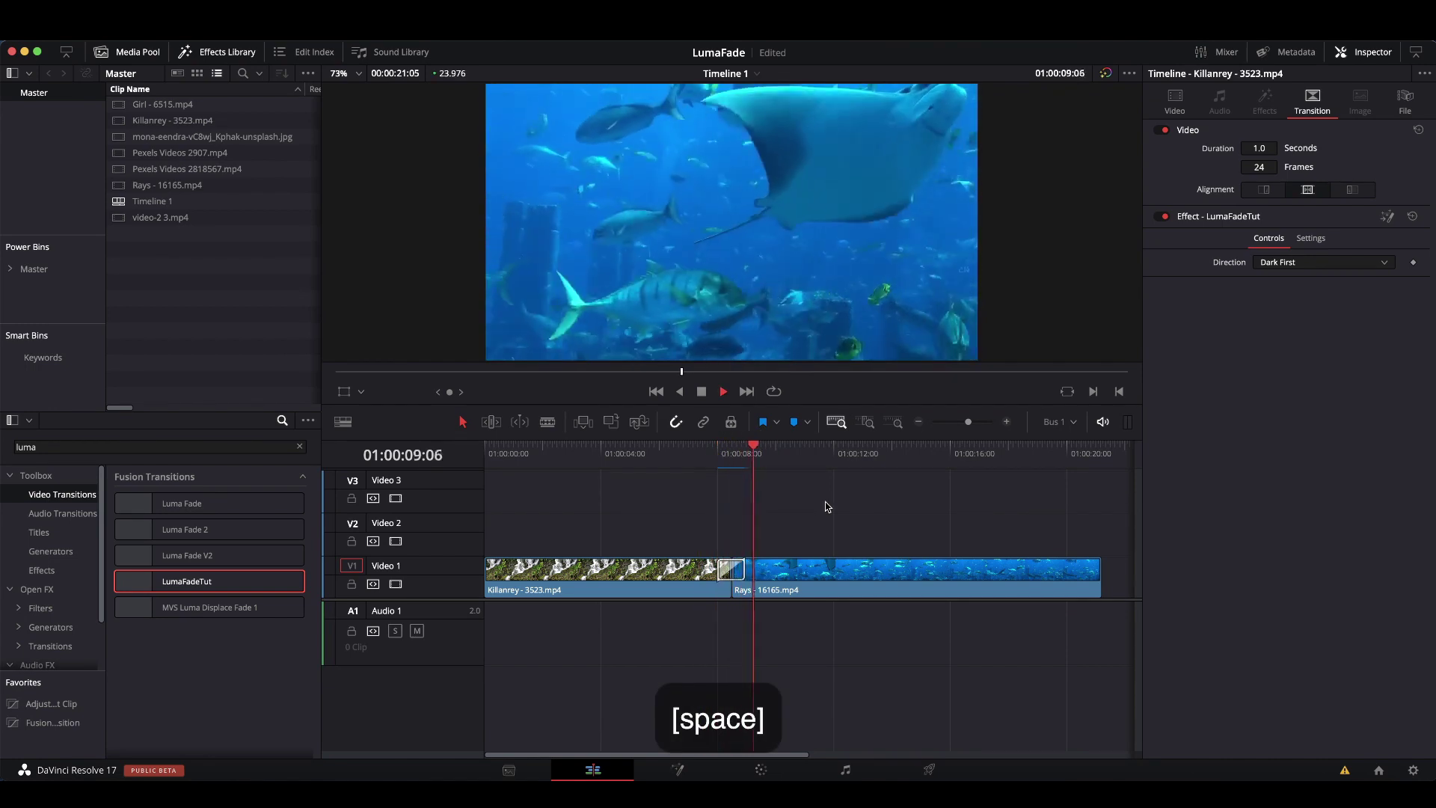
key(space)
drag(783, 449, 683, 455)
key(space)
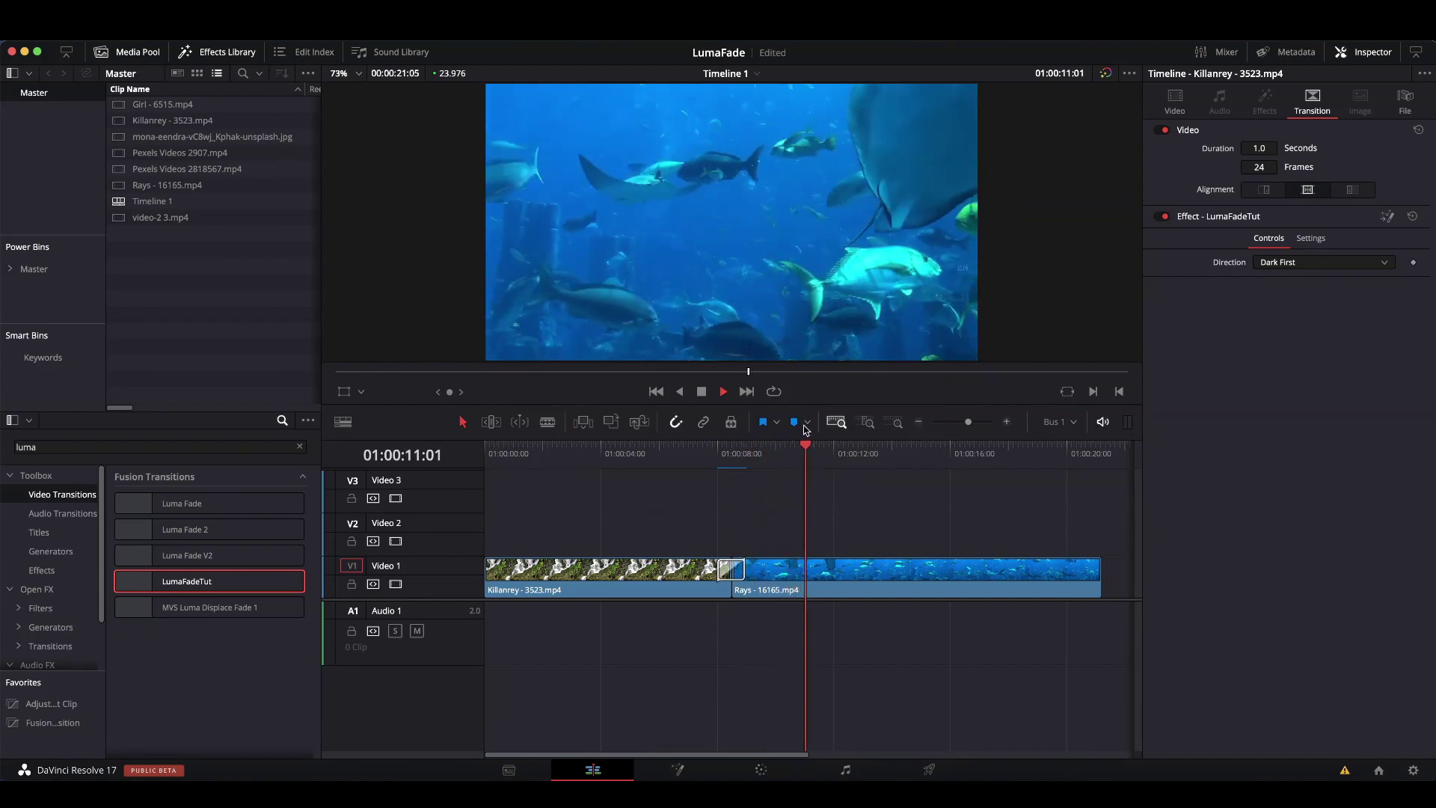
key(space)
drag(811, 448, 695, 449)
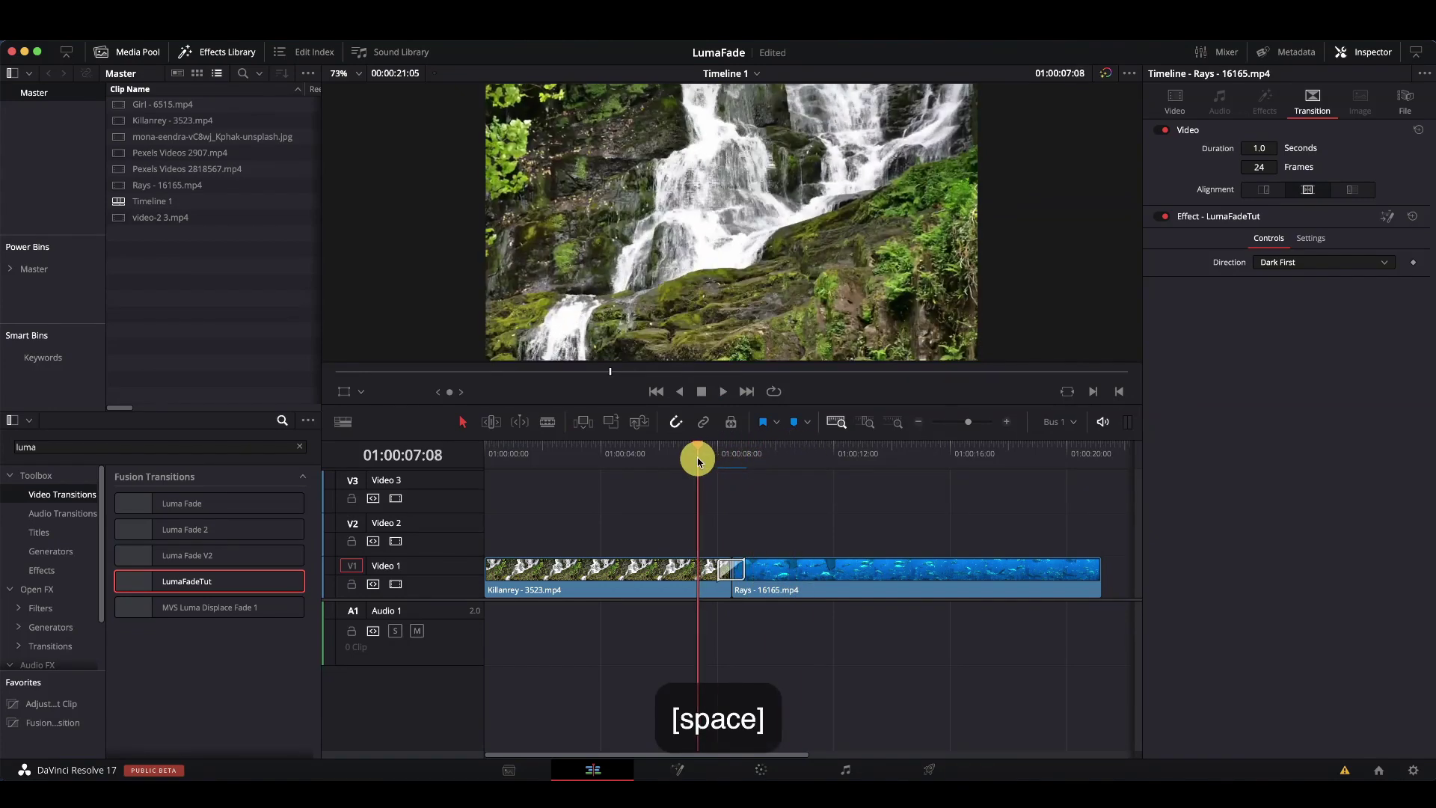
Step: Lengthen the LumaFadeTut transition on the timeline to 4.6 seconds (110 frames) and play through it from 01:00:04:01
drag(742, 569, 797, 567)
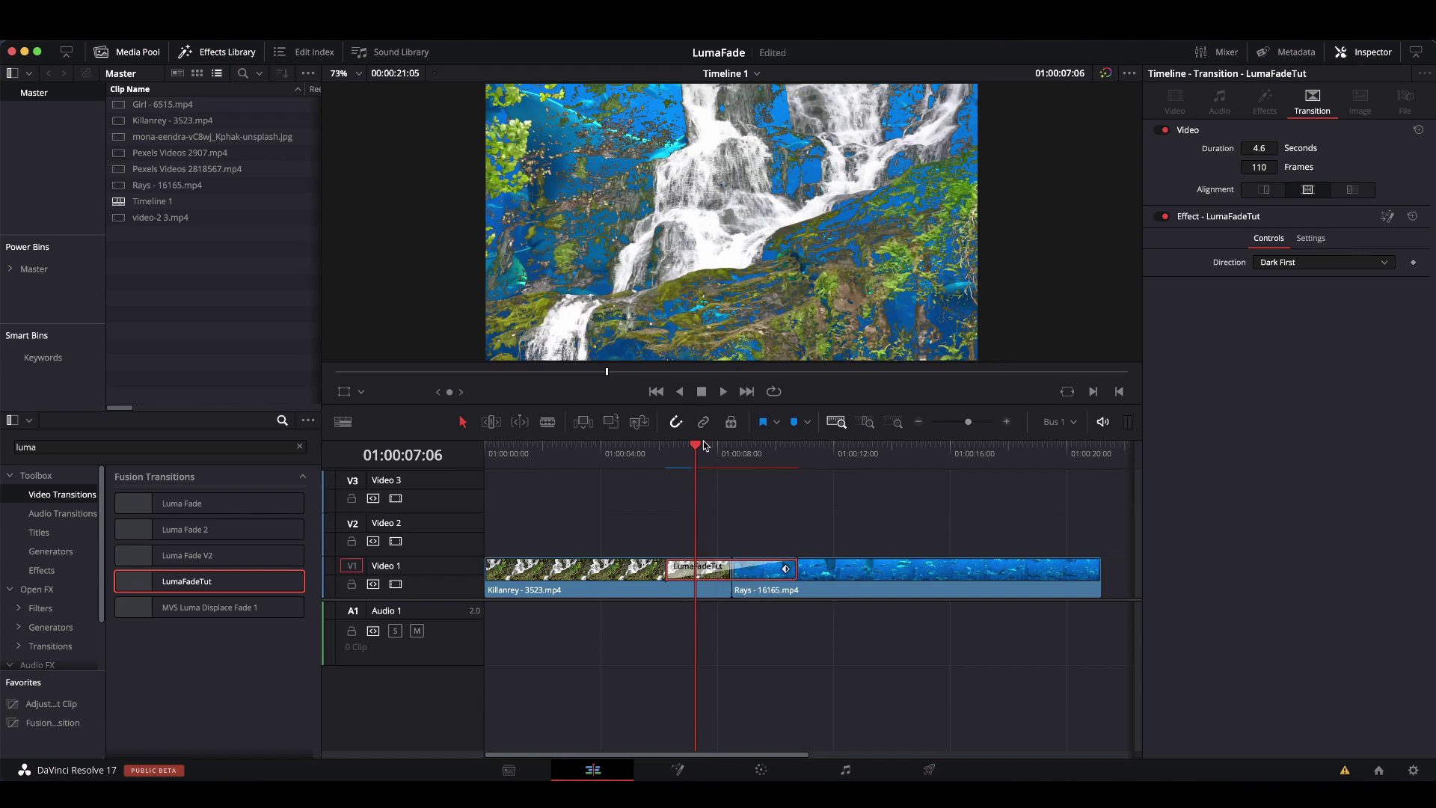
drag(695, 451, 602, 458)
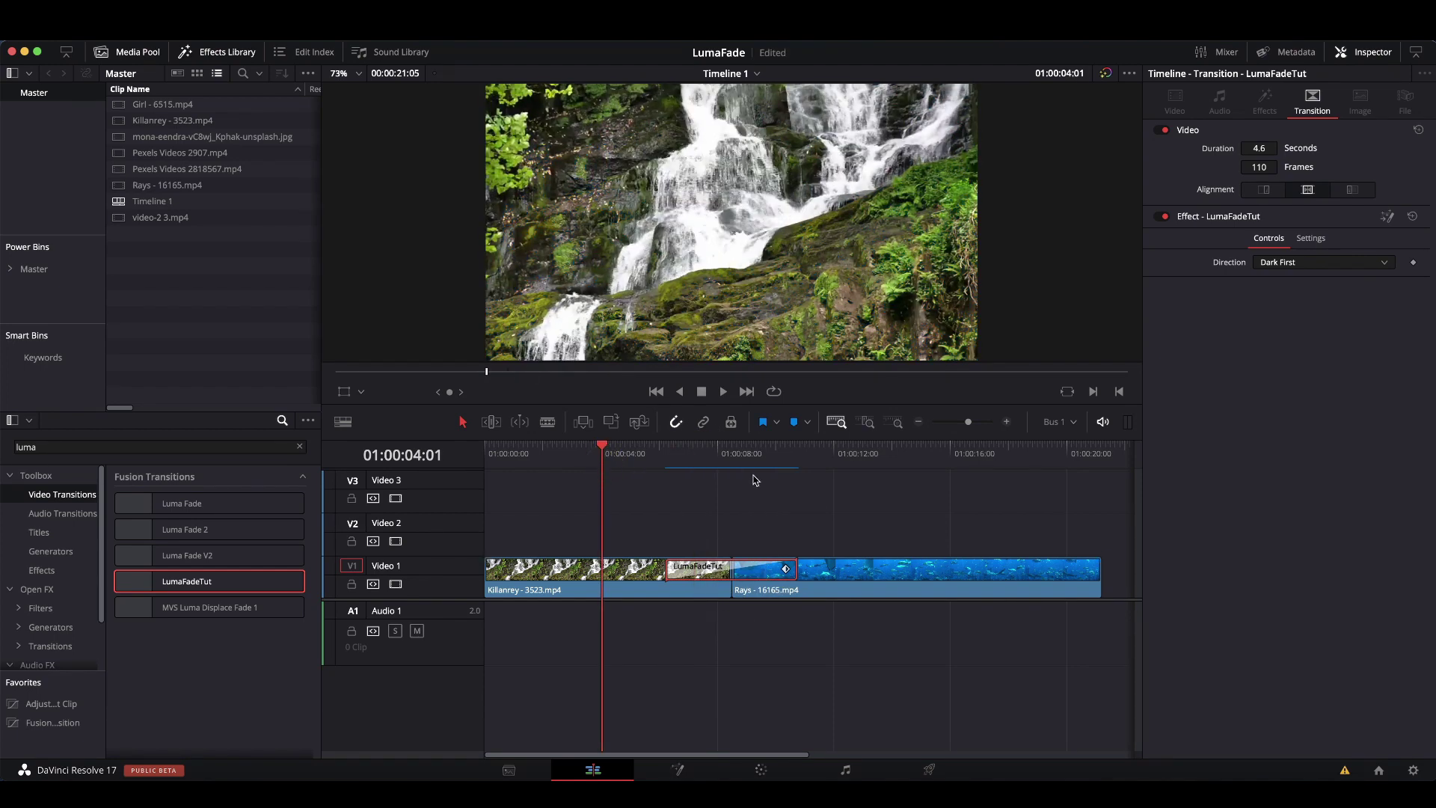
key(space)
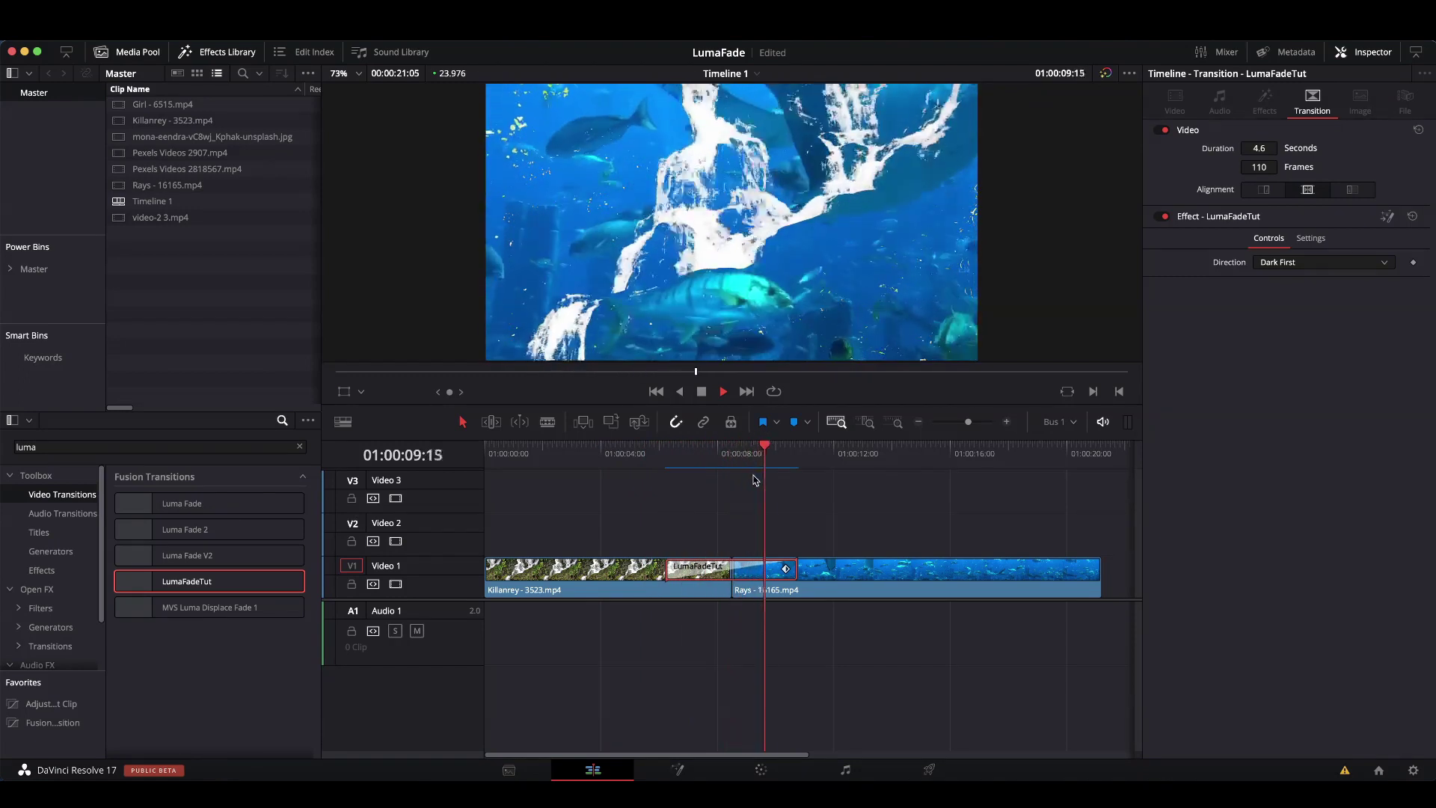
key(space)
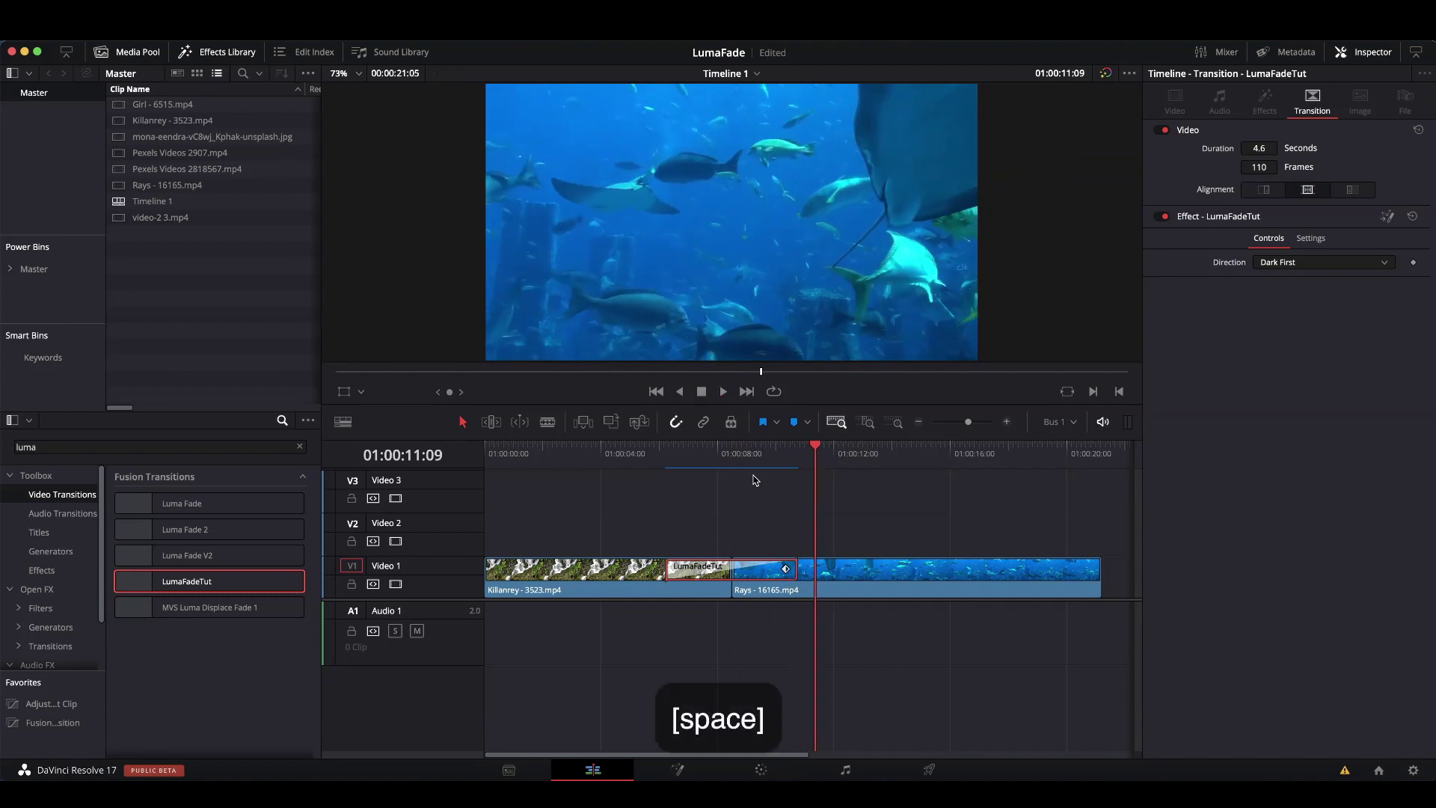
Step: Replay the lengthened LumaFadeTut transition several times from before its start to examine the slower Dark First fade
drag(815, 450, 636, 480)
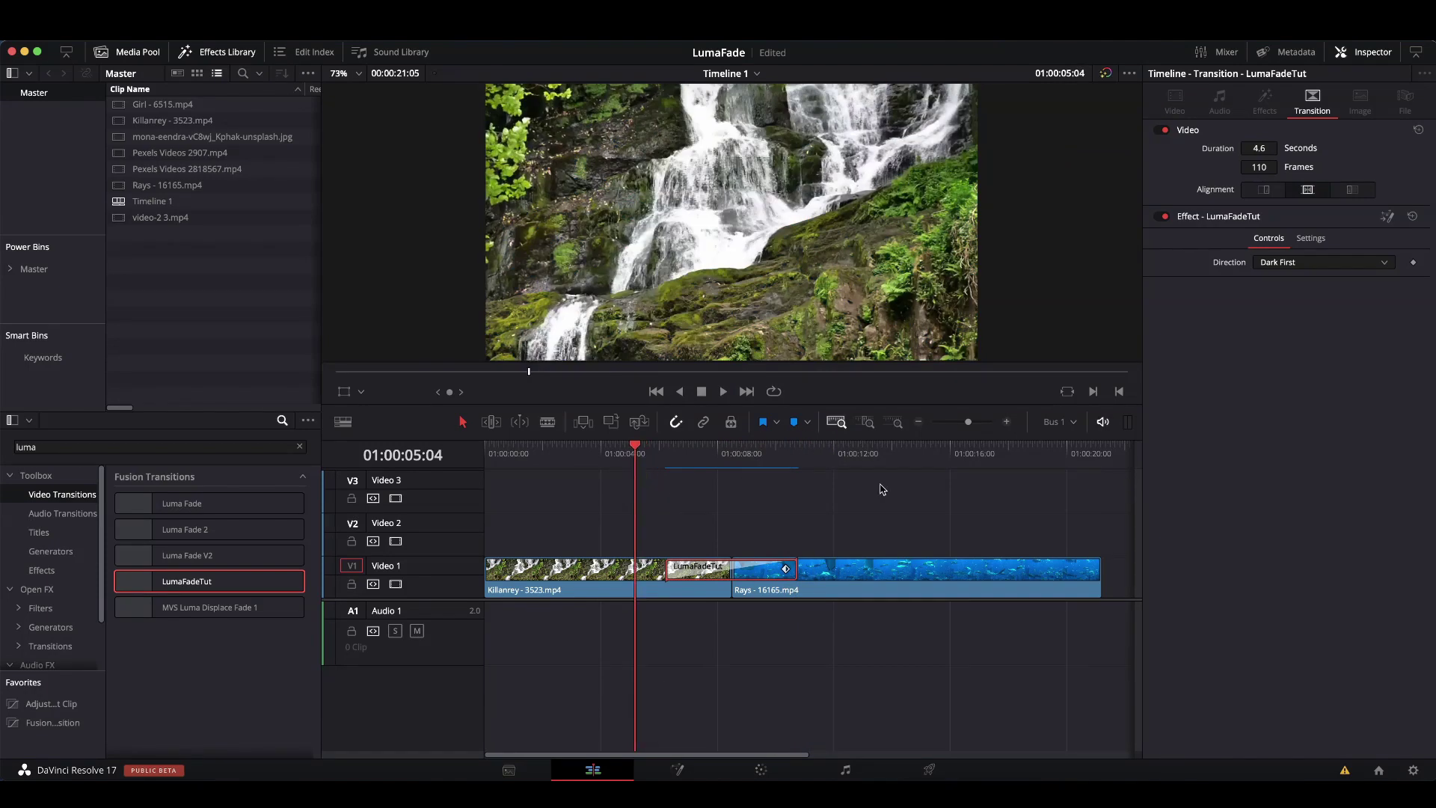
key(space)
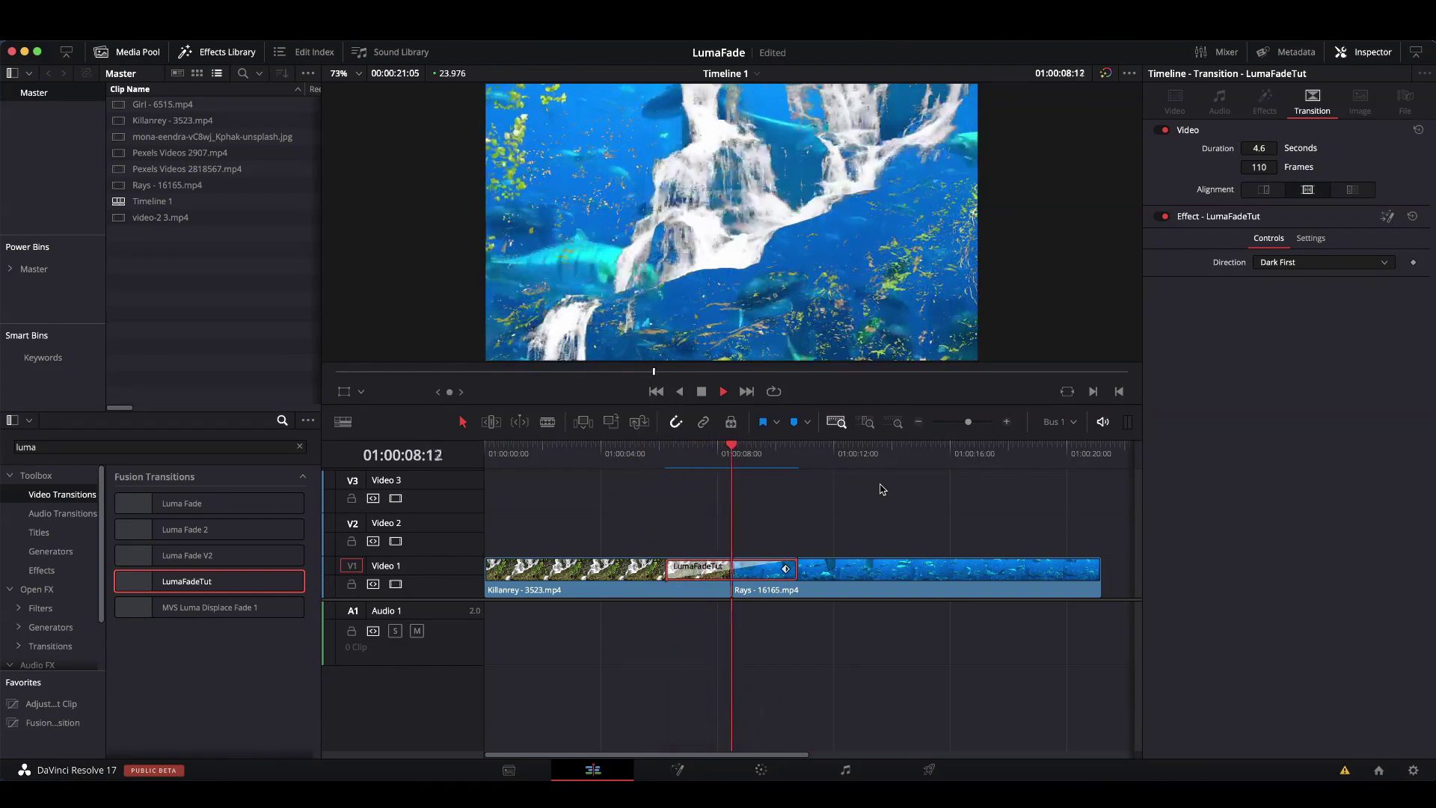
key(space)
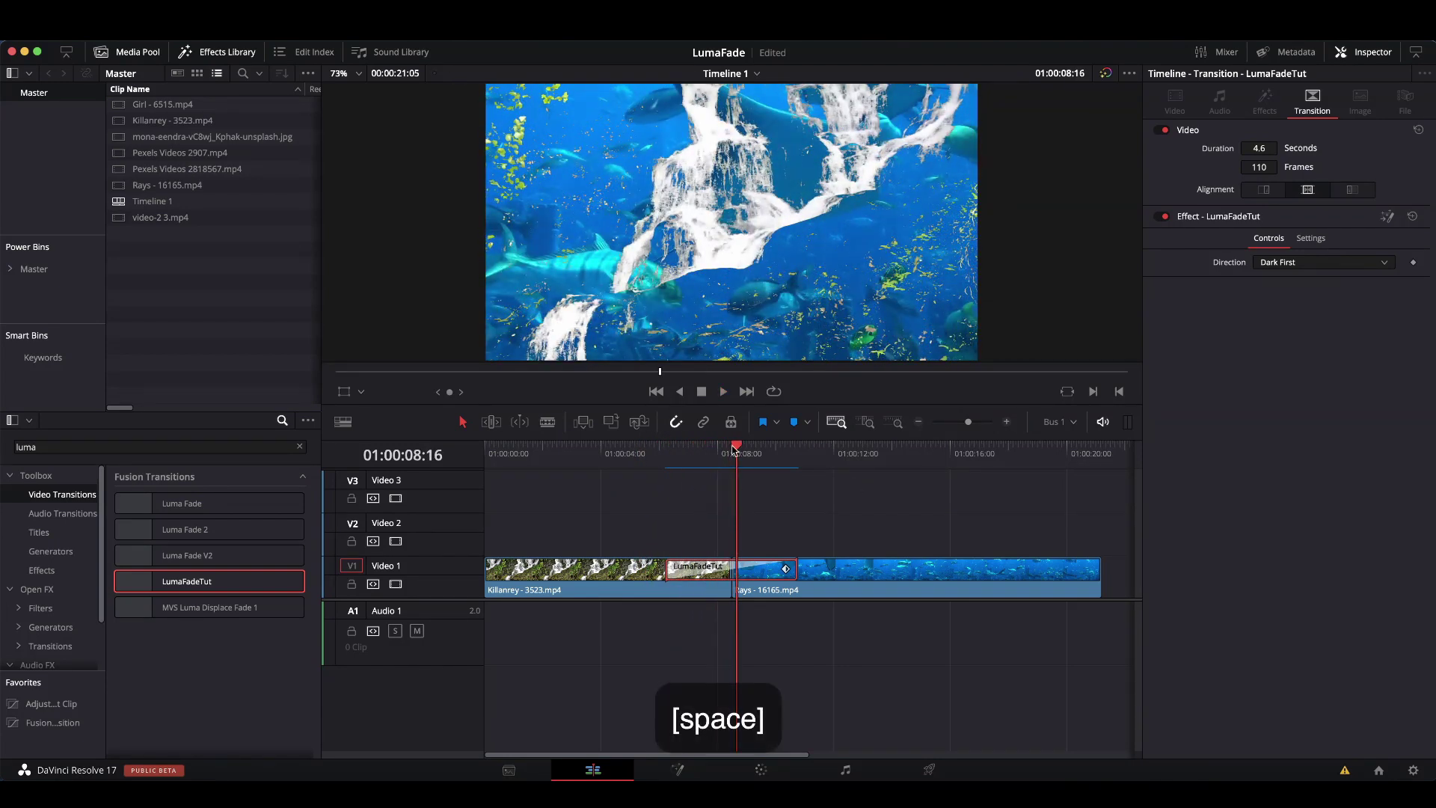
drag(737, 447, 620, 478)
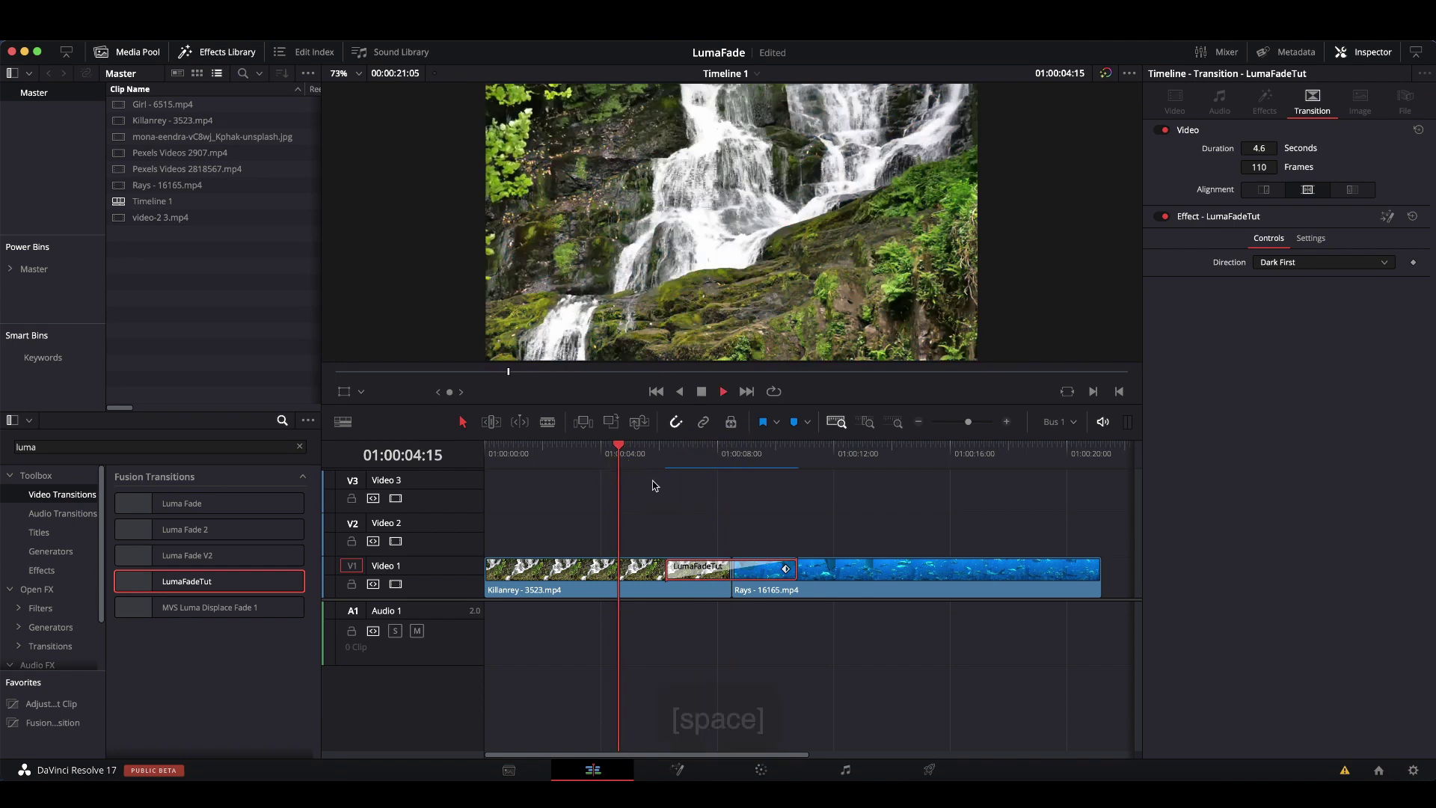
key(space)
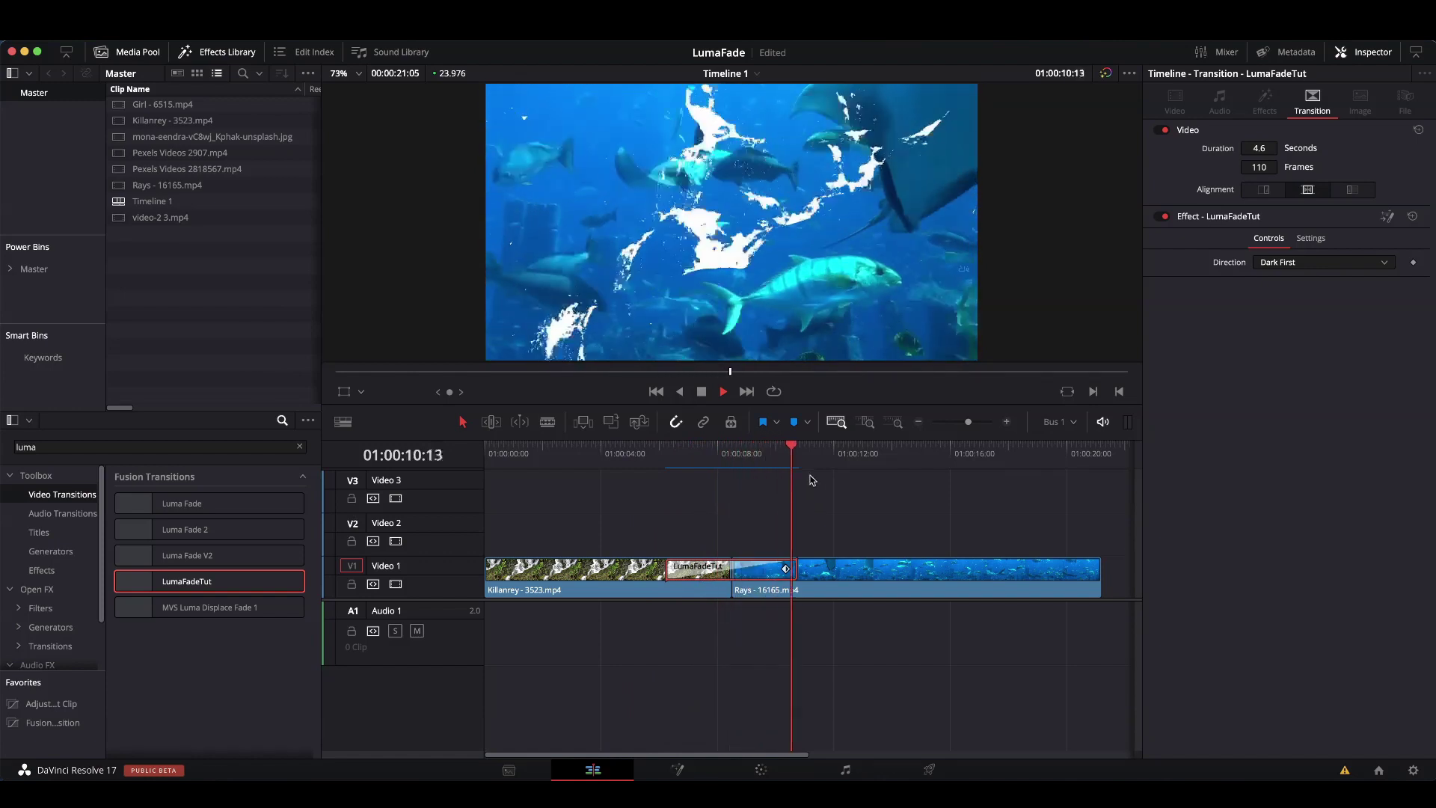
drag(686, 474, 640, 484)
key(space)
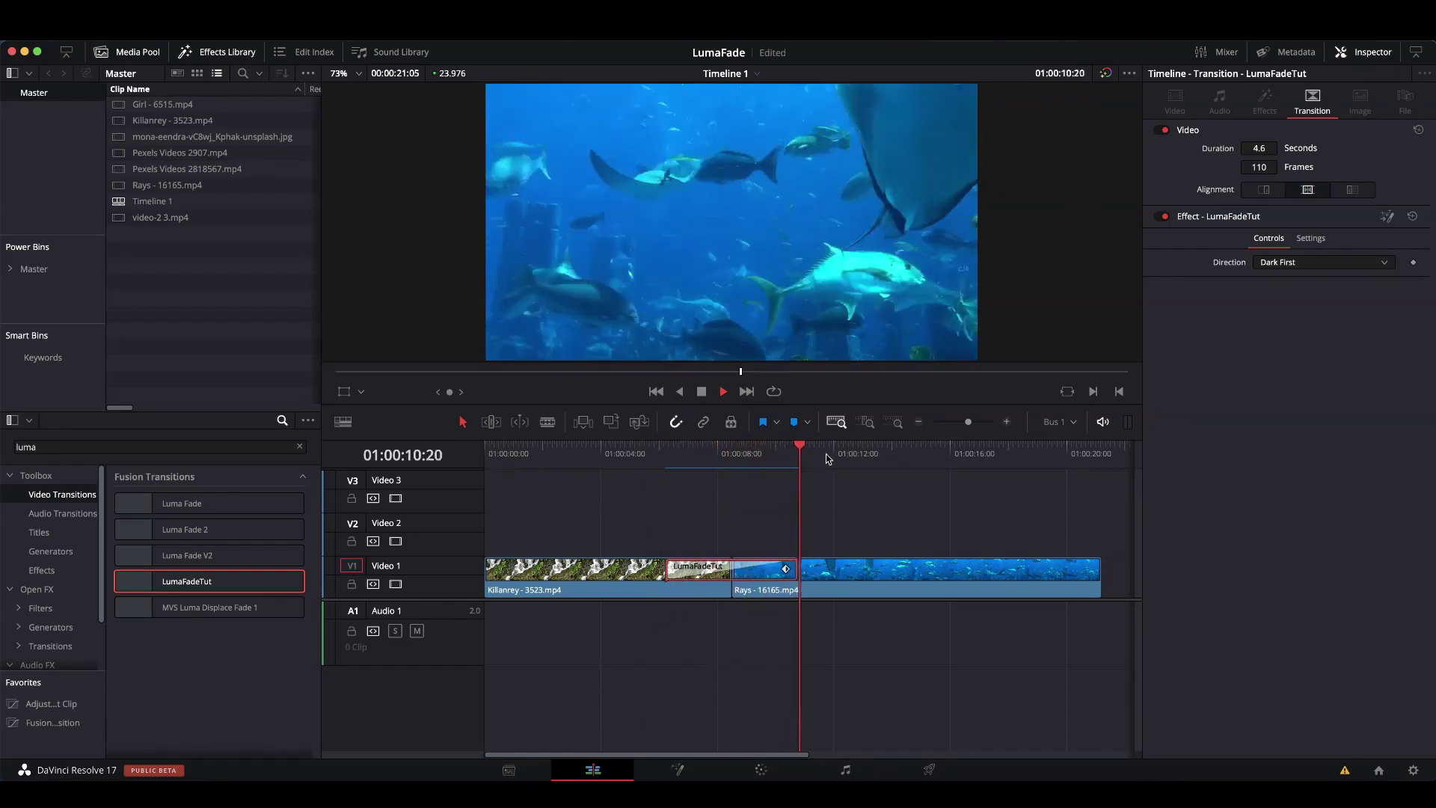
click(569, 484)
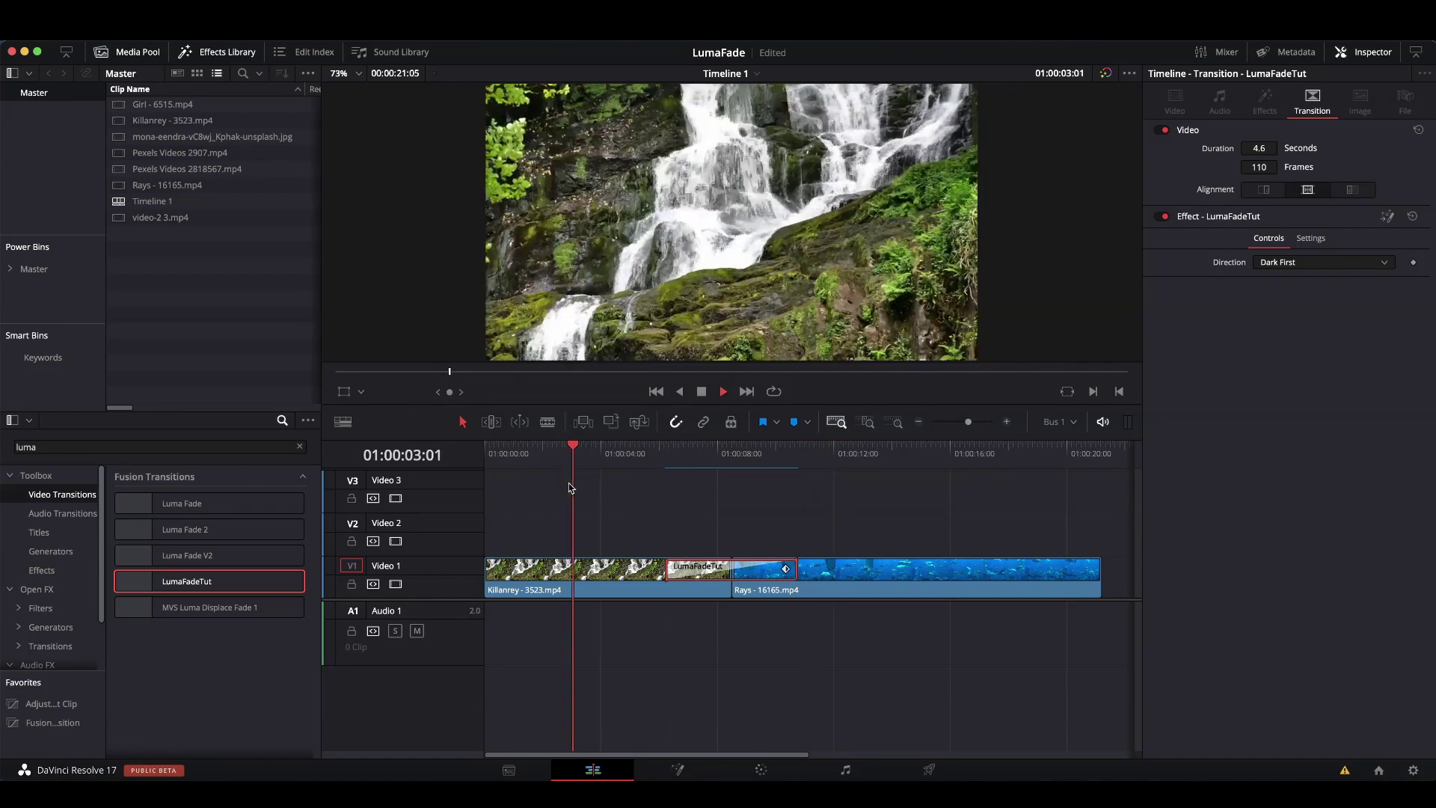